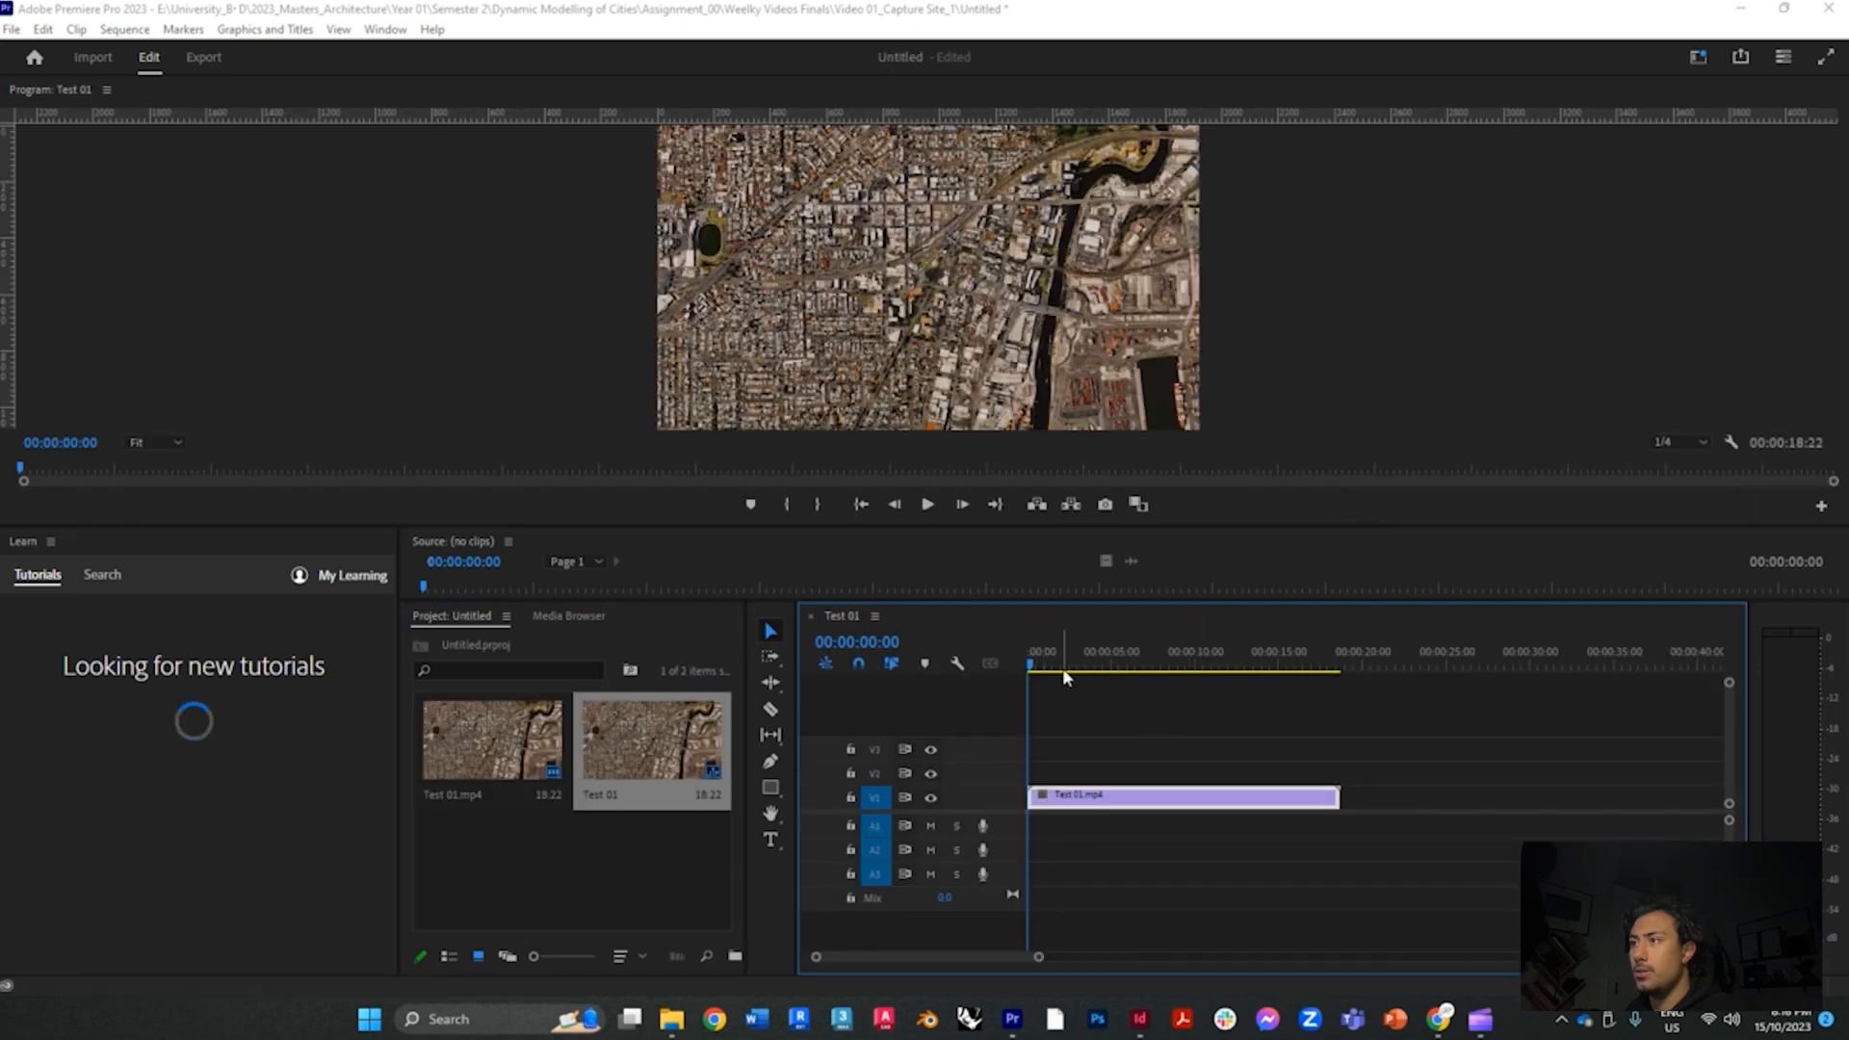
Trim the end of the Test 01.mp4 clip in the sequence back to 00:00:18:16
drag(1033, 669, 1341, 676)
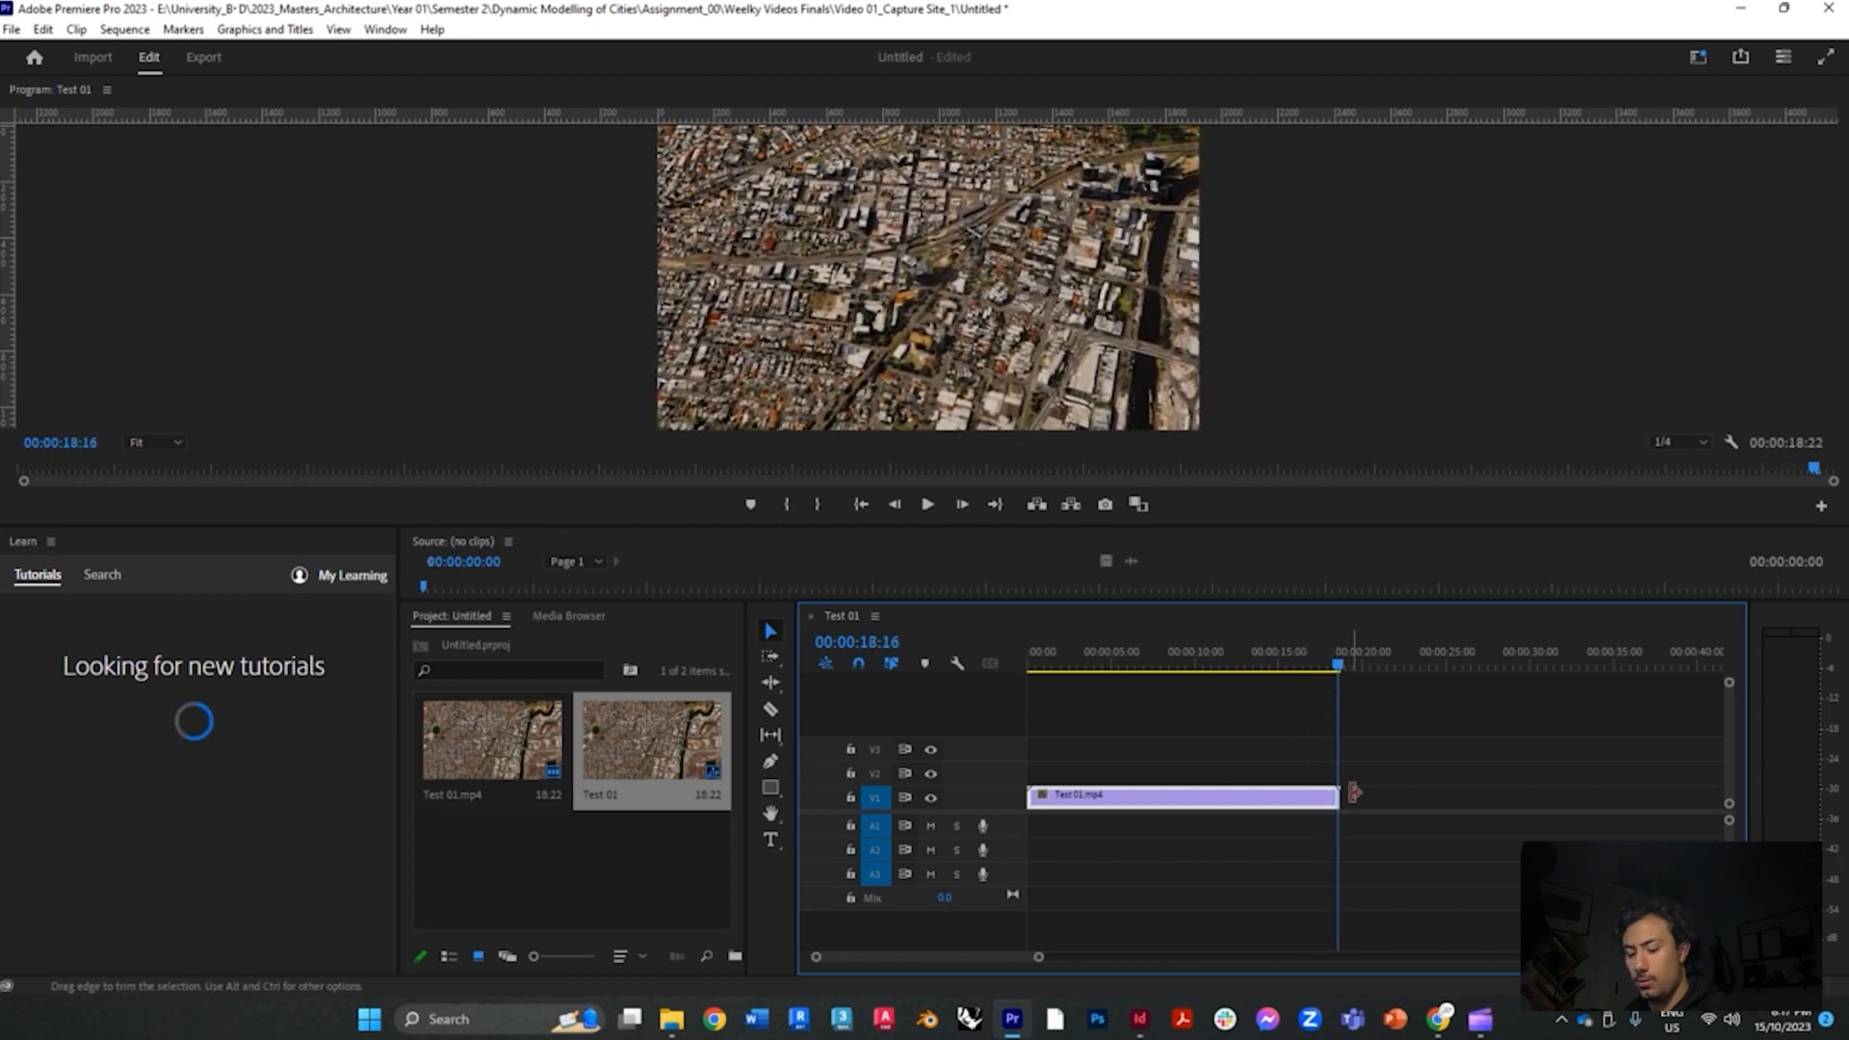
scroll(1339, 741, up, 4)
drag(1316, 803, 1302, 809)
scroll(1310, 811, up, 2)
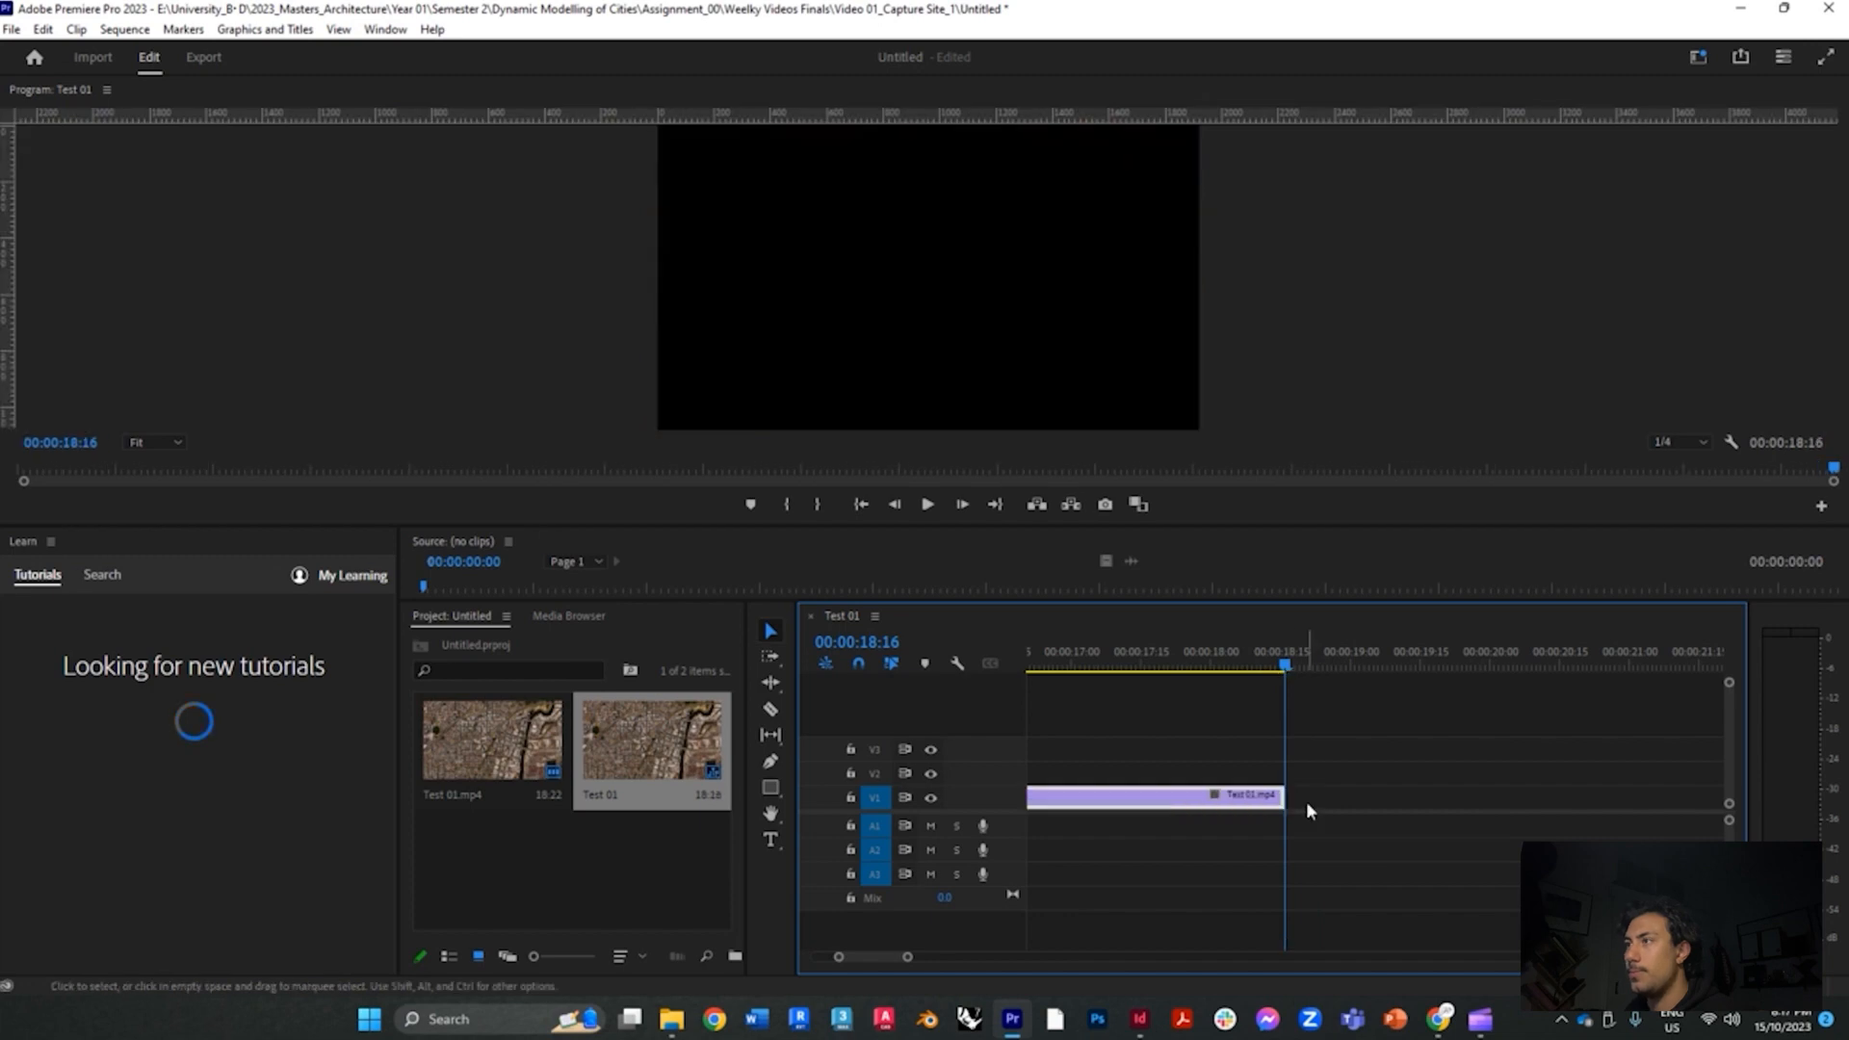
Export the frame at 00:00:18:15 as a PNG named "Digram Screenshot" and import it into the project
click(1283, 671)
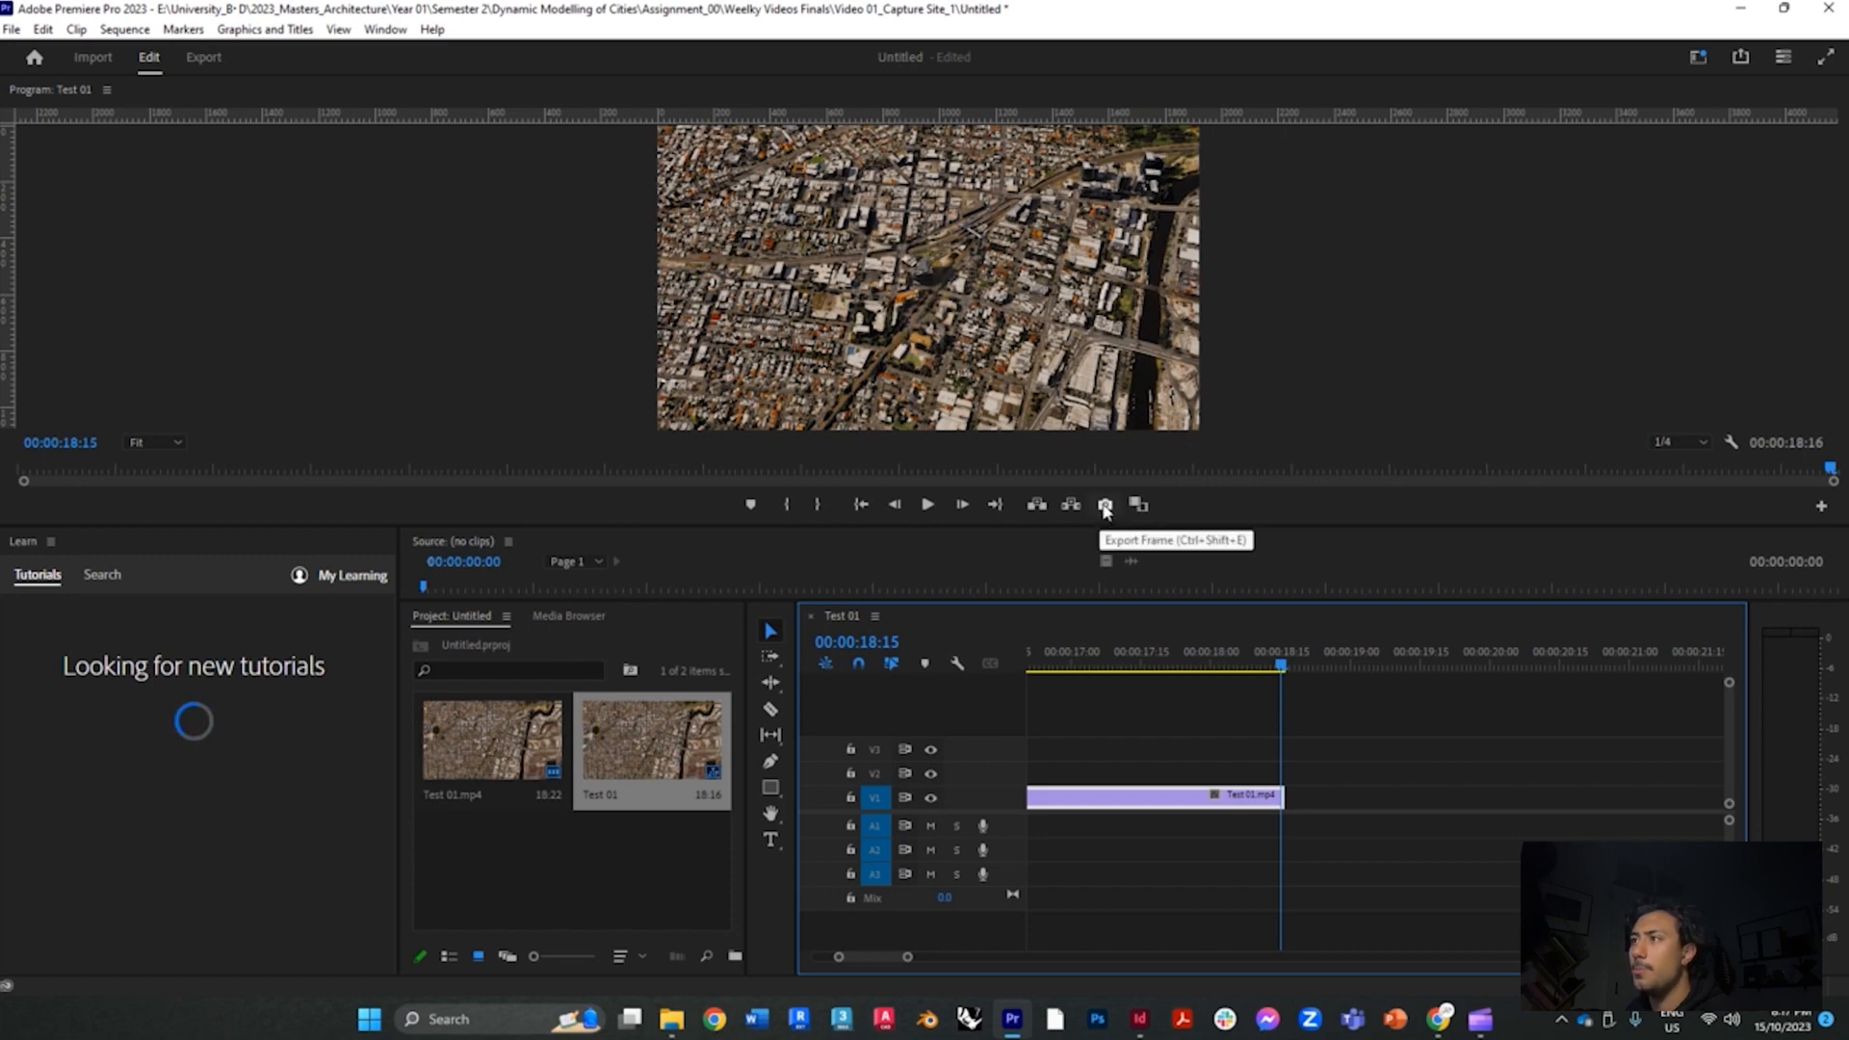
click(1106, 505)
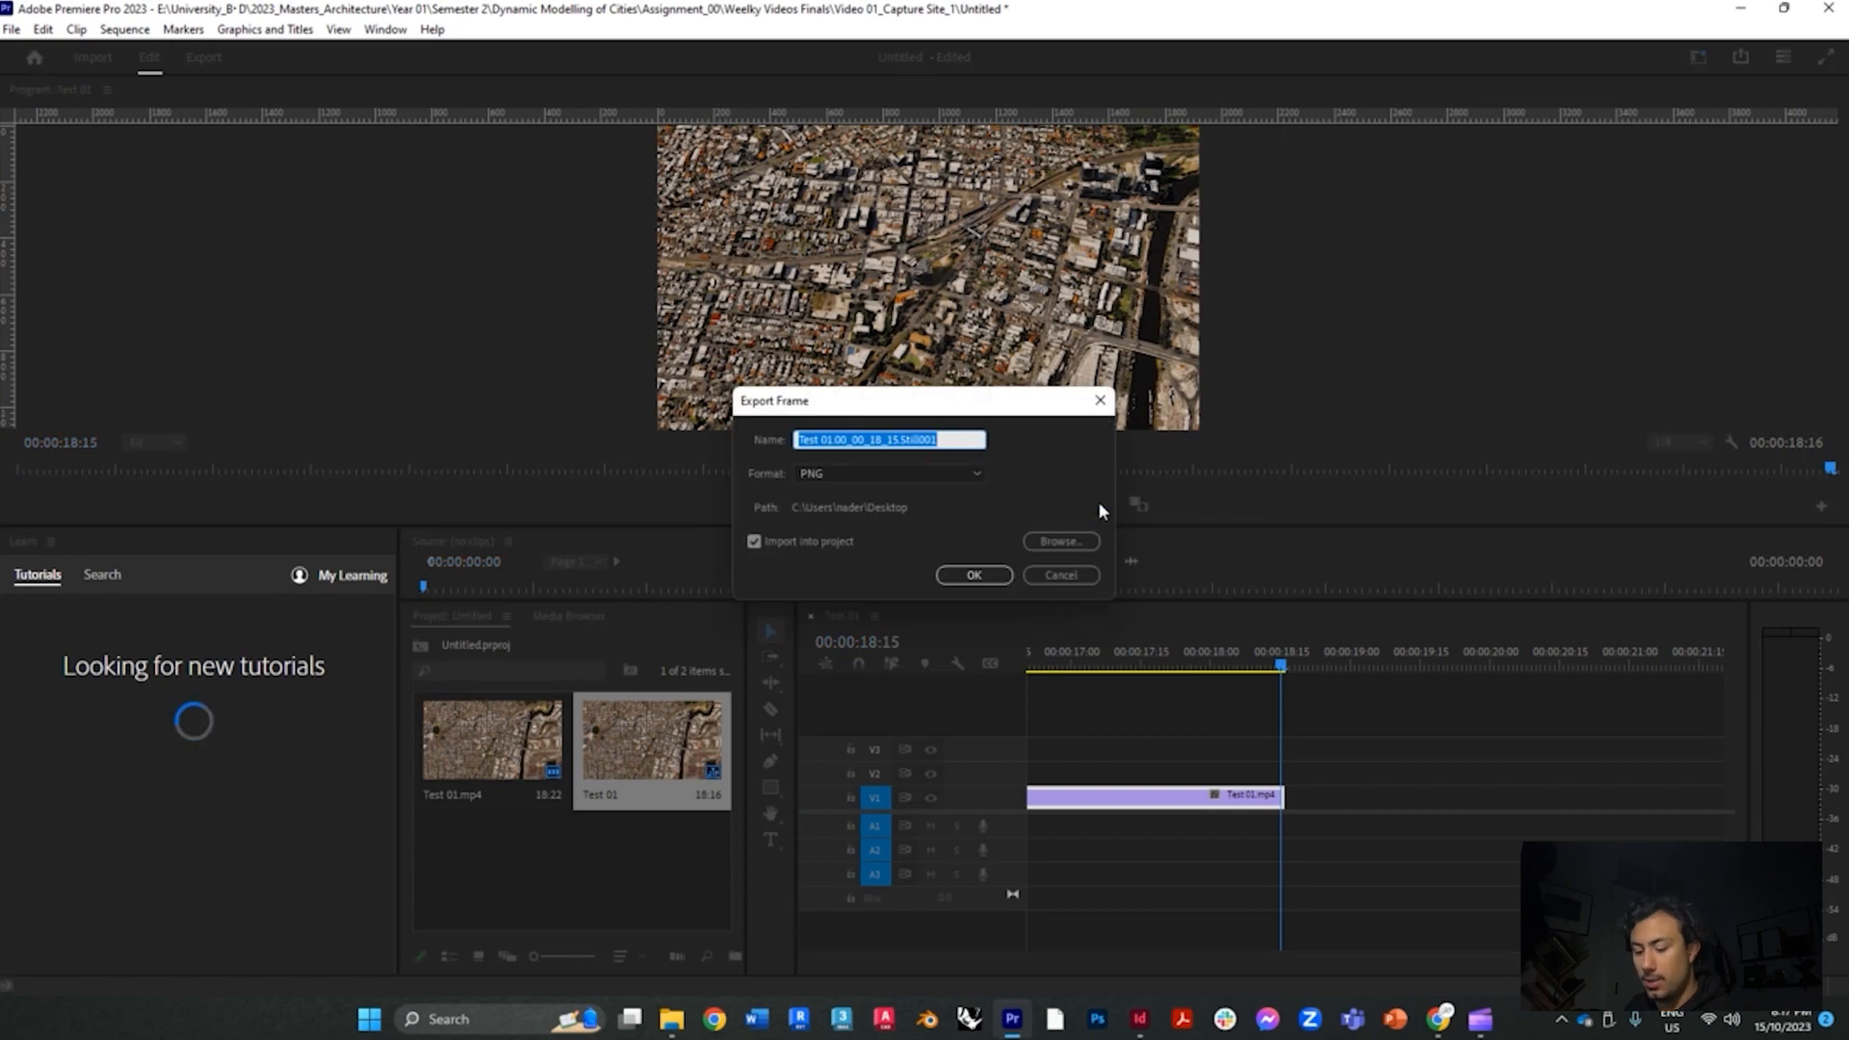
text(Digram Sc)
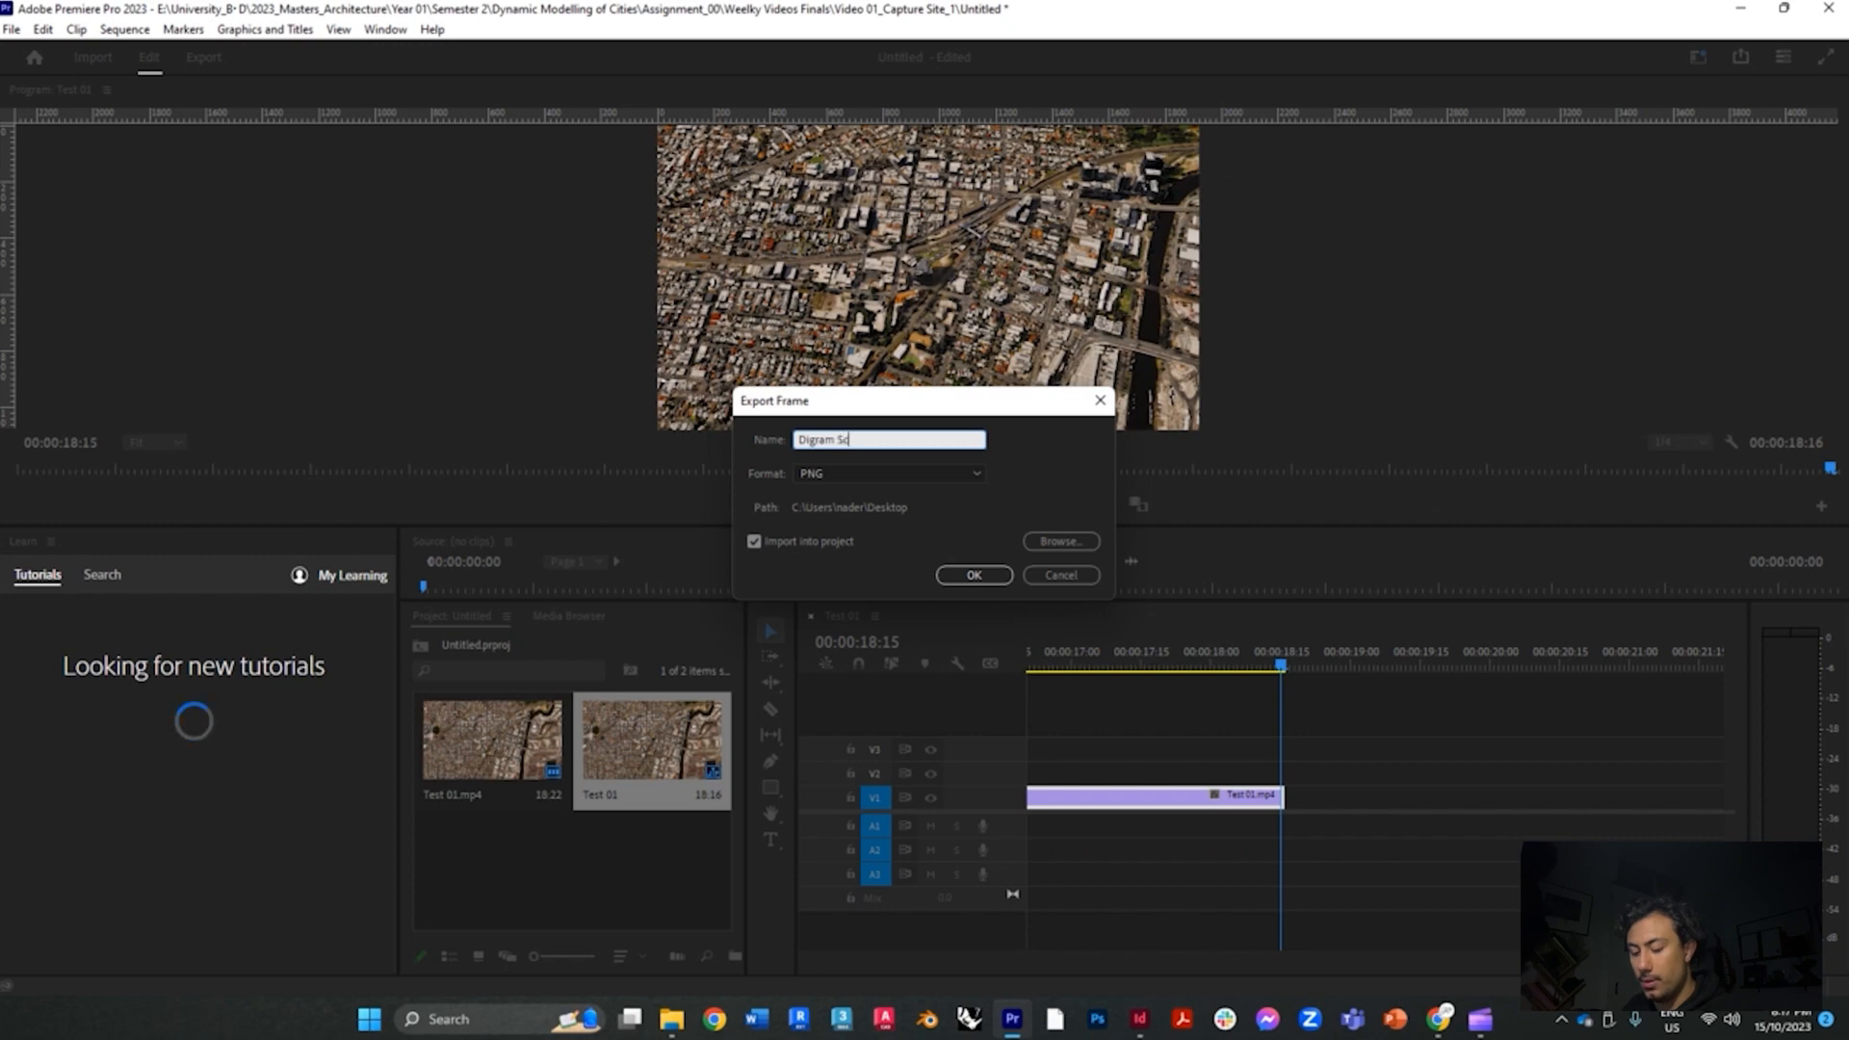
text(reenshot)
key(Return)
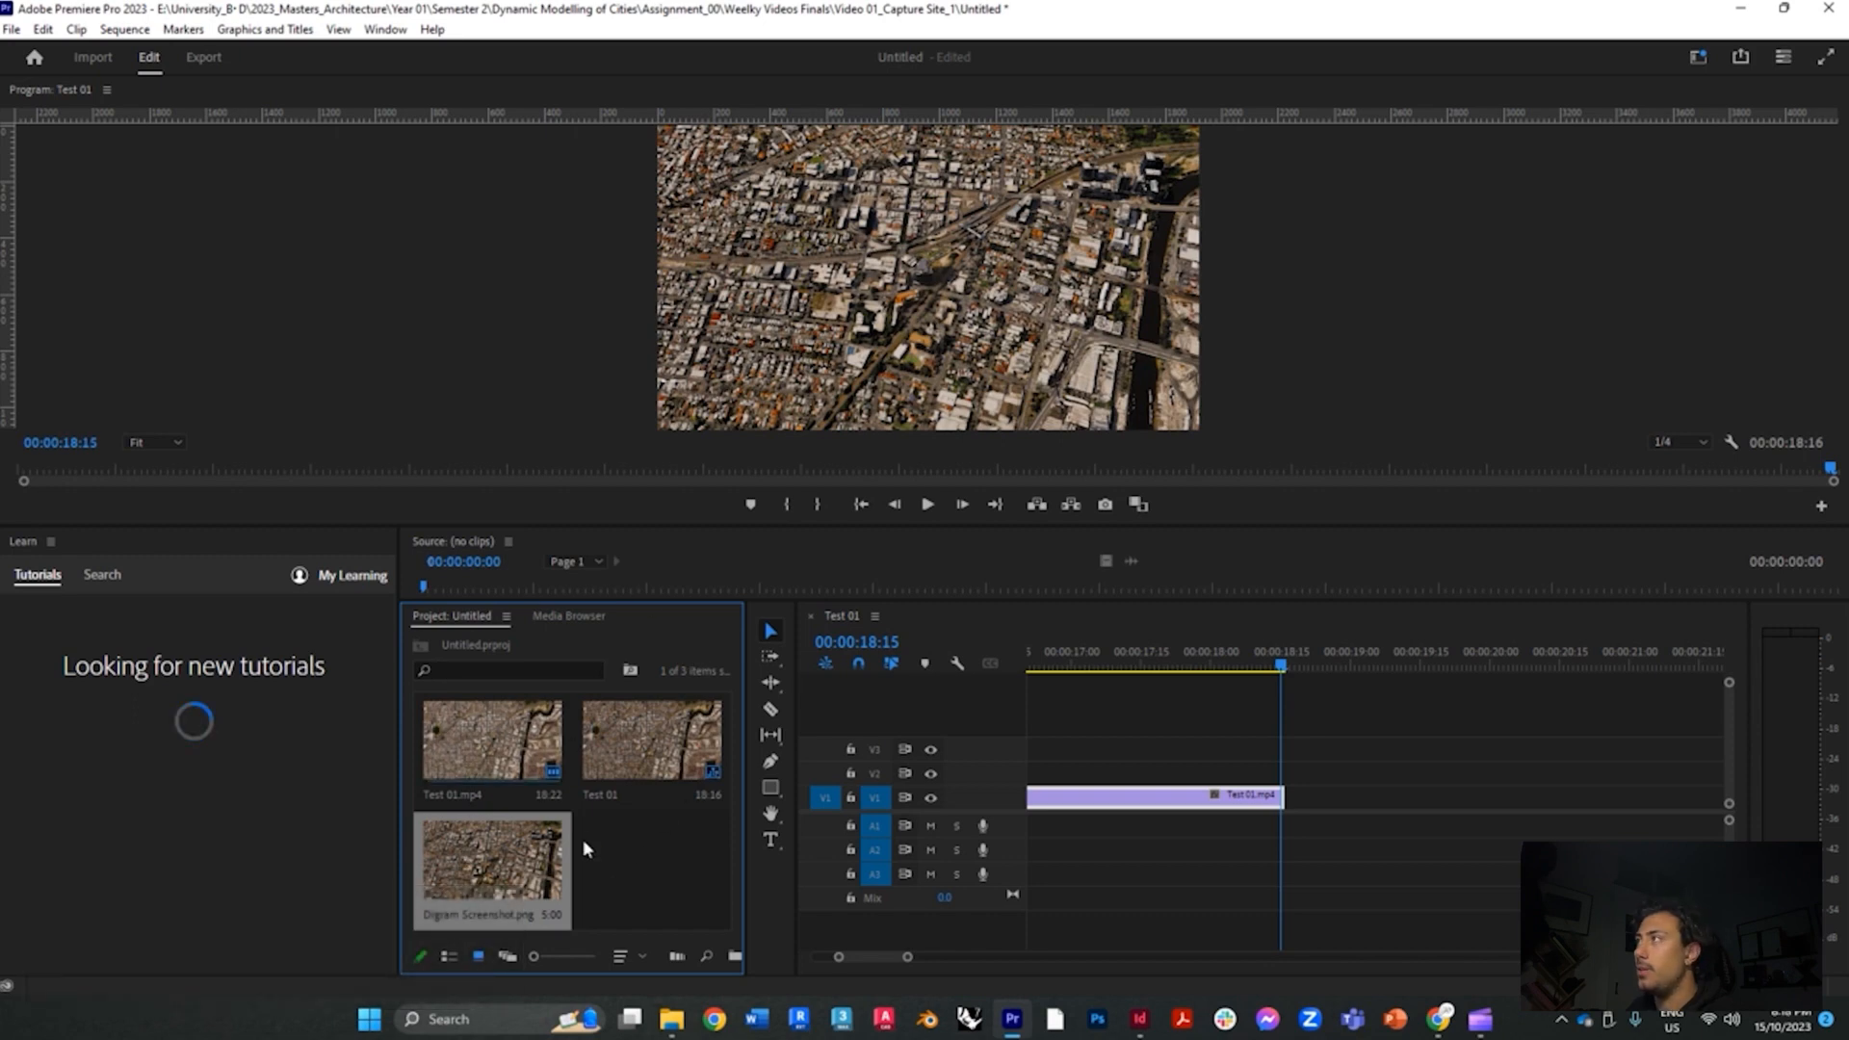
Open the exported Digram Screenshot.png still in Adobe Photoshop for editing
right_click(507, 860)
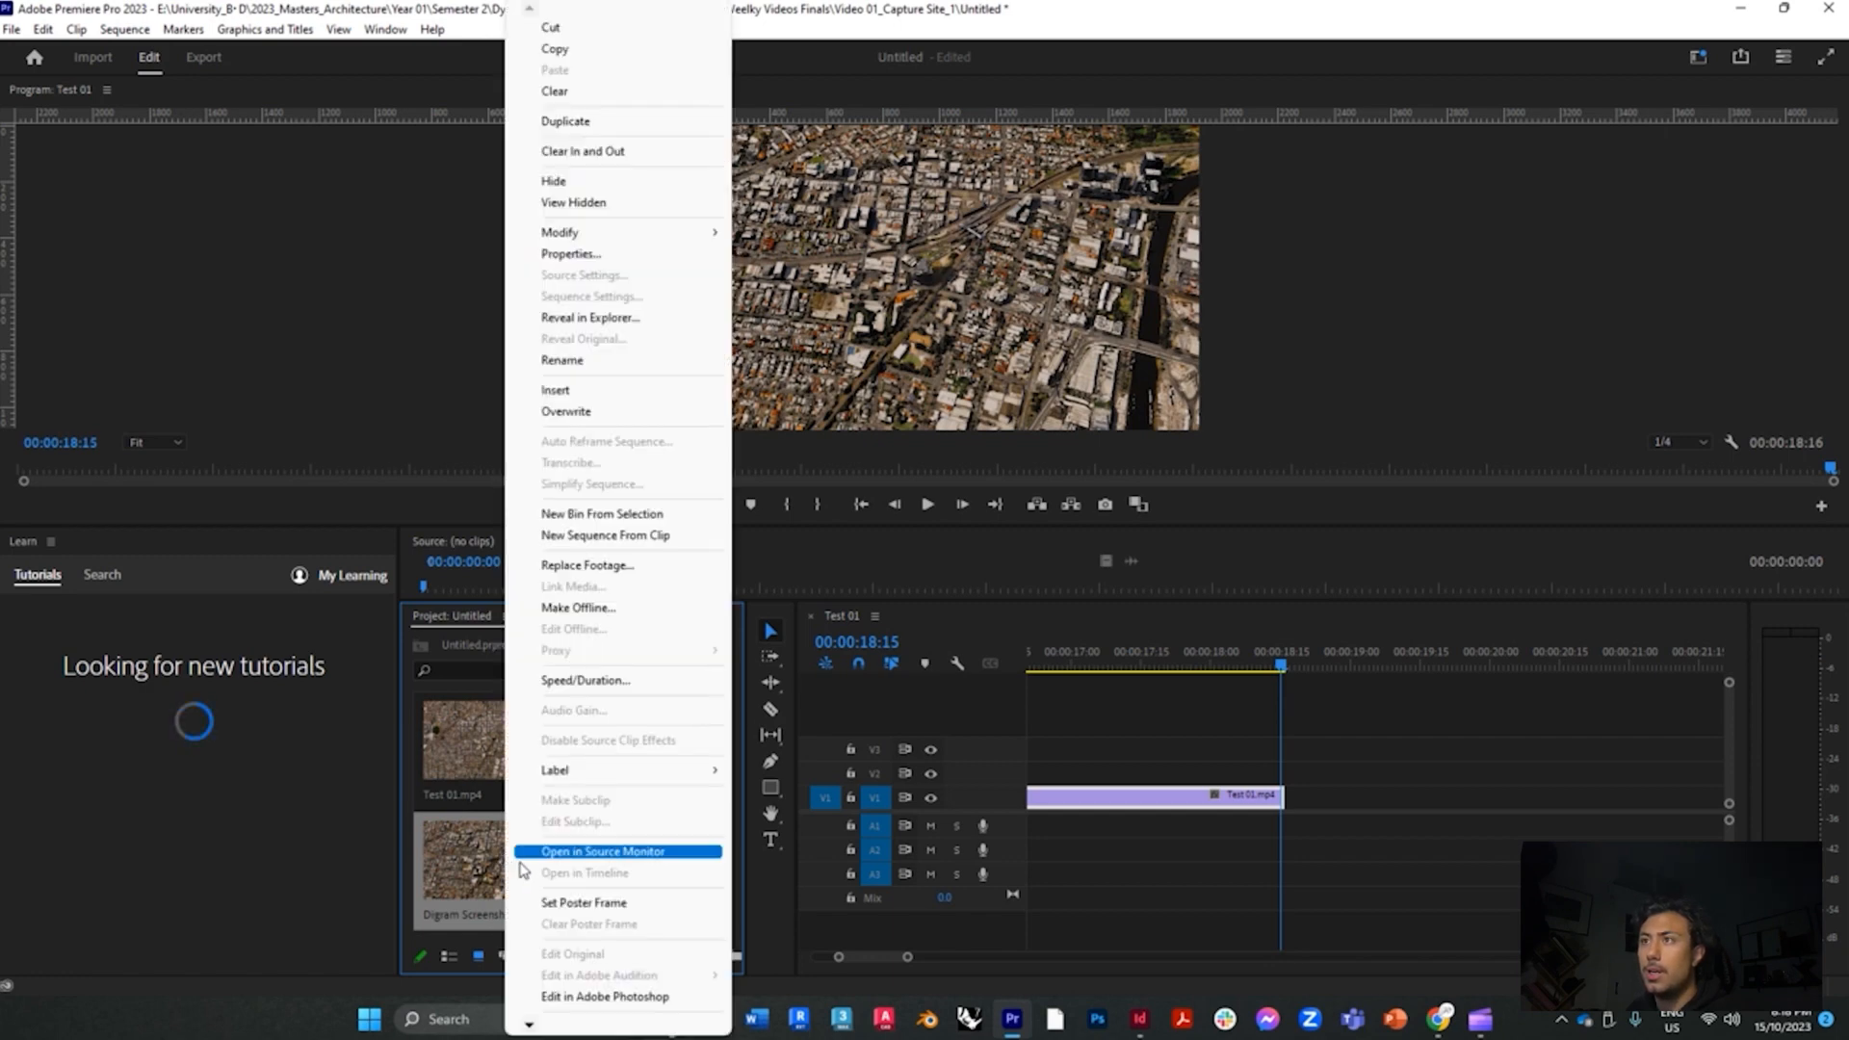
mouse_move(697, 780)
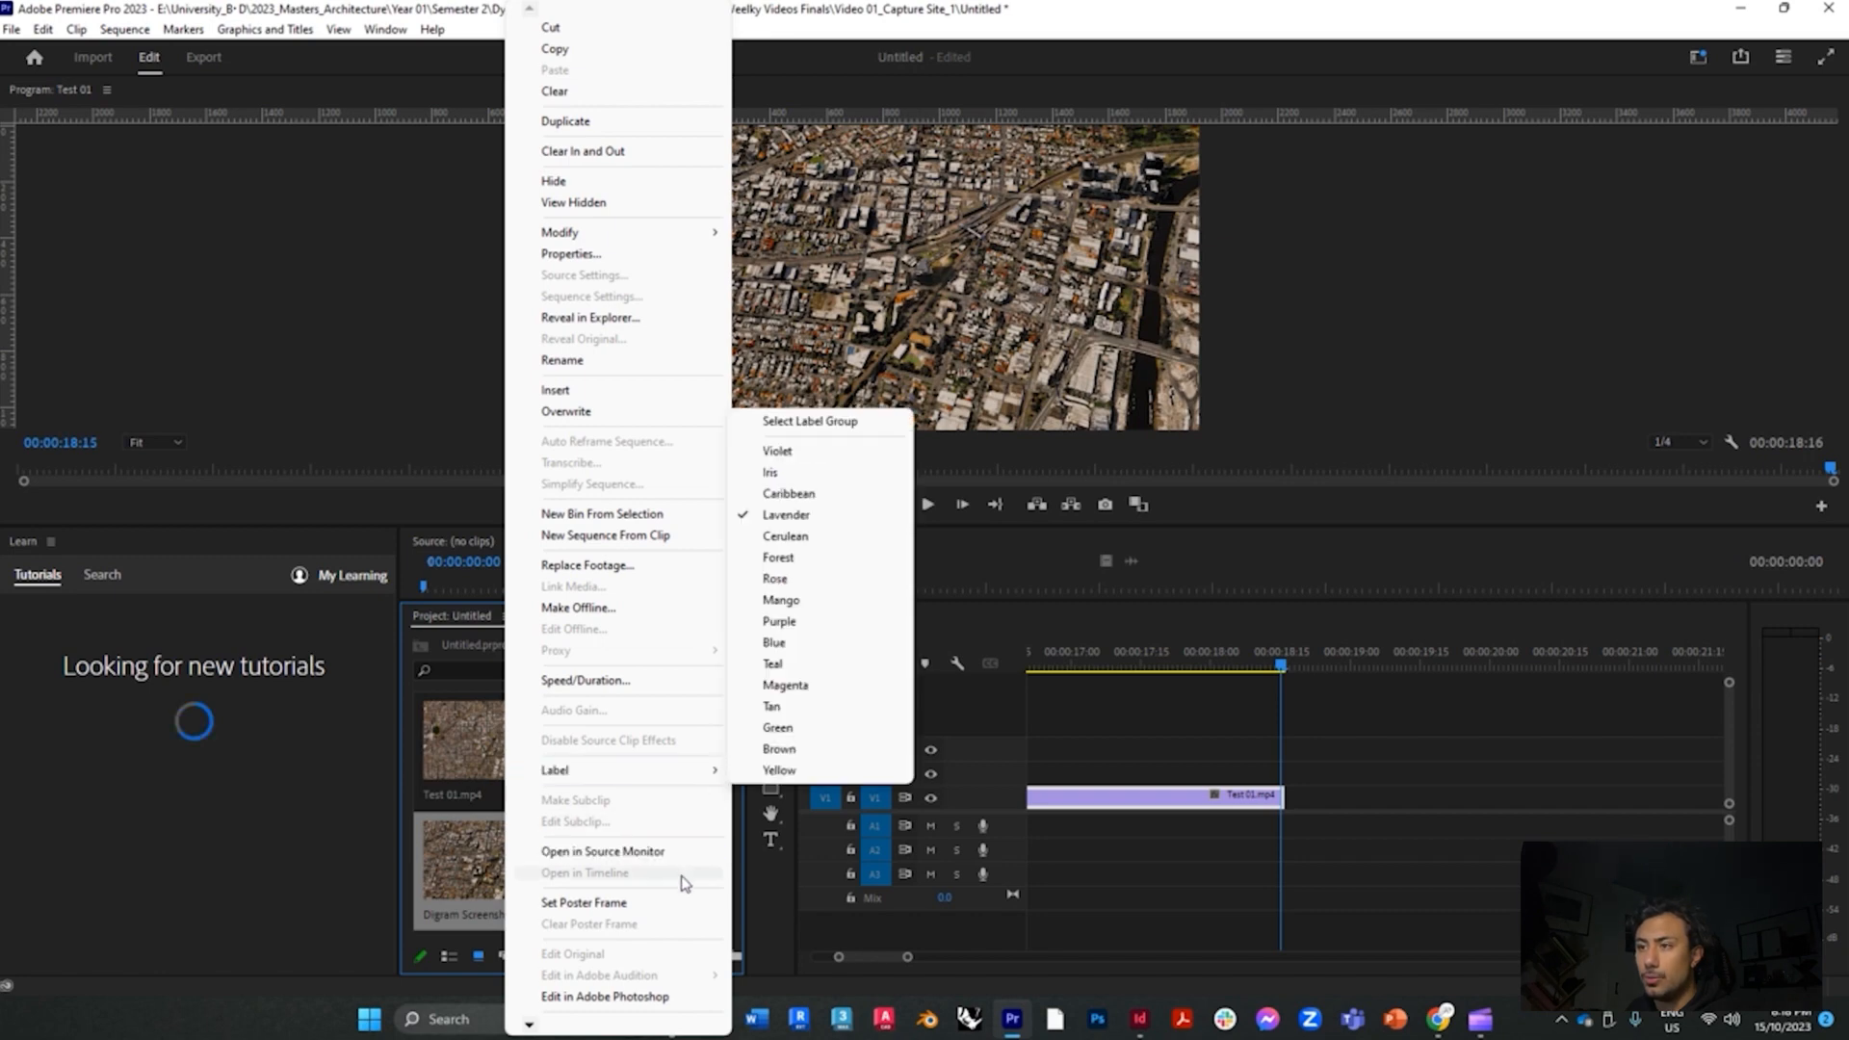
click(680, 998)
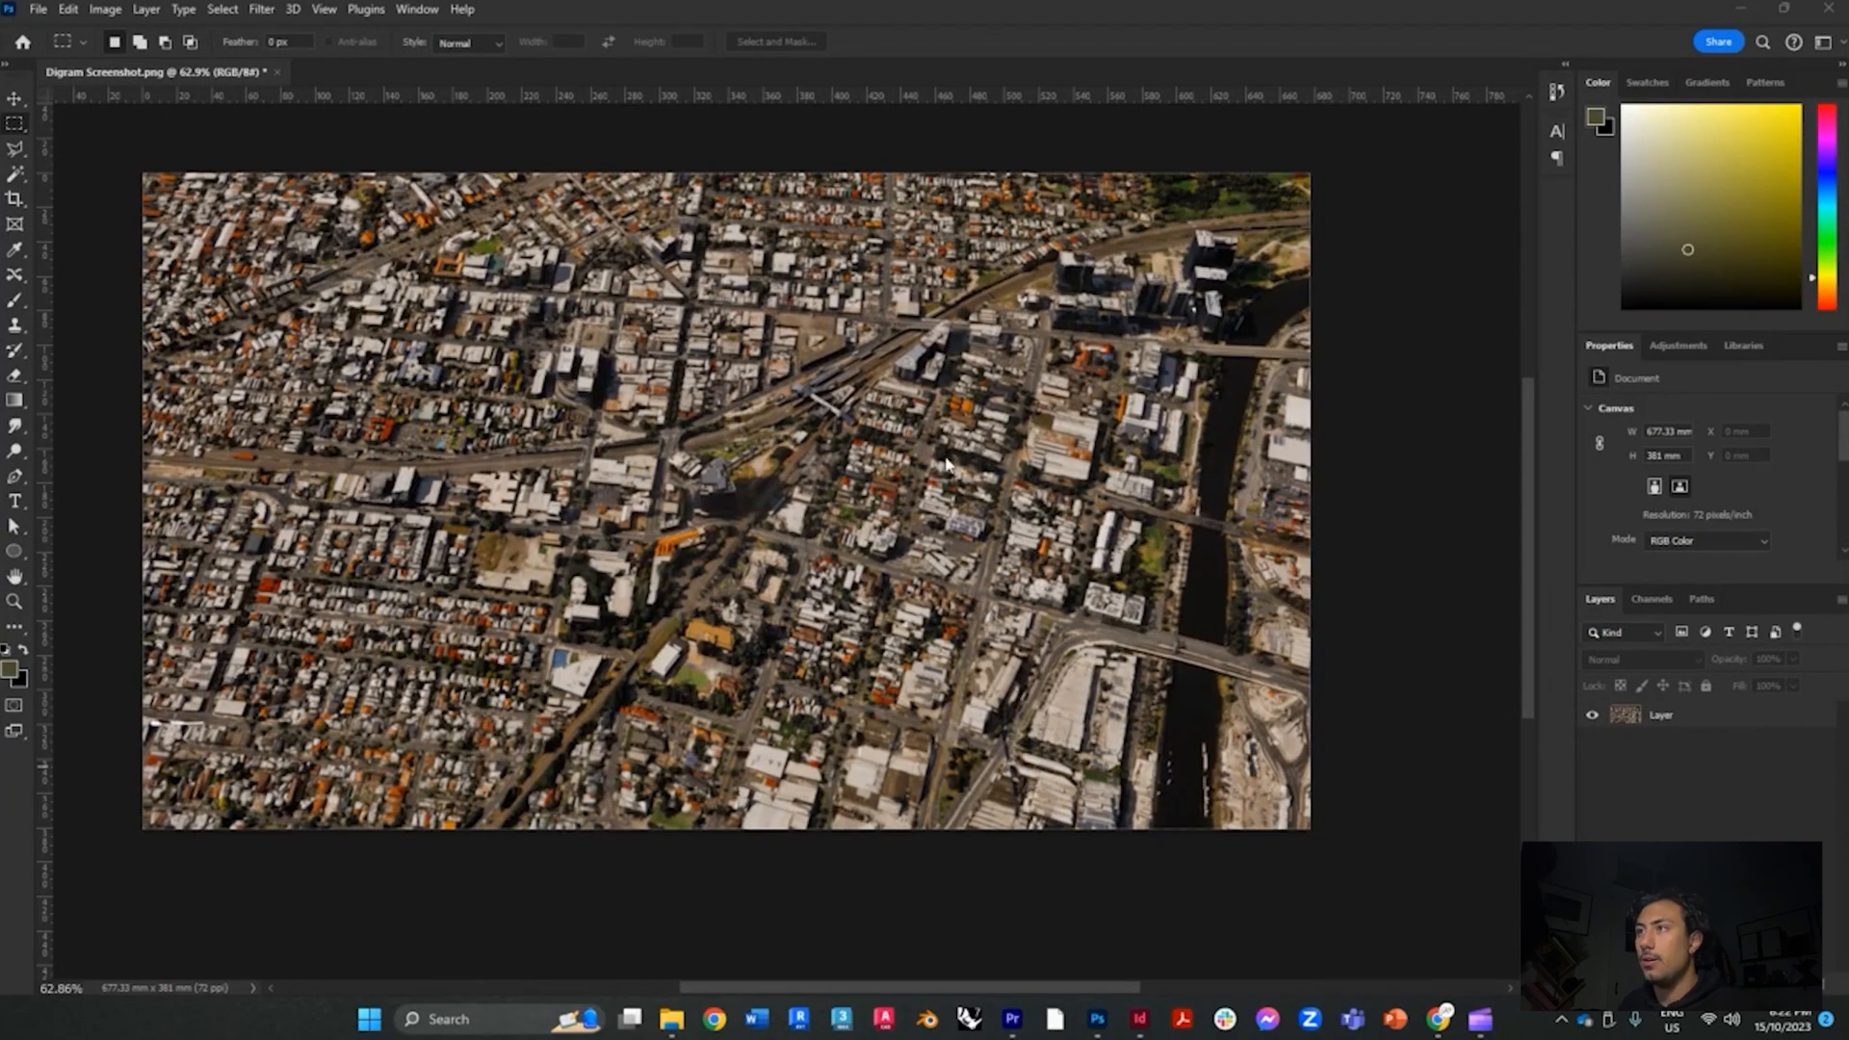
Duplicate the image layer beneath the original and hide that lower copy
scroll(1069, 544, up, 1)
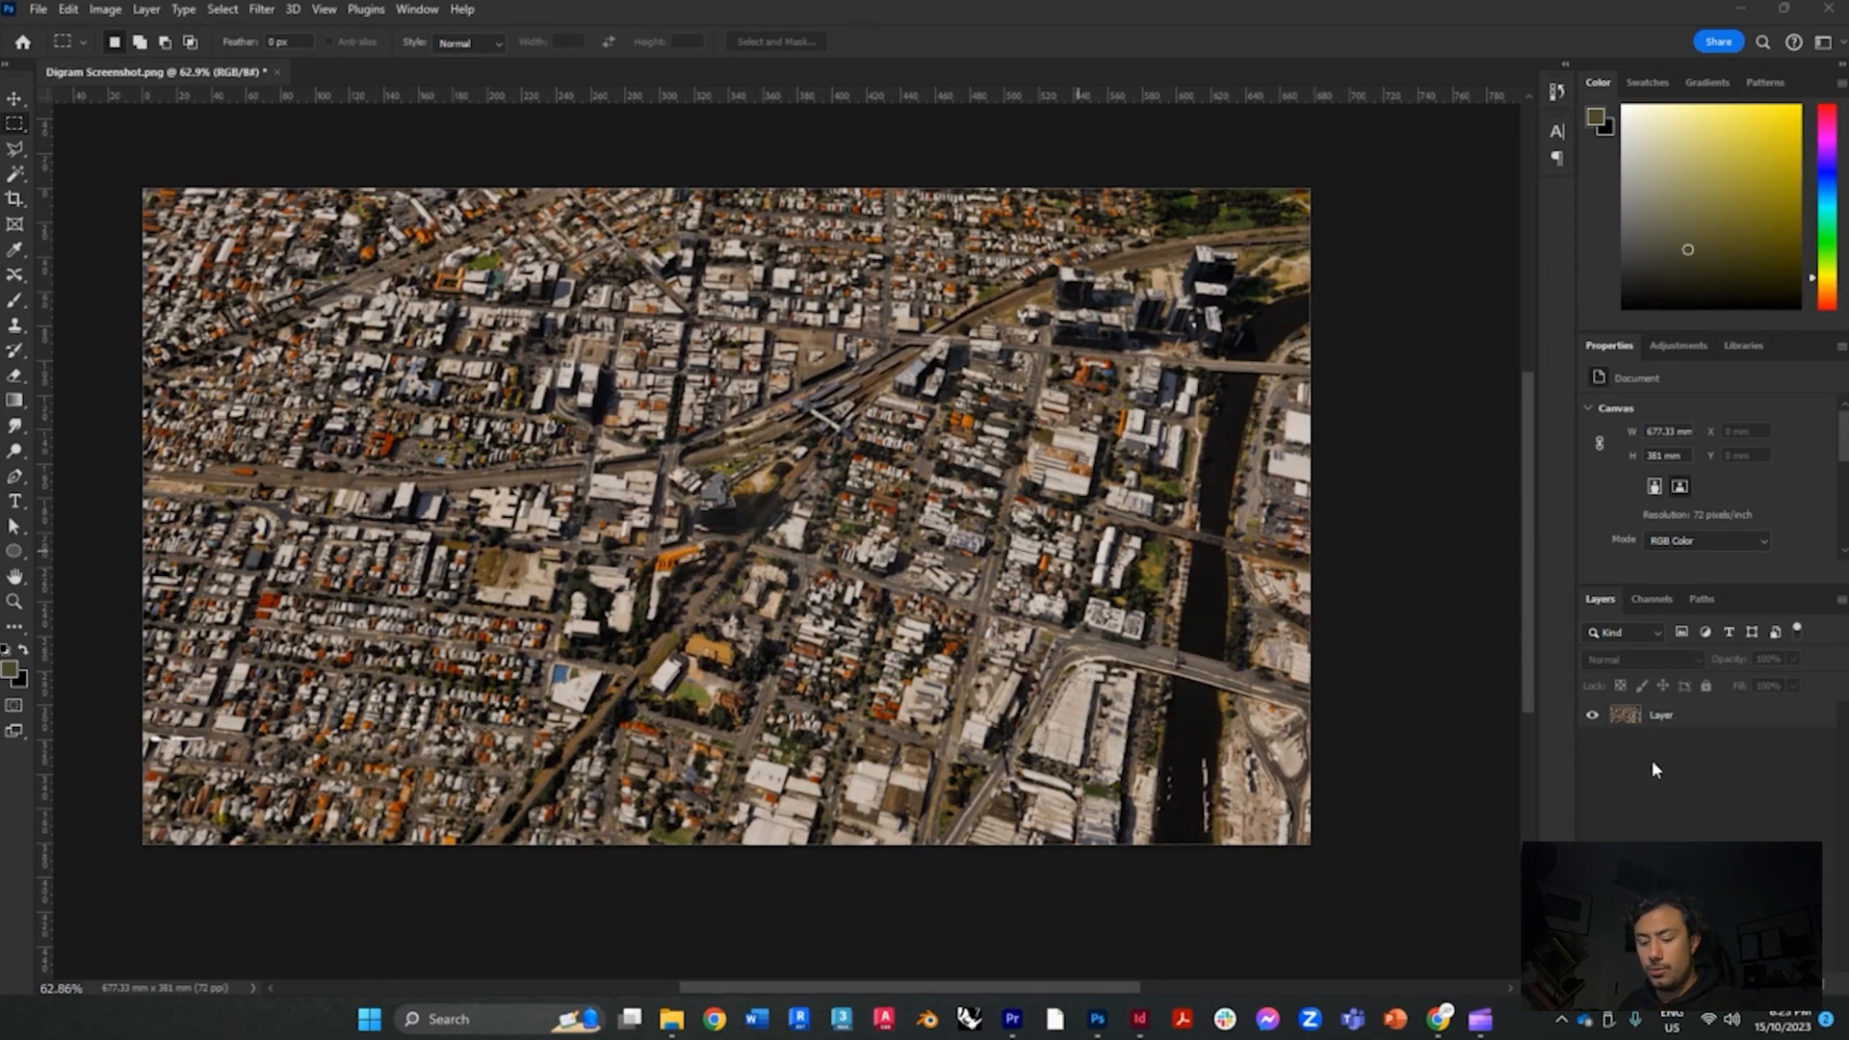
drag(1627, 715, 1604, 758)
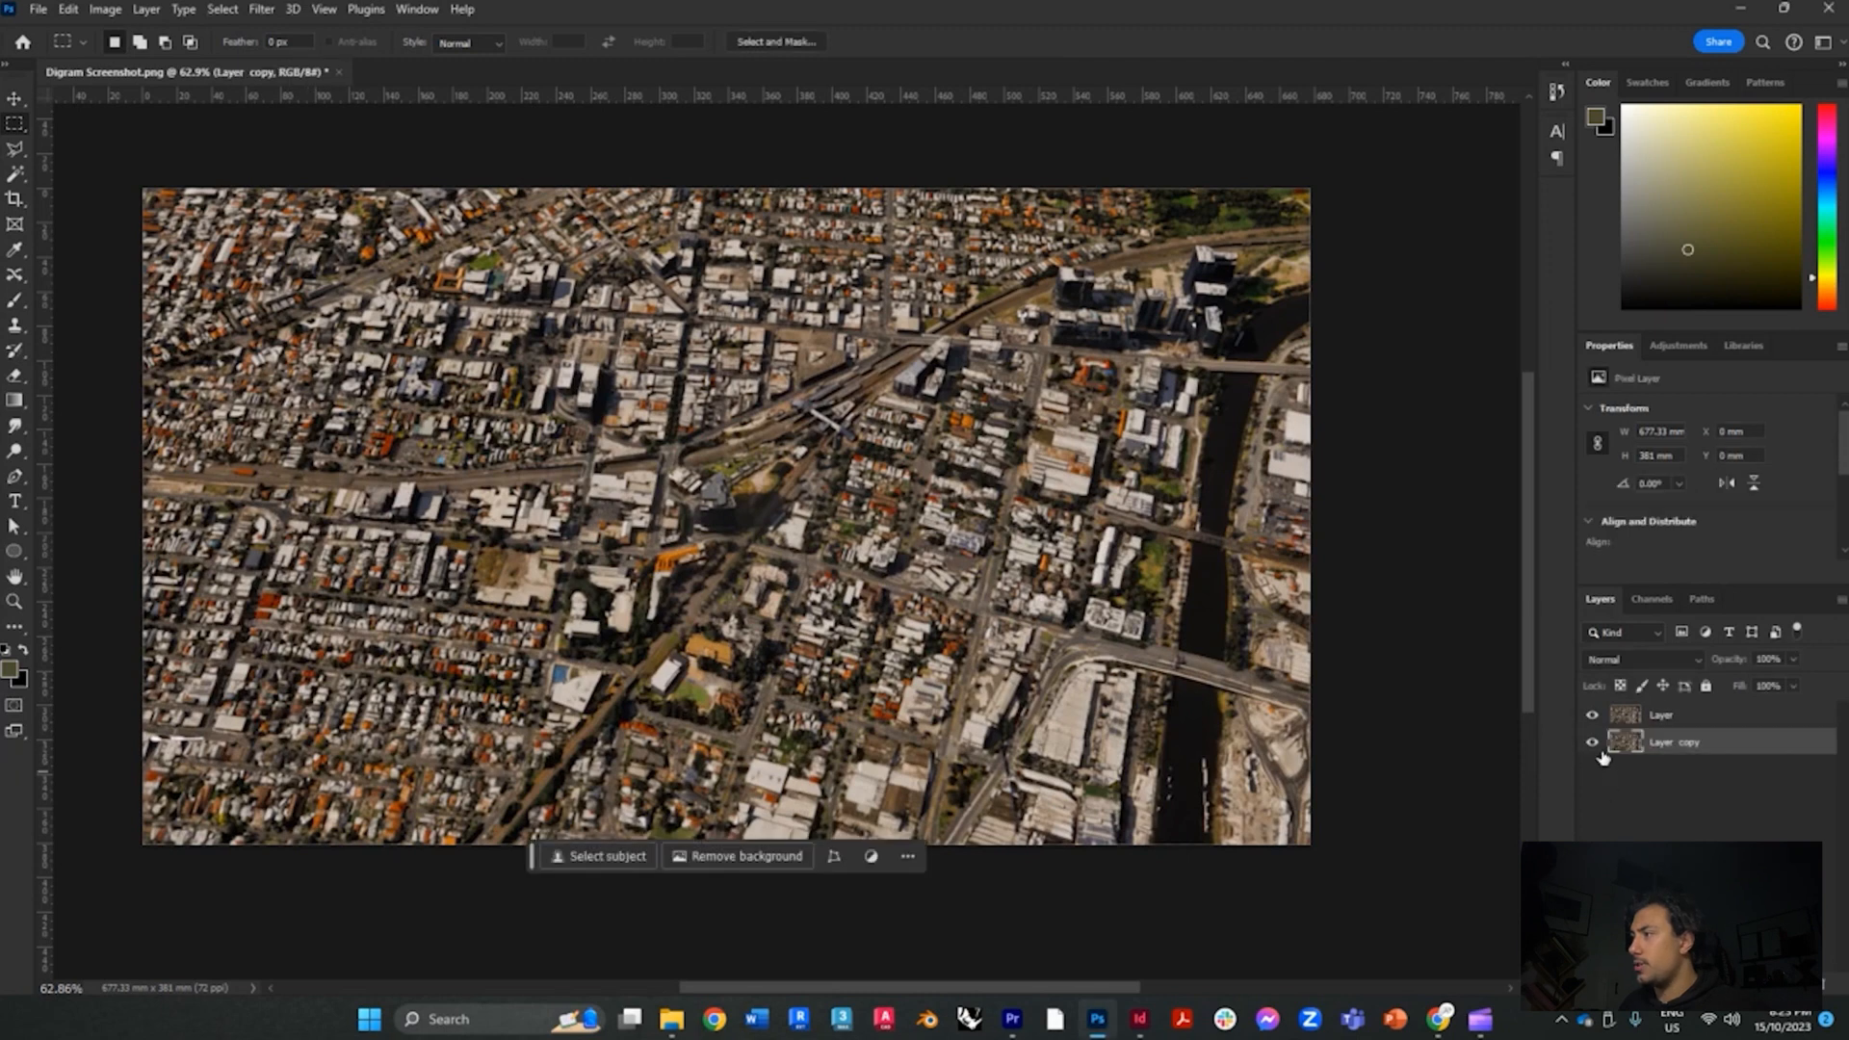
click(1593, 742)
Duplicate the visible image layer and rename the new top copy "Green Spaces"
click(1623, 718)
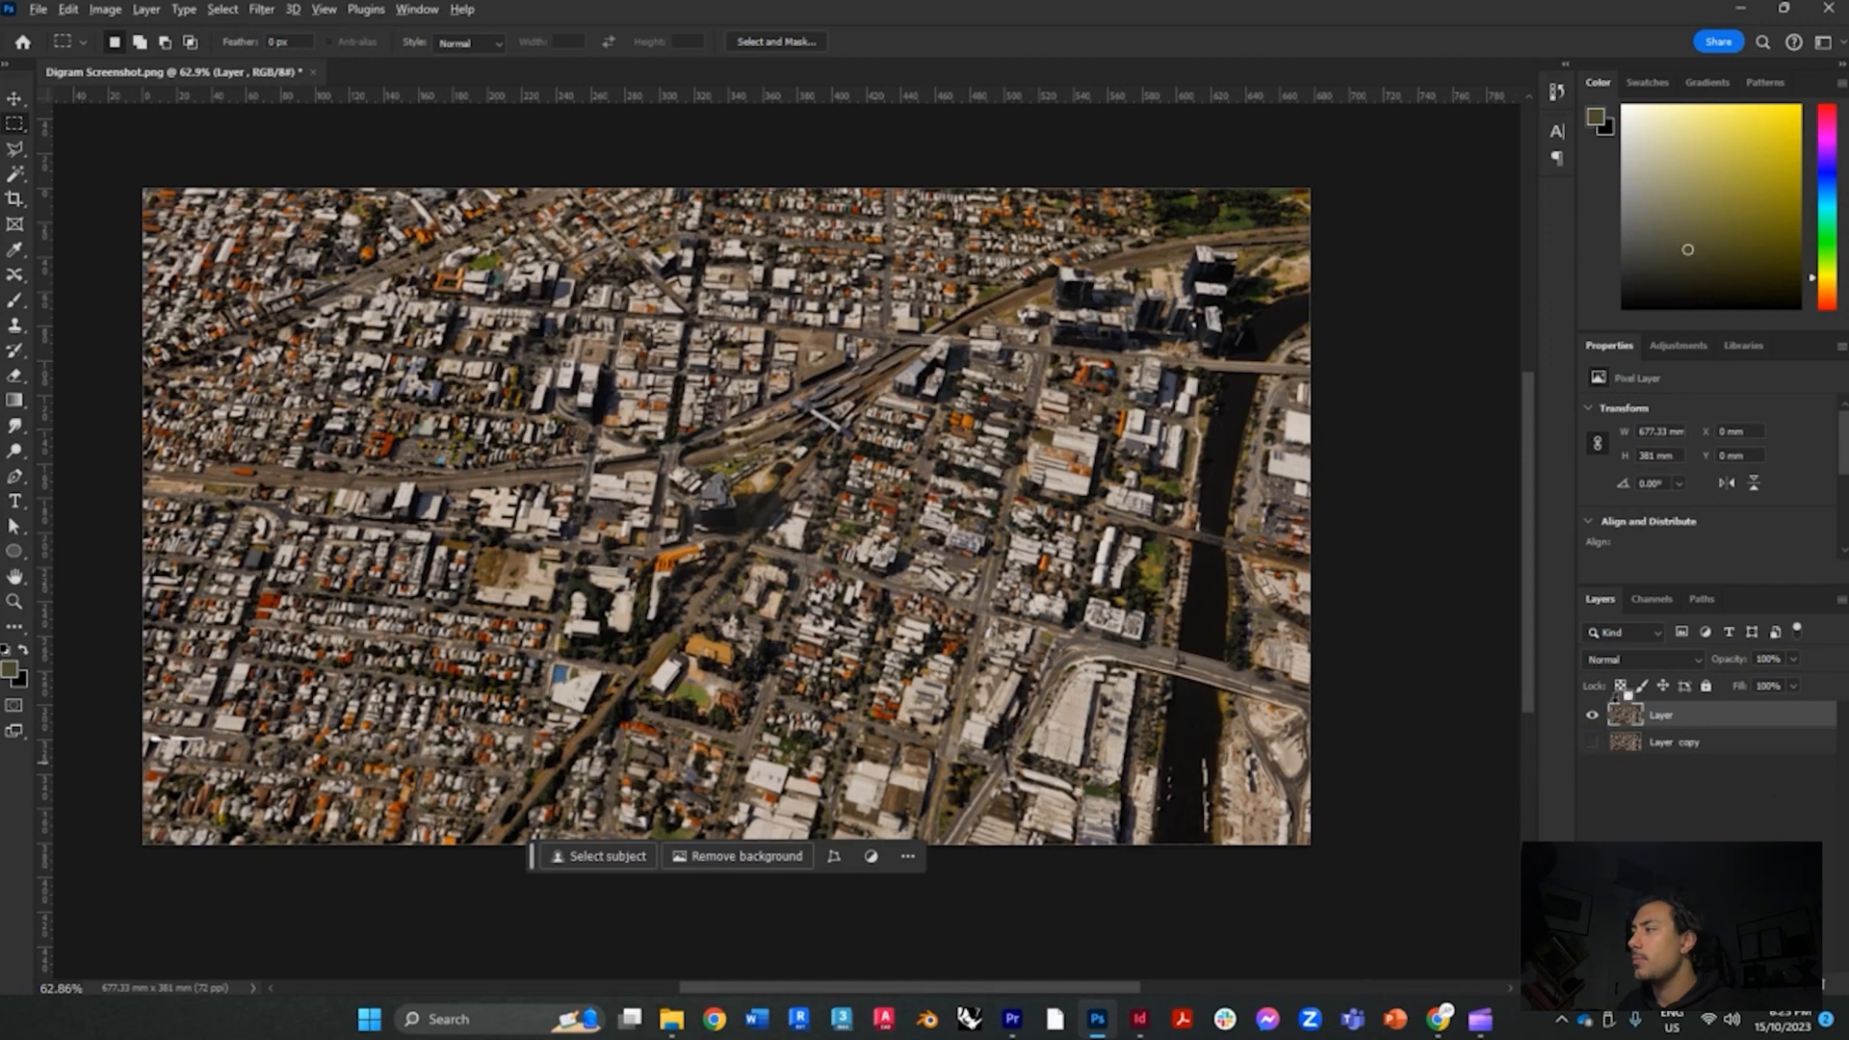
key(ctrl+j)
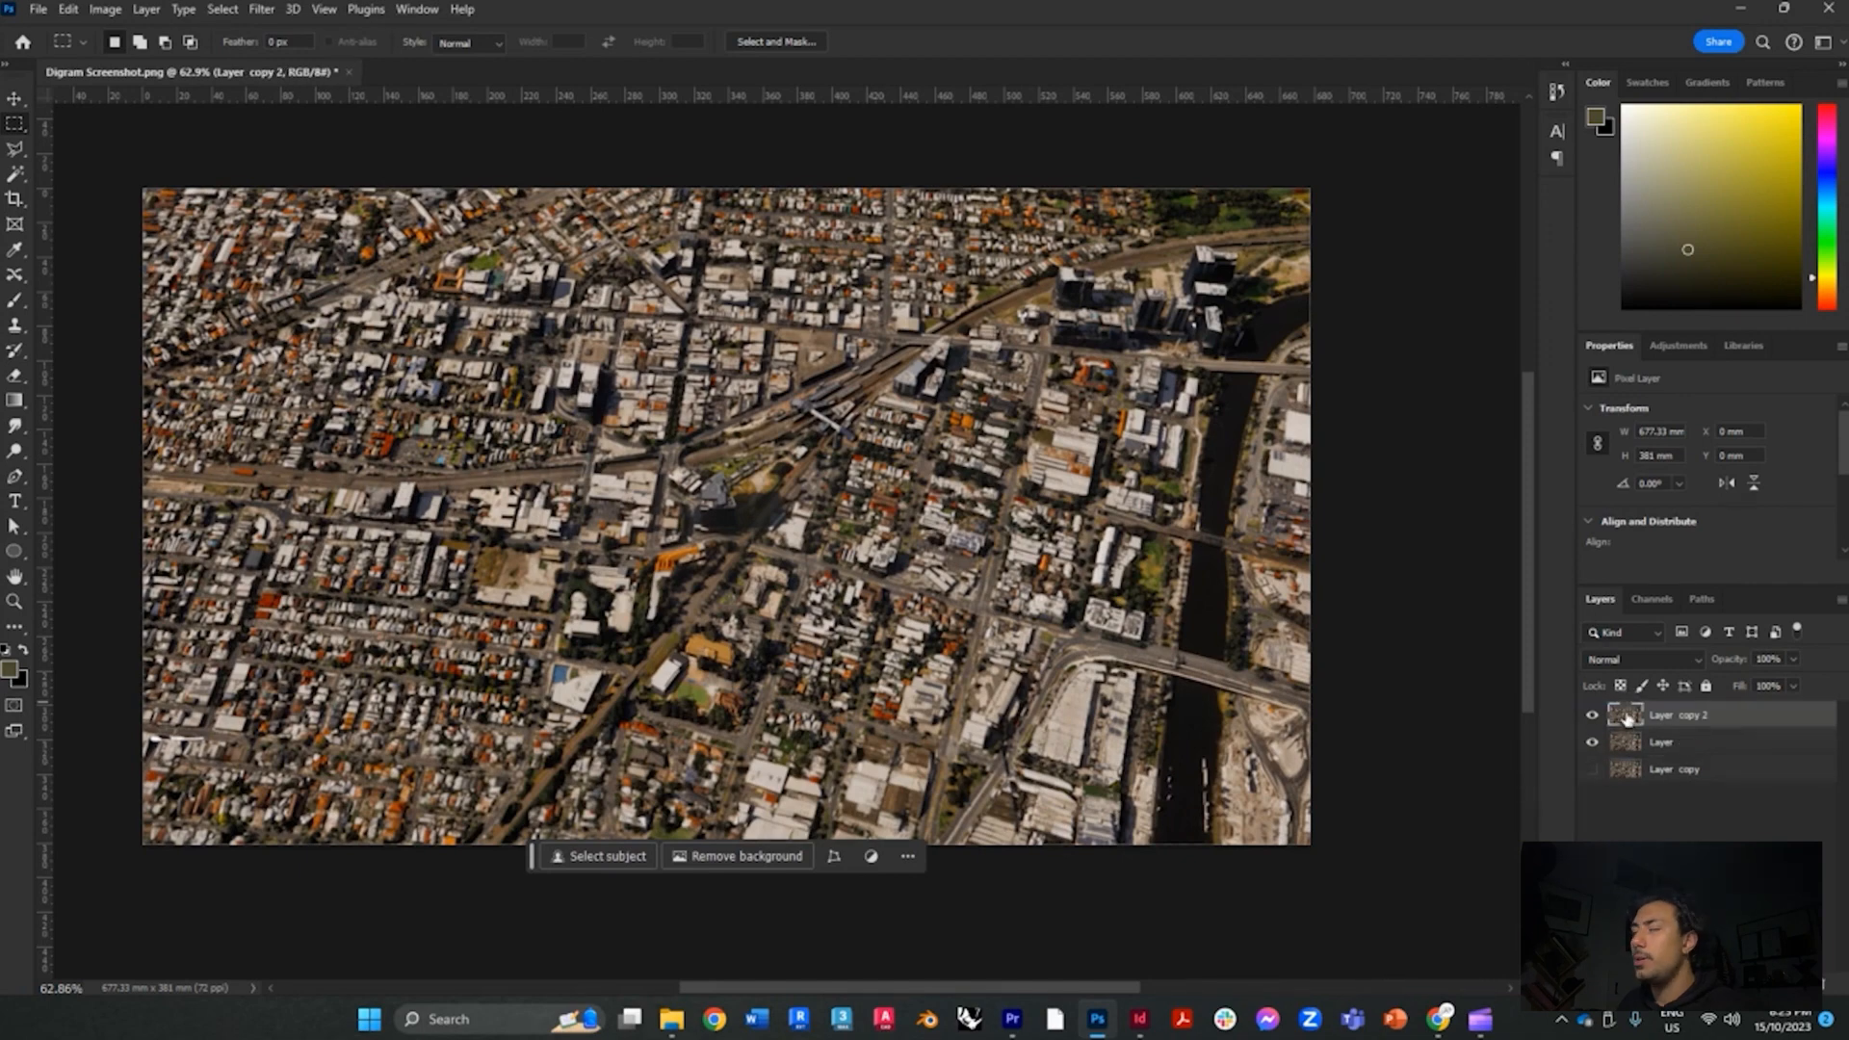
double_click(1683, 715)
text(Gr)
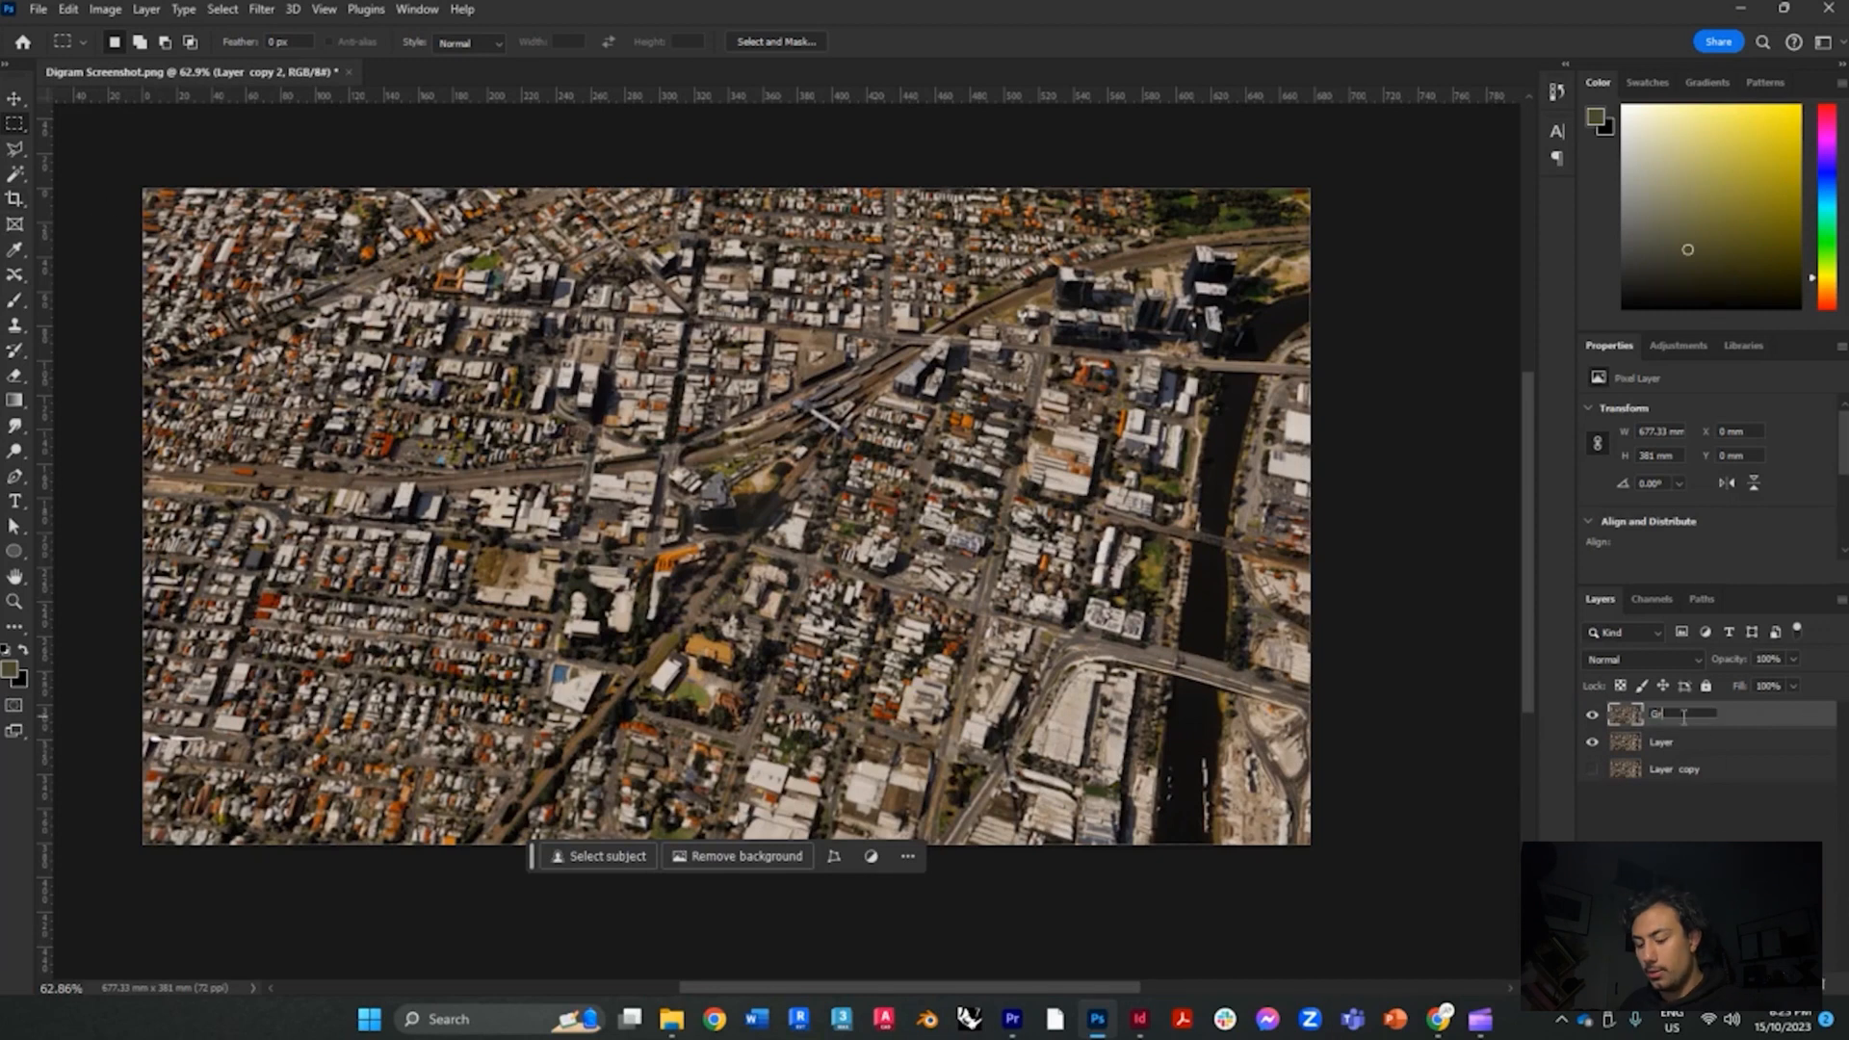
text(een Spaces)
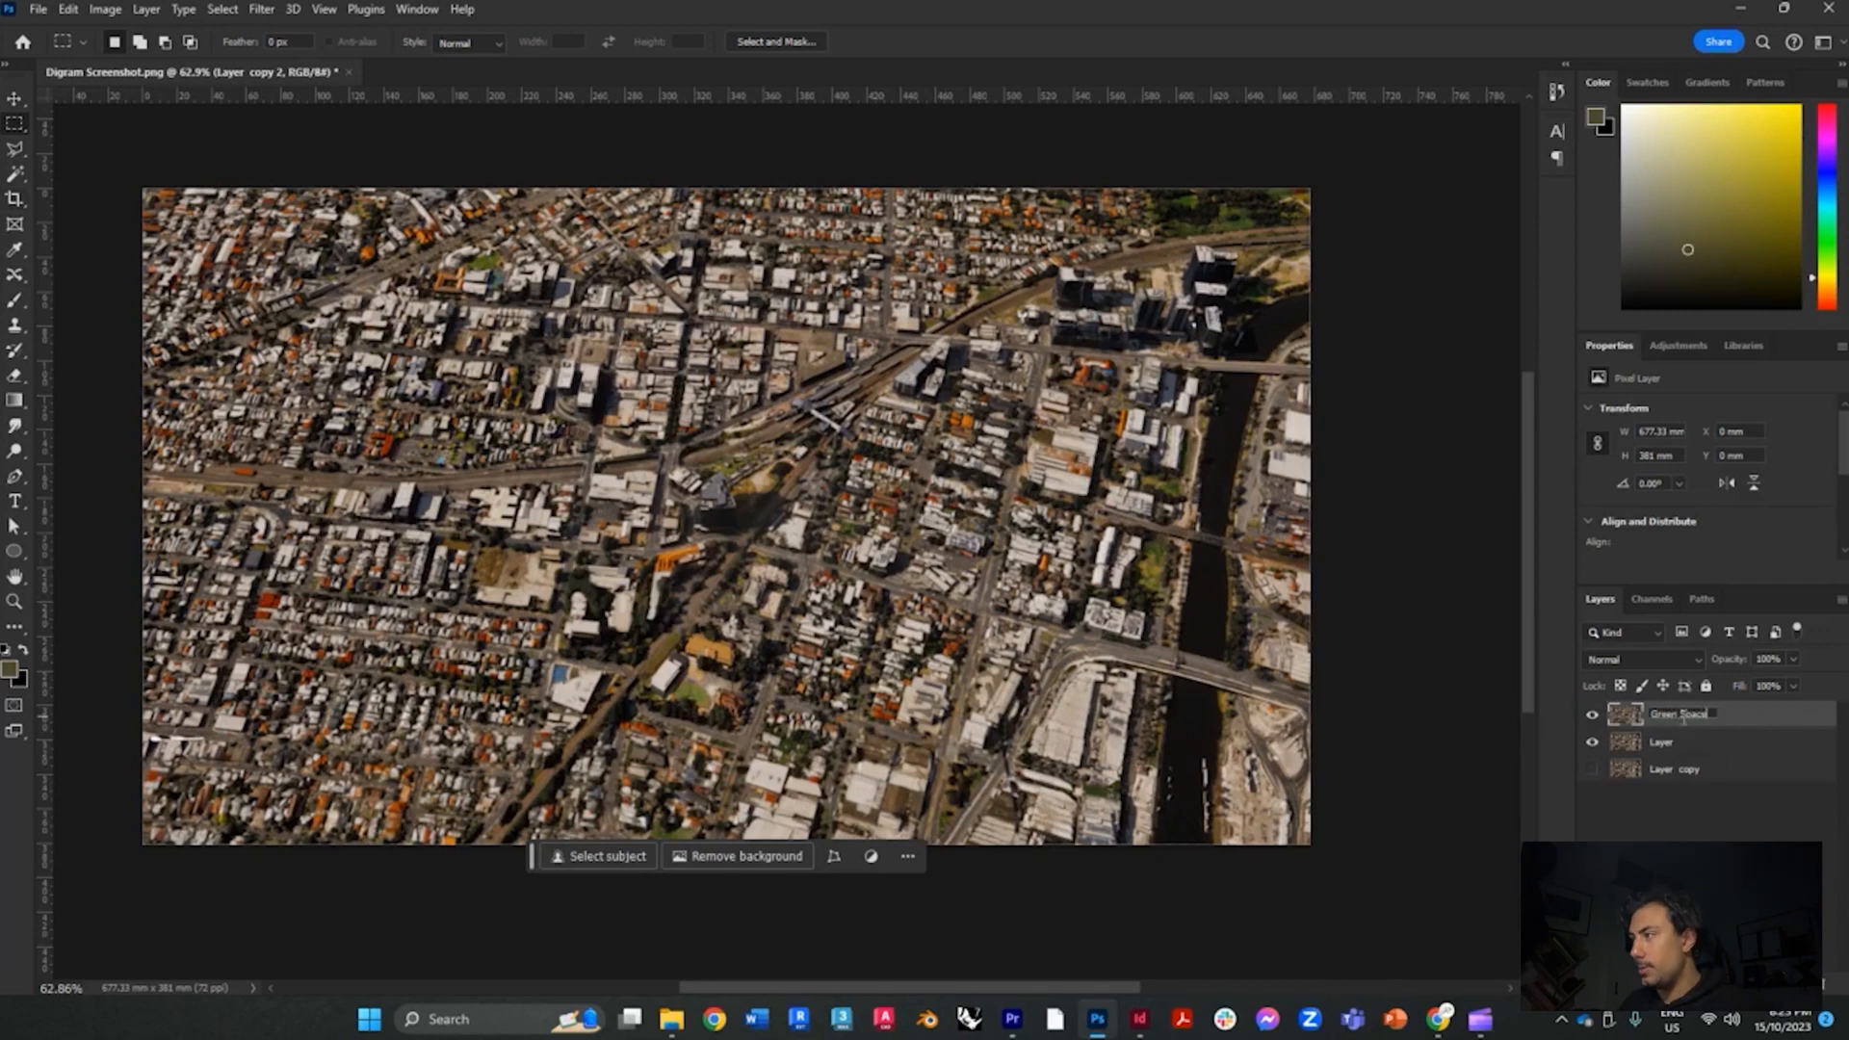
click(1646, 786)
Rename the visible layer directly below Green Spaces as "Grey Region"
click(1659, 750)
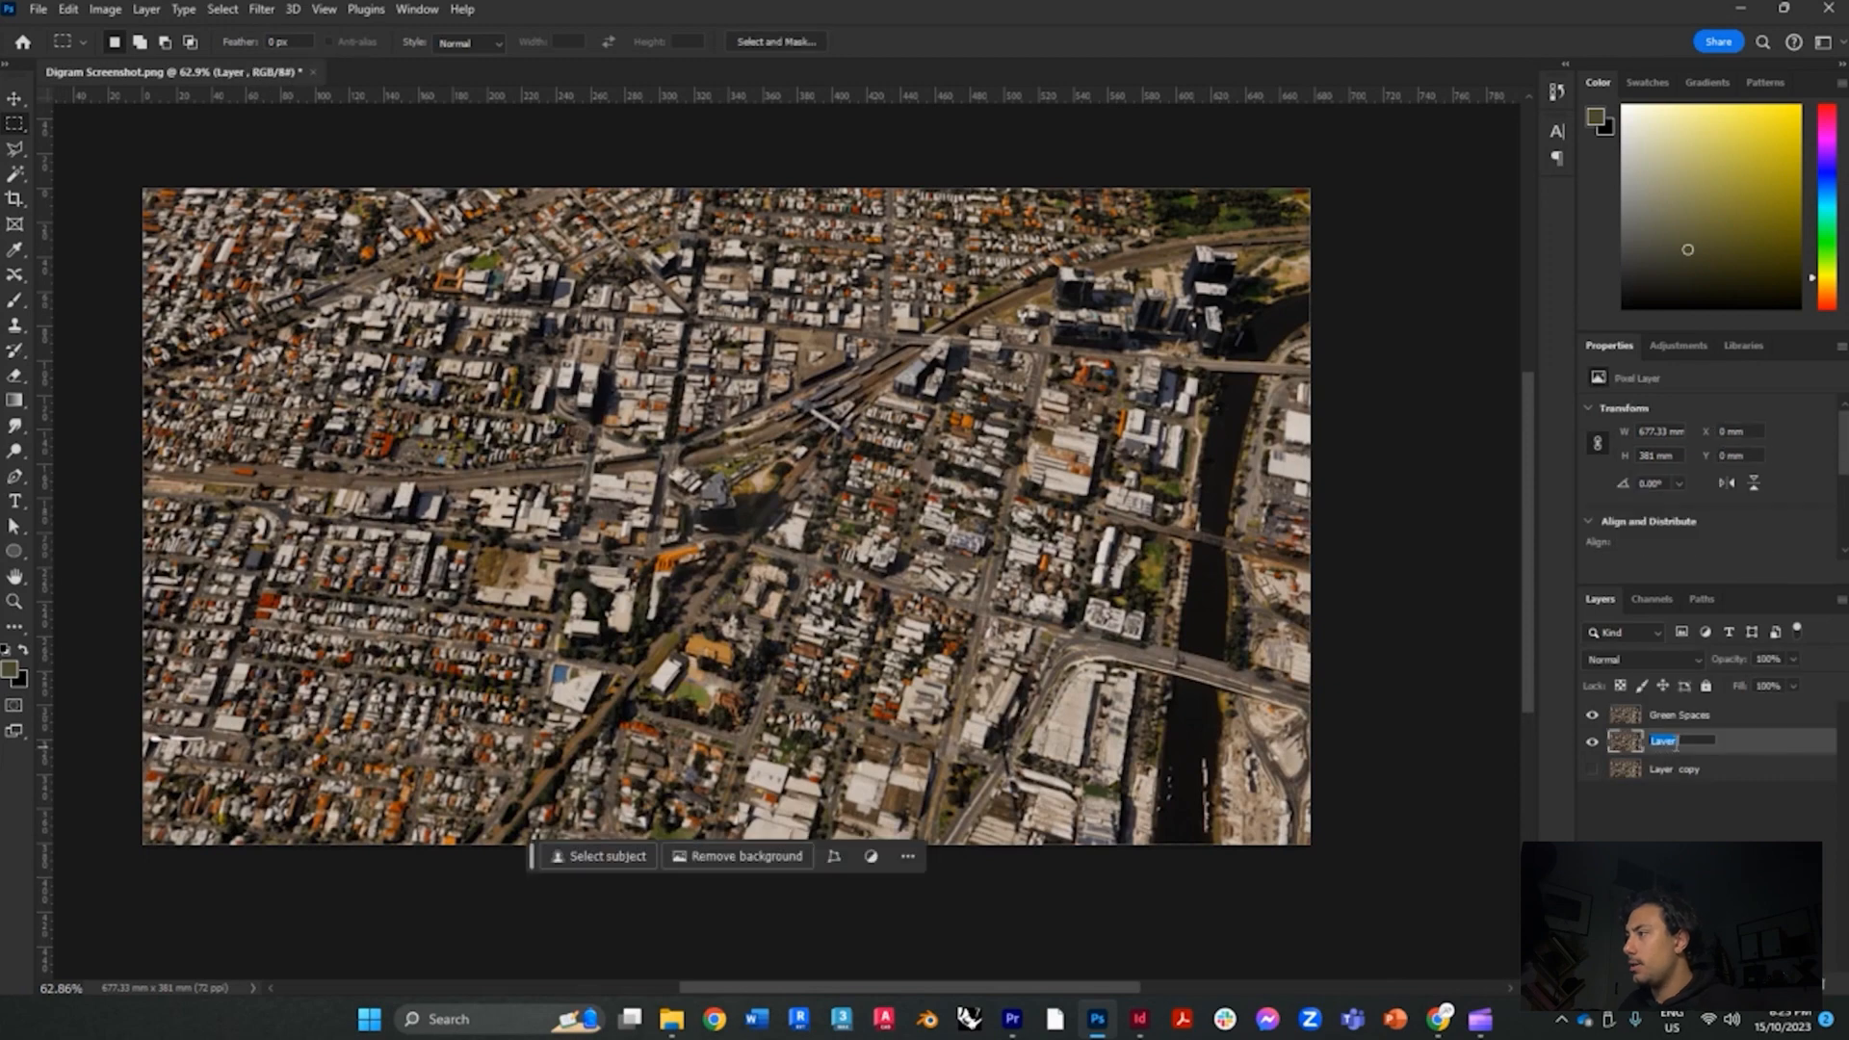
double_click(1661, 748)
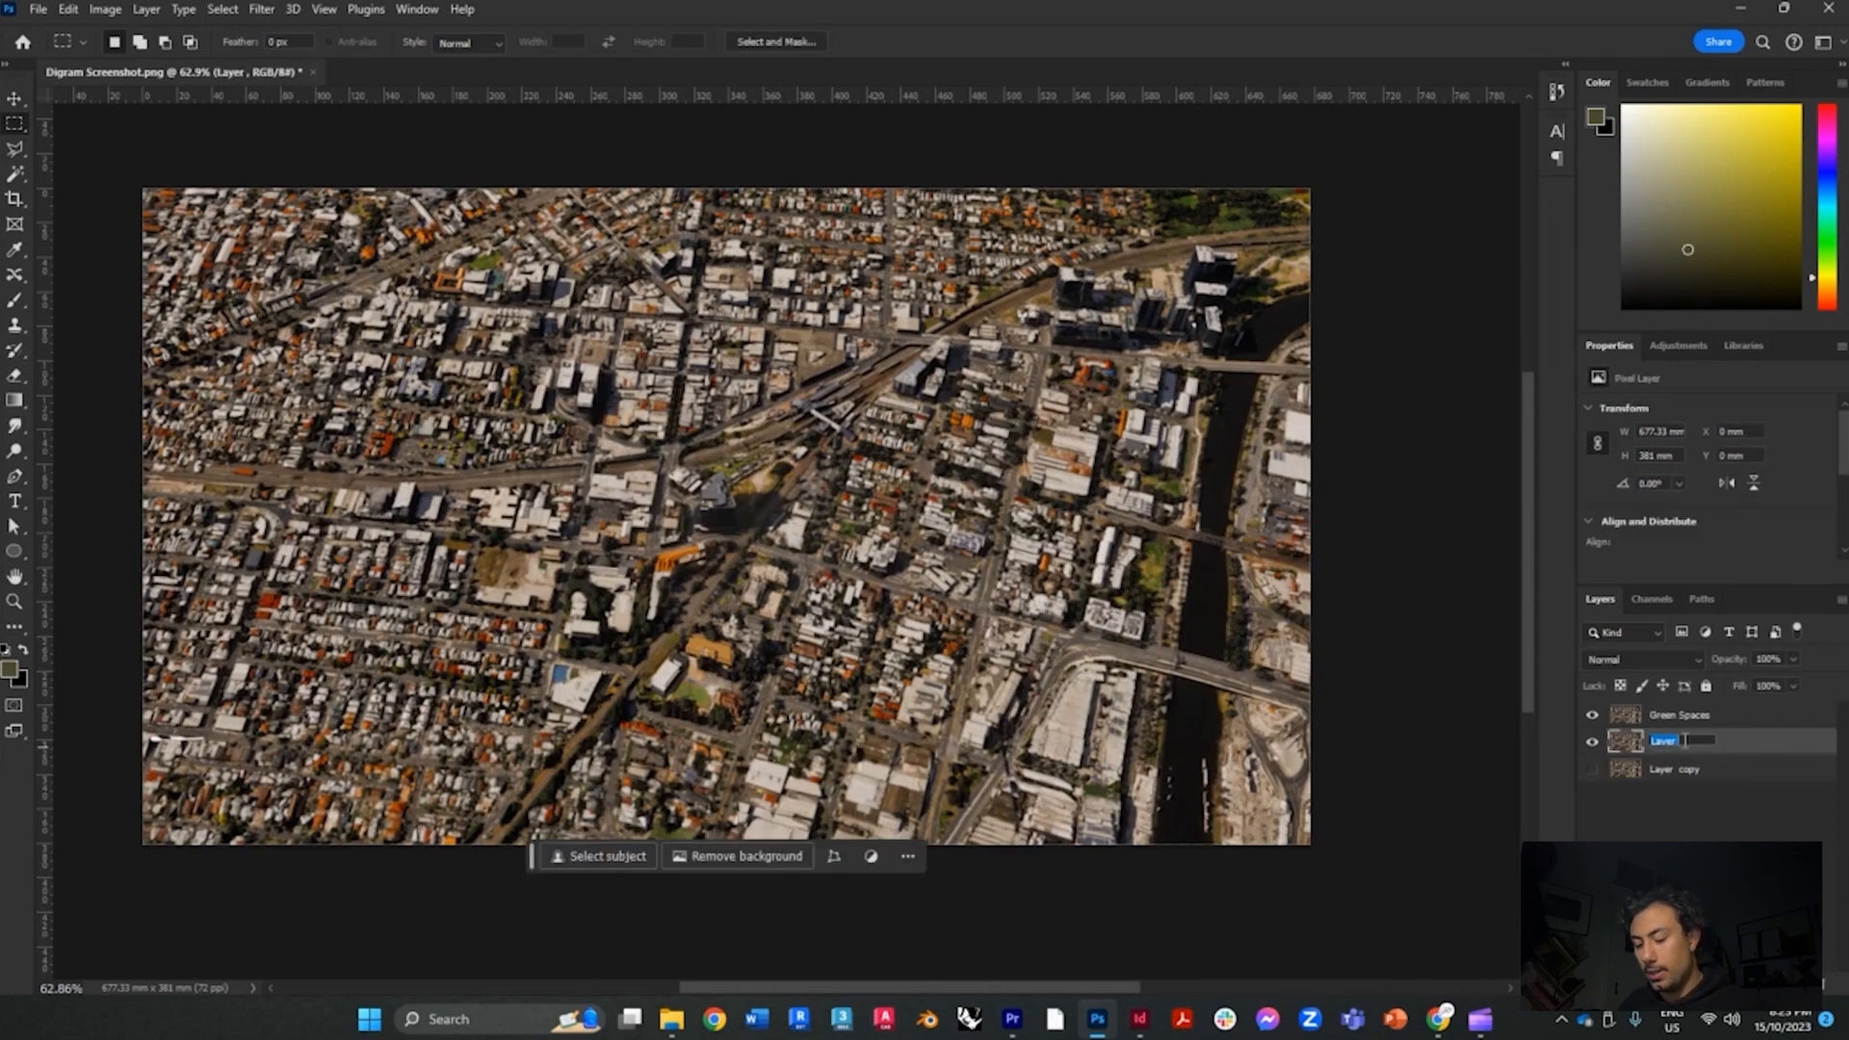
text(Grey R)
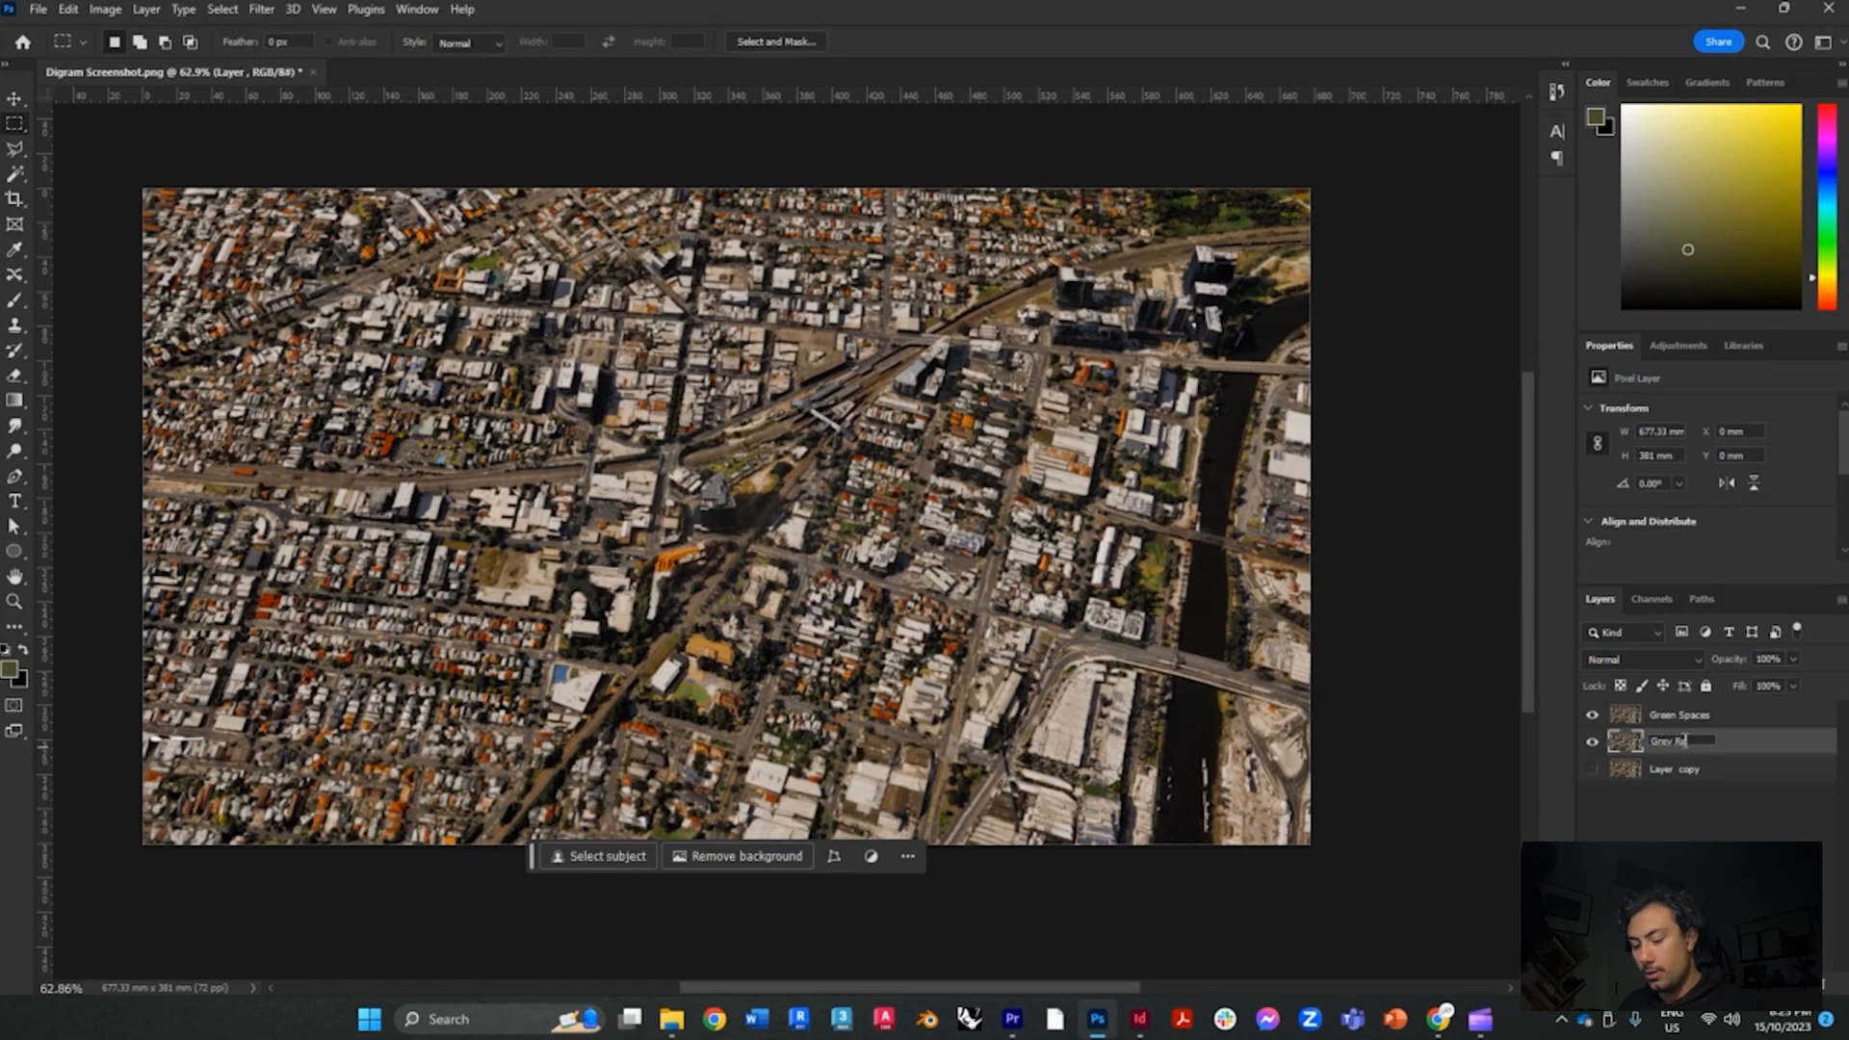
text(egion)
click(1673, 797)
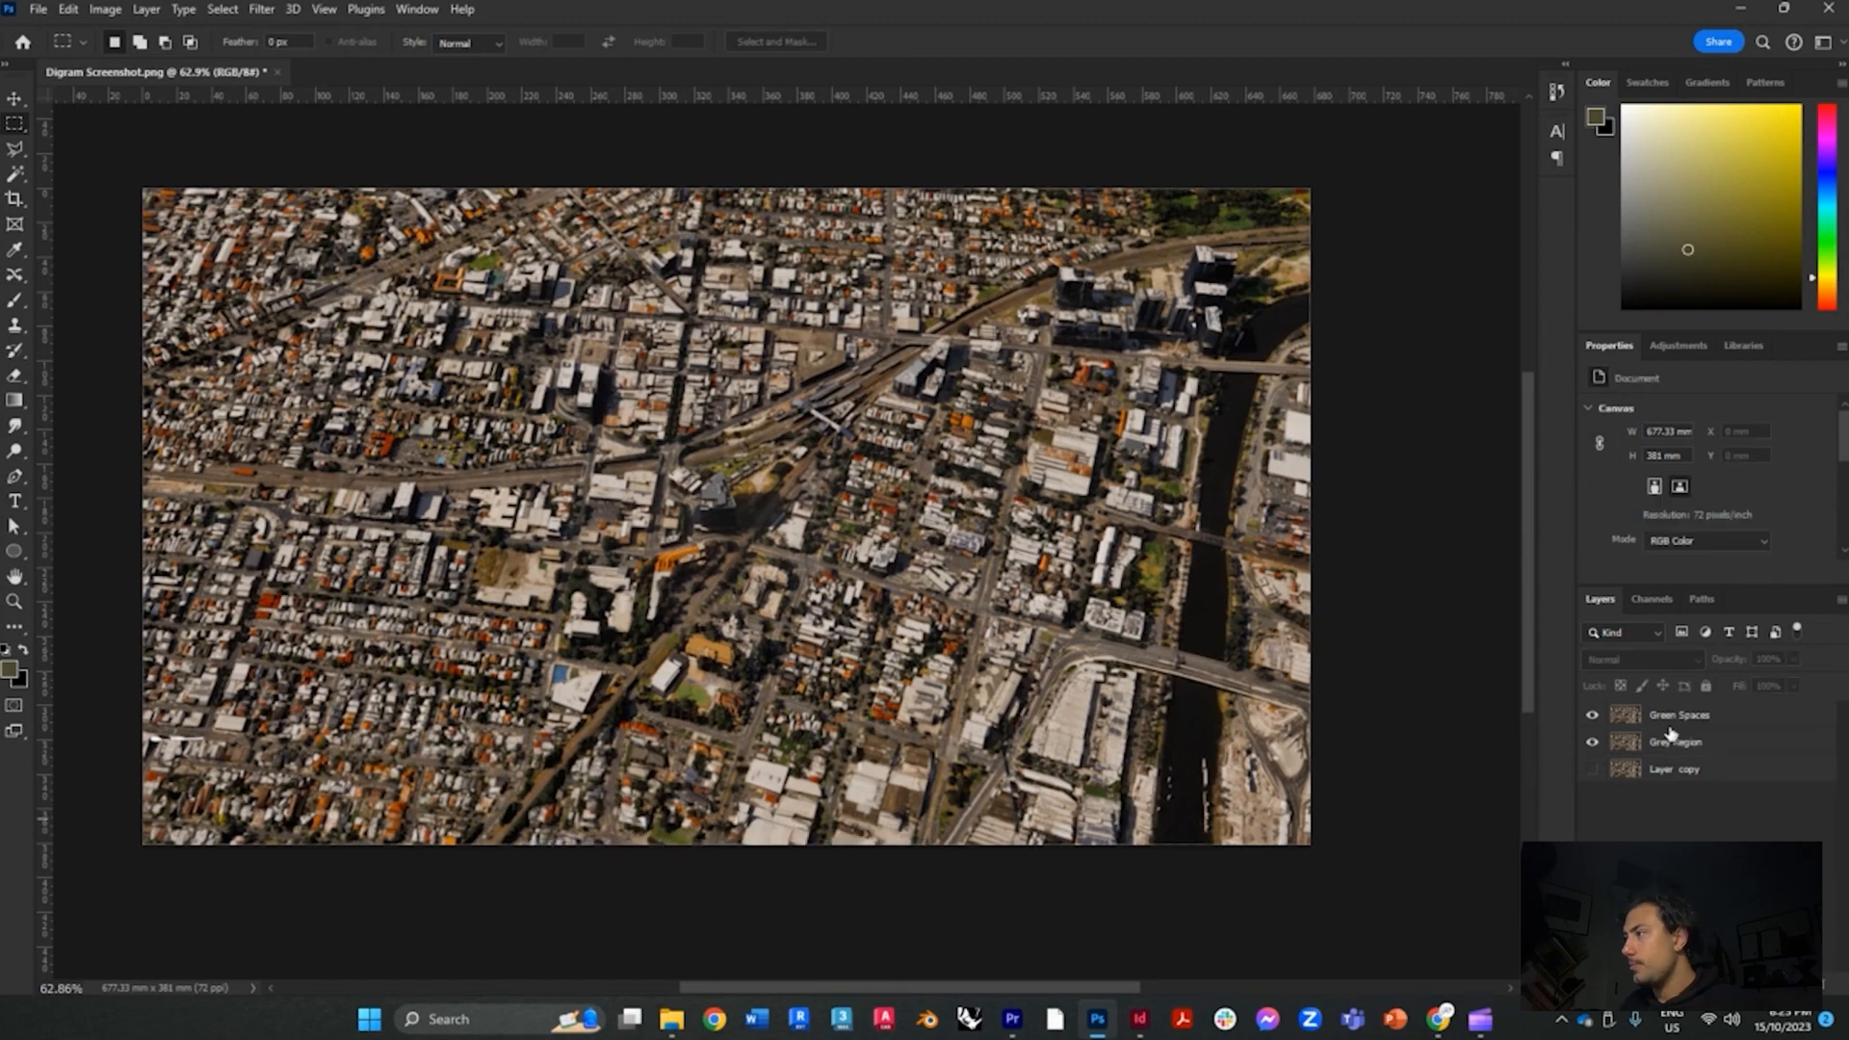
On the Green Spaces layer, outline the park block on the river's west bank between the two bridges with the Polygonal Lasso
click(1670, 722)
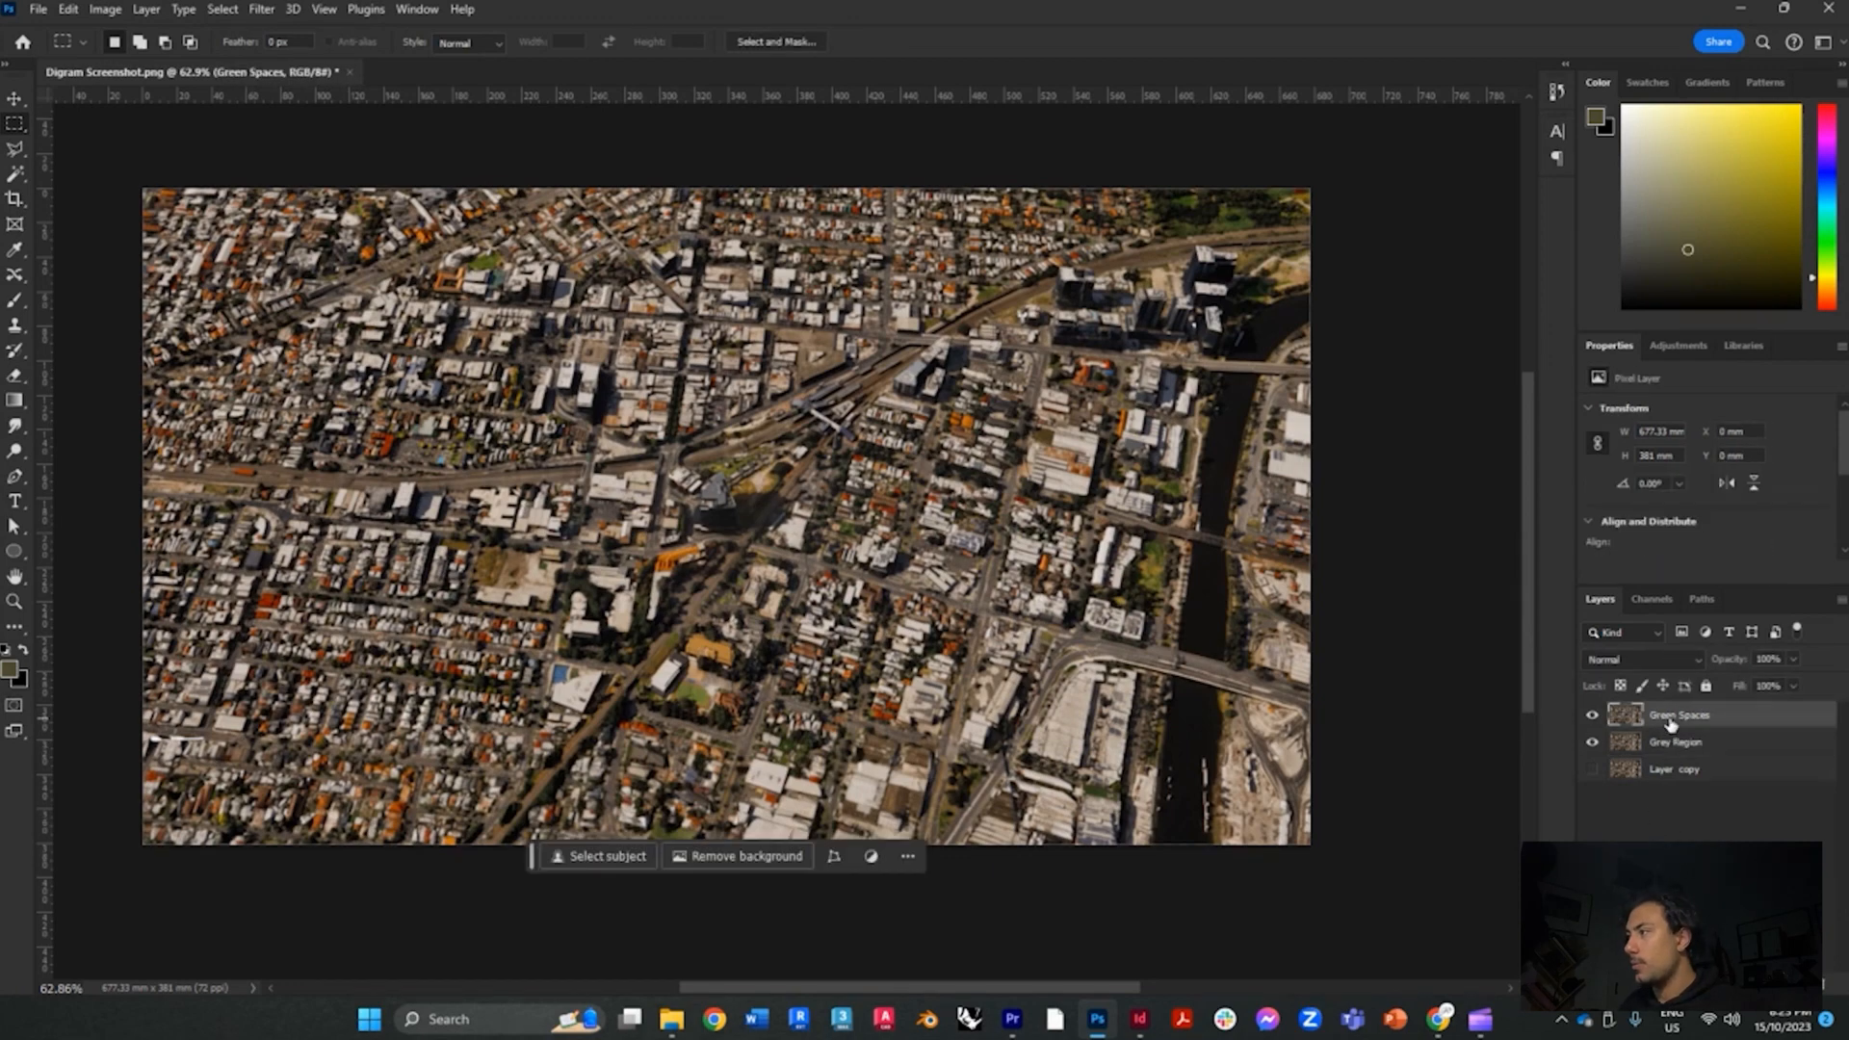
click(14, 151)
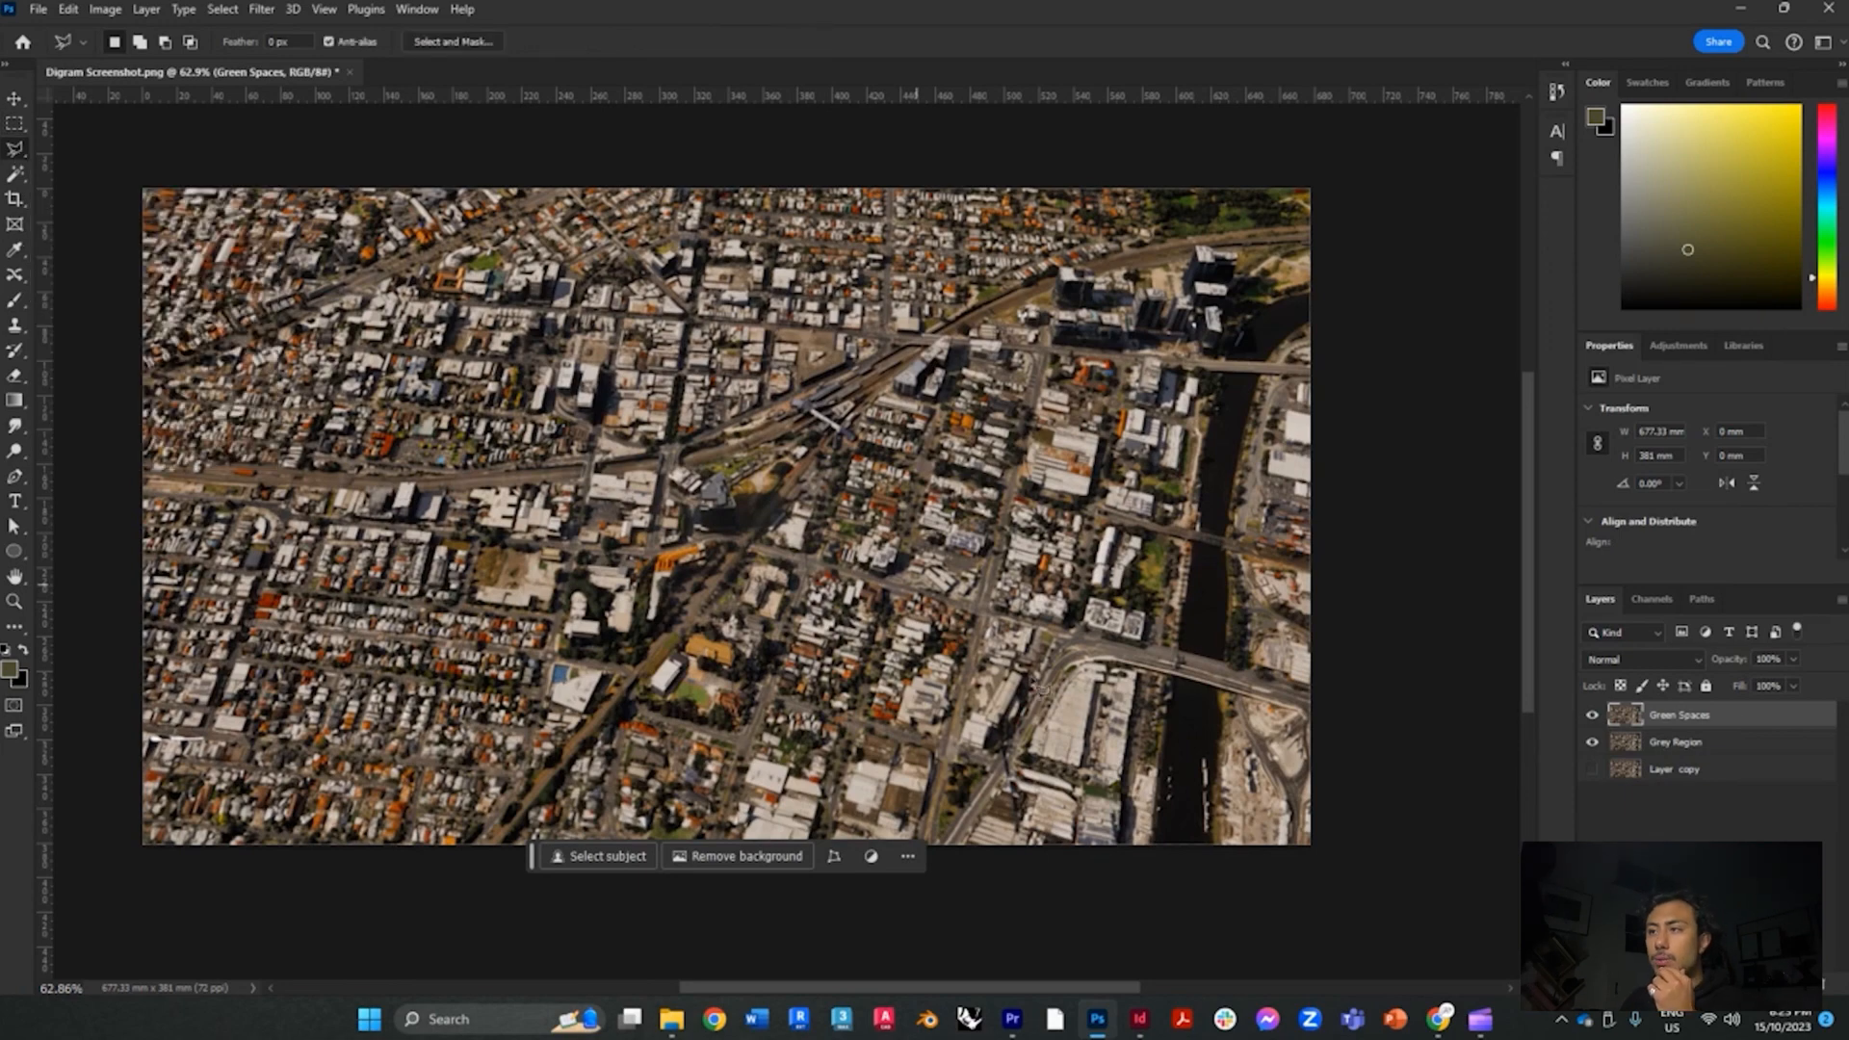
scroll(1240, 648, up, 5)
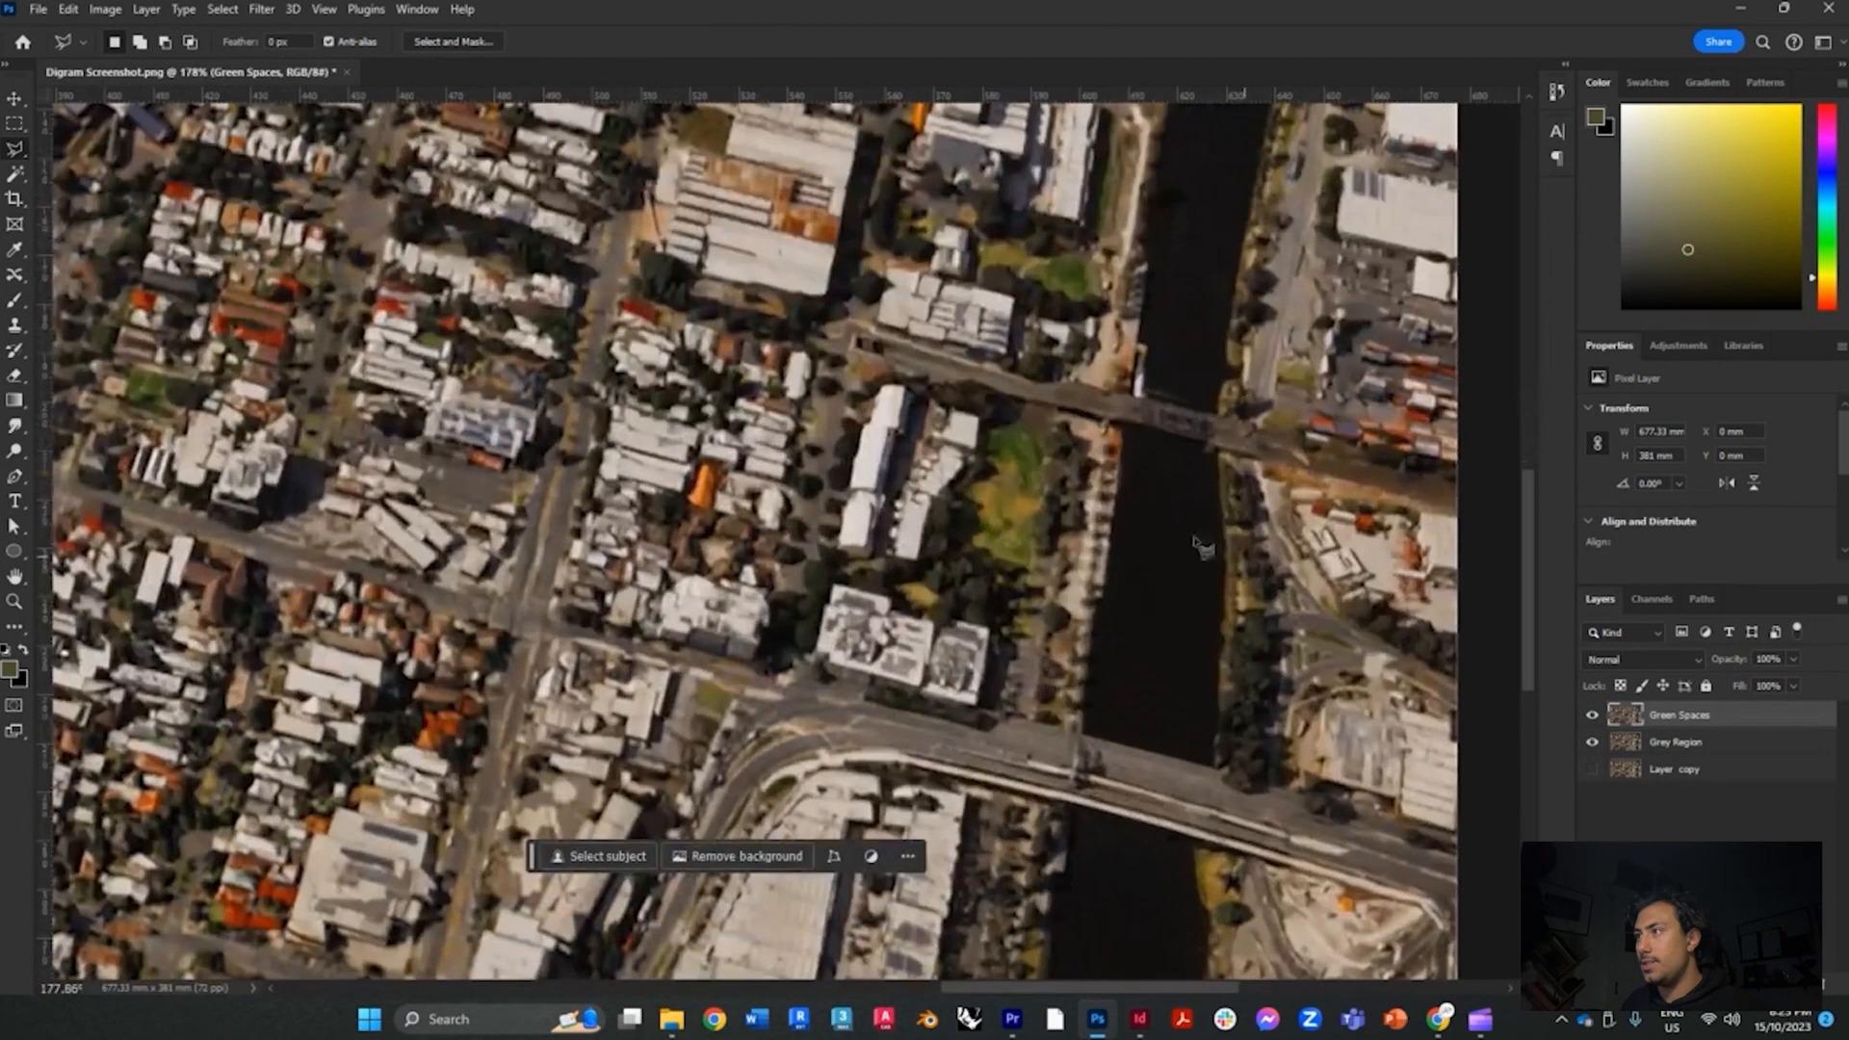
click(1124, 426)
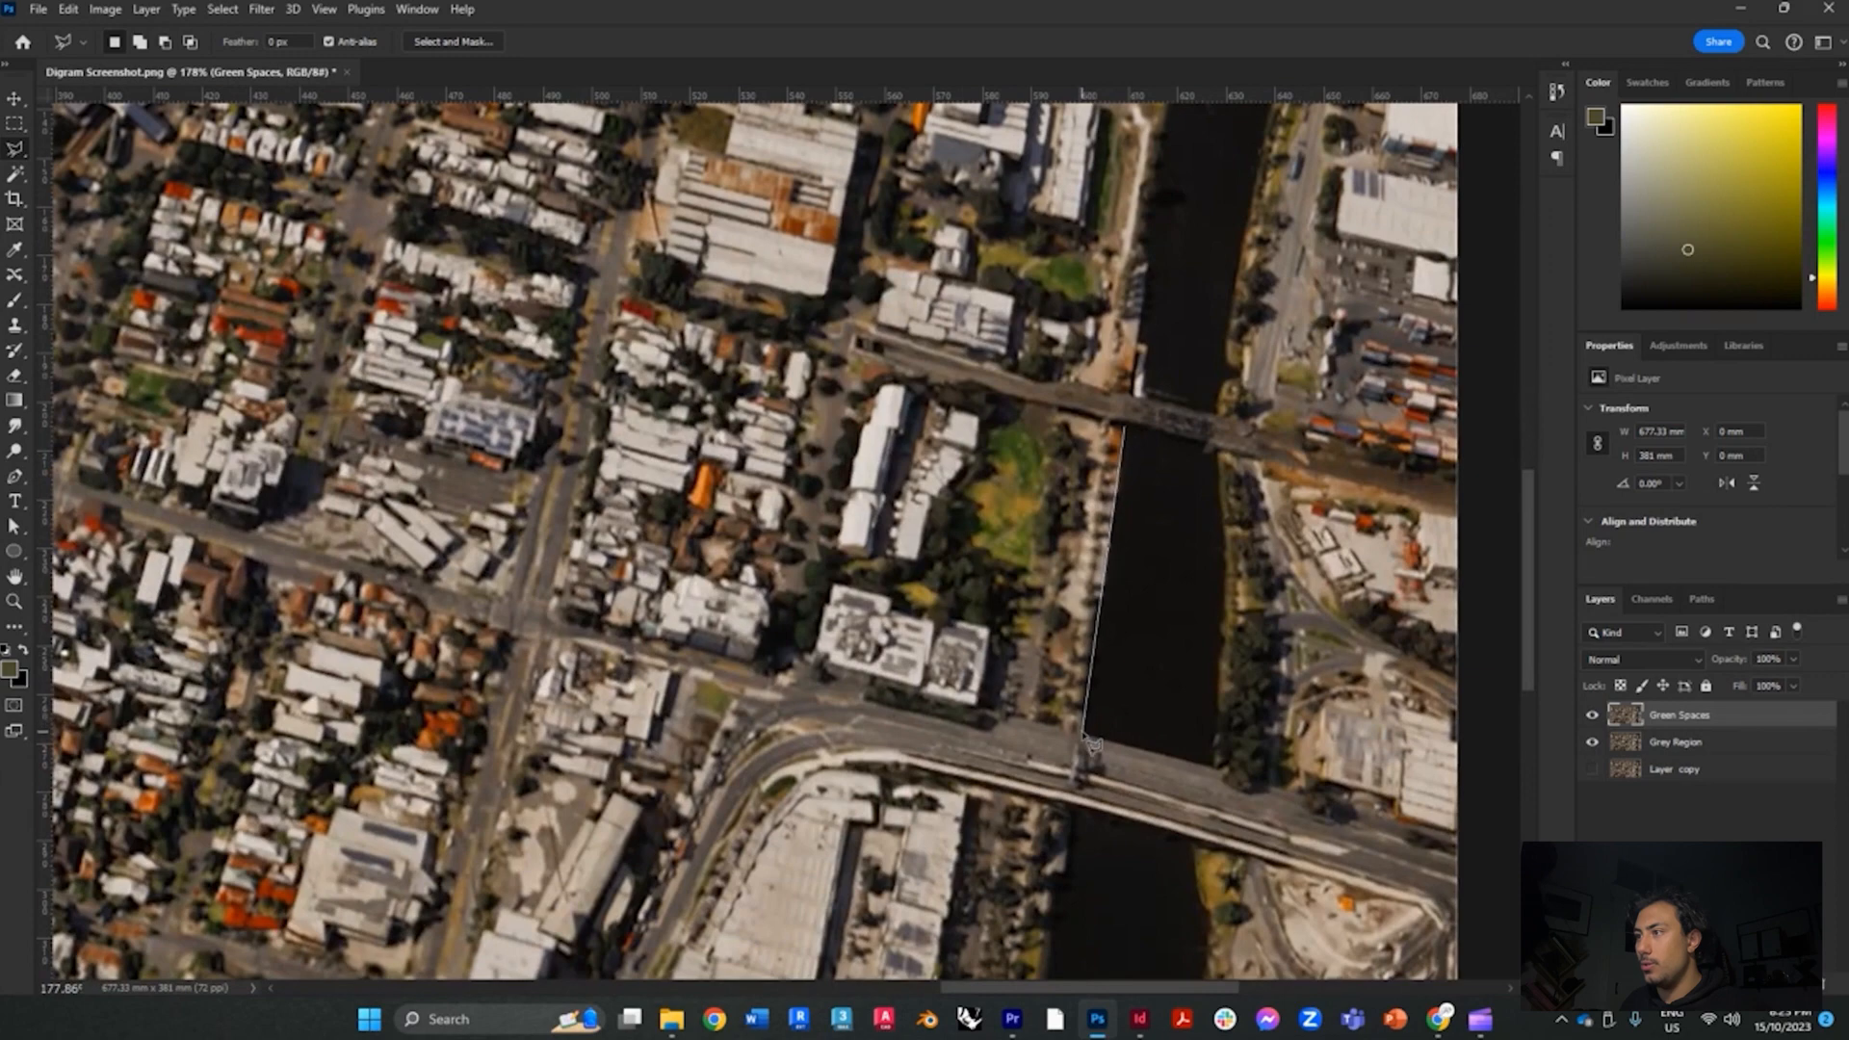
click(1081, 734)
click(792, 667)
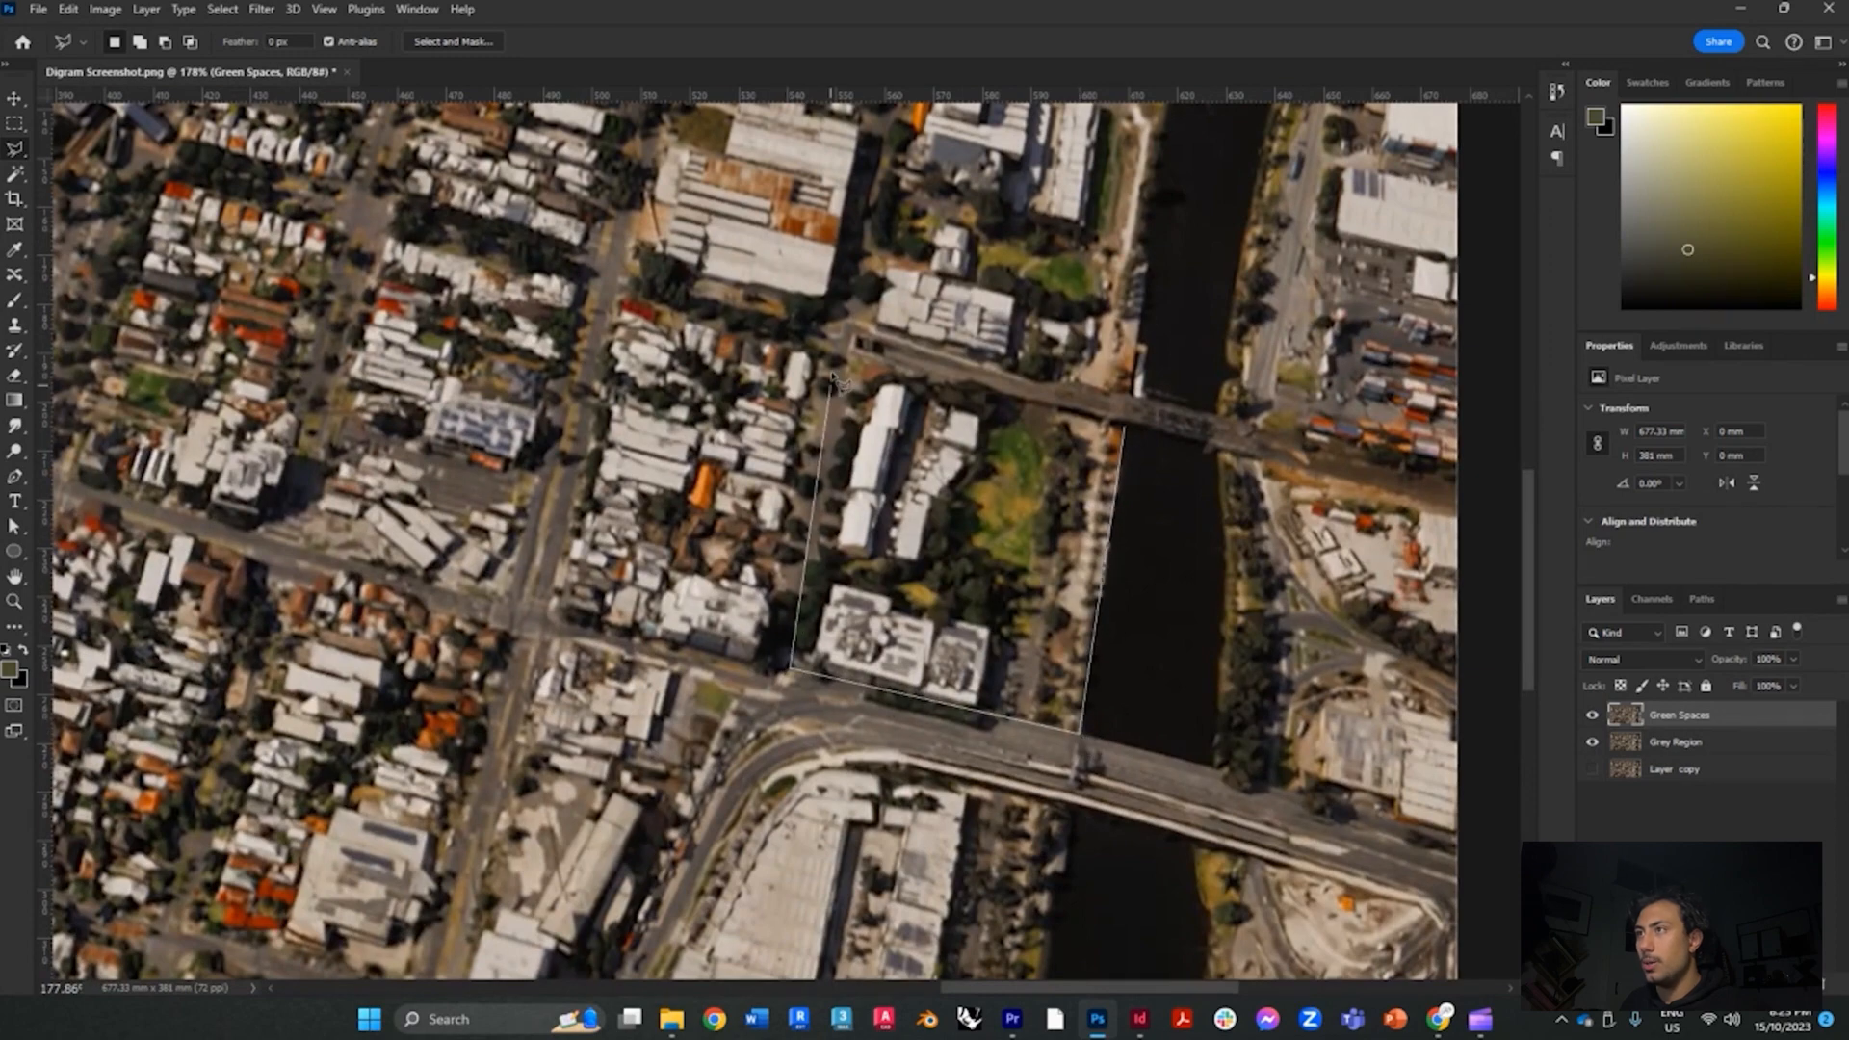
click(852, 353)
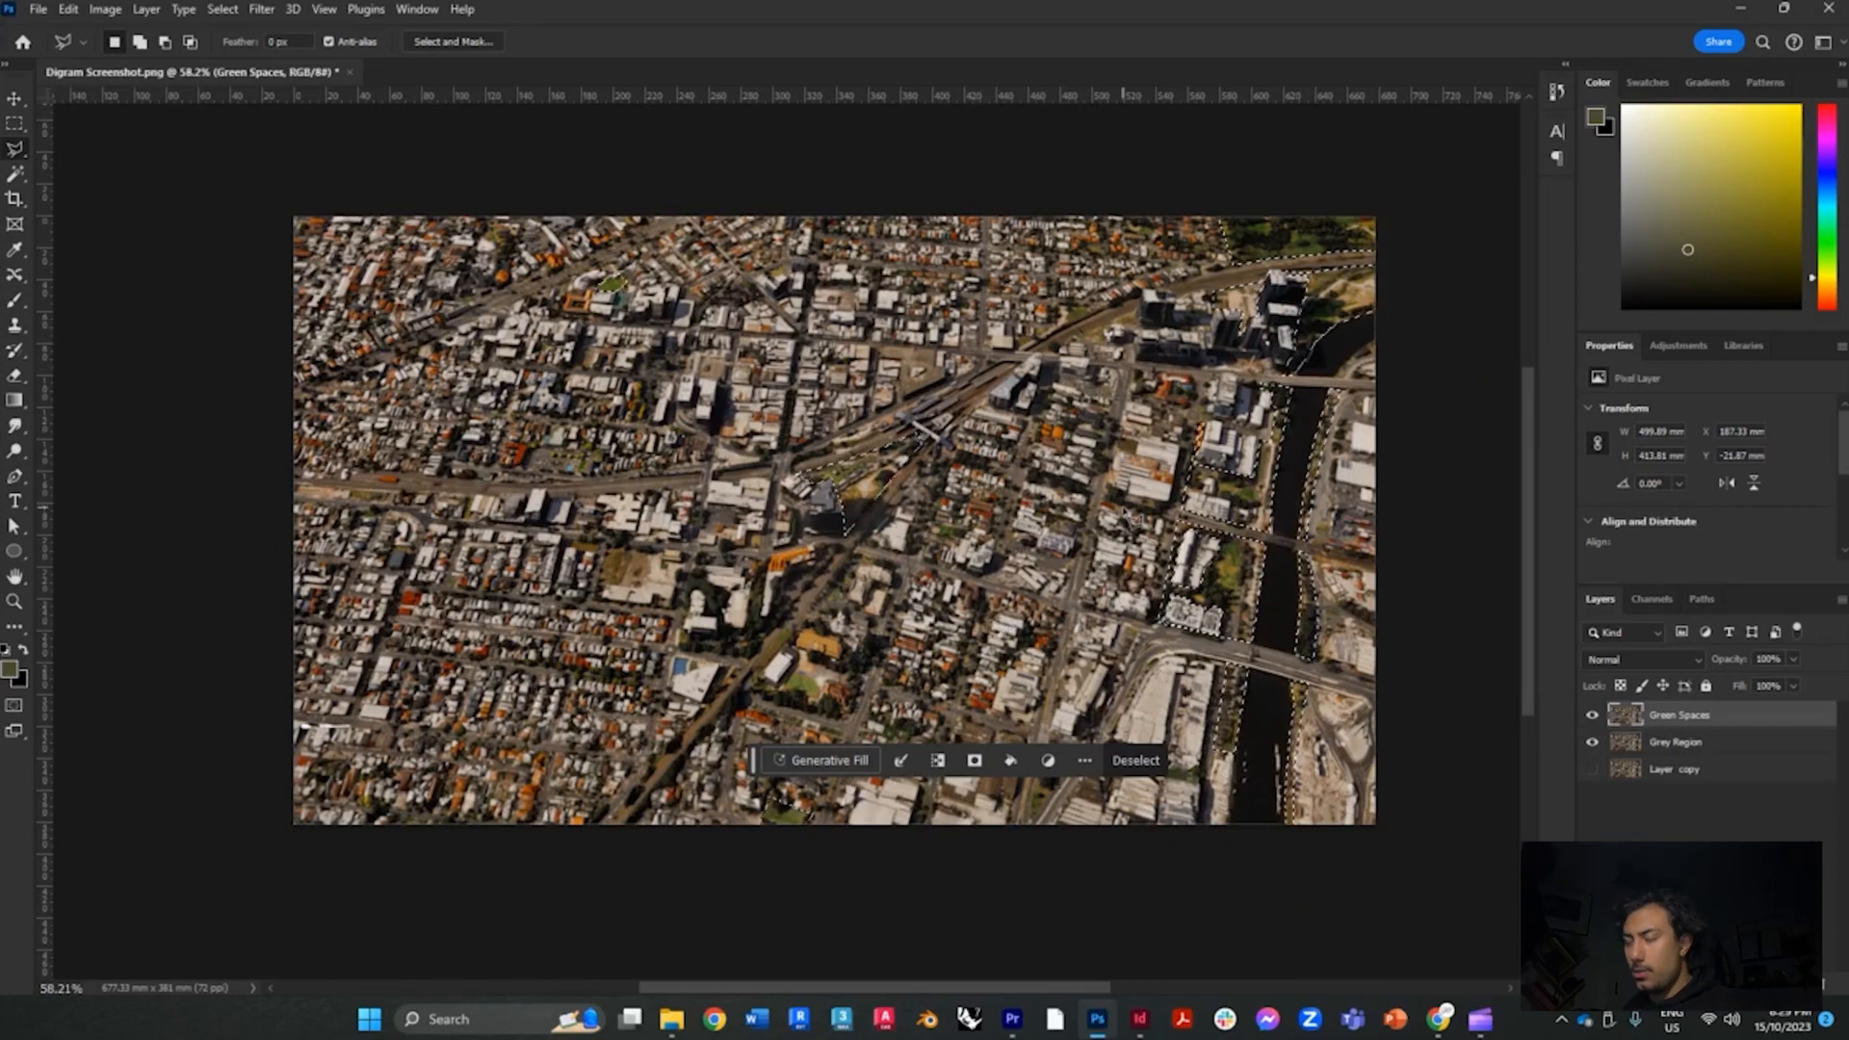
Add the small green strip along the upper side of the railway line to the existing green areas selection
alt+scroll(1097, 342, up, 5)
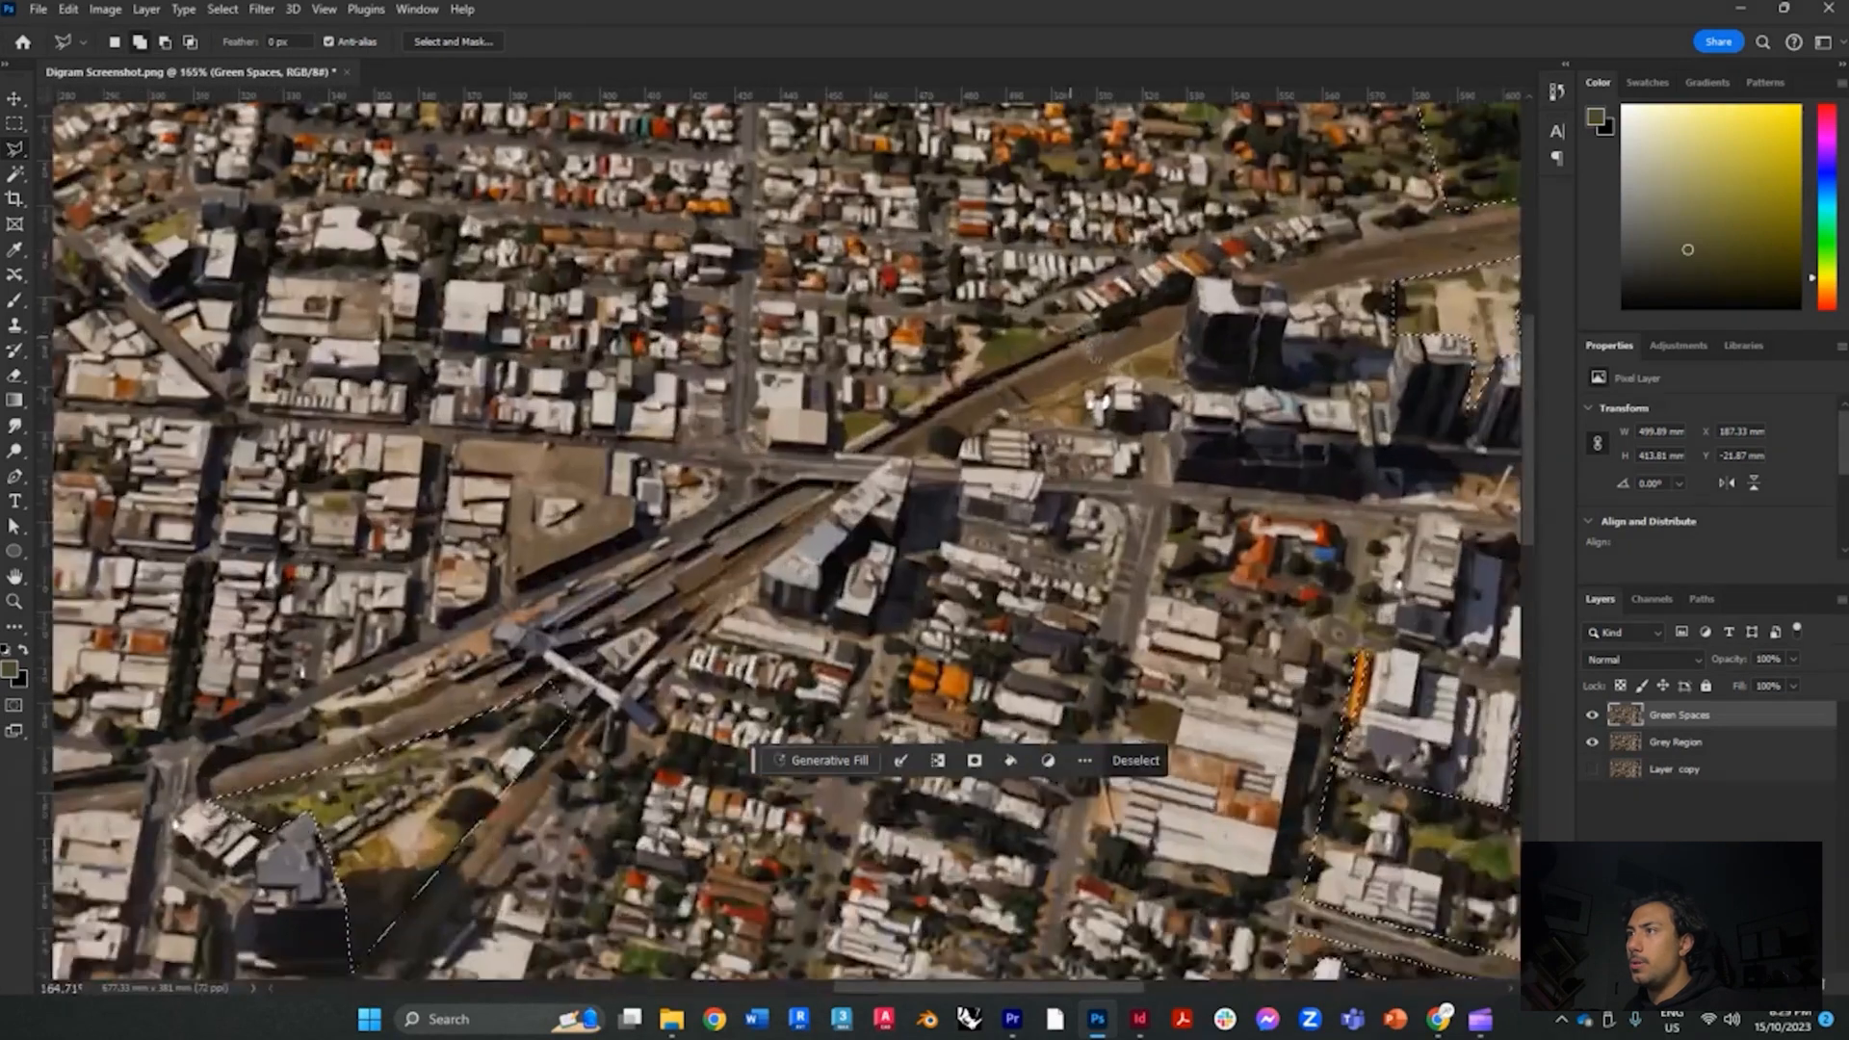
click(1083, 339)
click(836, 453)
click(838, 419)
click(890, 385)
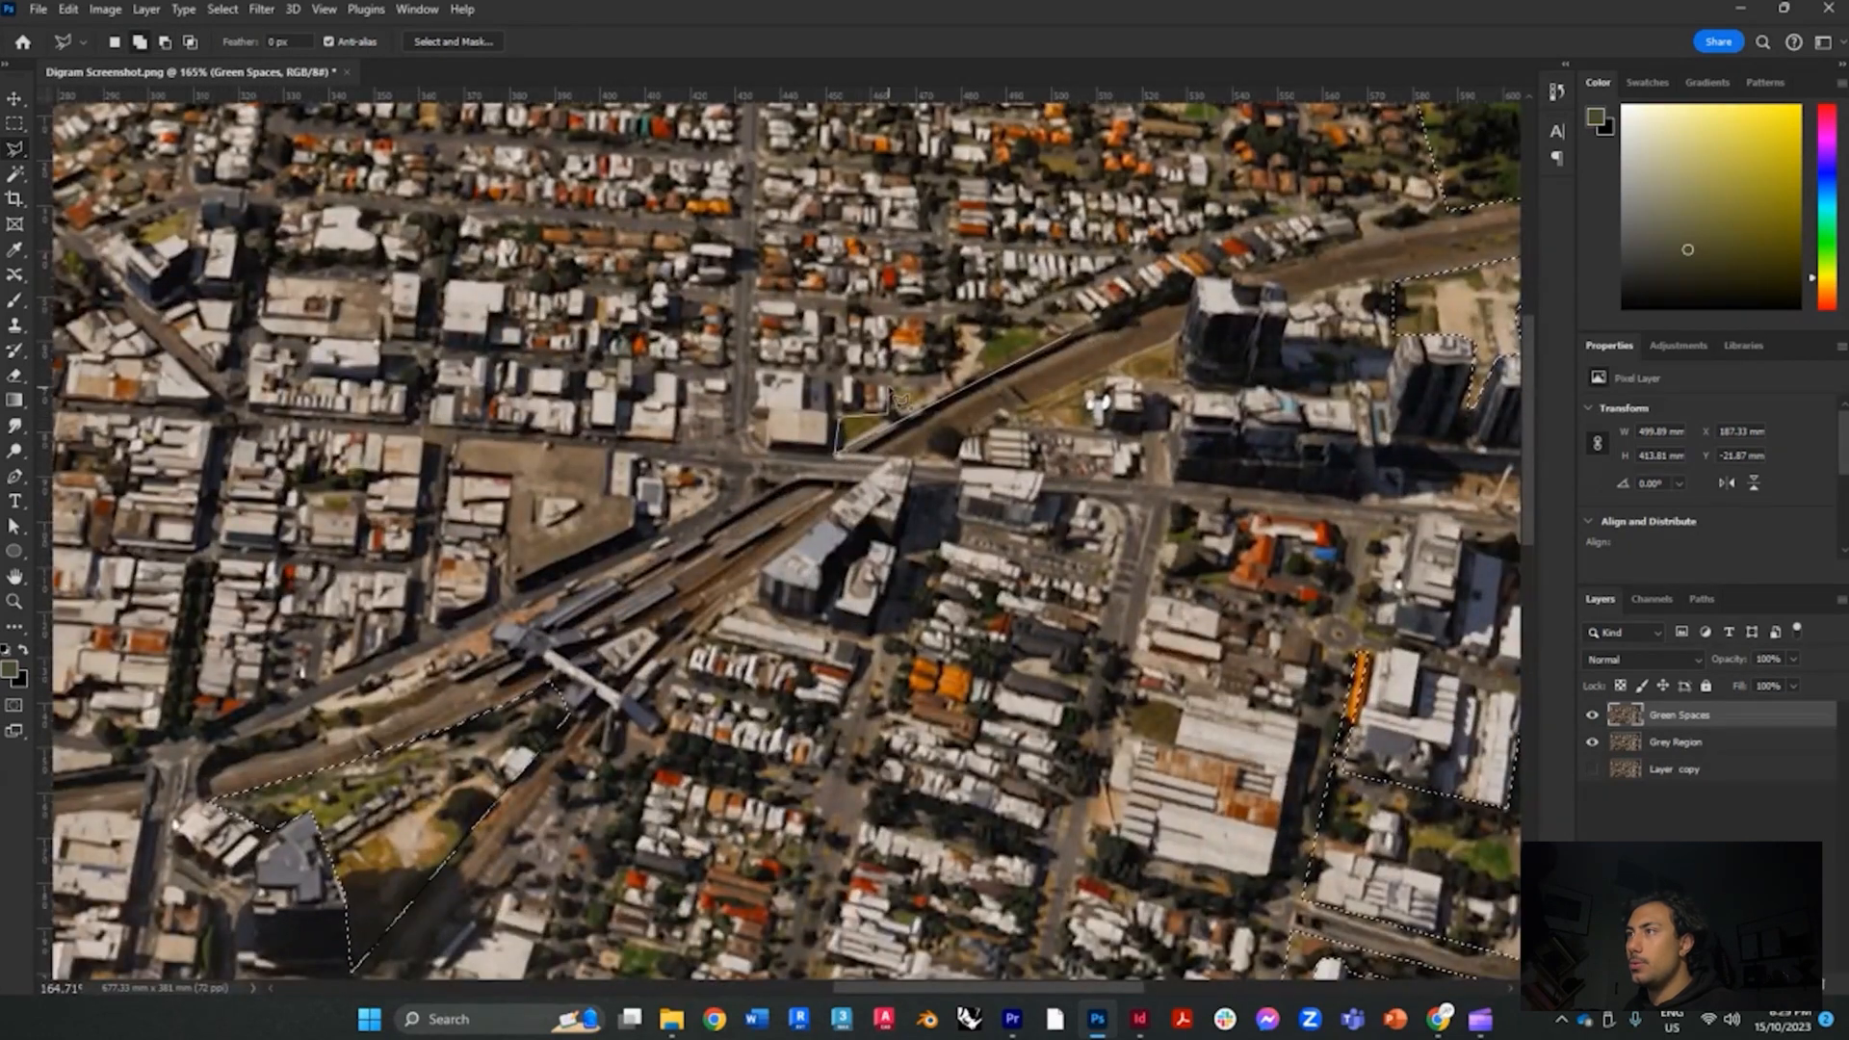
click(942, 381)
click(944, 313)
click(1096, 335)
Copy the selected green areas onto a new layer and delete the full Green Spaces layer
scroll(1096, 334, down, 5)
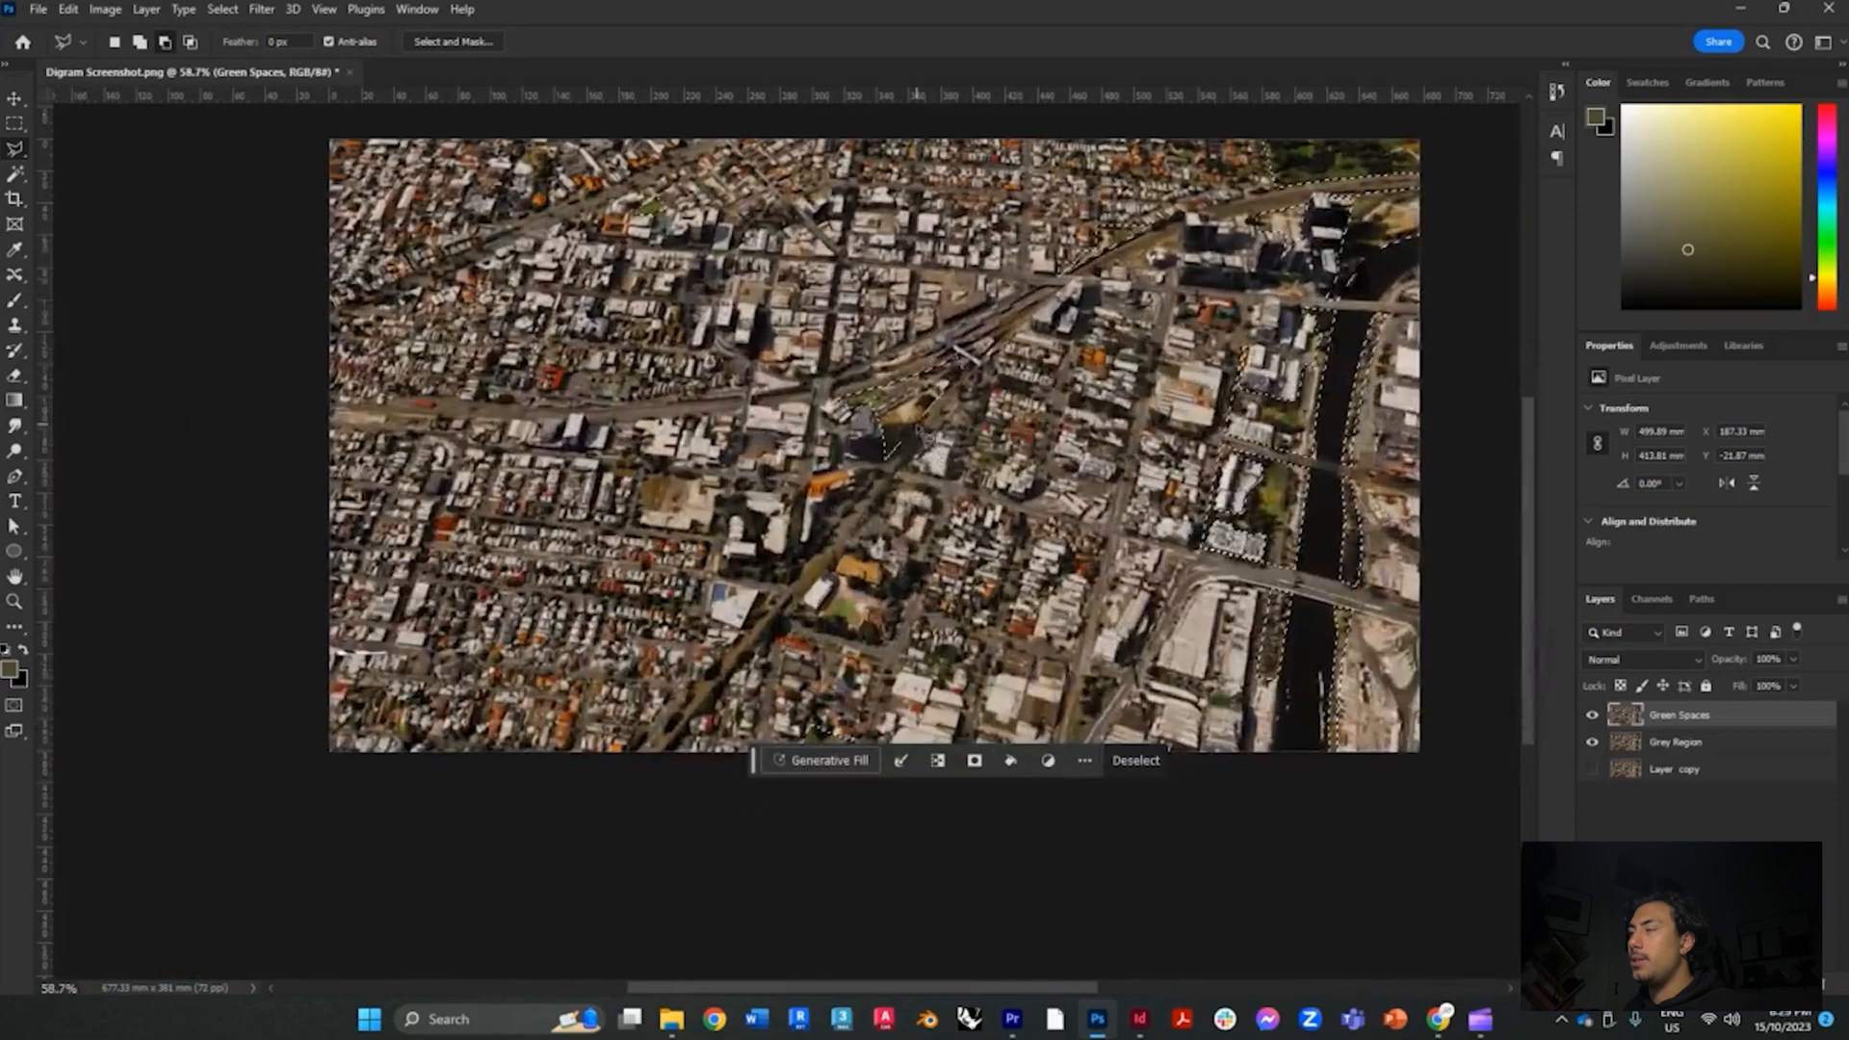
scroll(963, 262, up, 1)
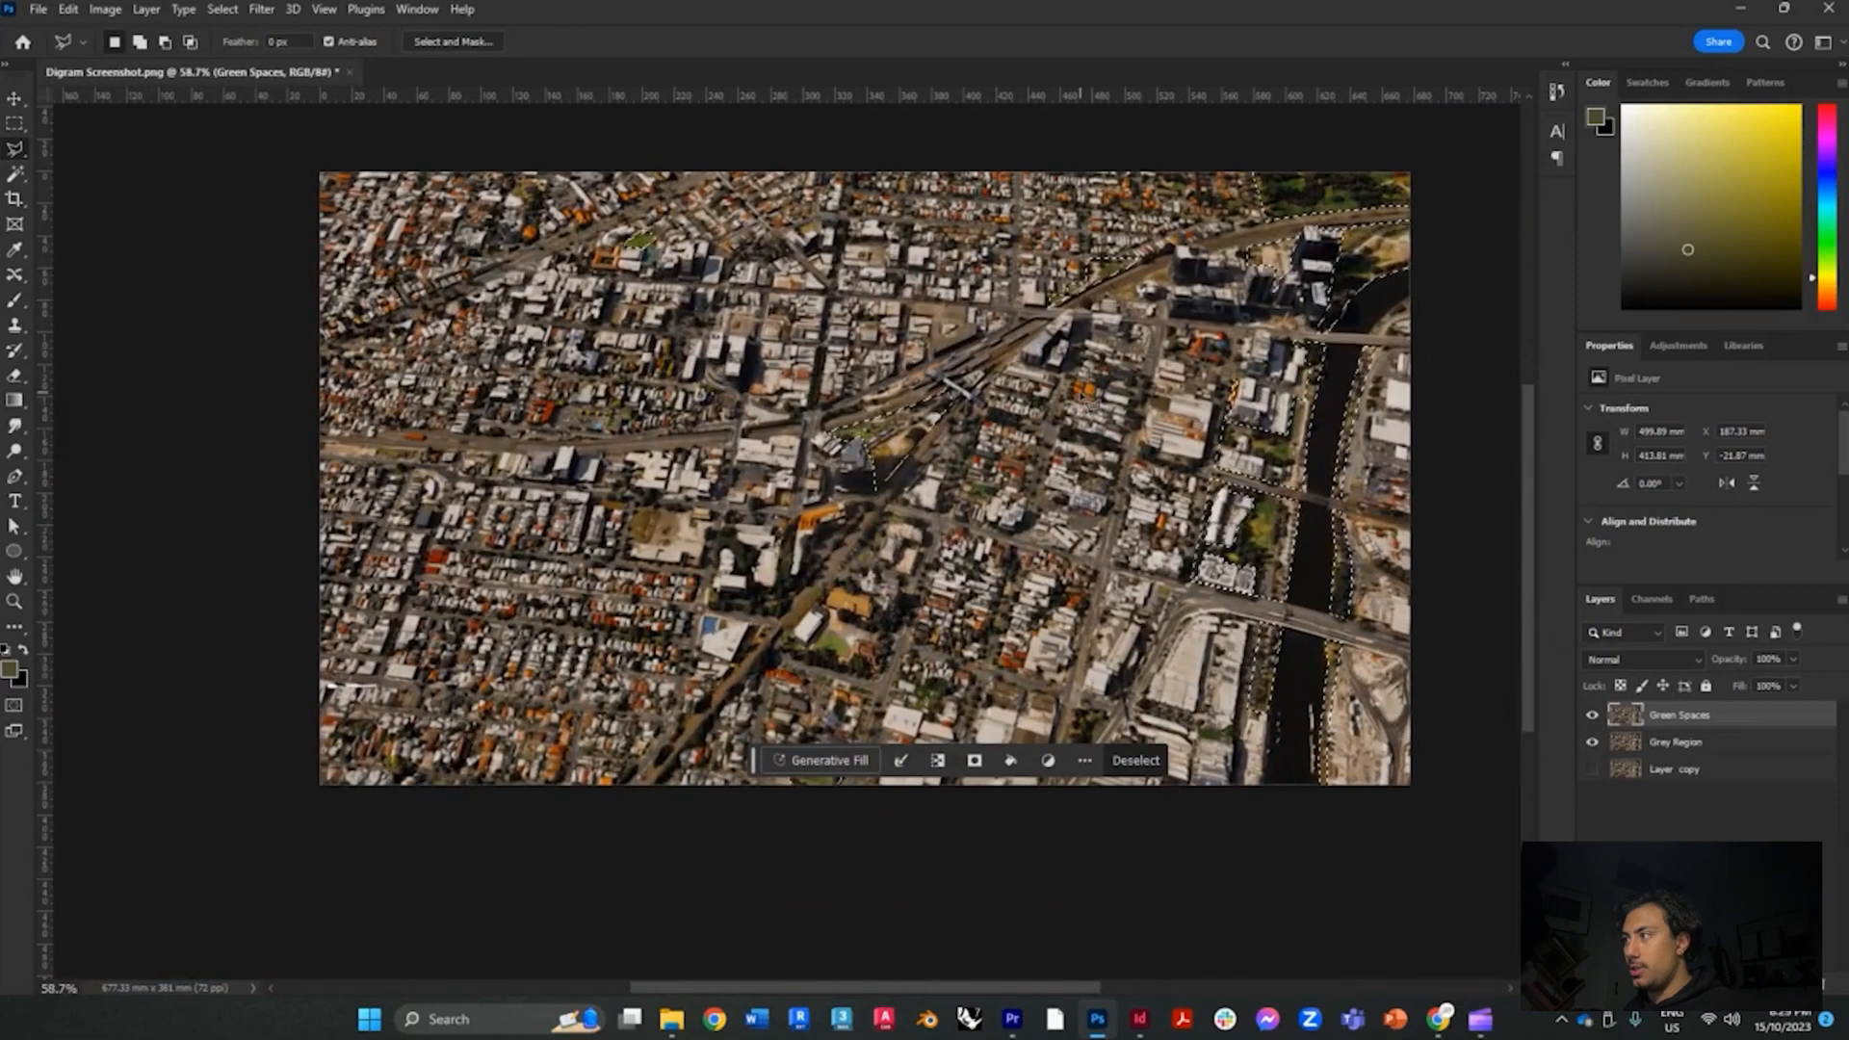
key(ctrl+j)
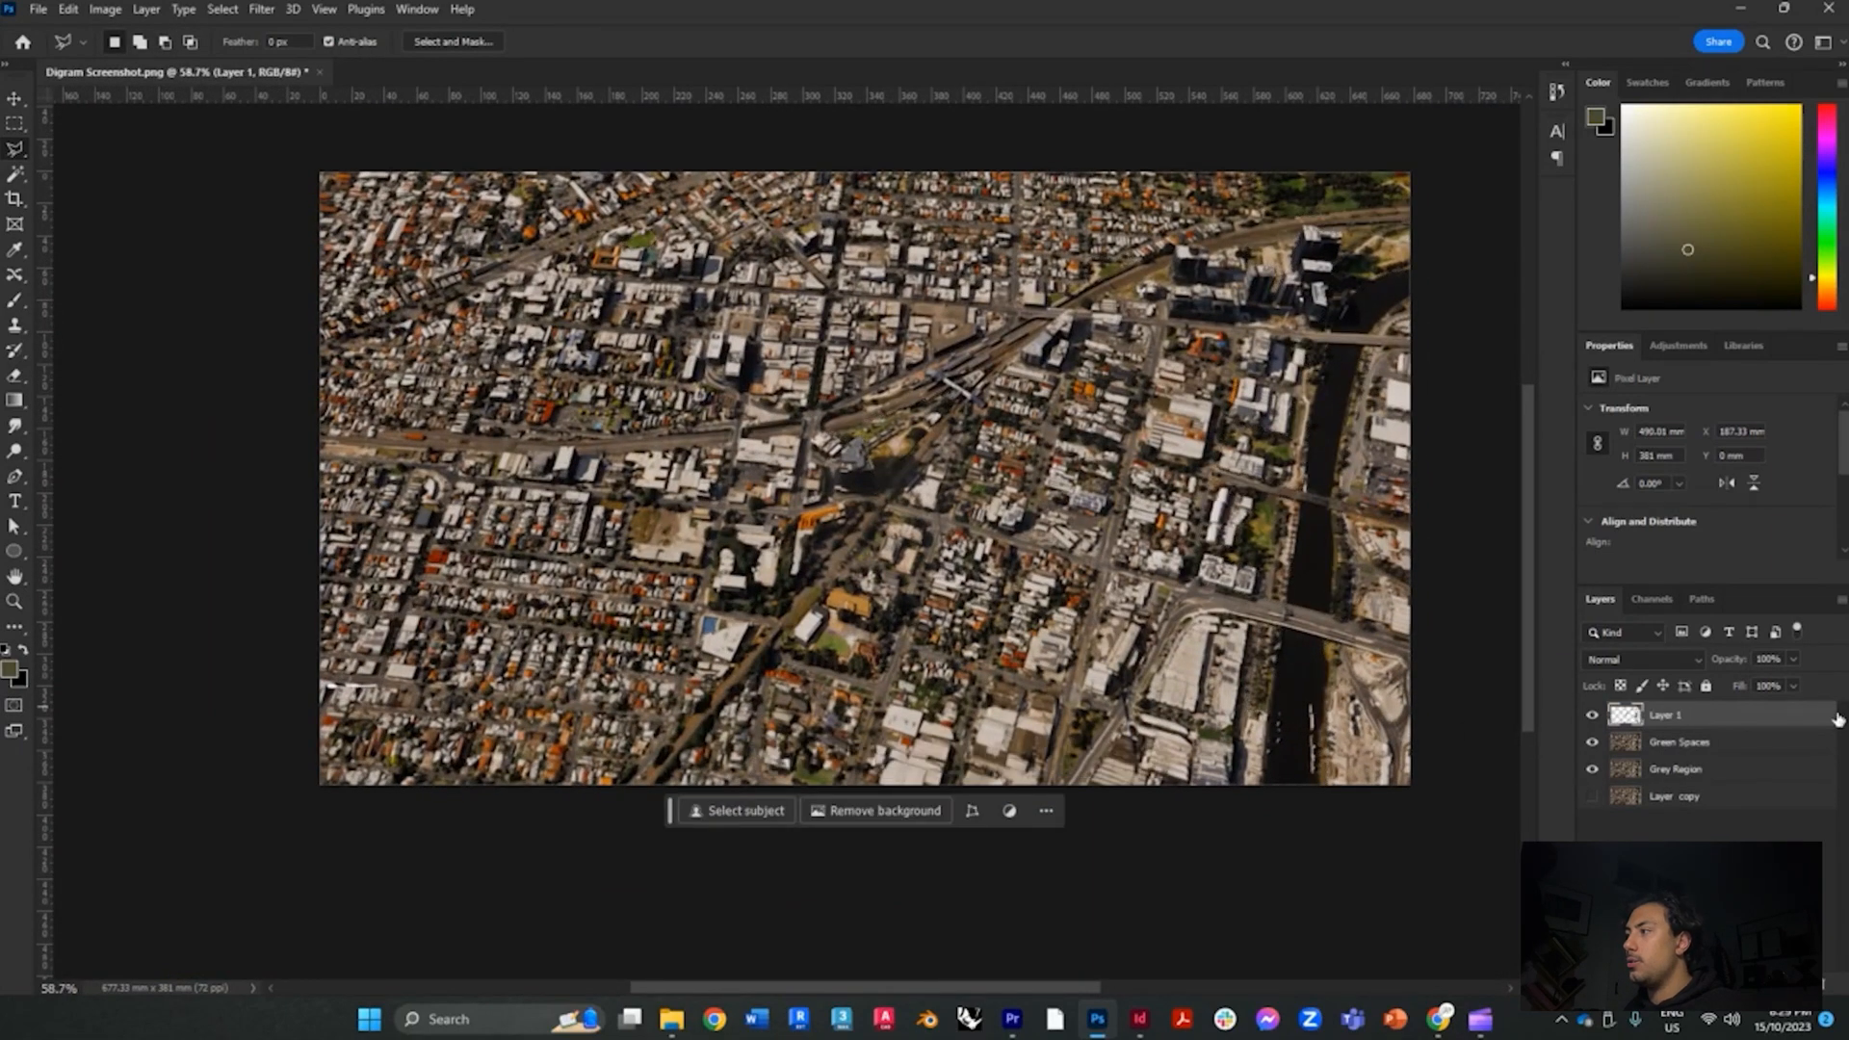
click(1633, 747)
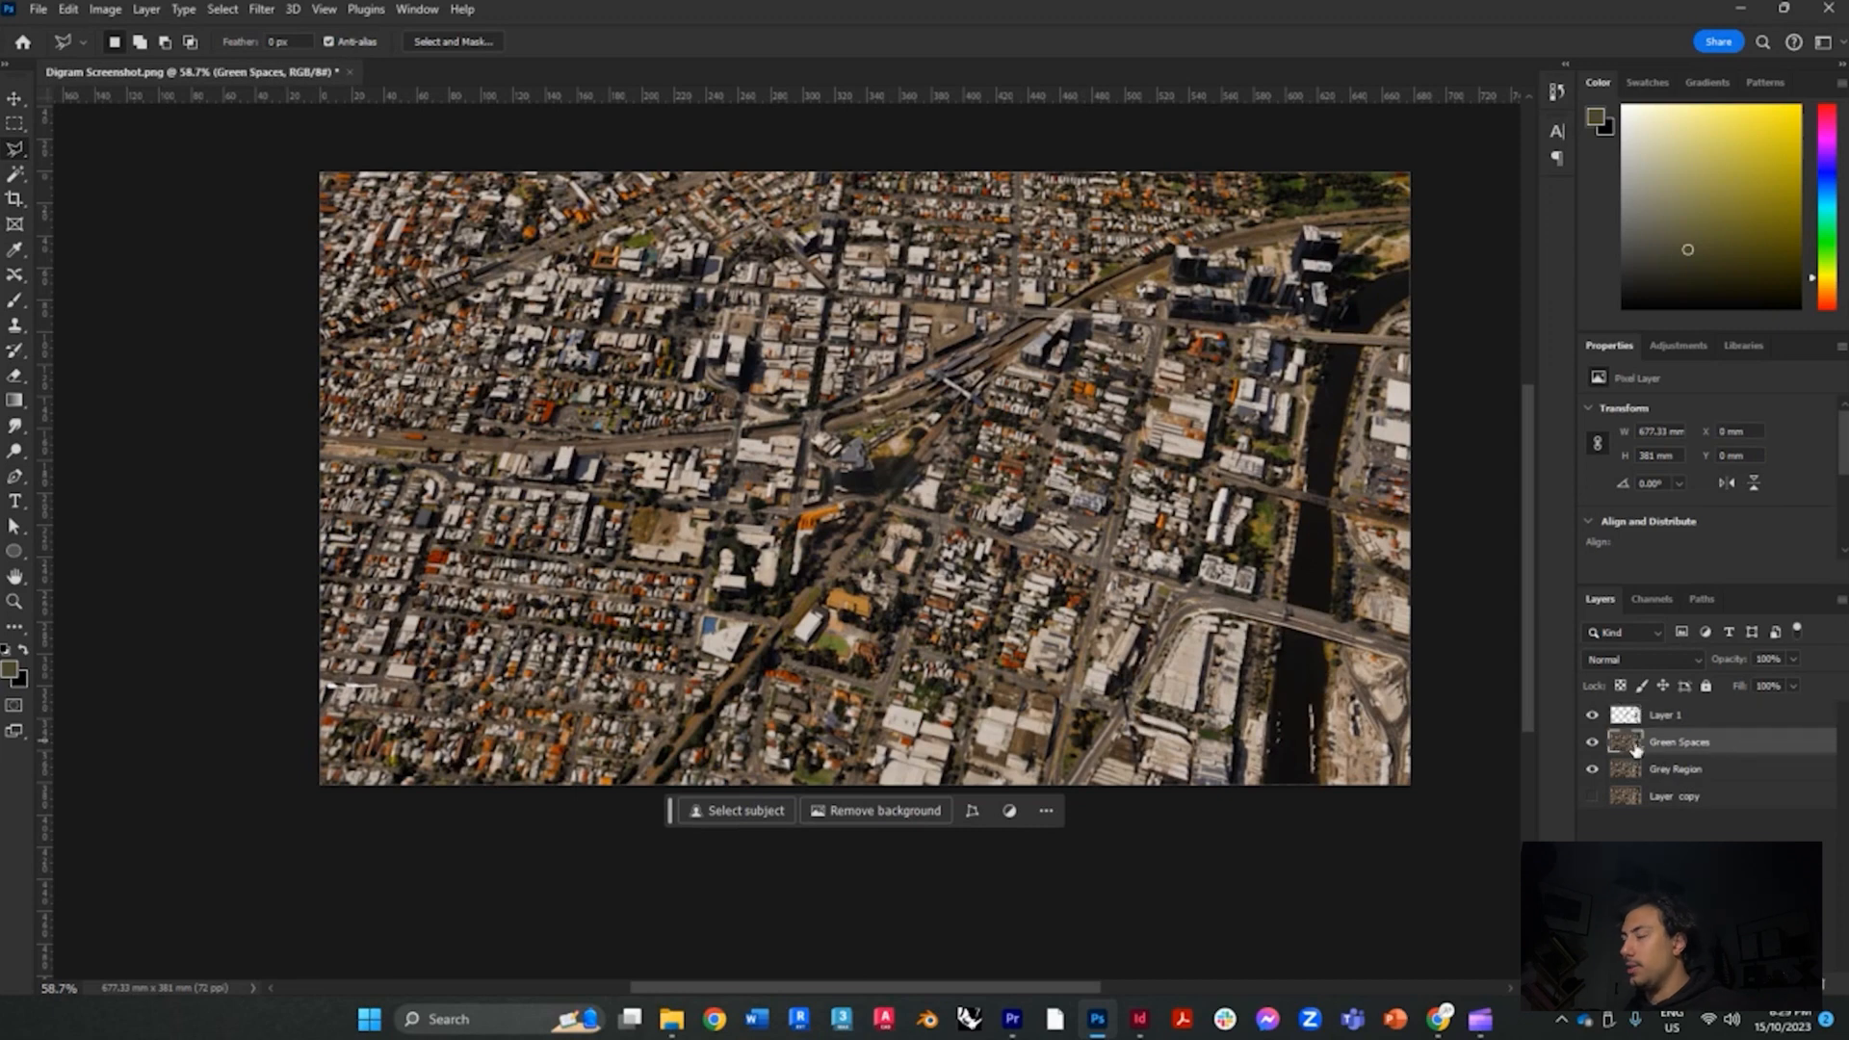
key(Delete)
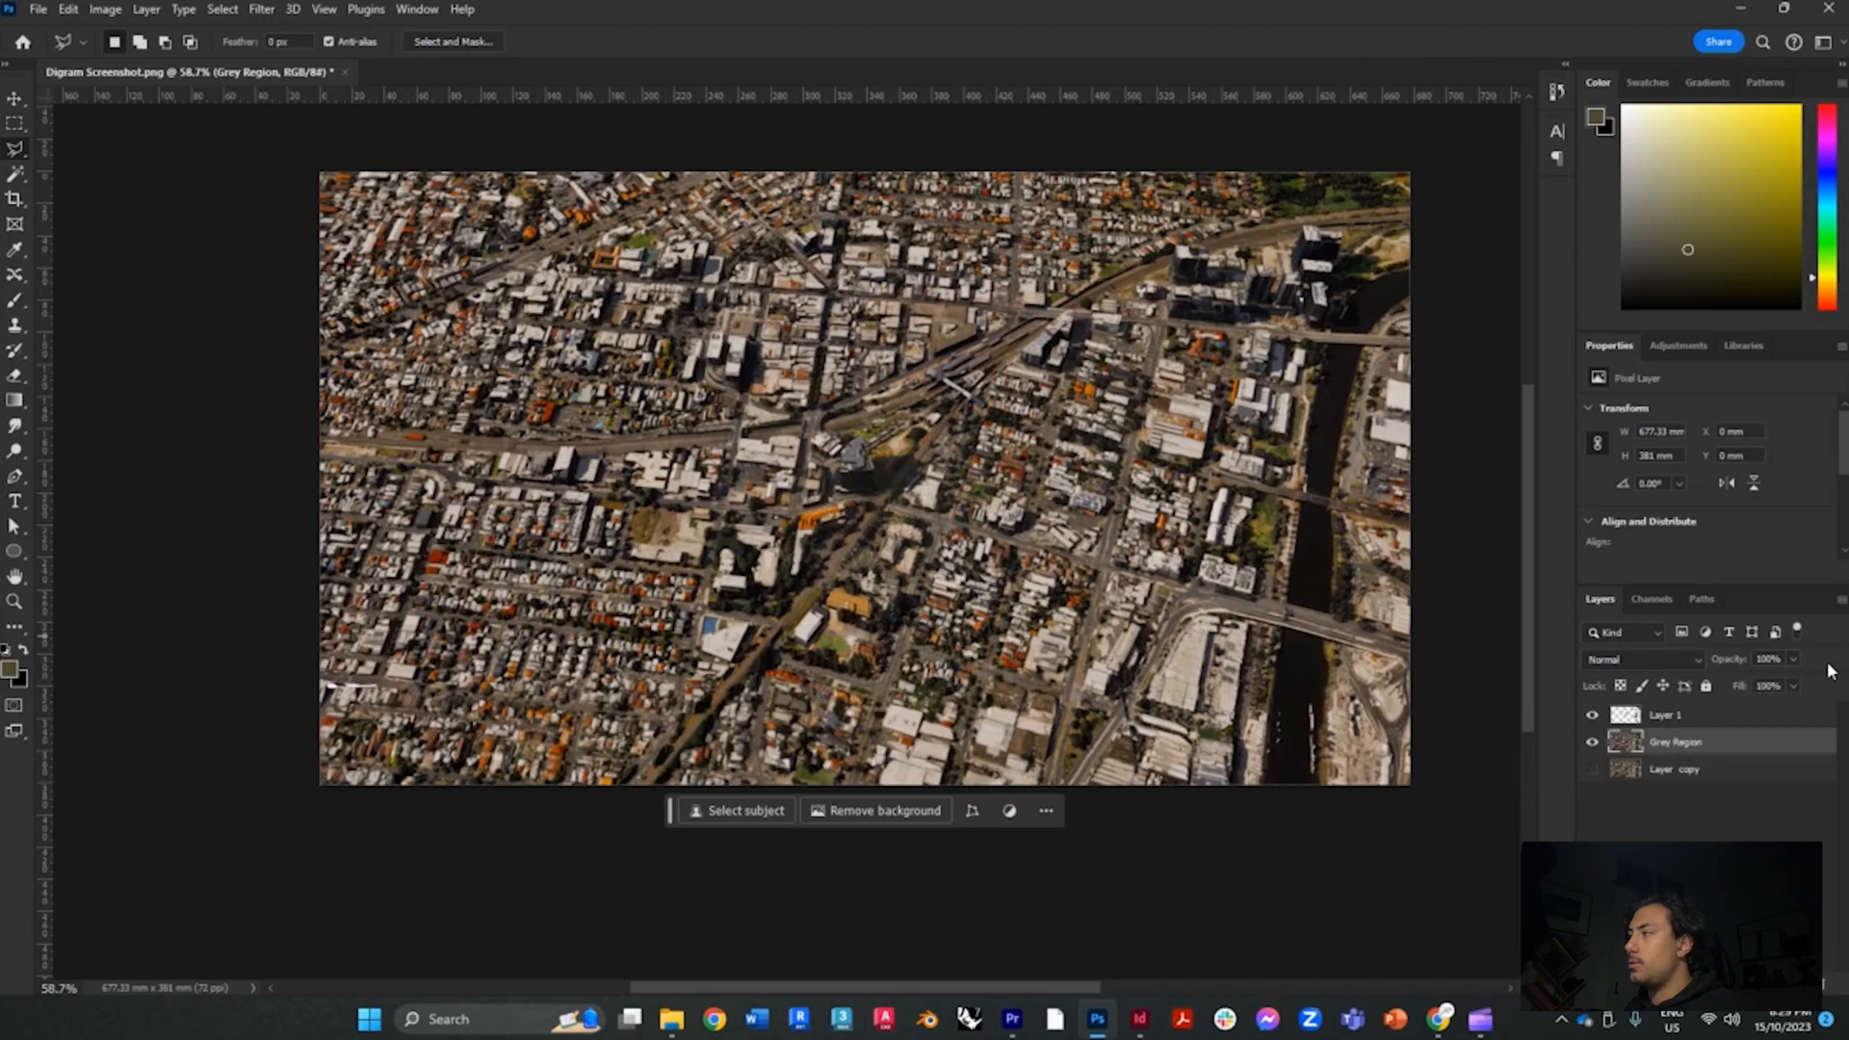
Try adjusting the opacity of the Grey Region layer, ending at 100%, and deselect the layer
mouse_move(1768, 683)
mouse_down()
mouse_move(1732, 679)
mouse_move(1797, 685)
mouse_up()
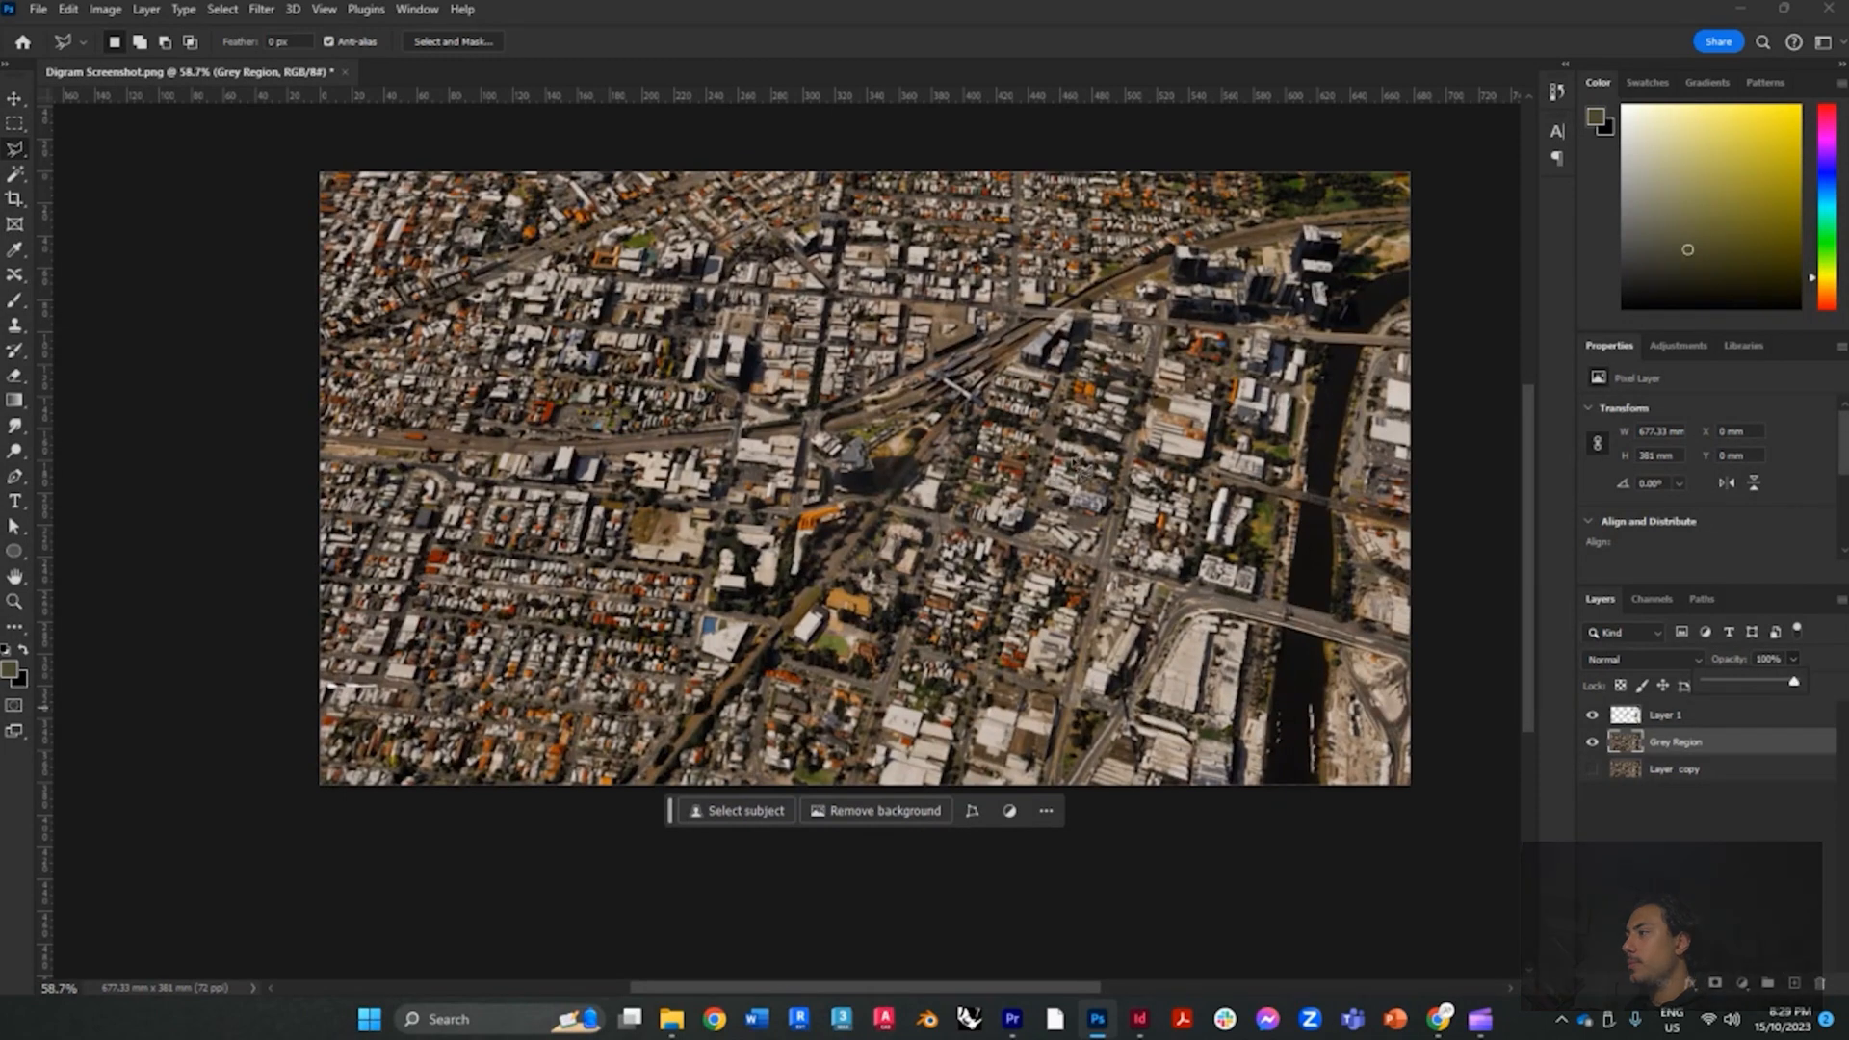
click(1679, 805)
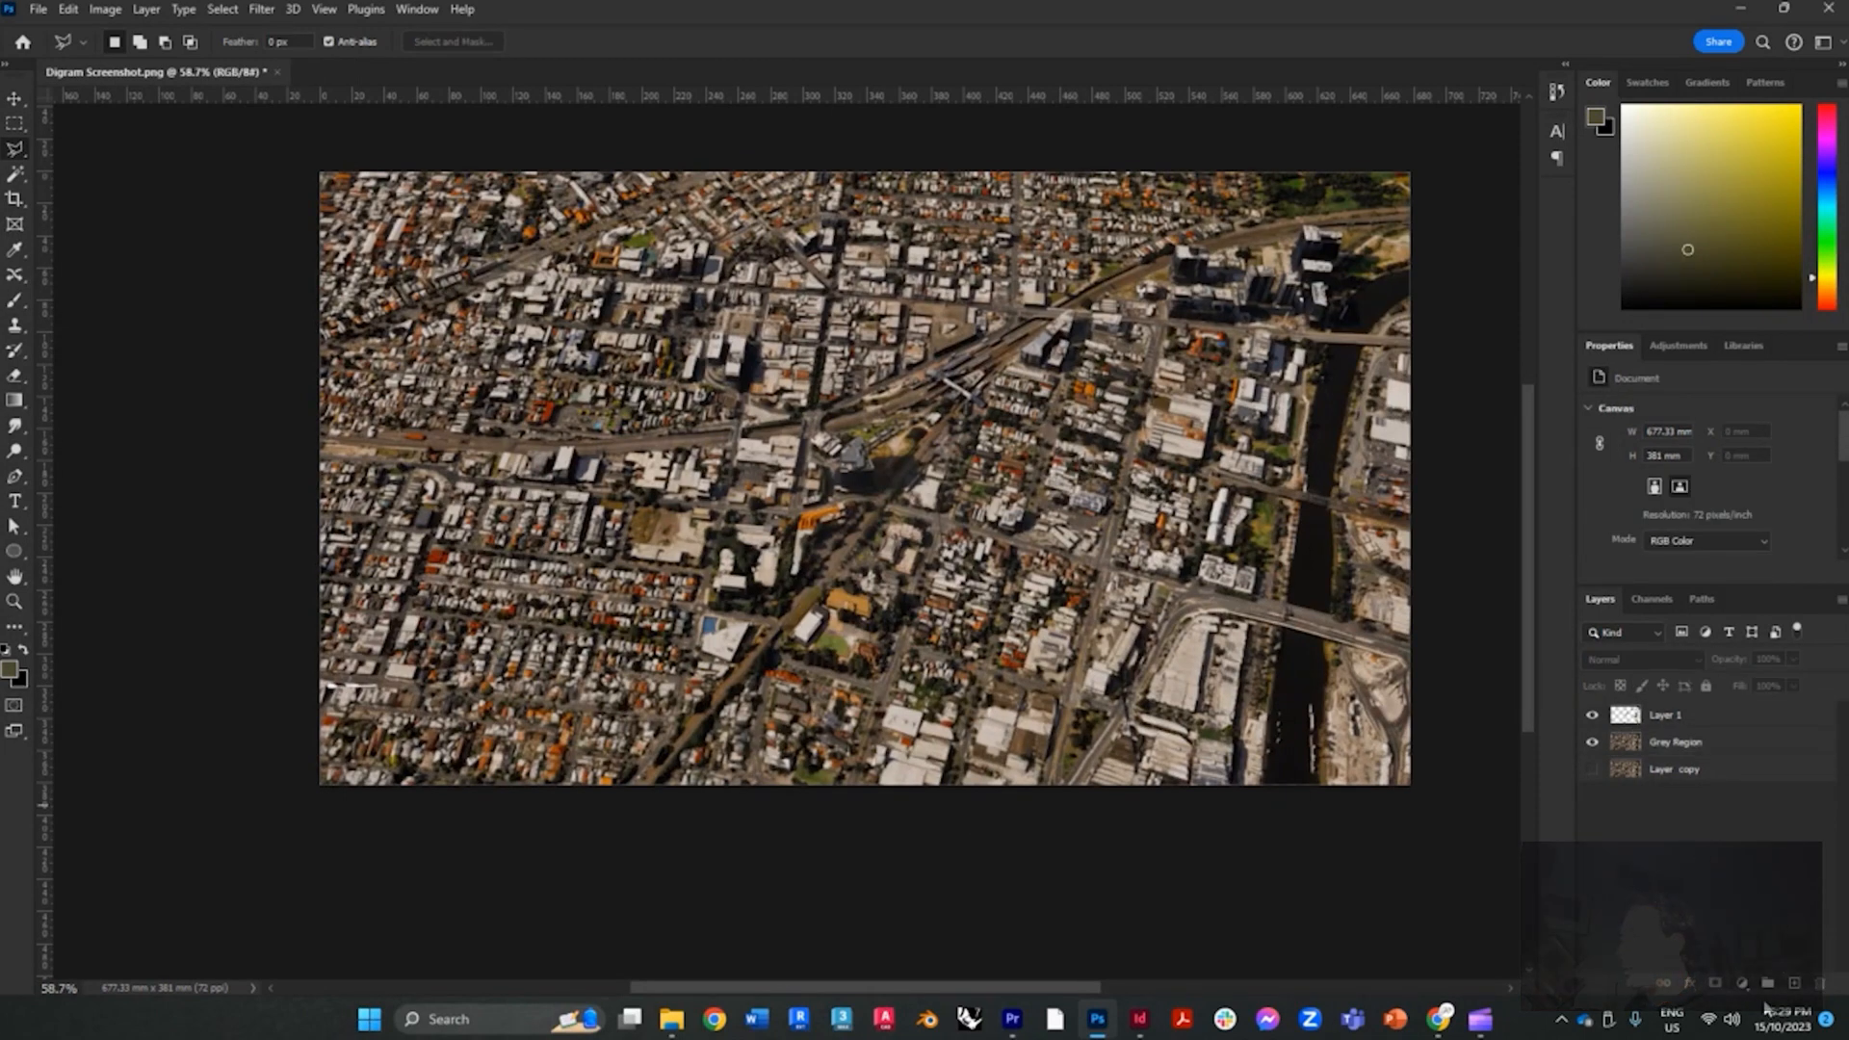
Add a Black & White adjustment layer, move it below Layer 1 and clip it to the Grey Region layer
click(1742, 983)
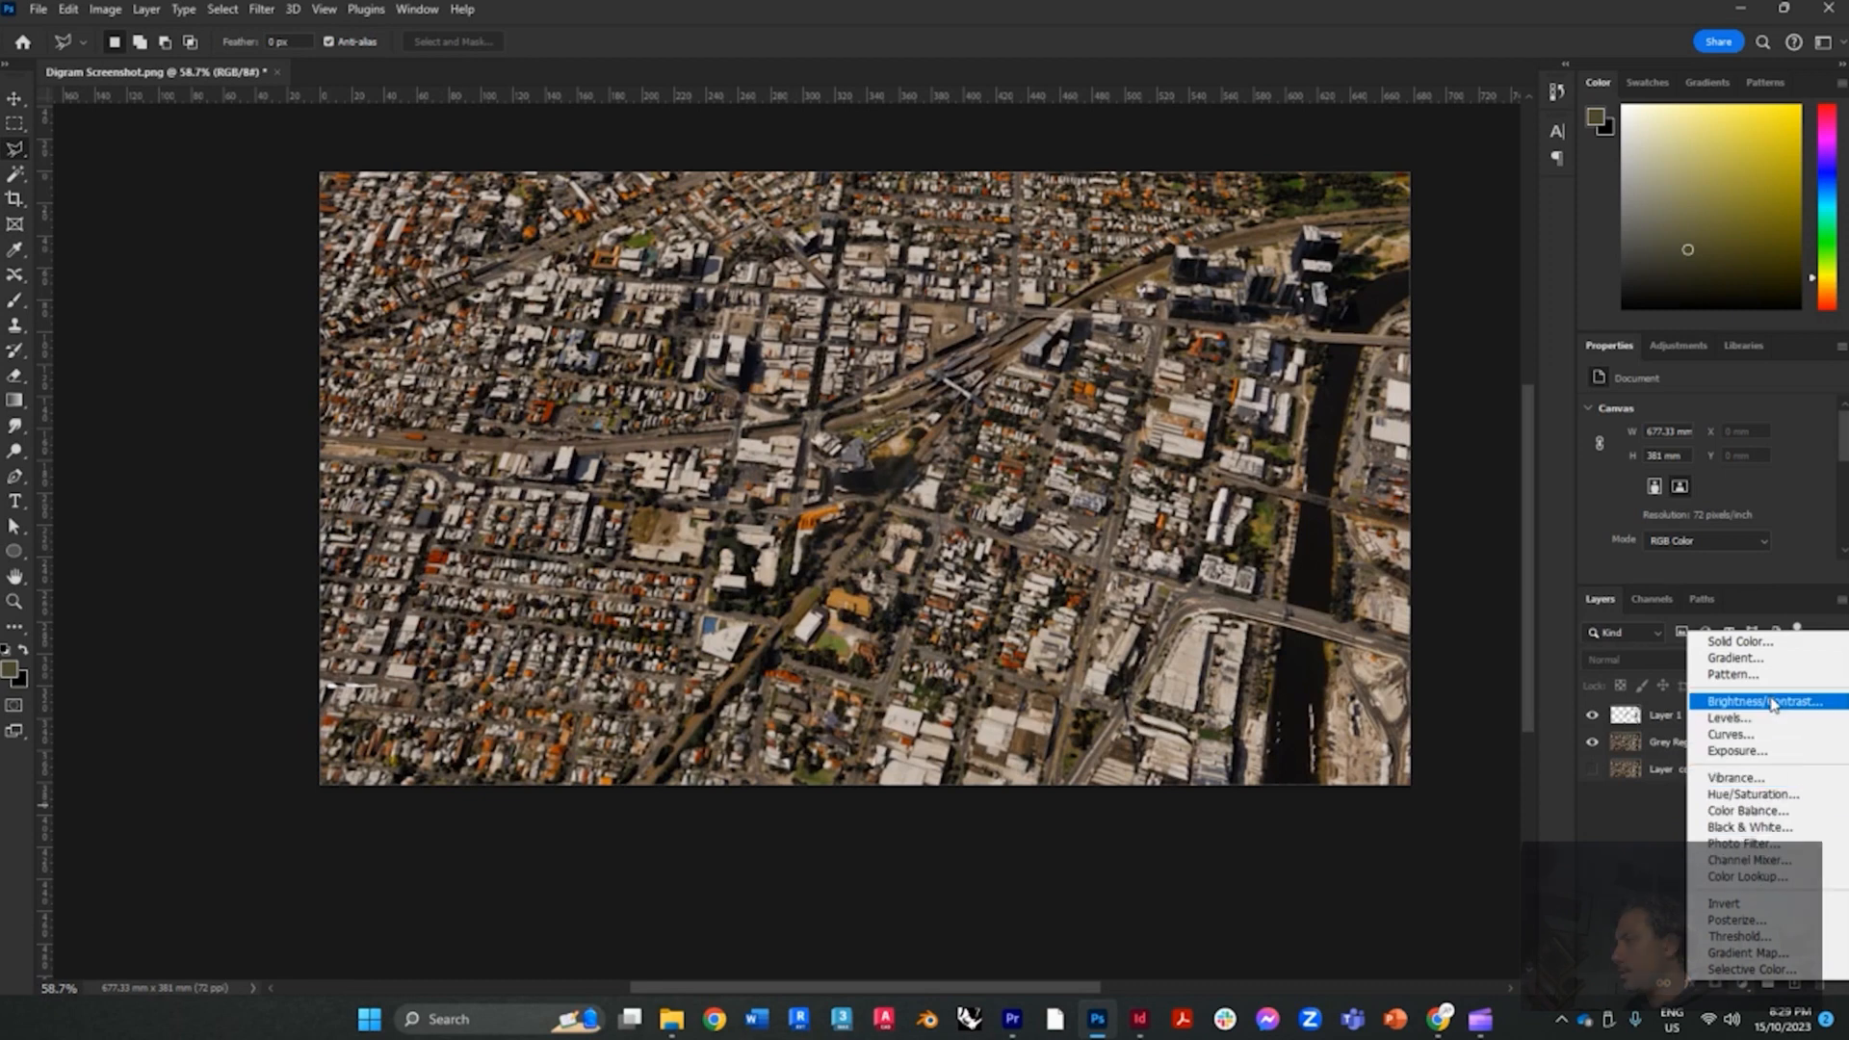
click(1766, 830)
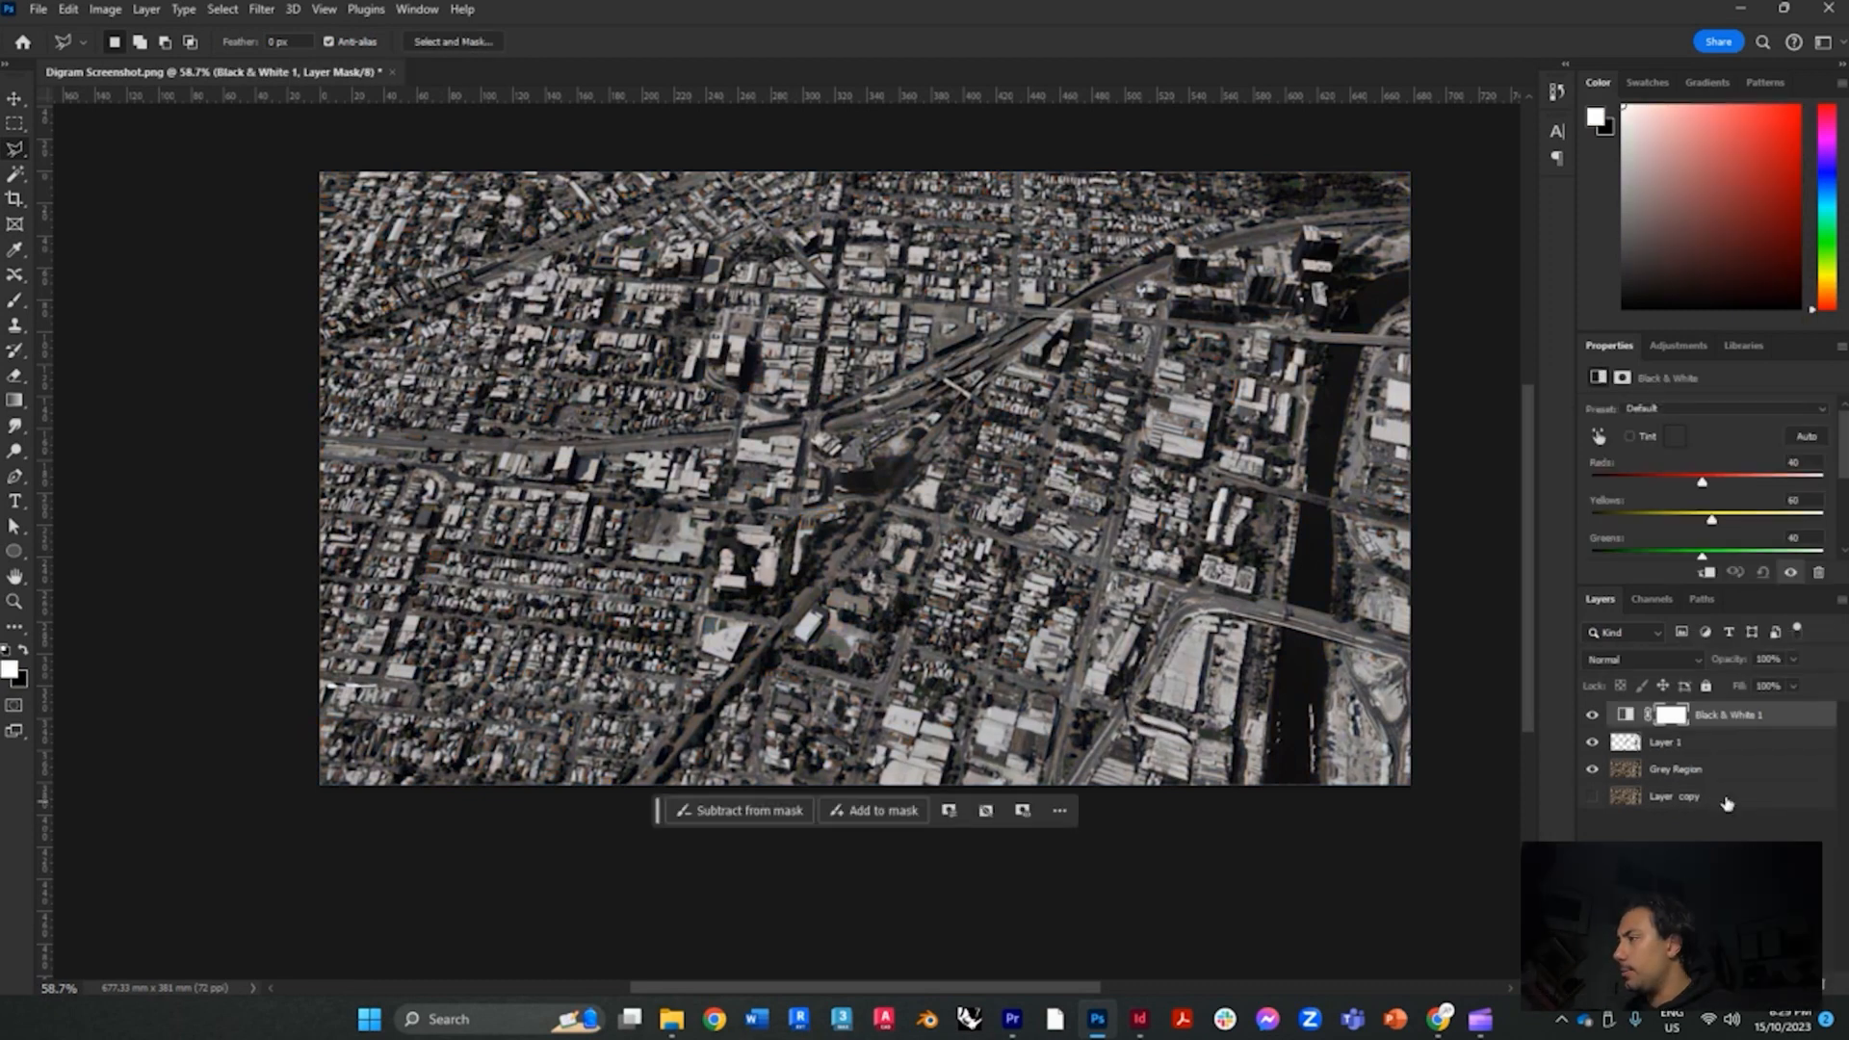
drag(1719, 722, 1717, 759)
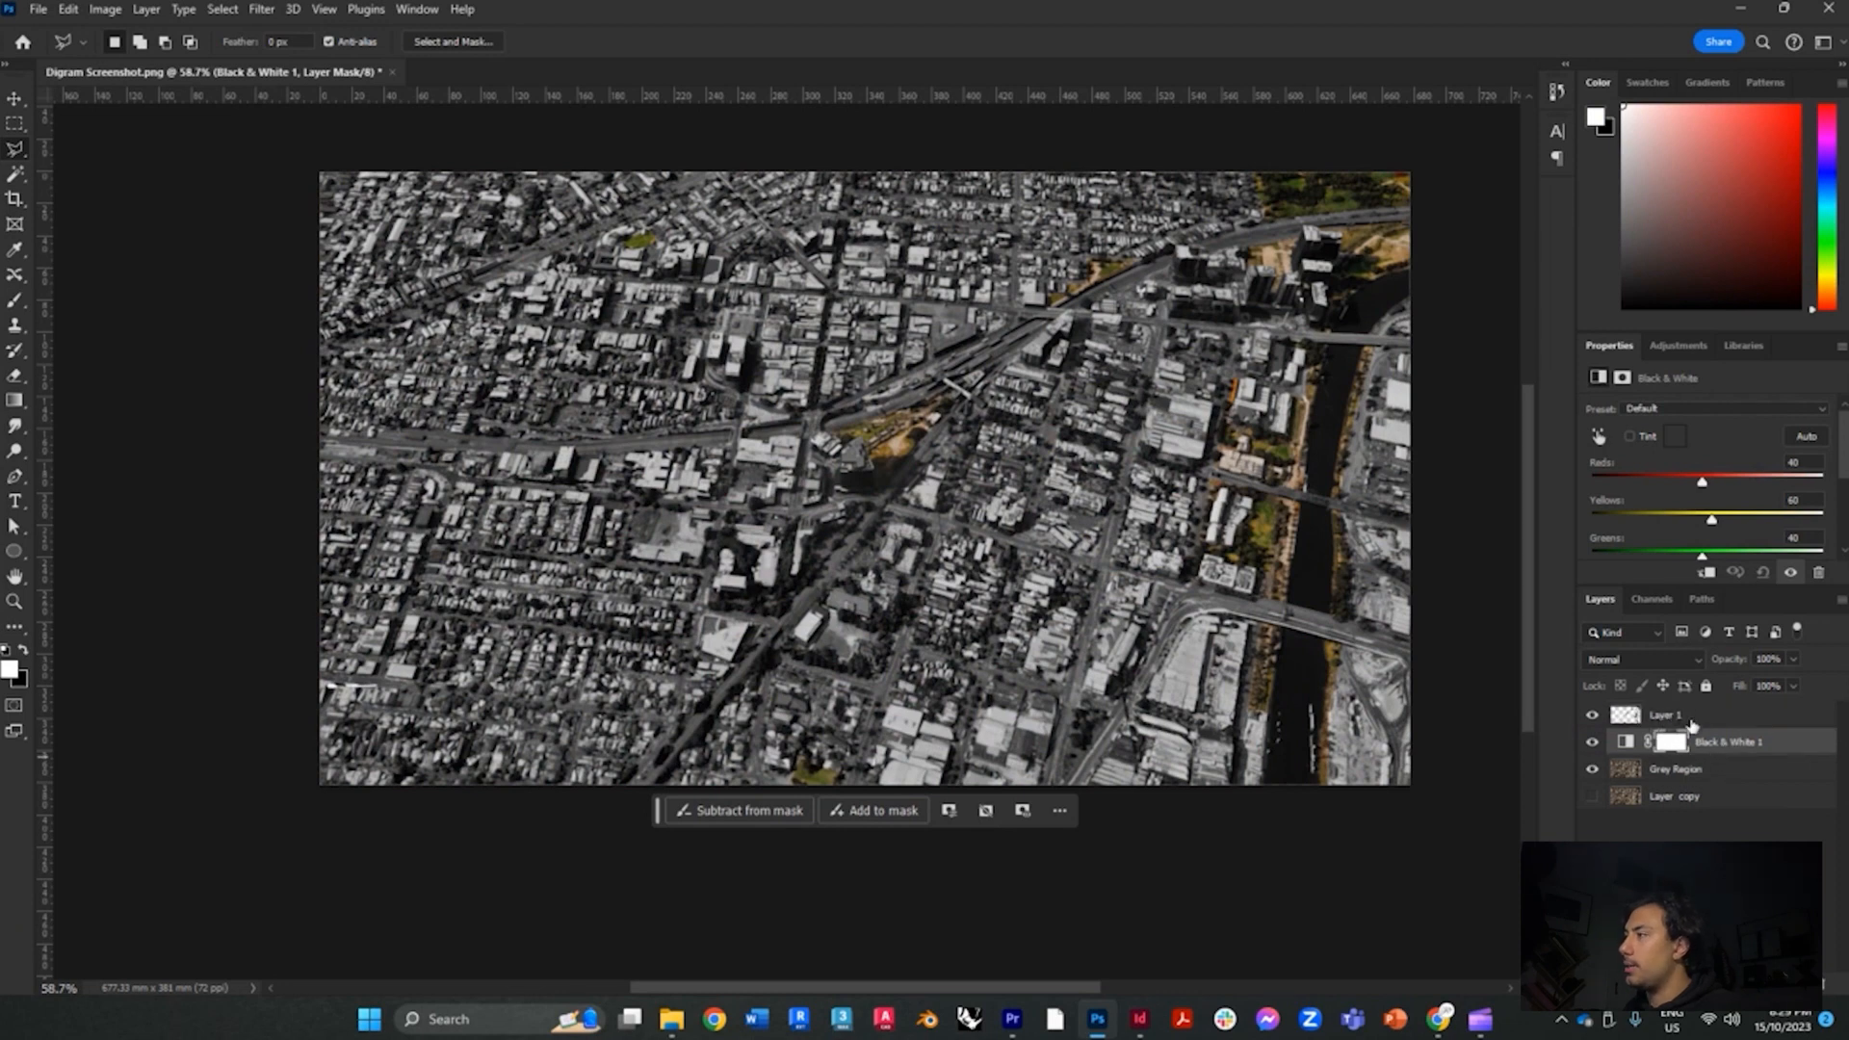
right_click(1734, 748)
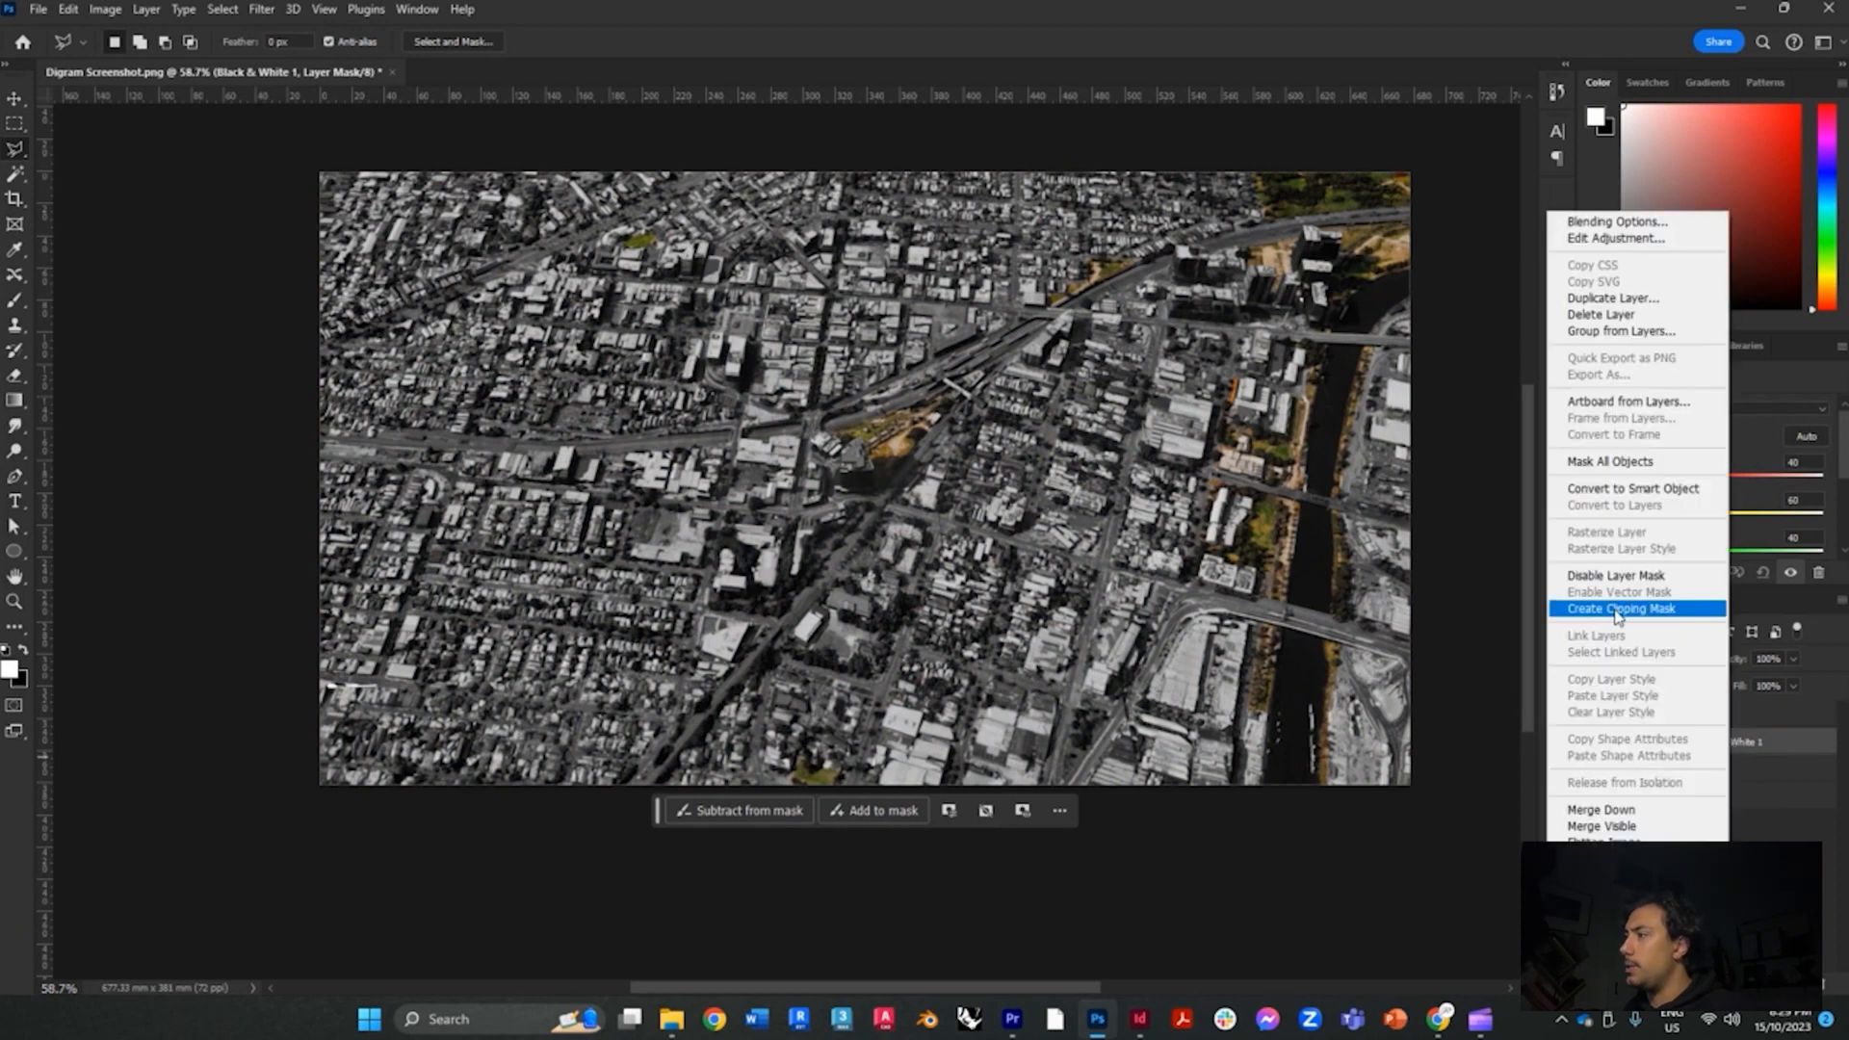
click(1616, 608)
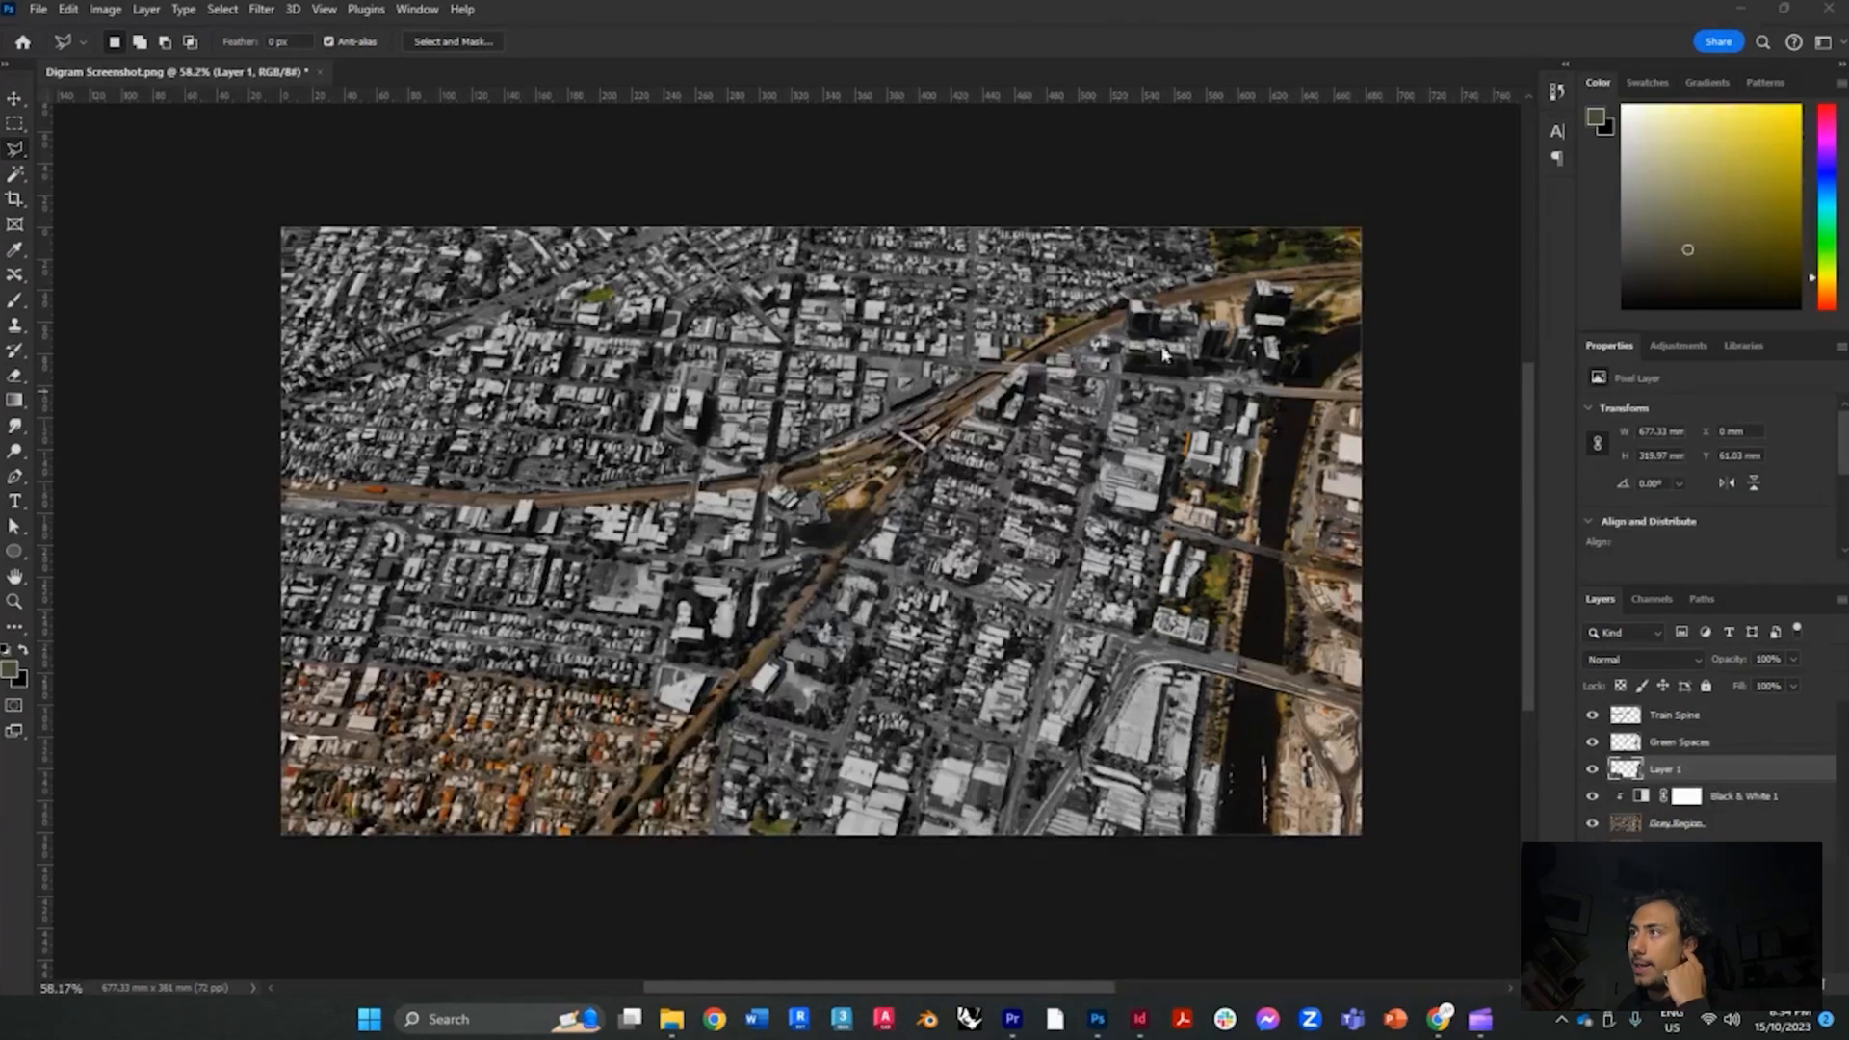
Duplicate the Black & White 1 adjustment directly above Layer 1 and rename Layer 1 as Border
click(1595, 715)
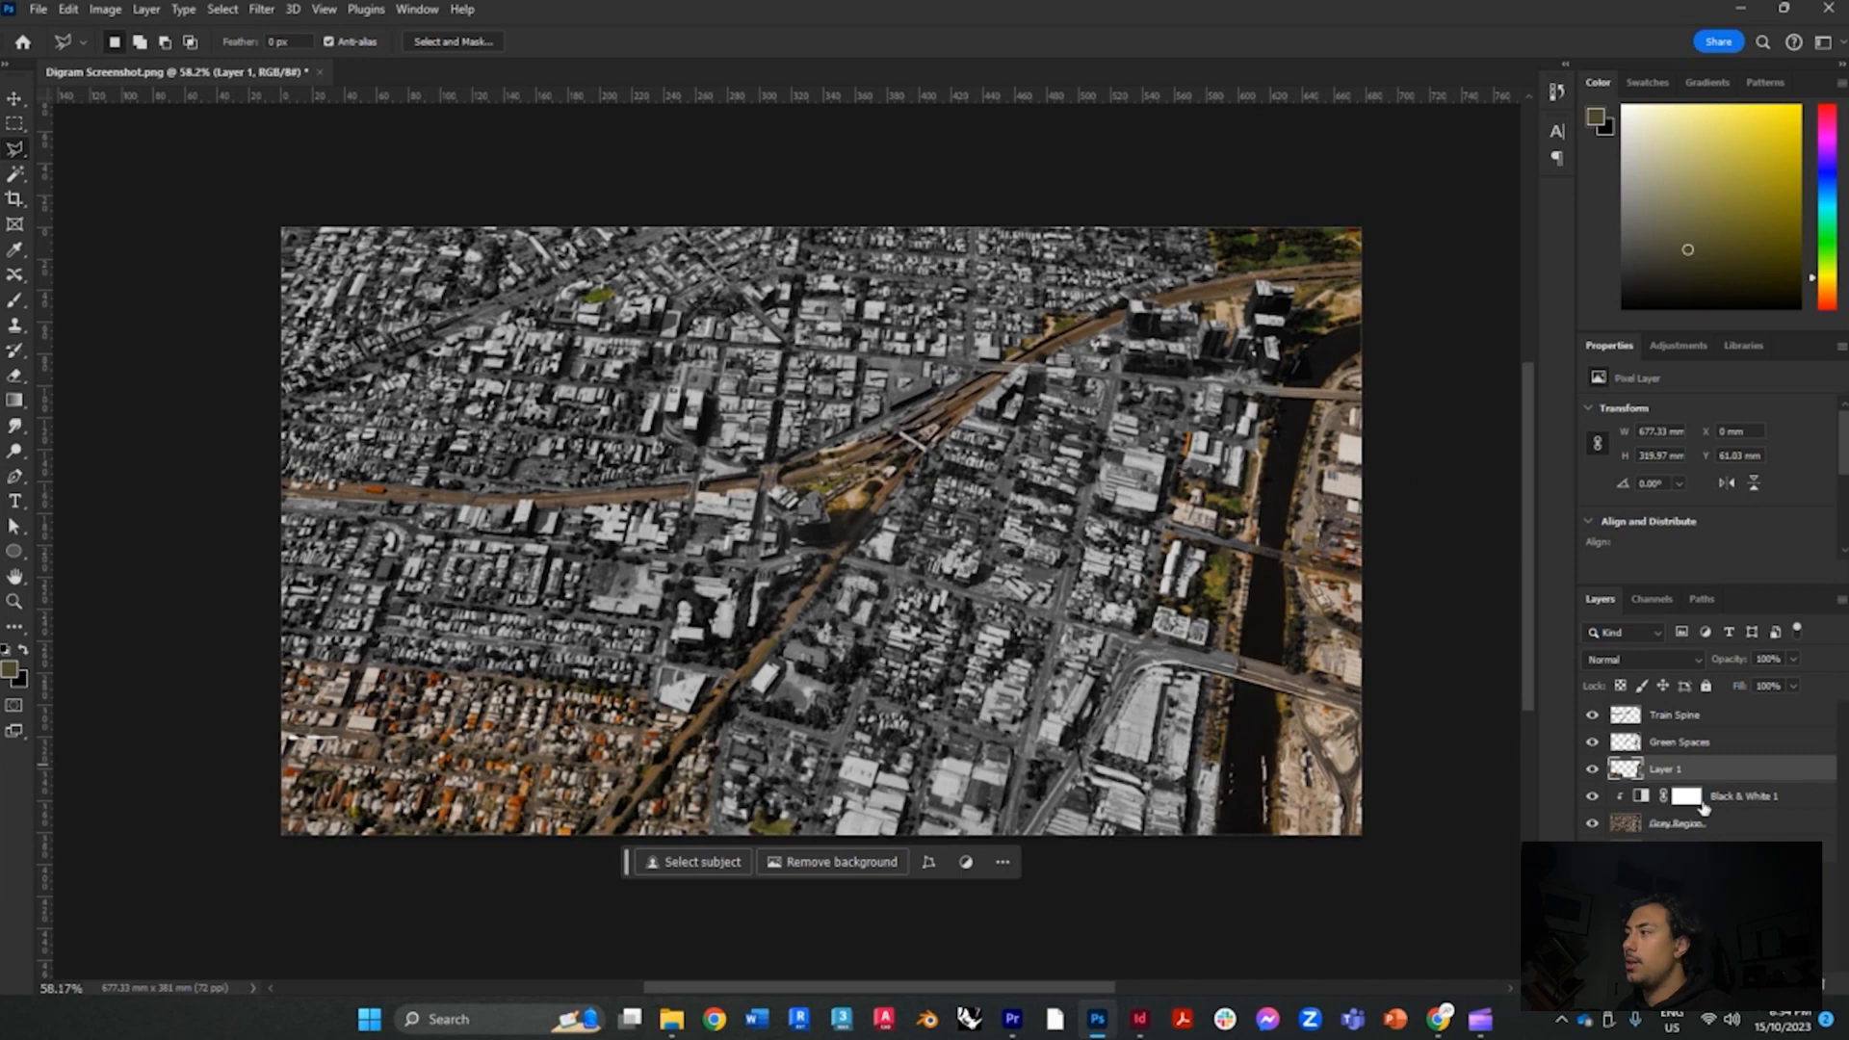
click(1753, 797)
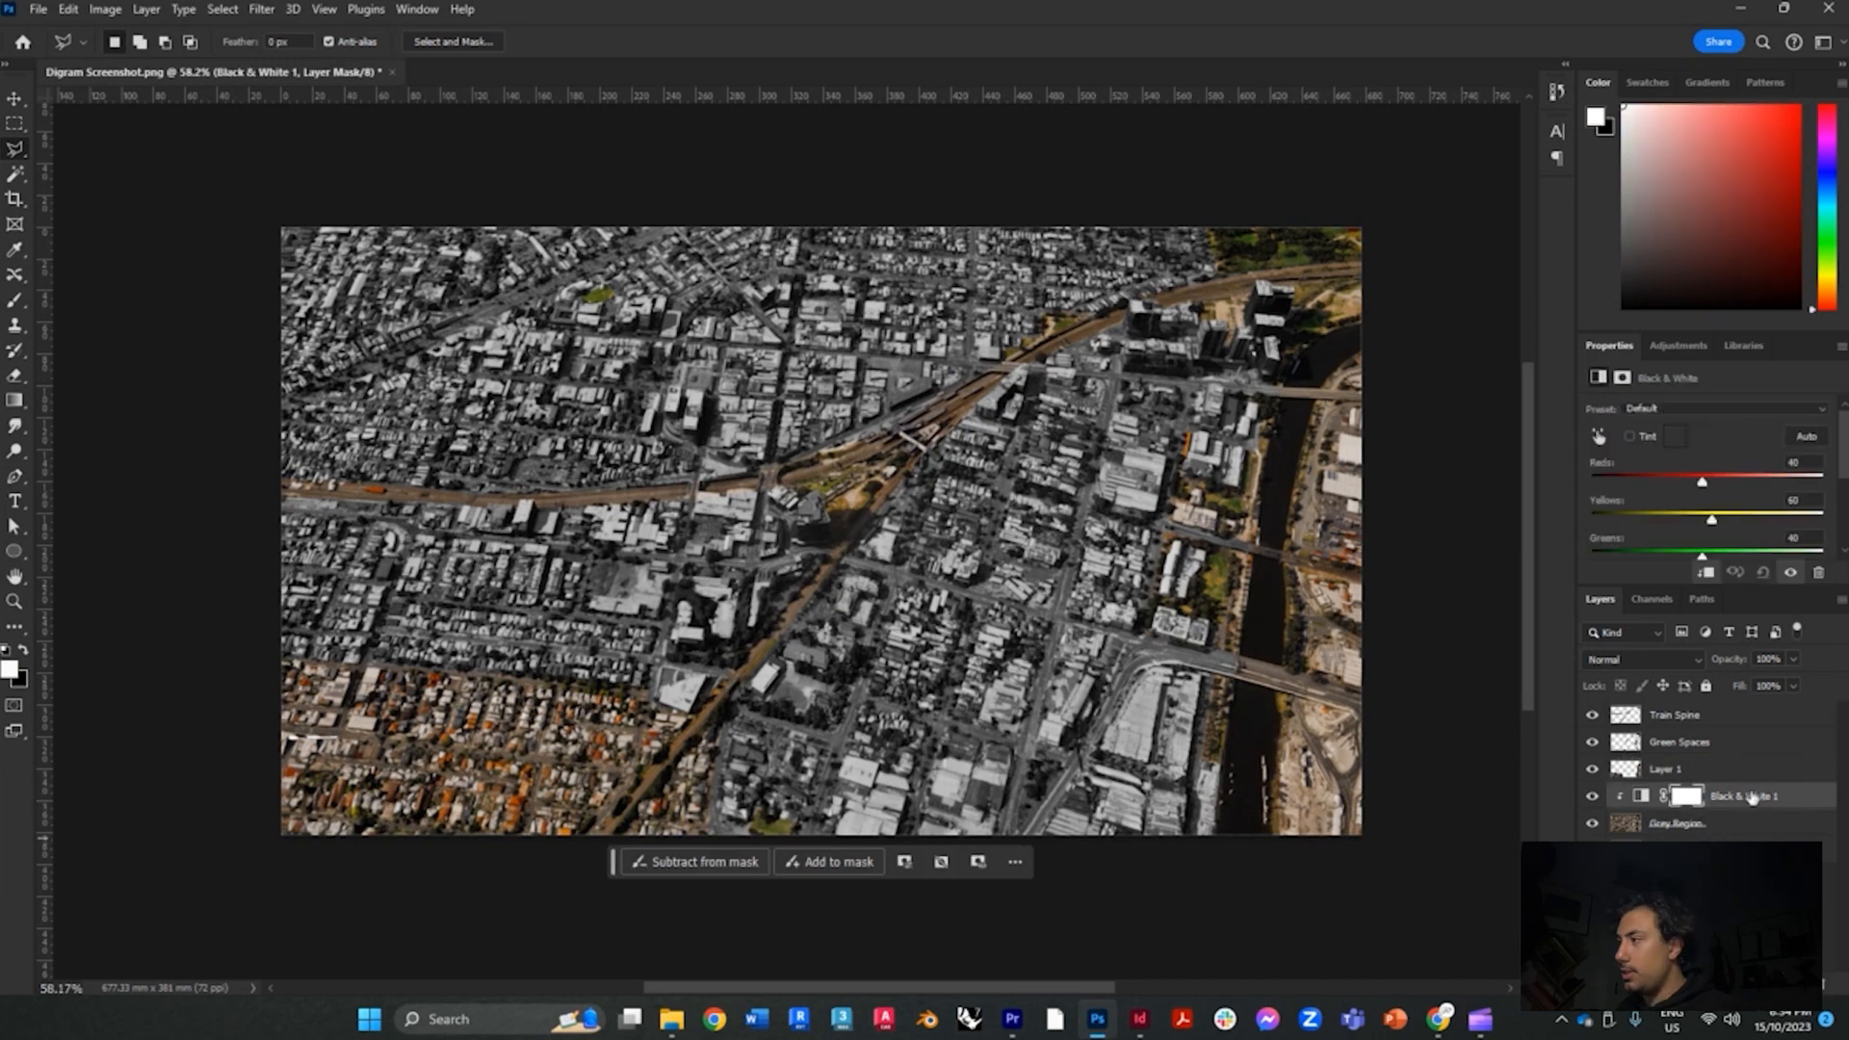
drag(1751, 807, 1714, 782)
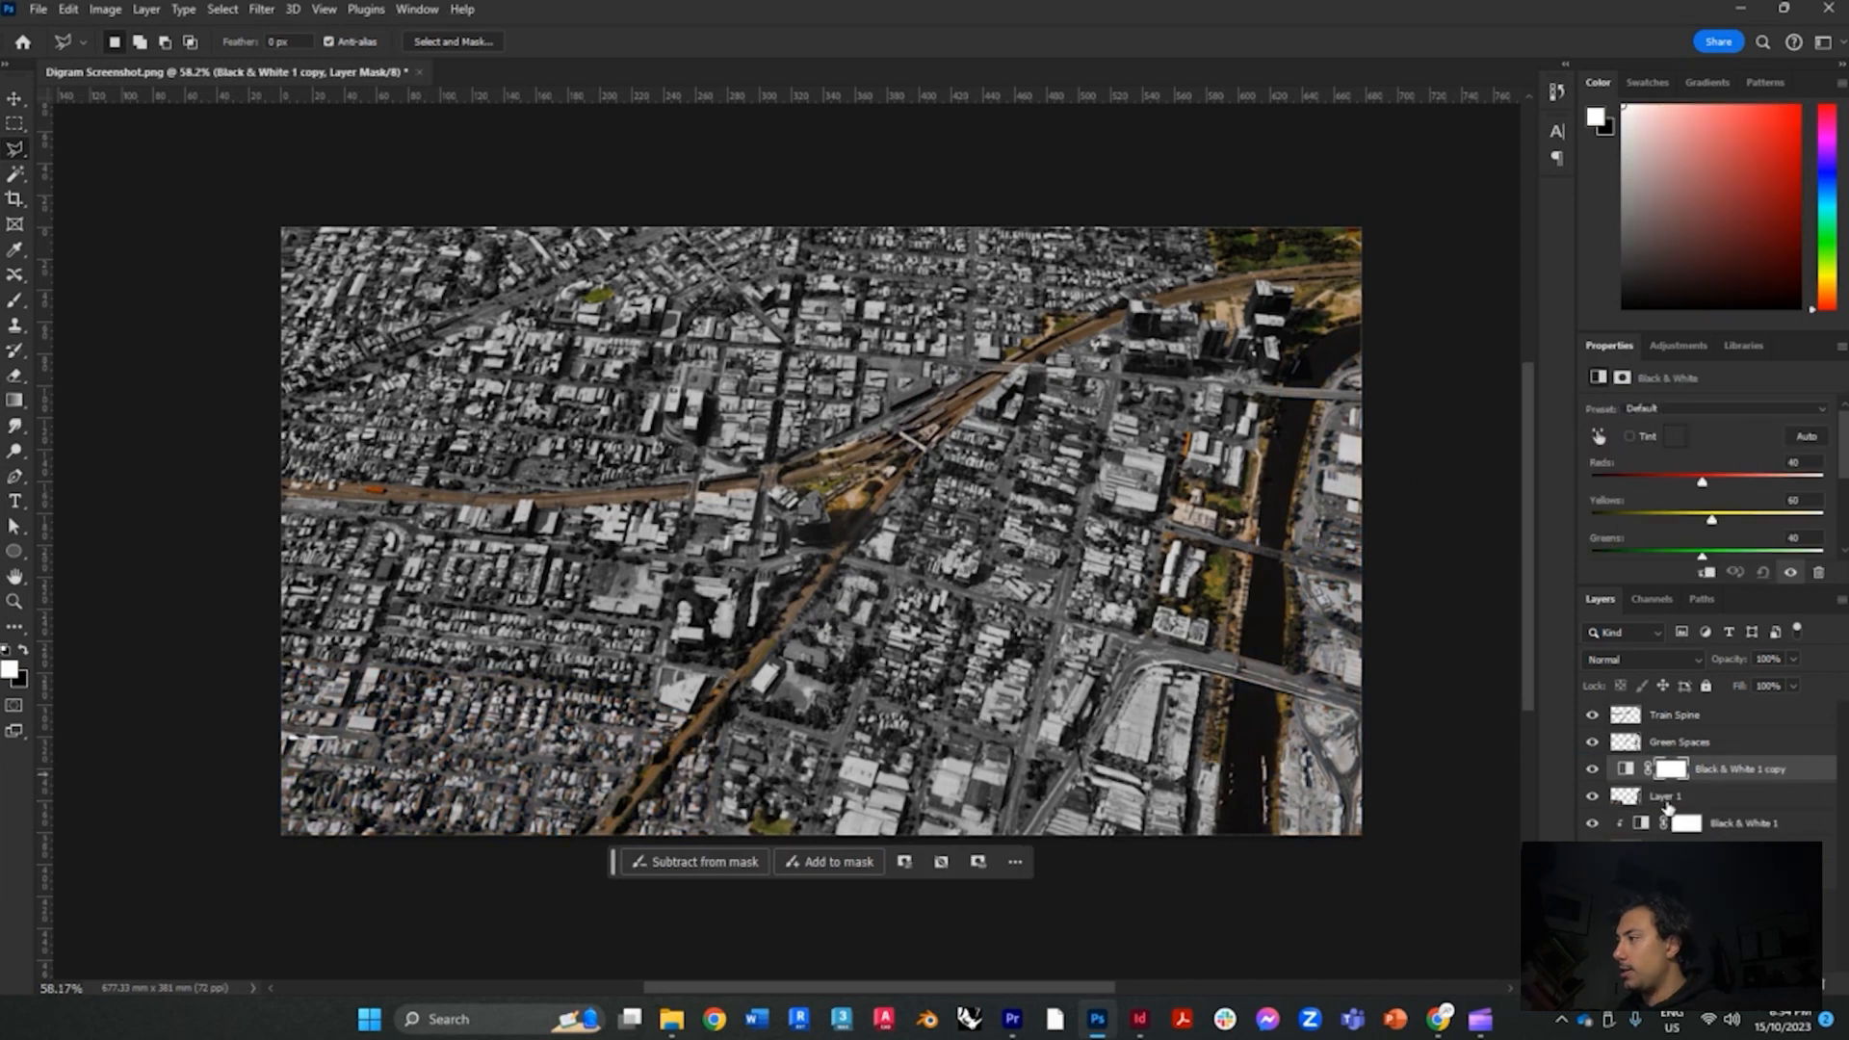
double_click(1666, 795)
text(Bord)
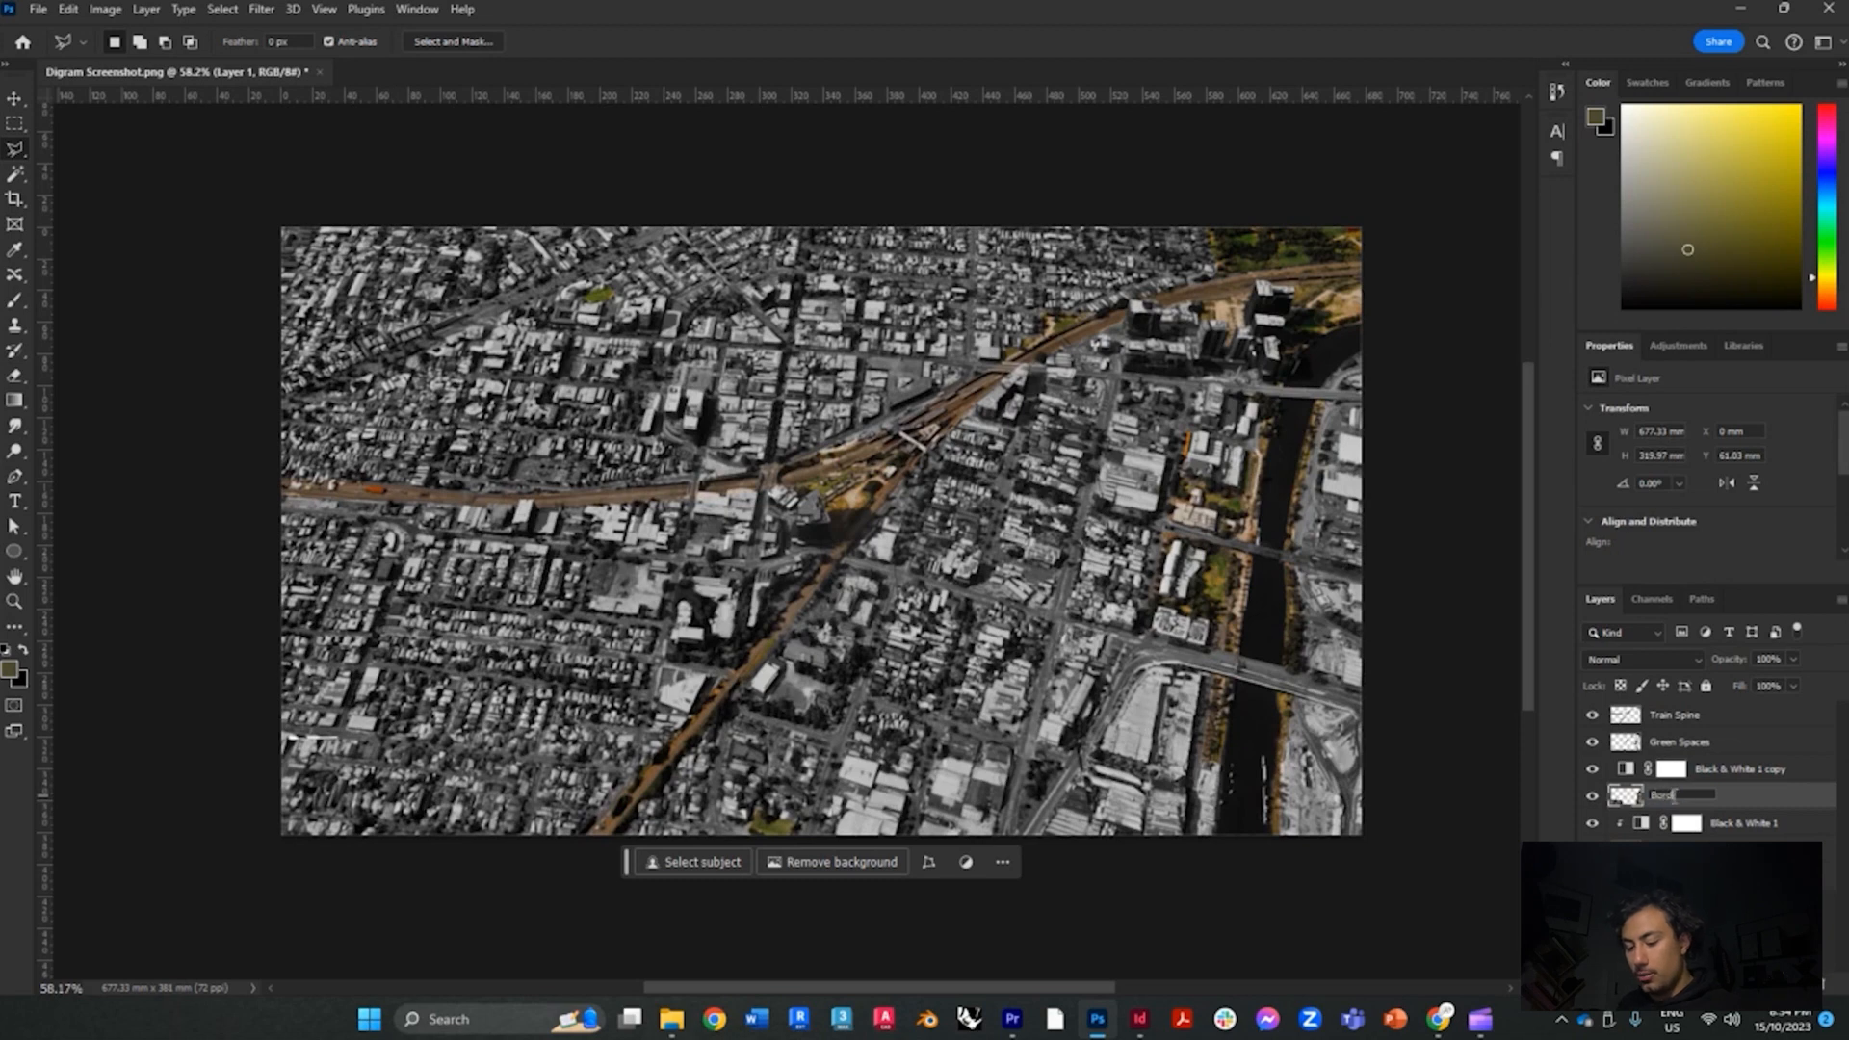
text(er)
key(Return)
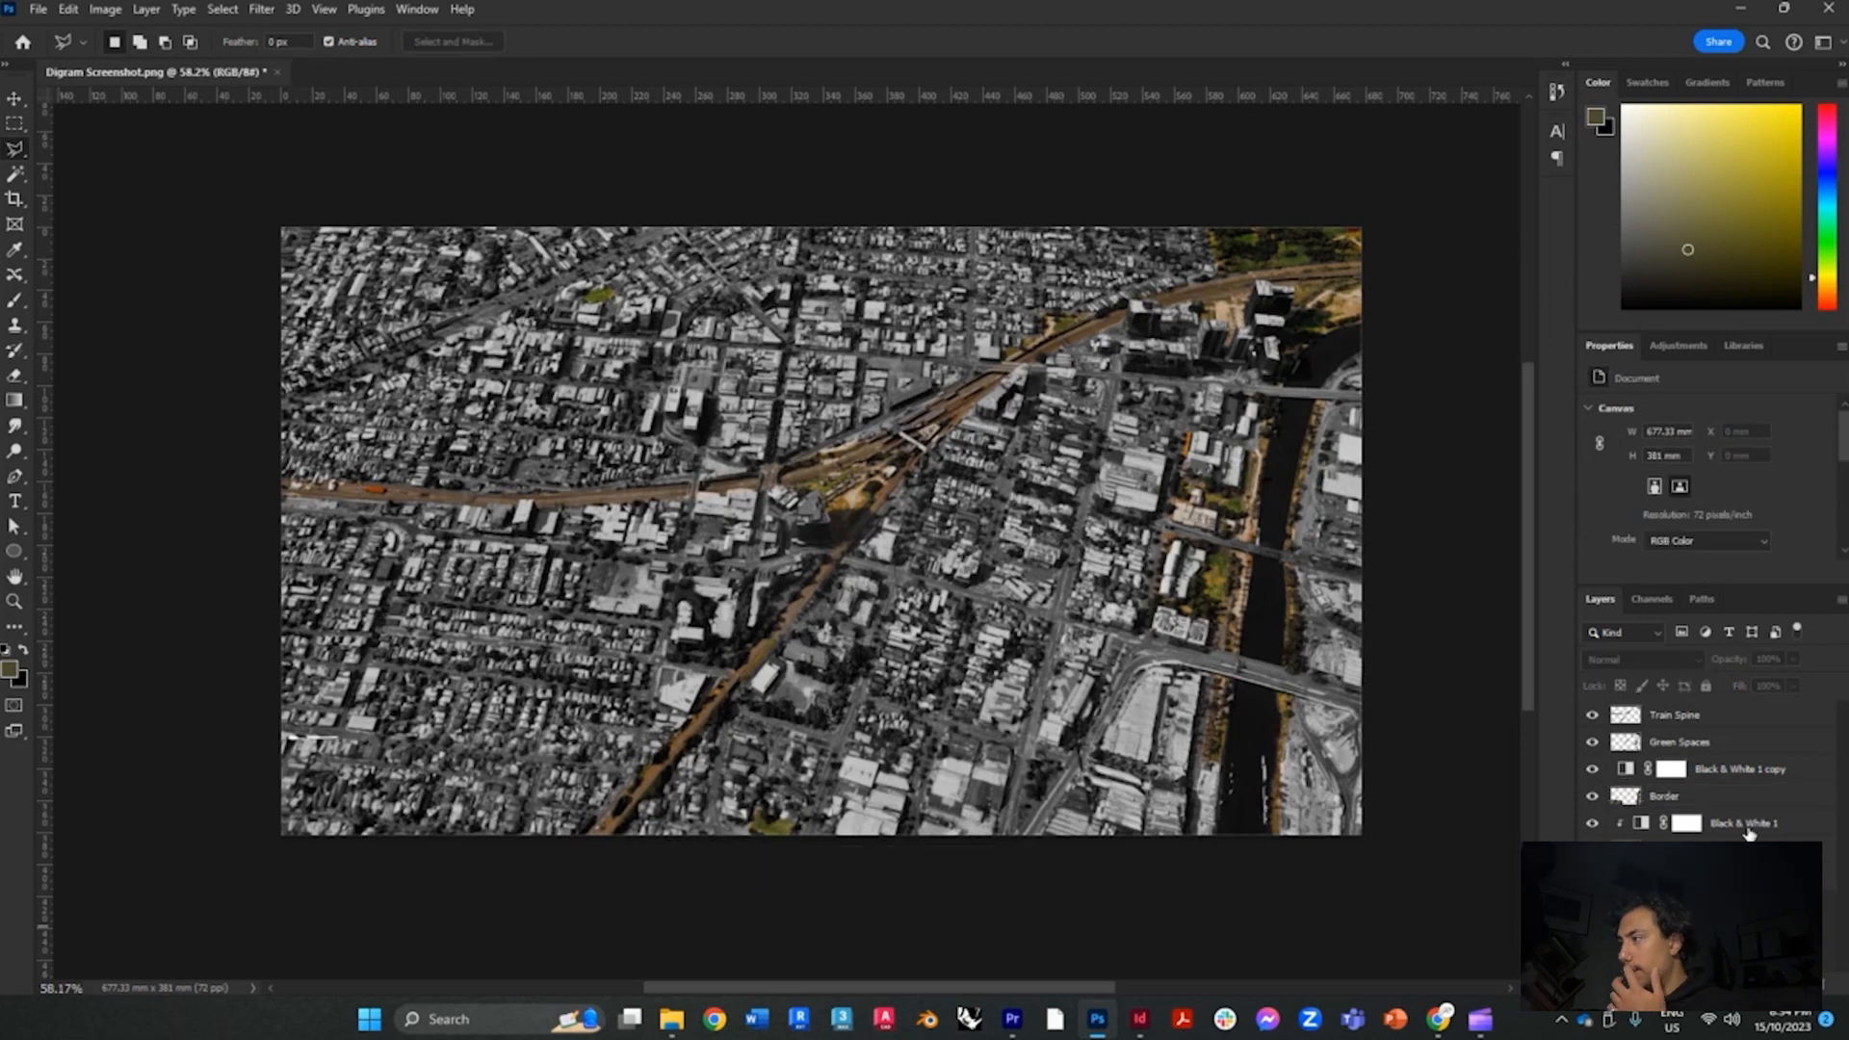
Clip the Black & White 1 copy adjustment to the Border layer with a clipping mask
click(1730, 780)
right_click(1734, 778)
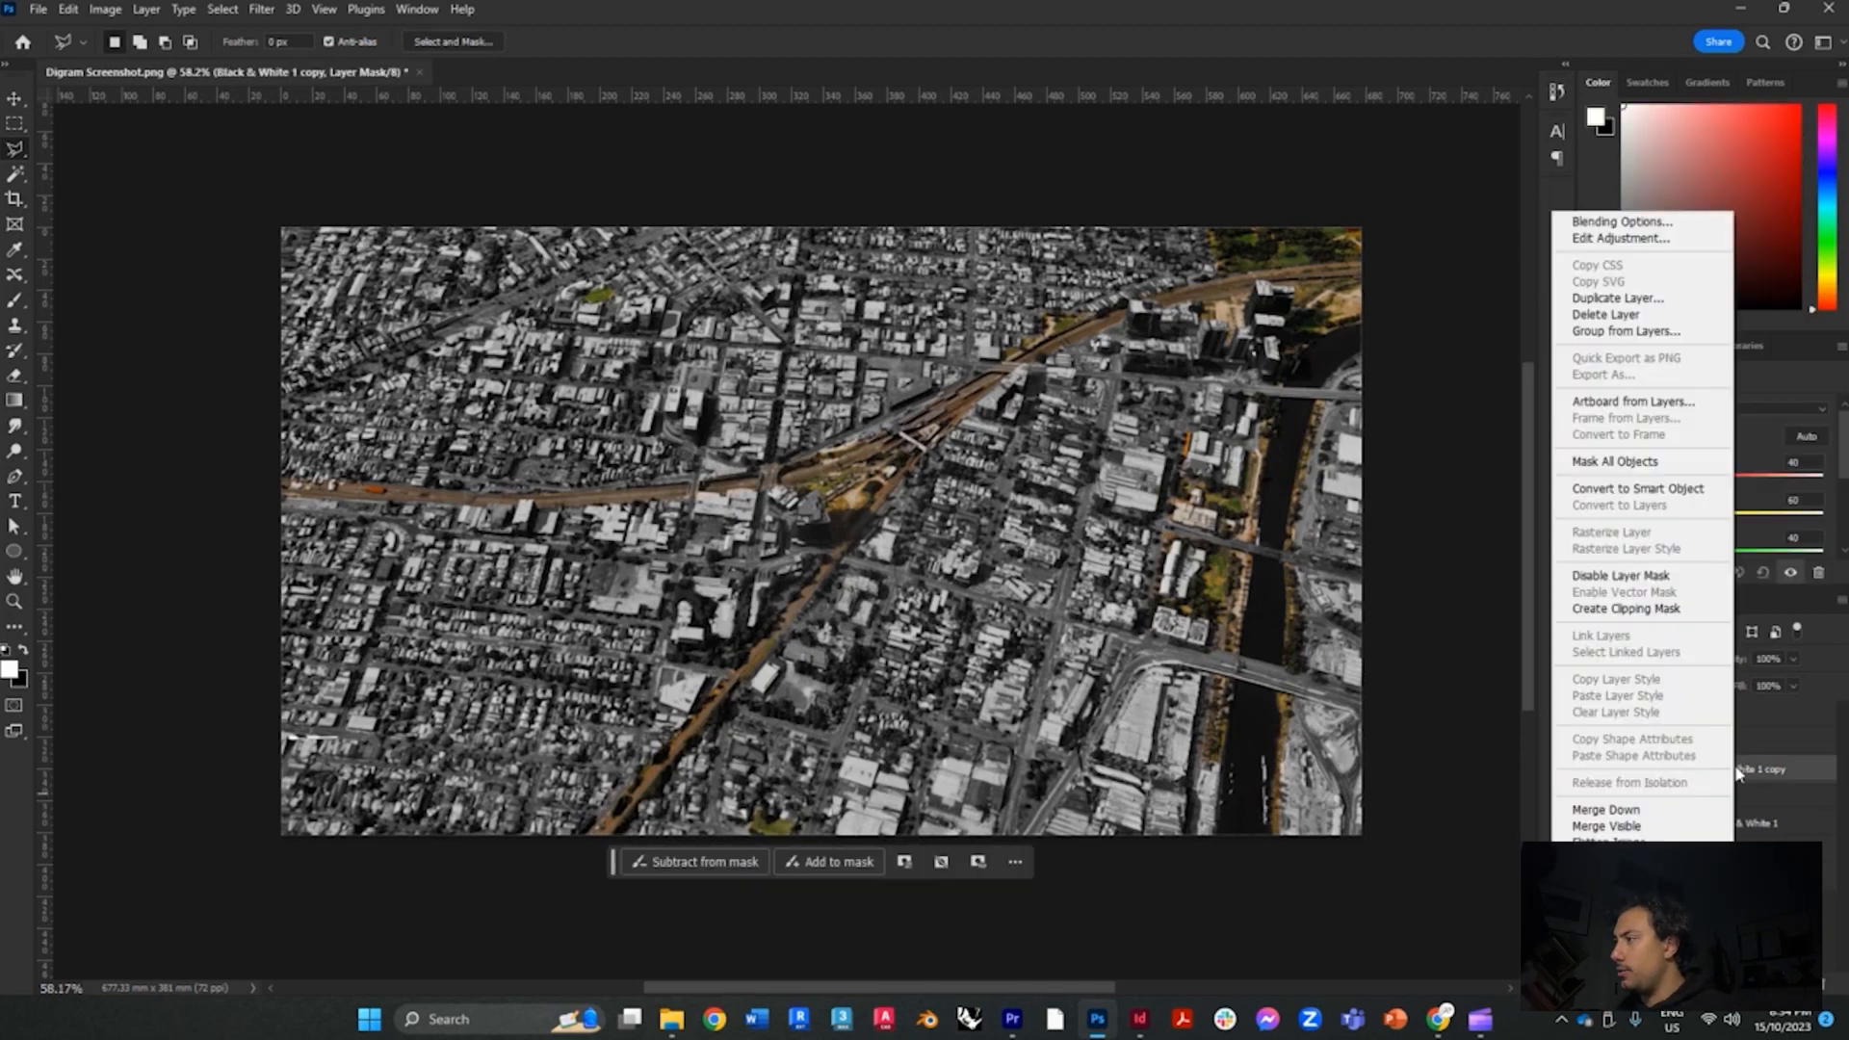
click(1649, 609)
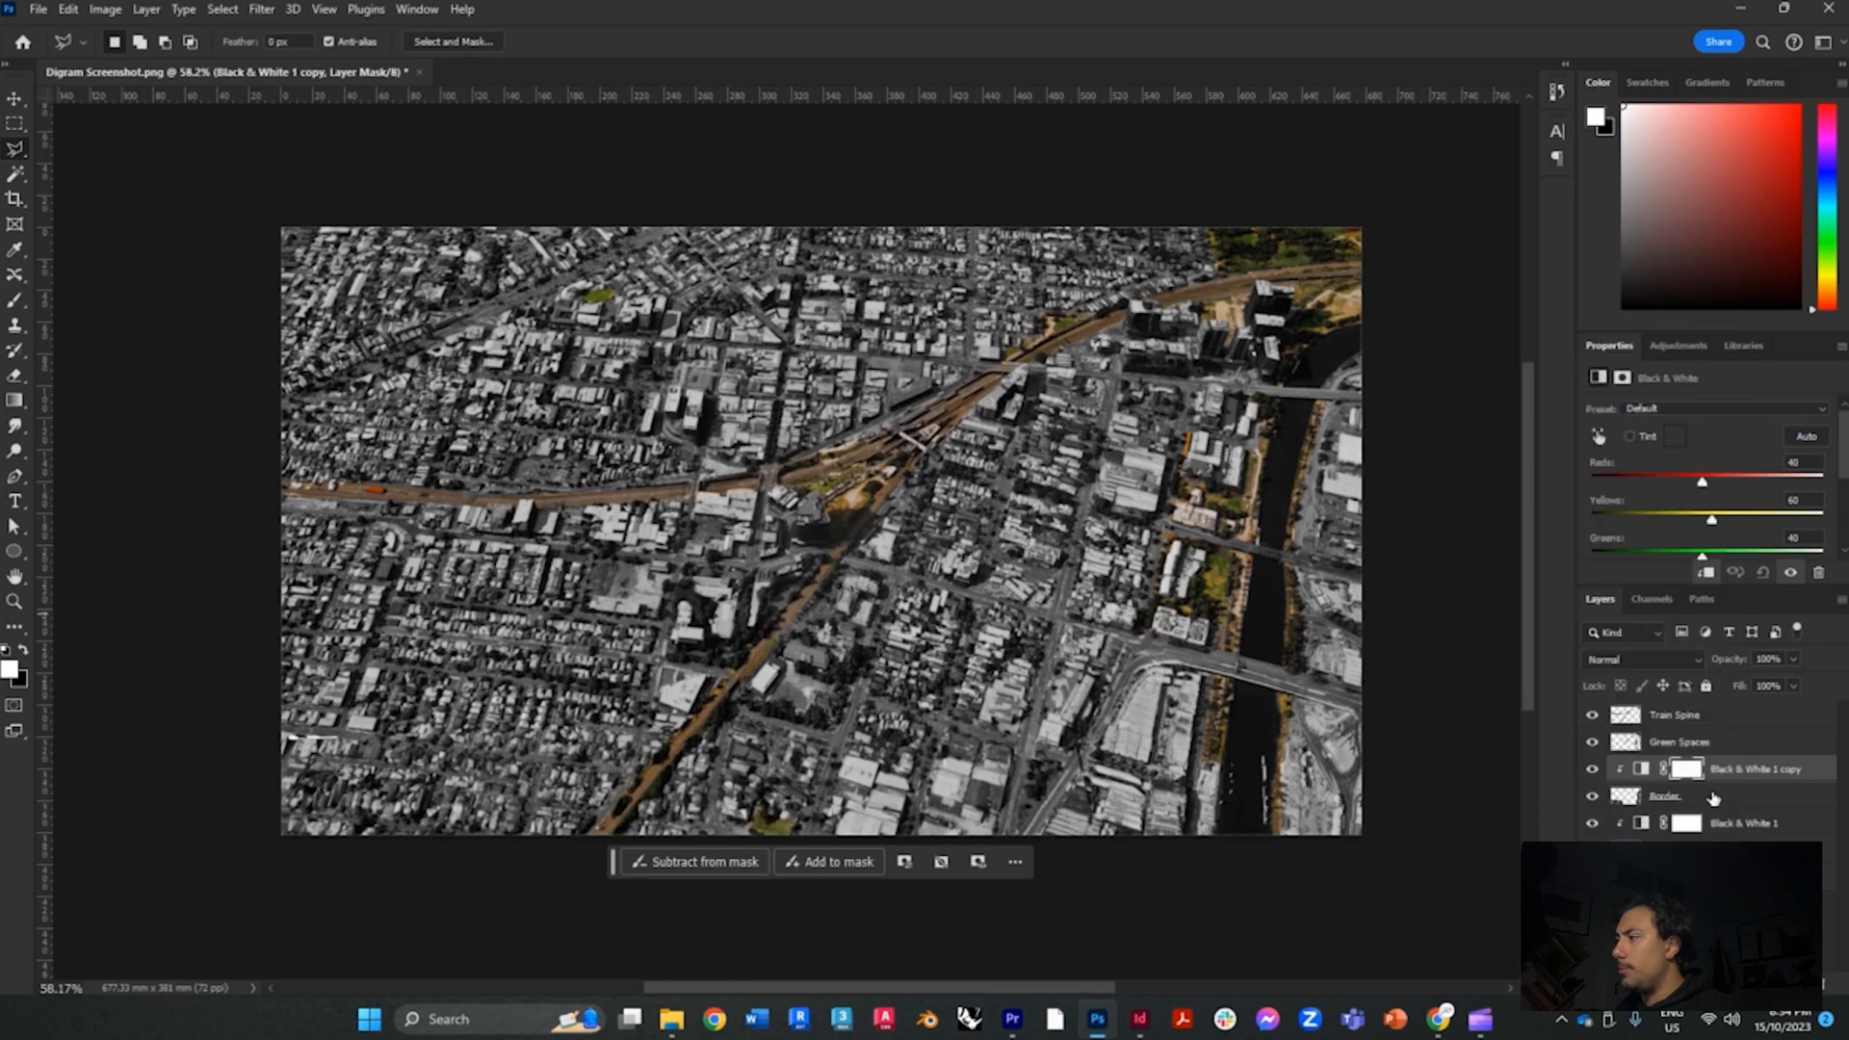
Add a Levels adjustment clipped to the Border layer and darken it by raising the black and midtone input levels
click(1642, 797)
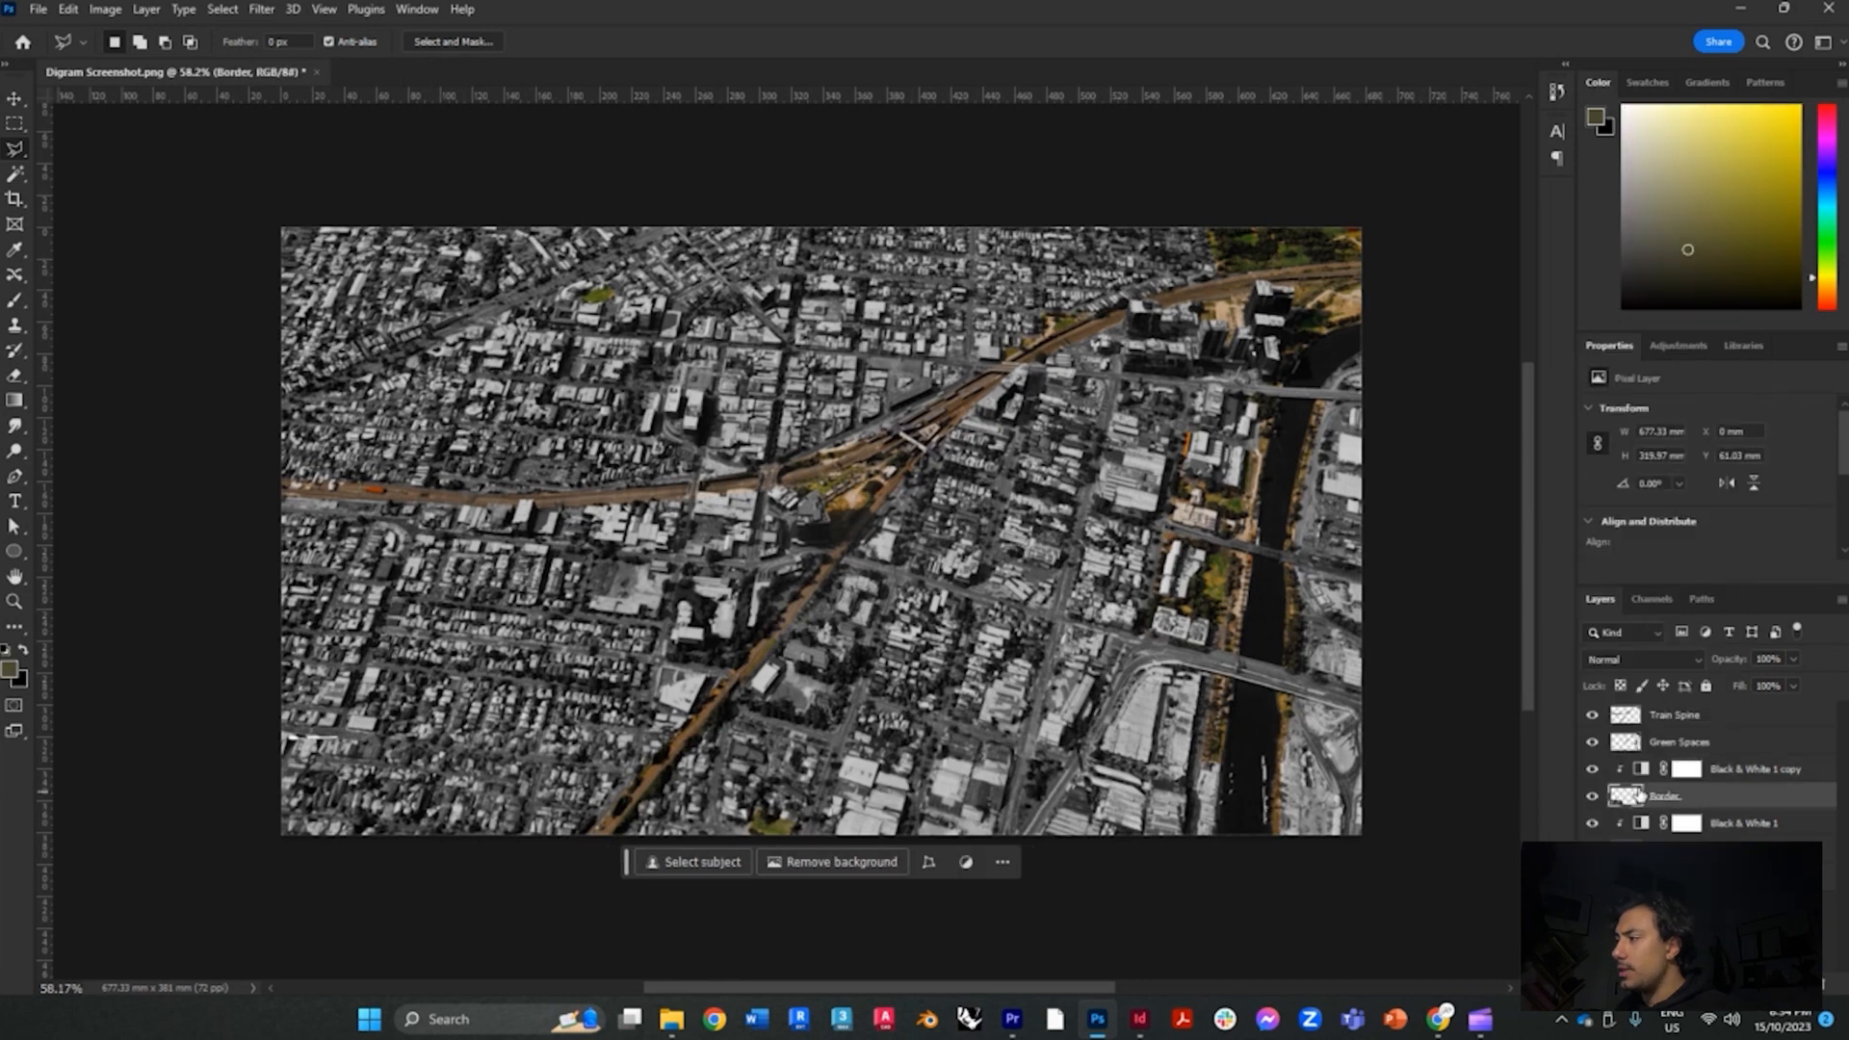
click(1740, 982)
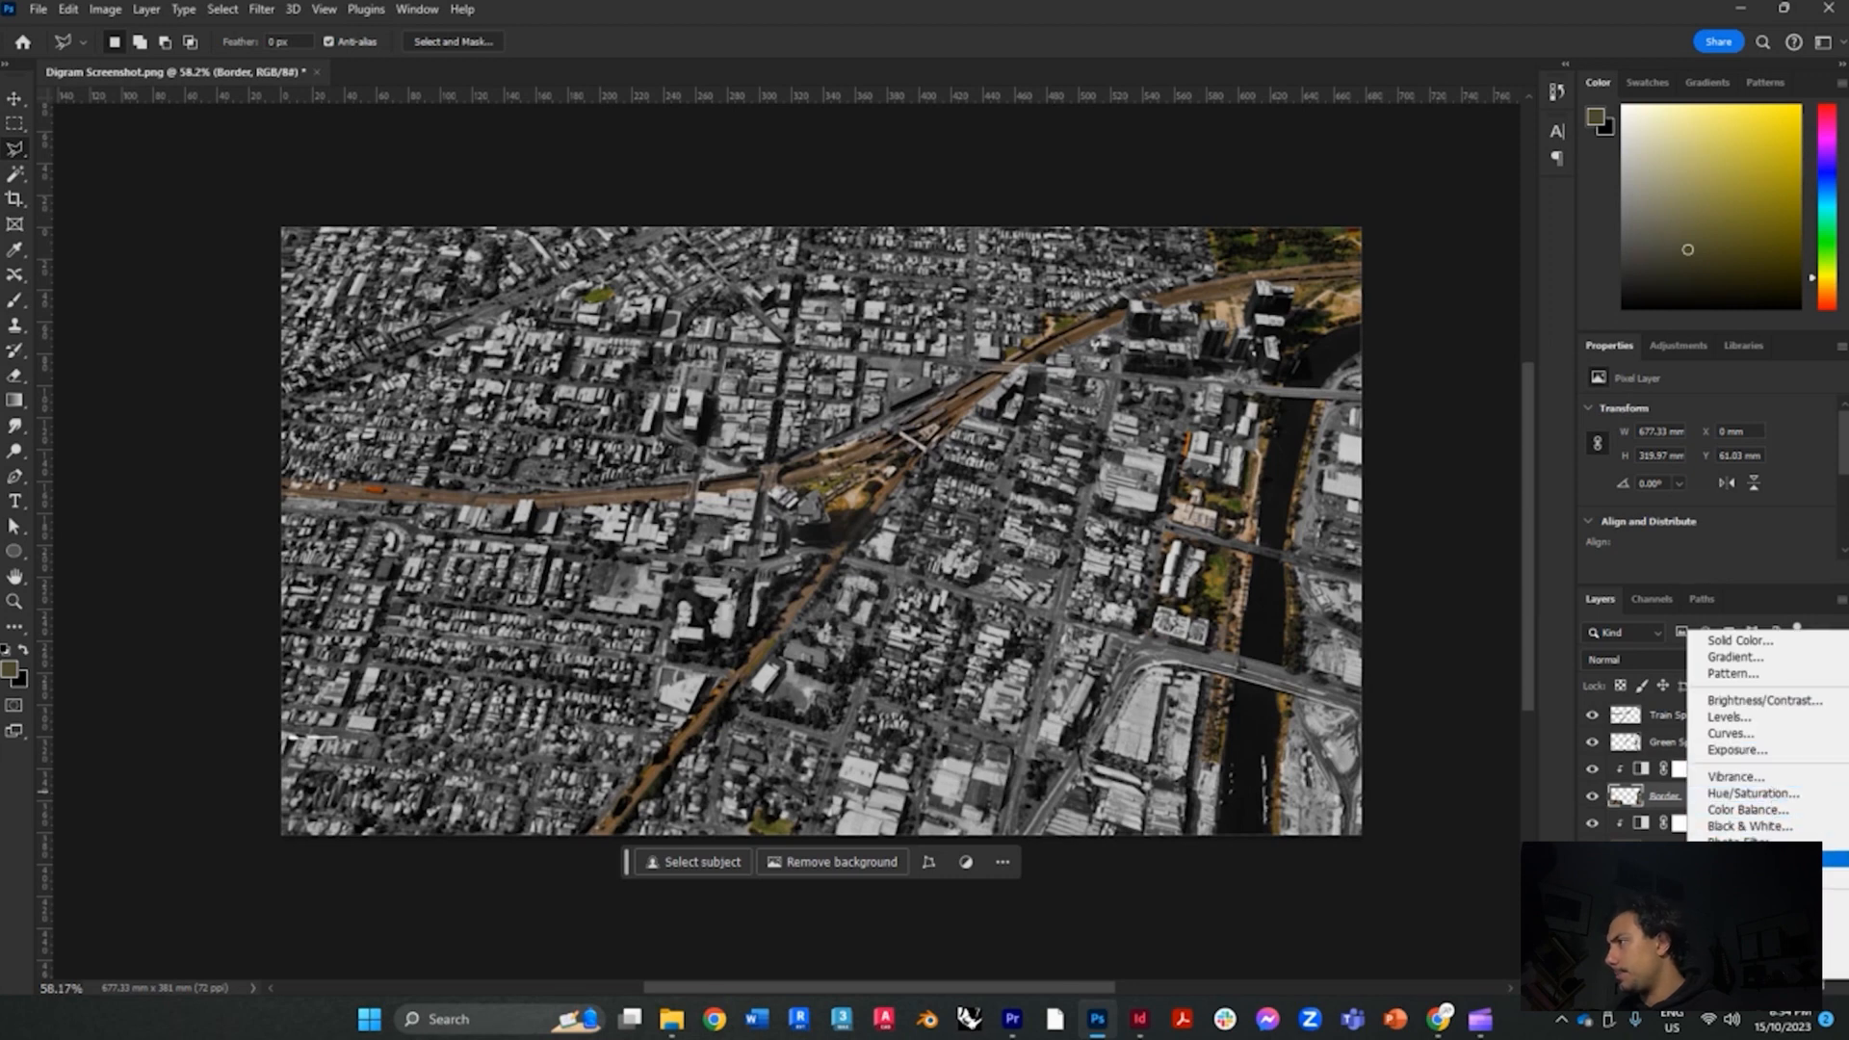
click(1754, 725)
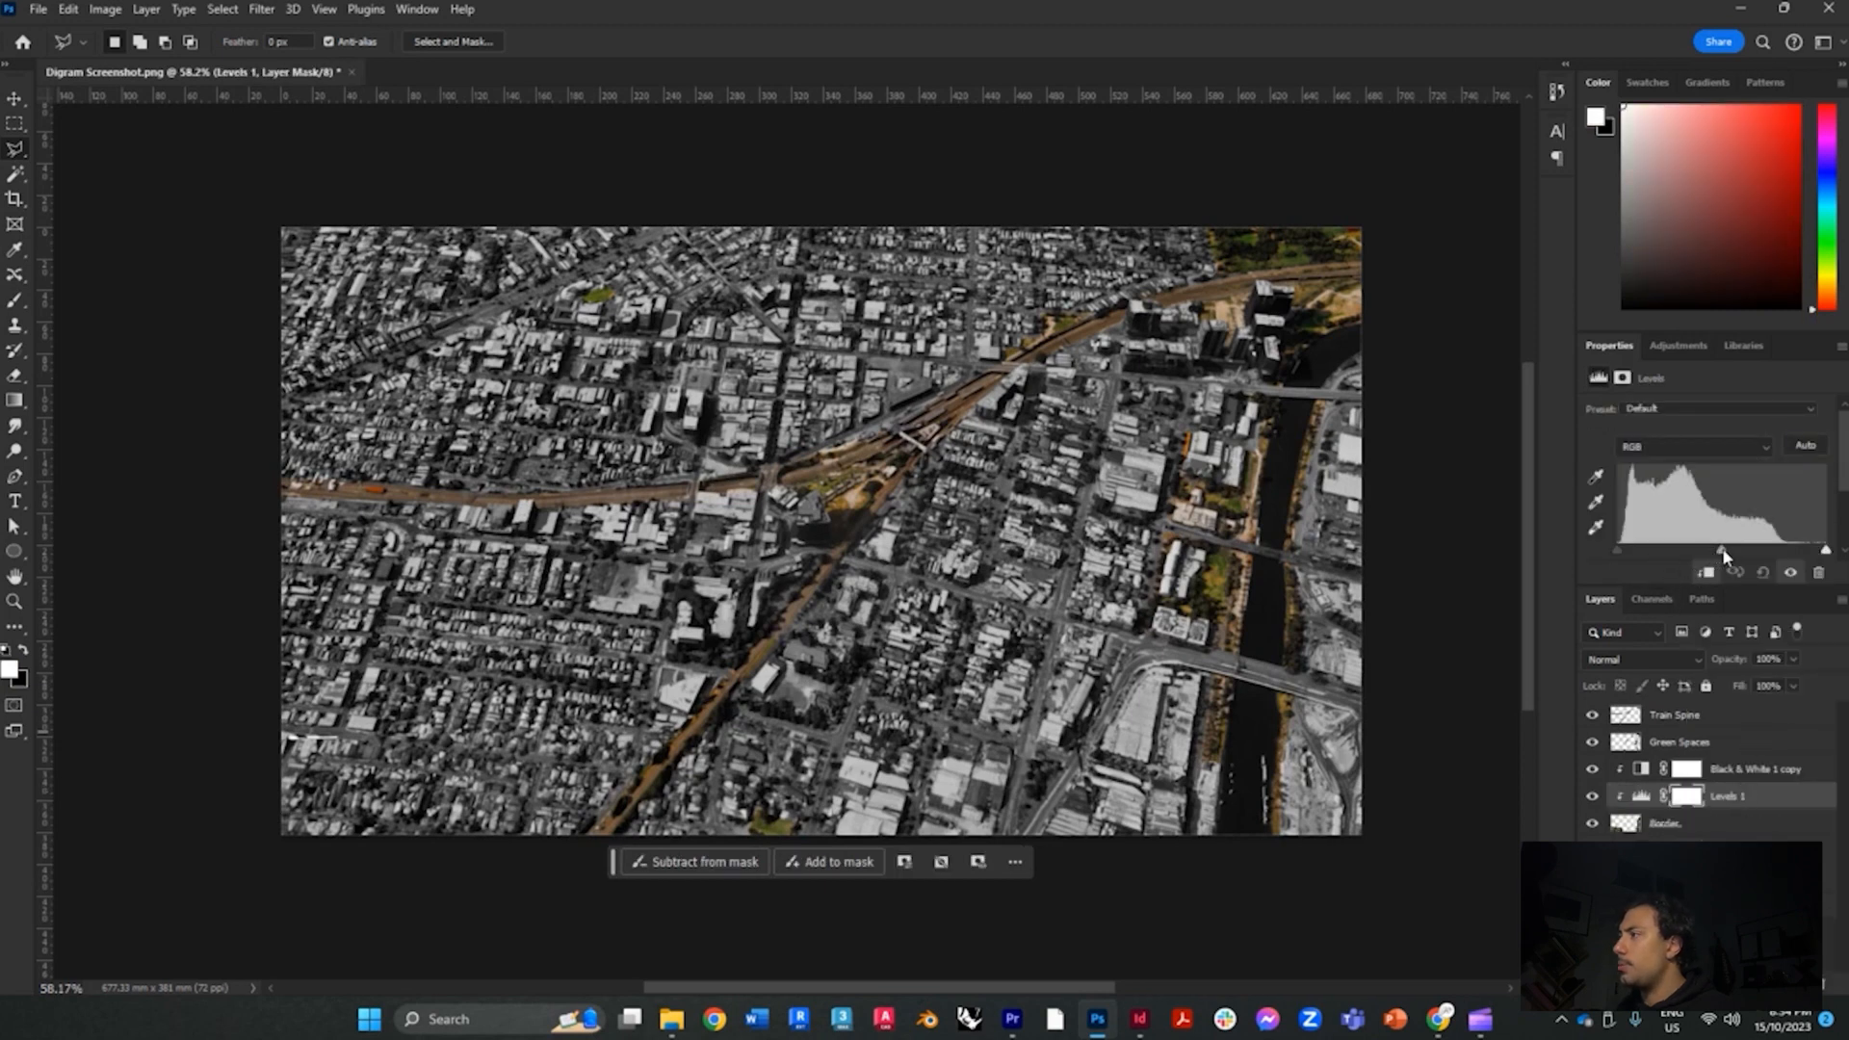
click(1642, 796)
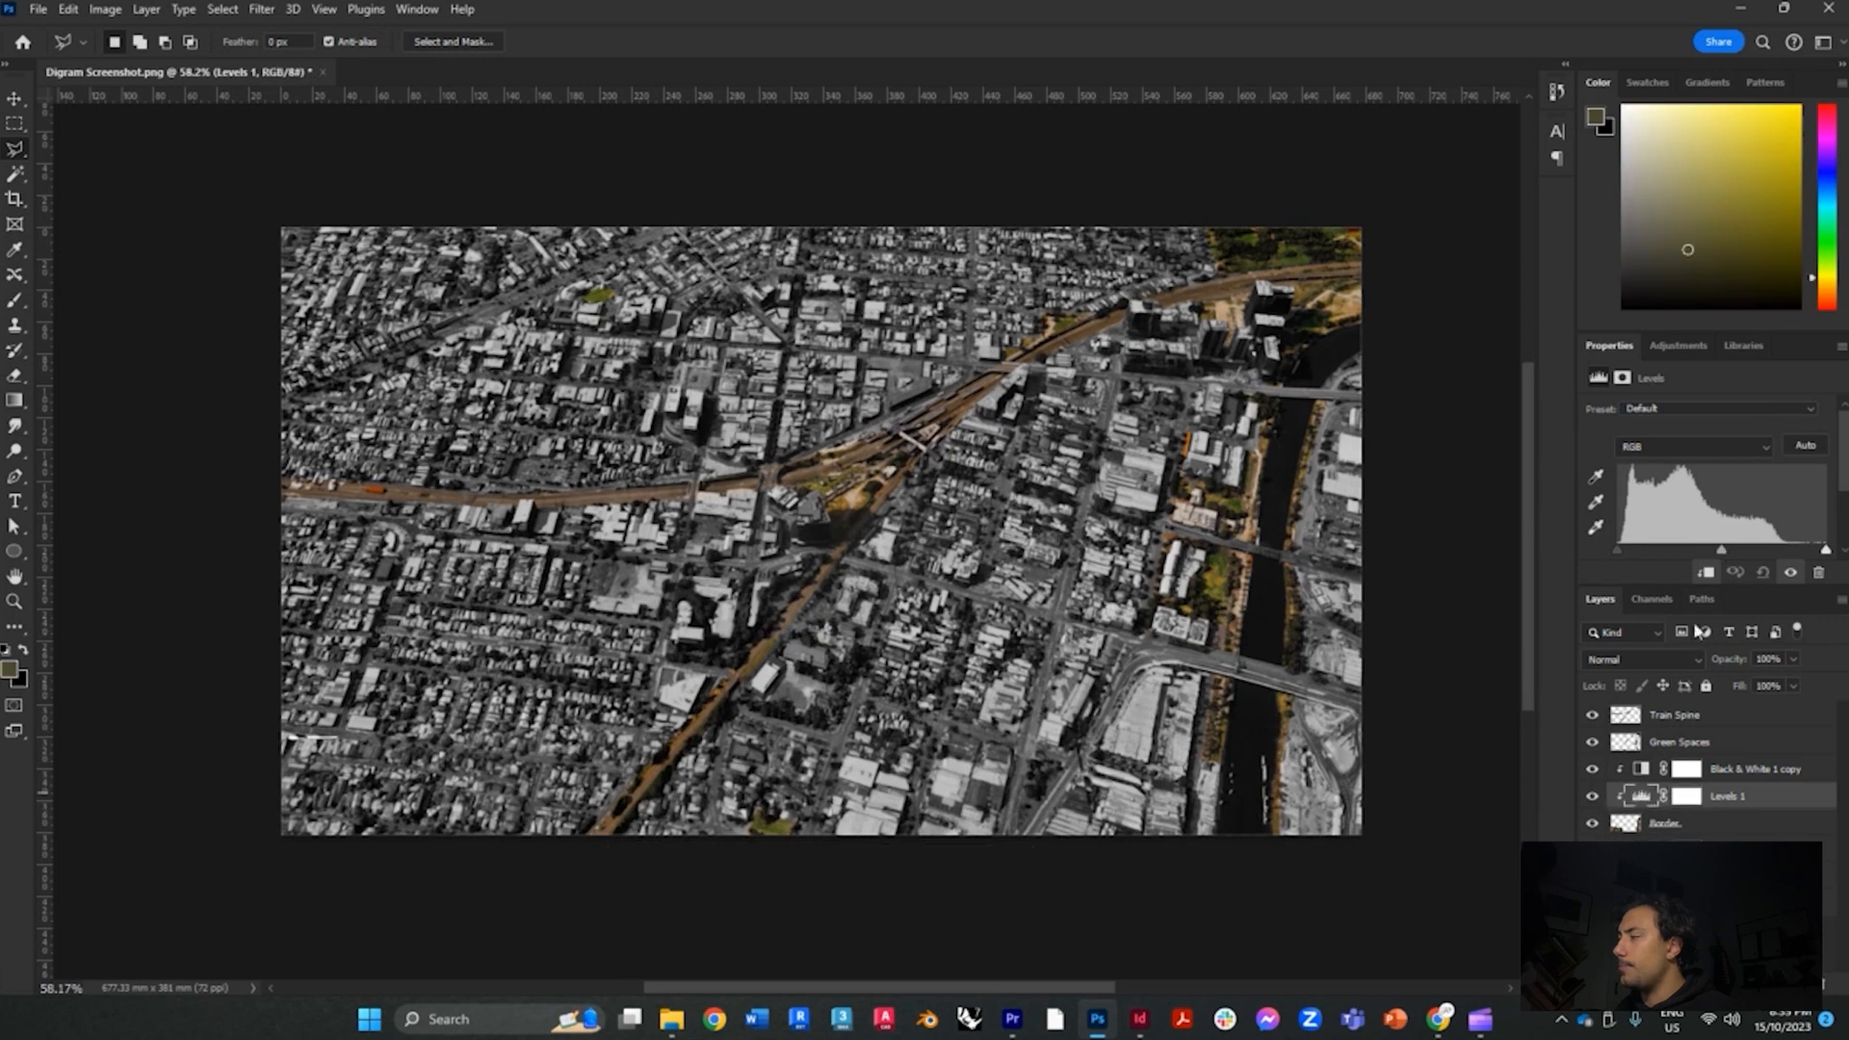
drag(1720, 553, 1776, 561)
drag(1617, 550, 1648, 551)
mouse_move(1782, 559)
mouse_down()
mouse_move(1766, 559)
mouse_move(1827, 555)
mouse_move(1771, 552)
mouse_move(1790, 561)
mouse_up()
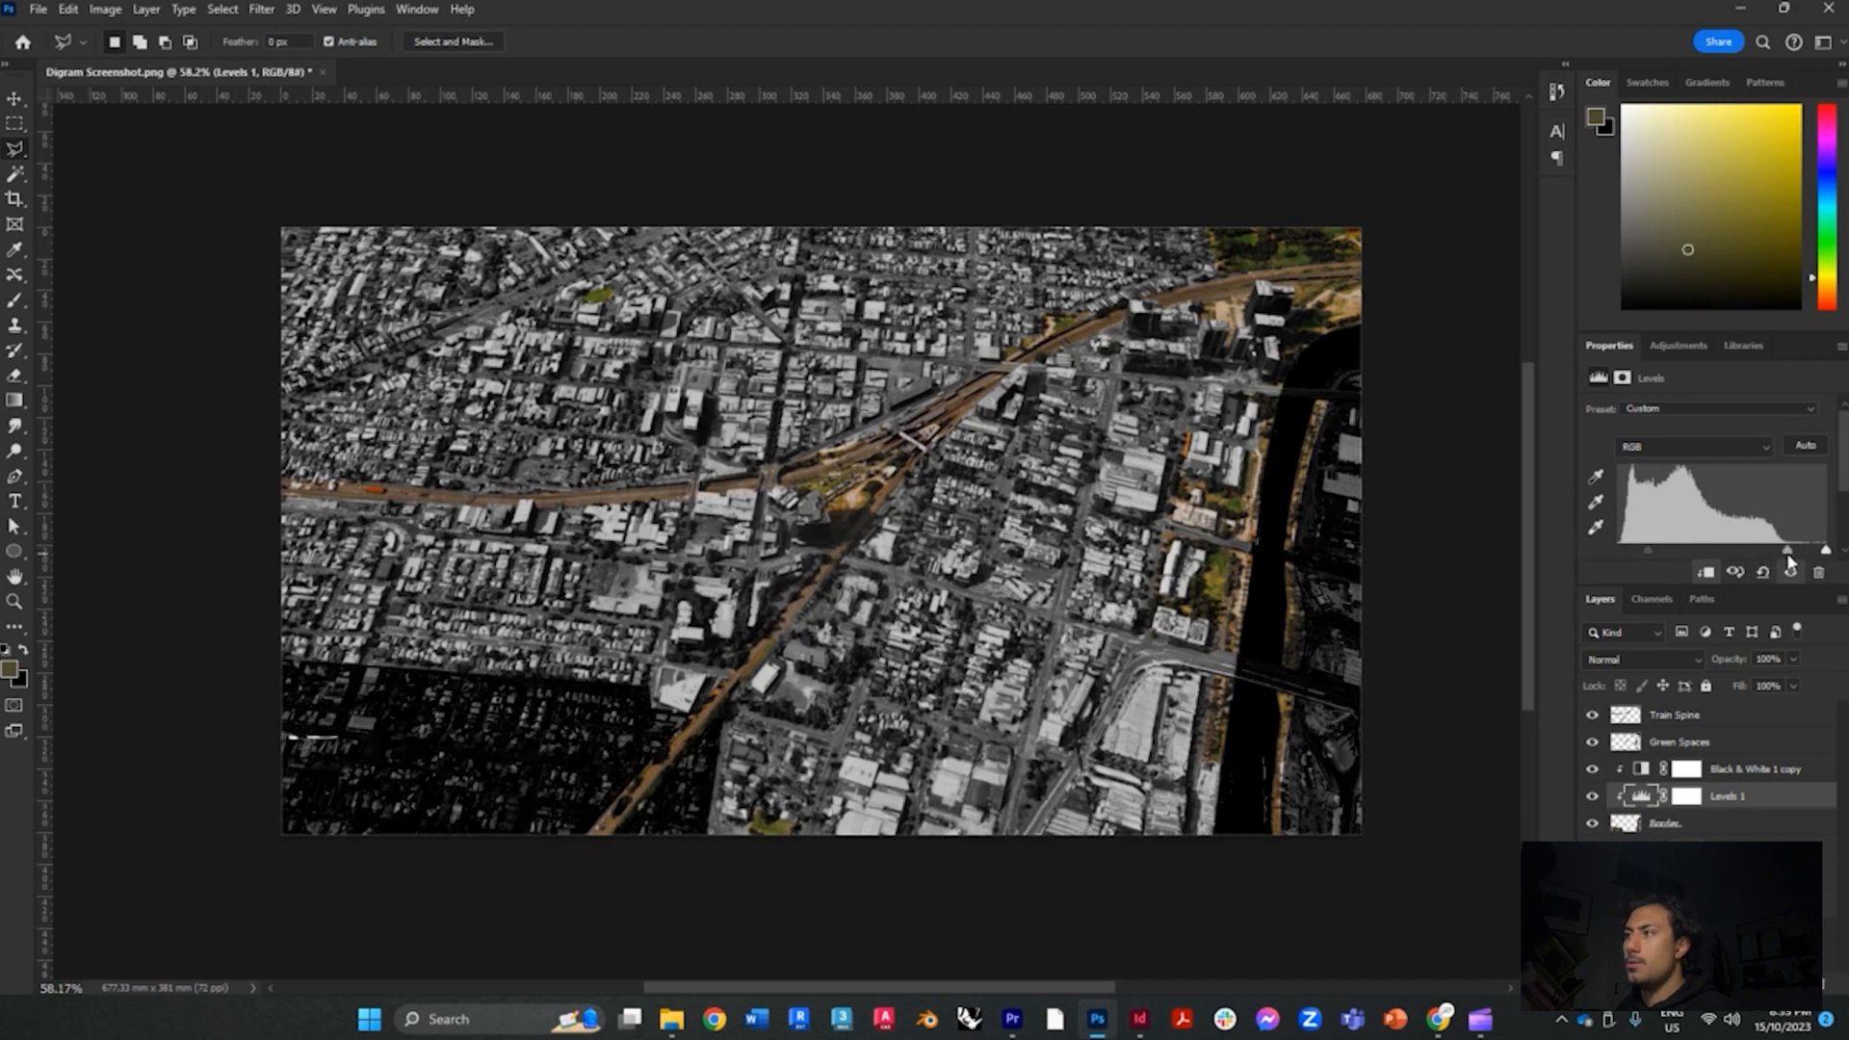
Erase the coloured strip along the river's east bank from the Green Spaces layer
click(1628, 741)
click(15, 375)
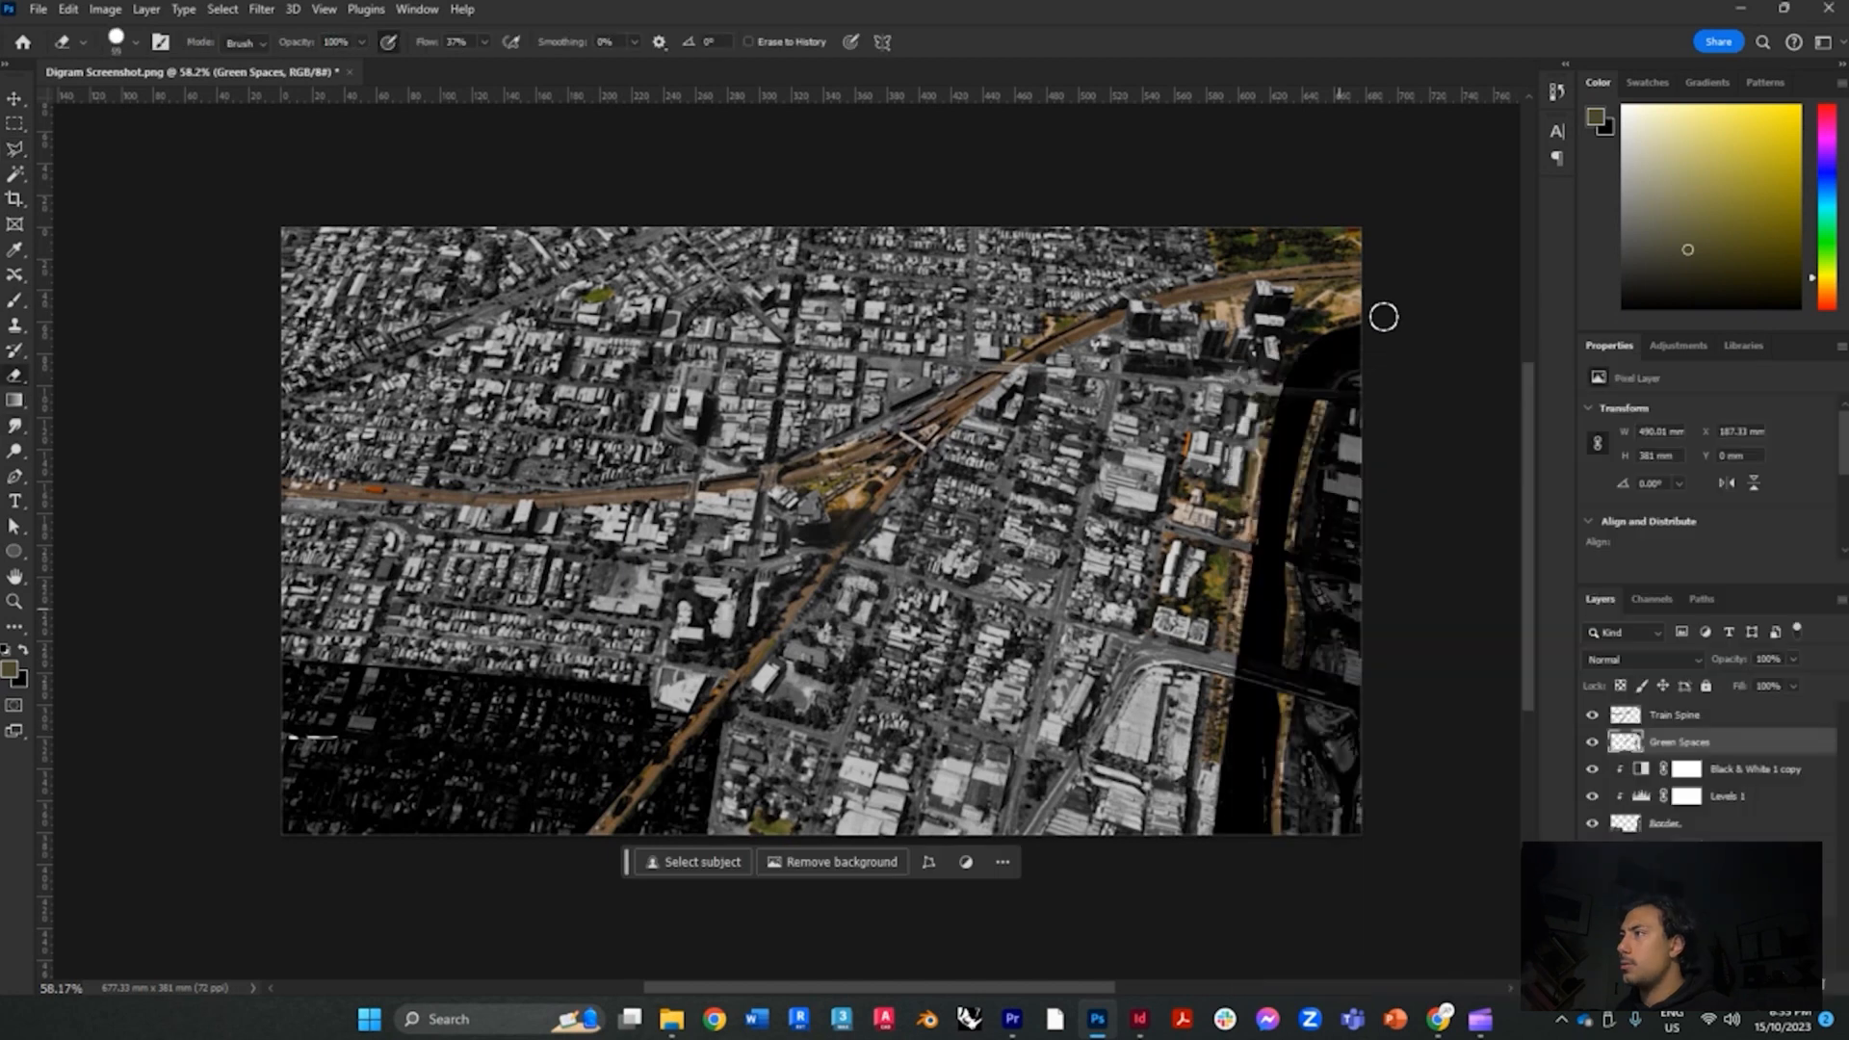
Lower the opacity of the Levels 1 adjustment layer to 72%
click(1687, 795)
click(1793, 660)
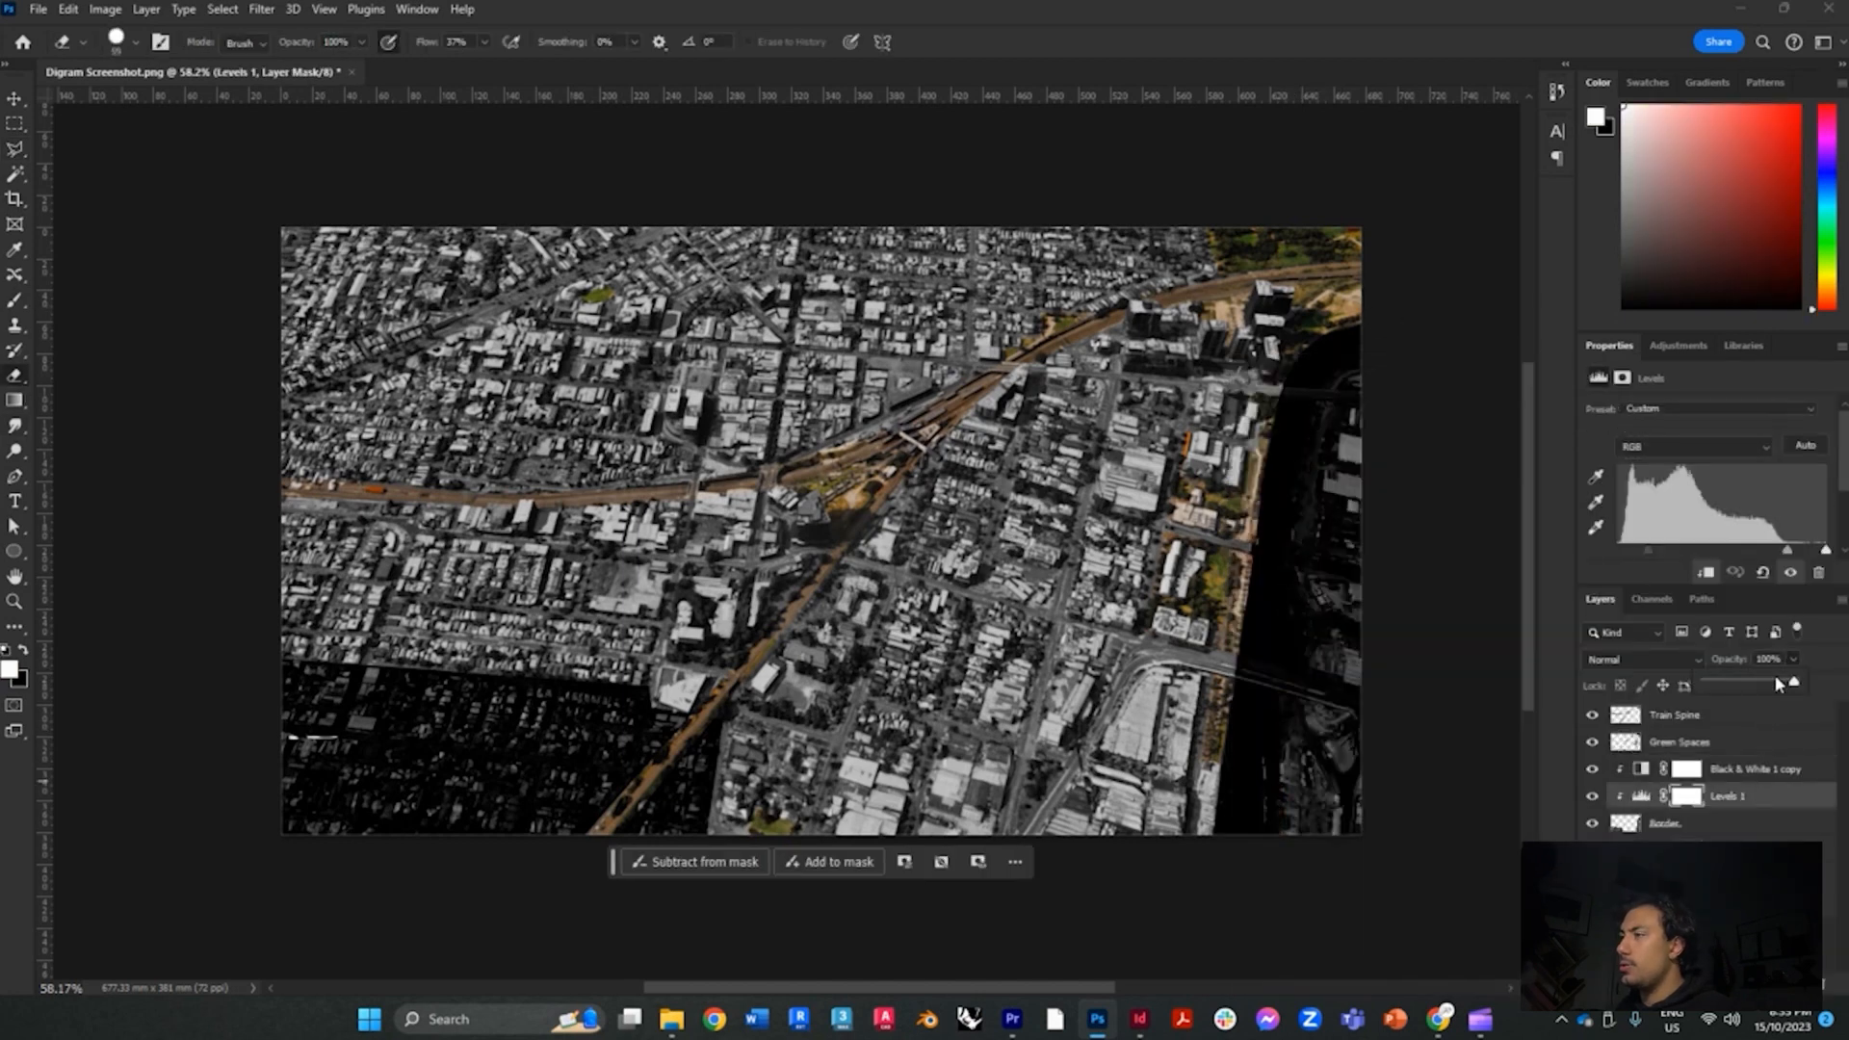
mouse_move(1778, 684)
mouse_down()
mouse_move(1761, 679)
mouse_move(1778, 680)
mouse_up()
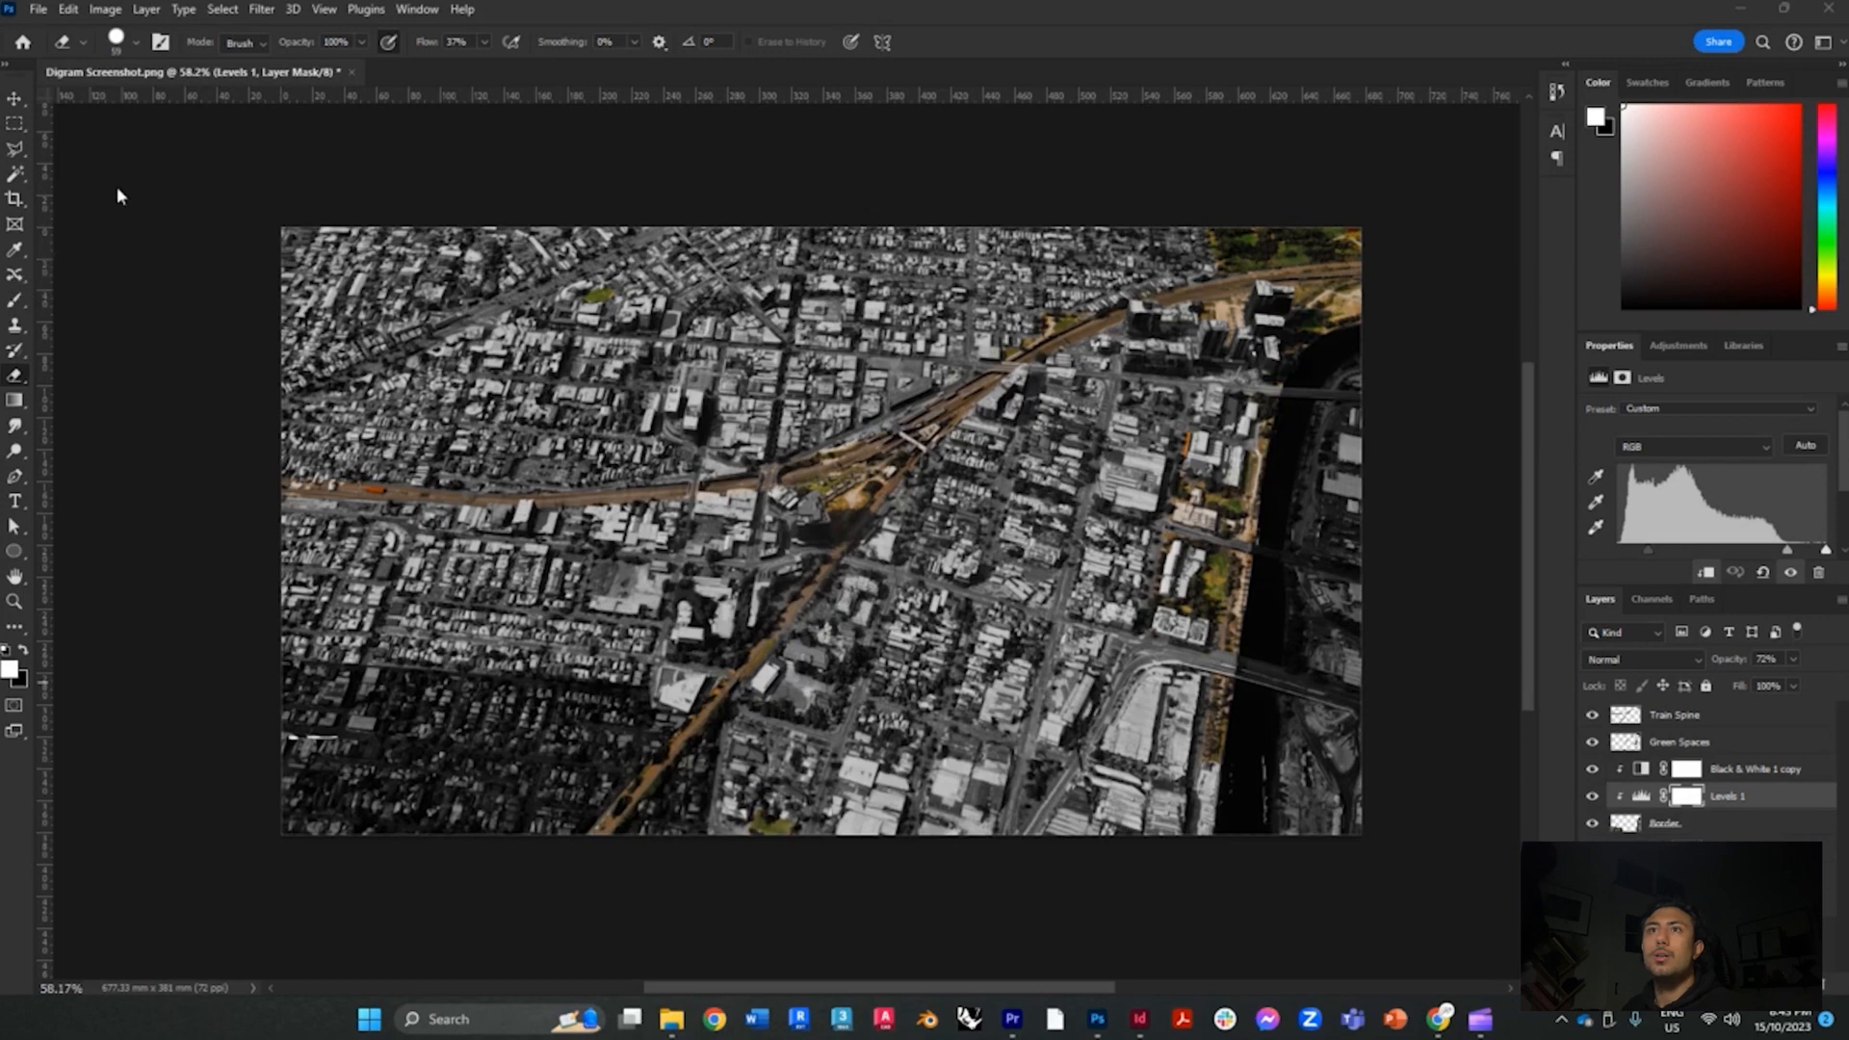
Choose the Pen tool in Shape mode and set its stroke color to white
click(10, 474)
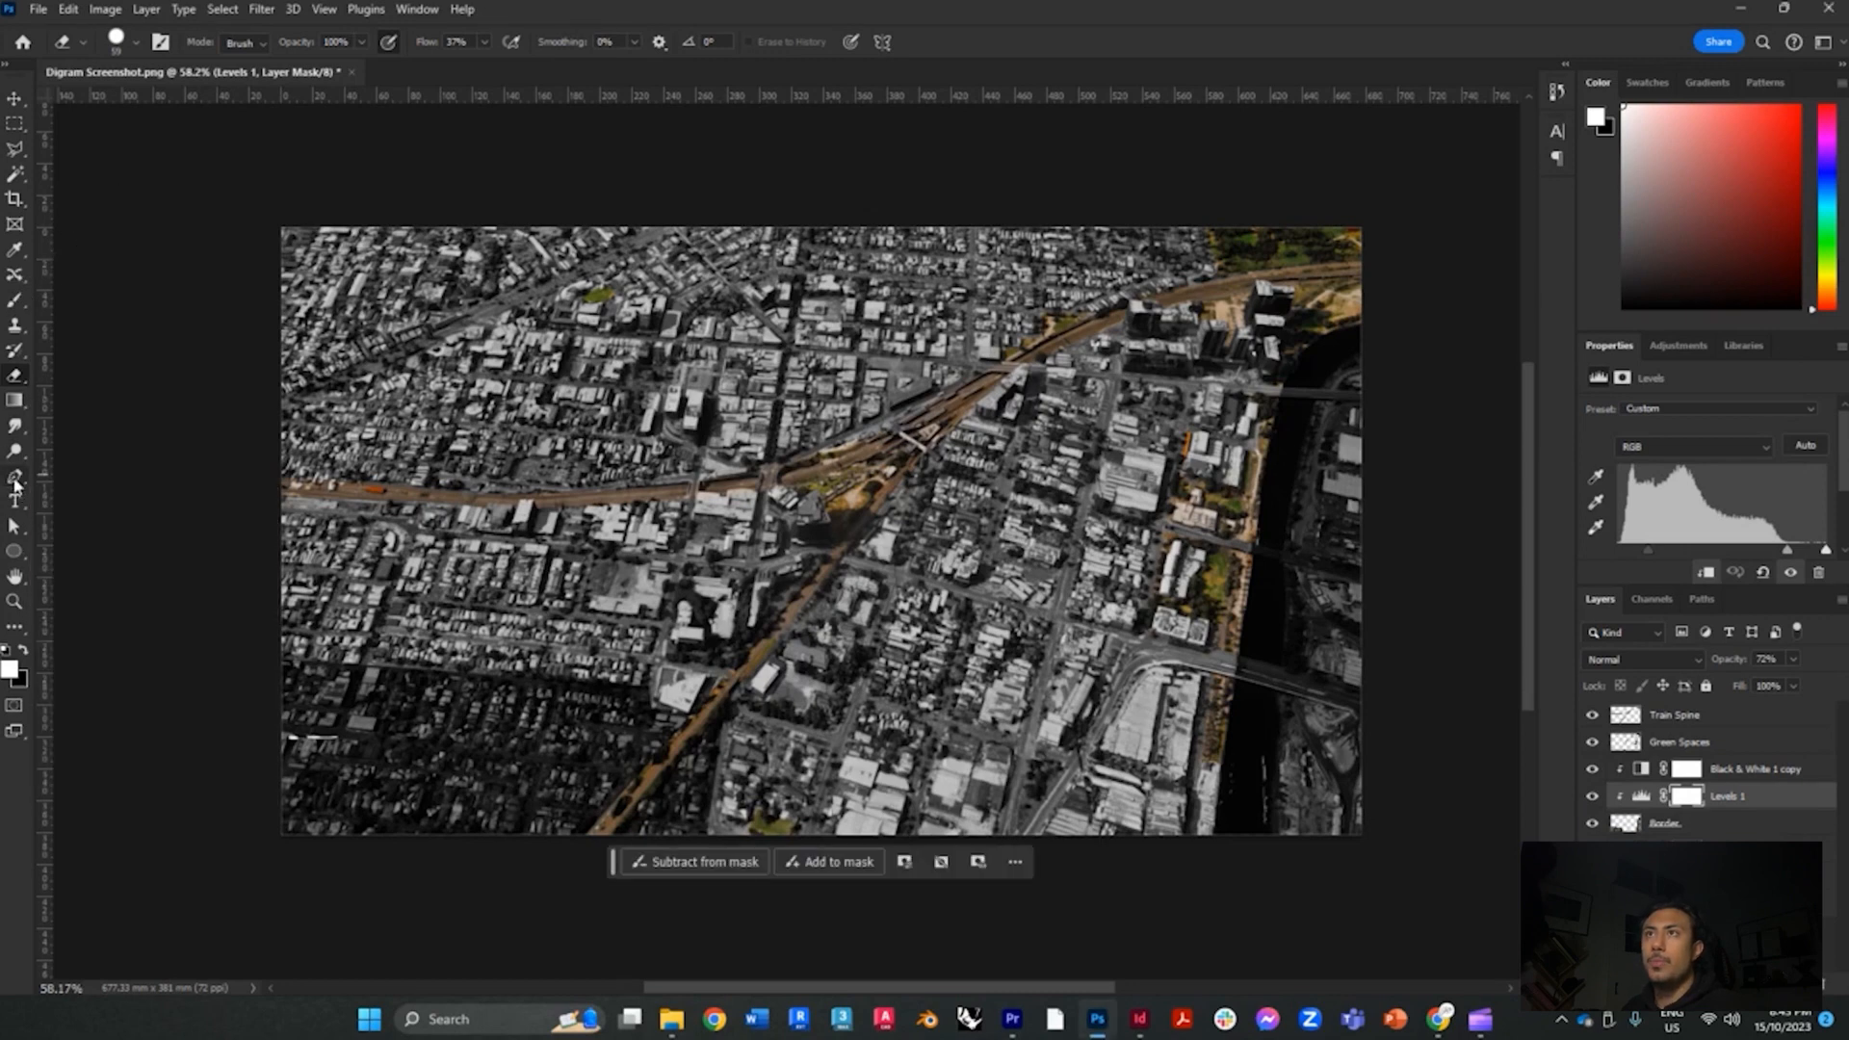
click(14, 477)
click(281, 41)
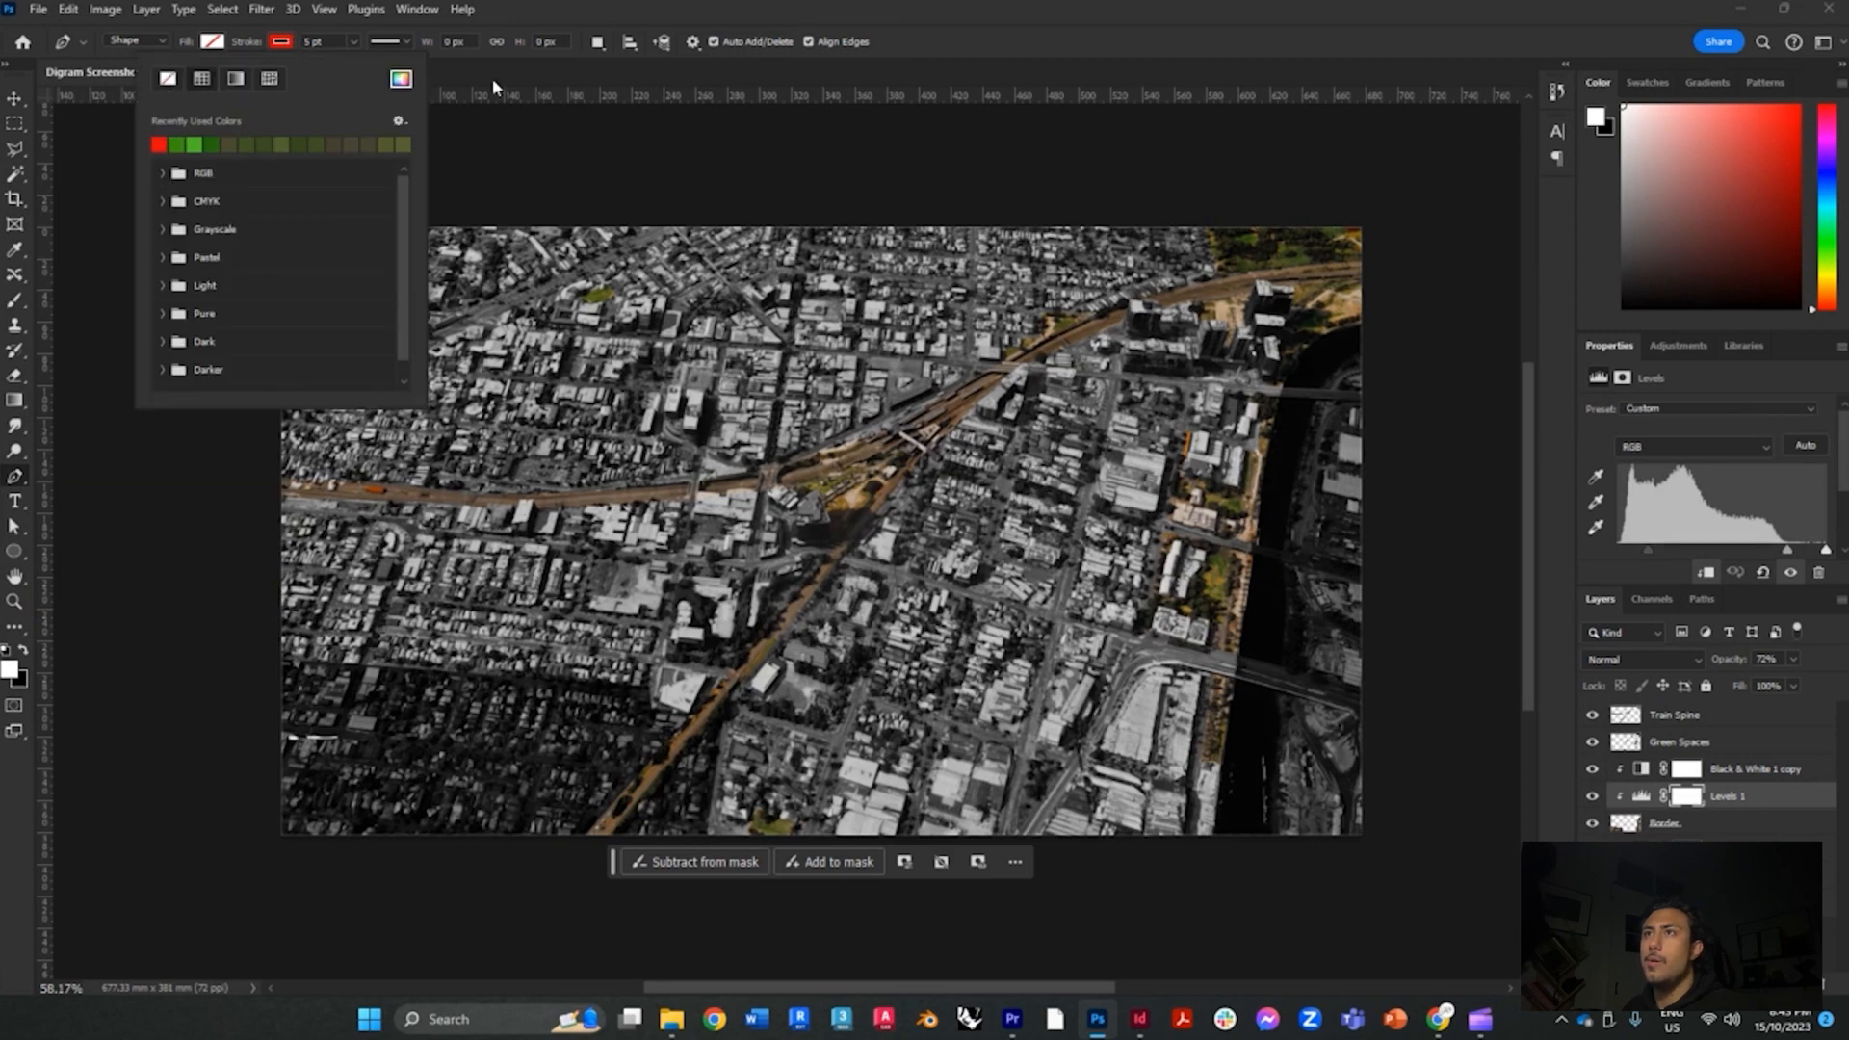
click(403, 82)
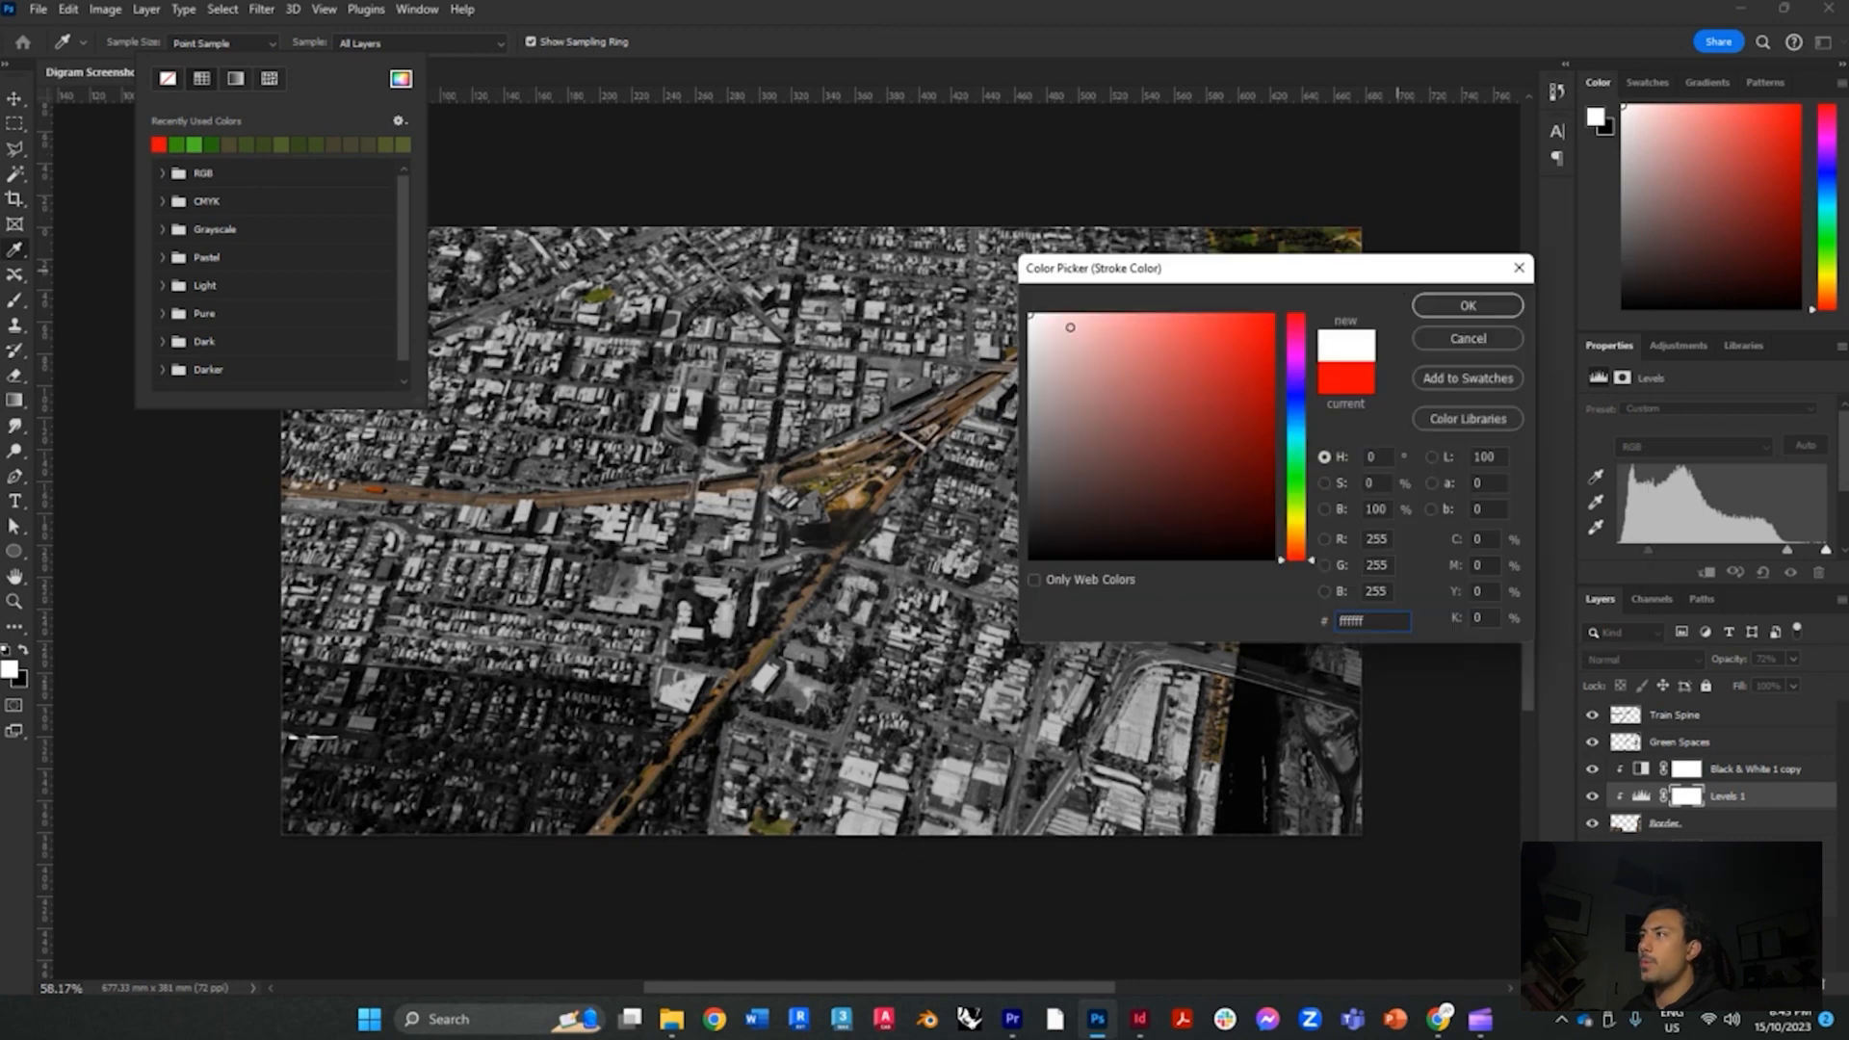
click(1464, 305)
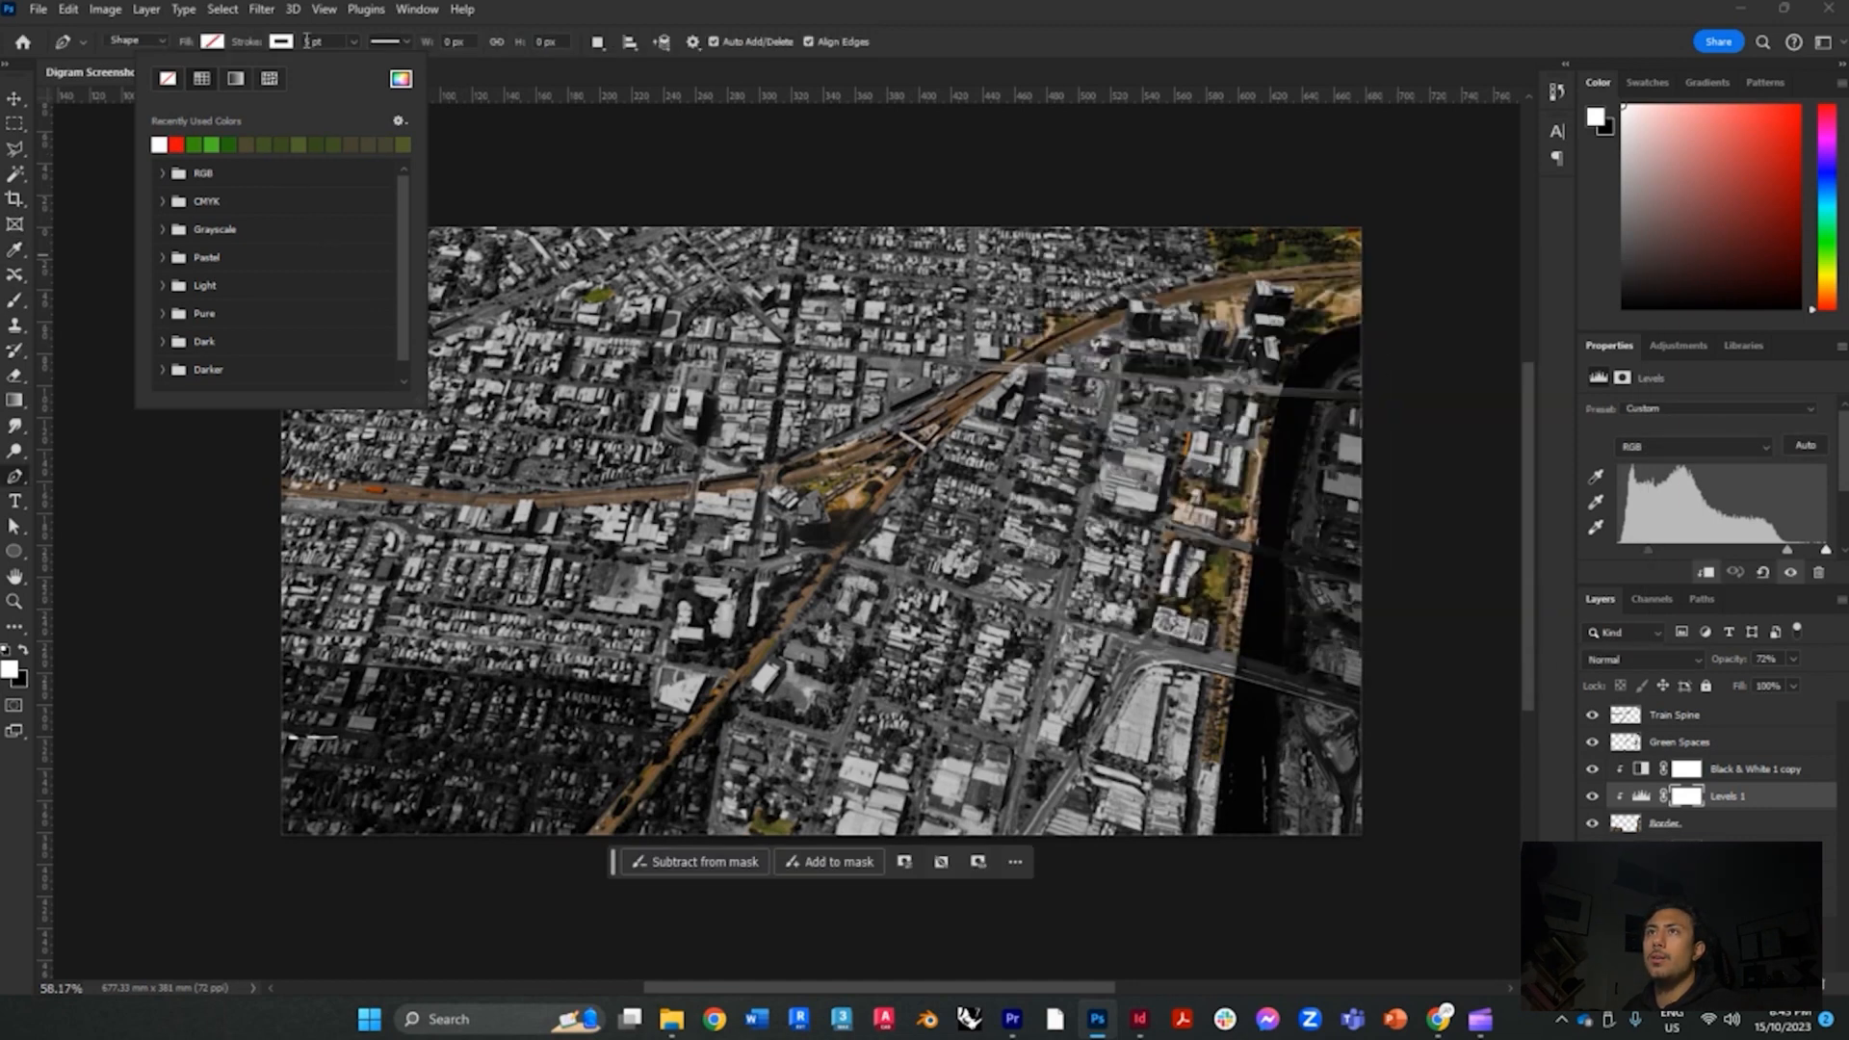
Make the Pen shape's stroke a dashed line with a width of 10 pt
click(389, 41)
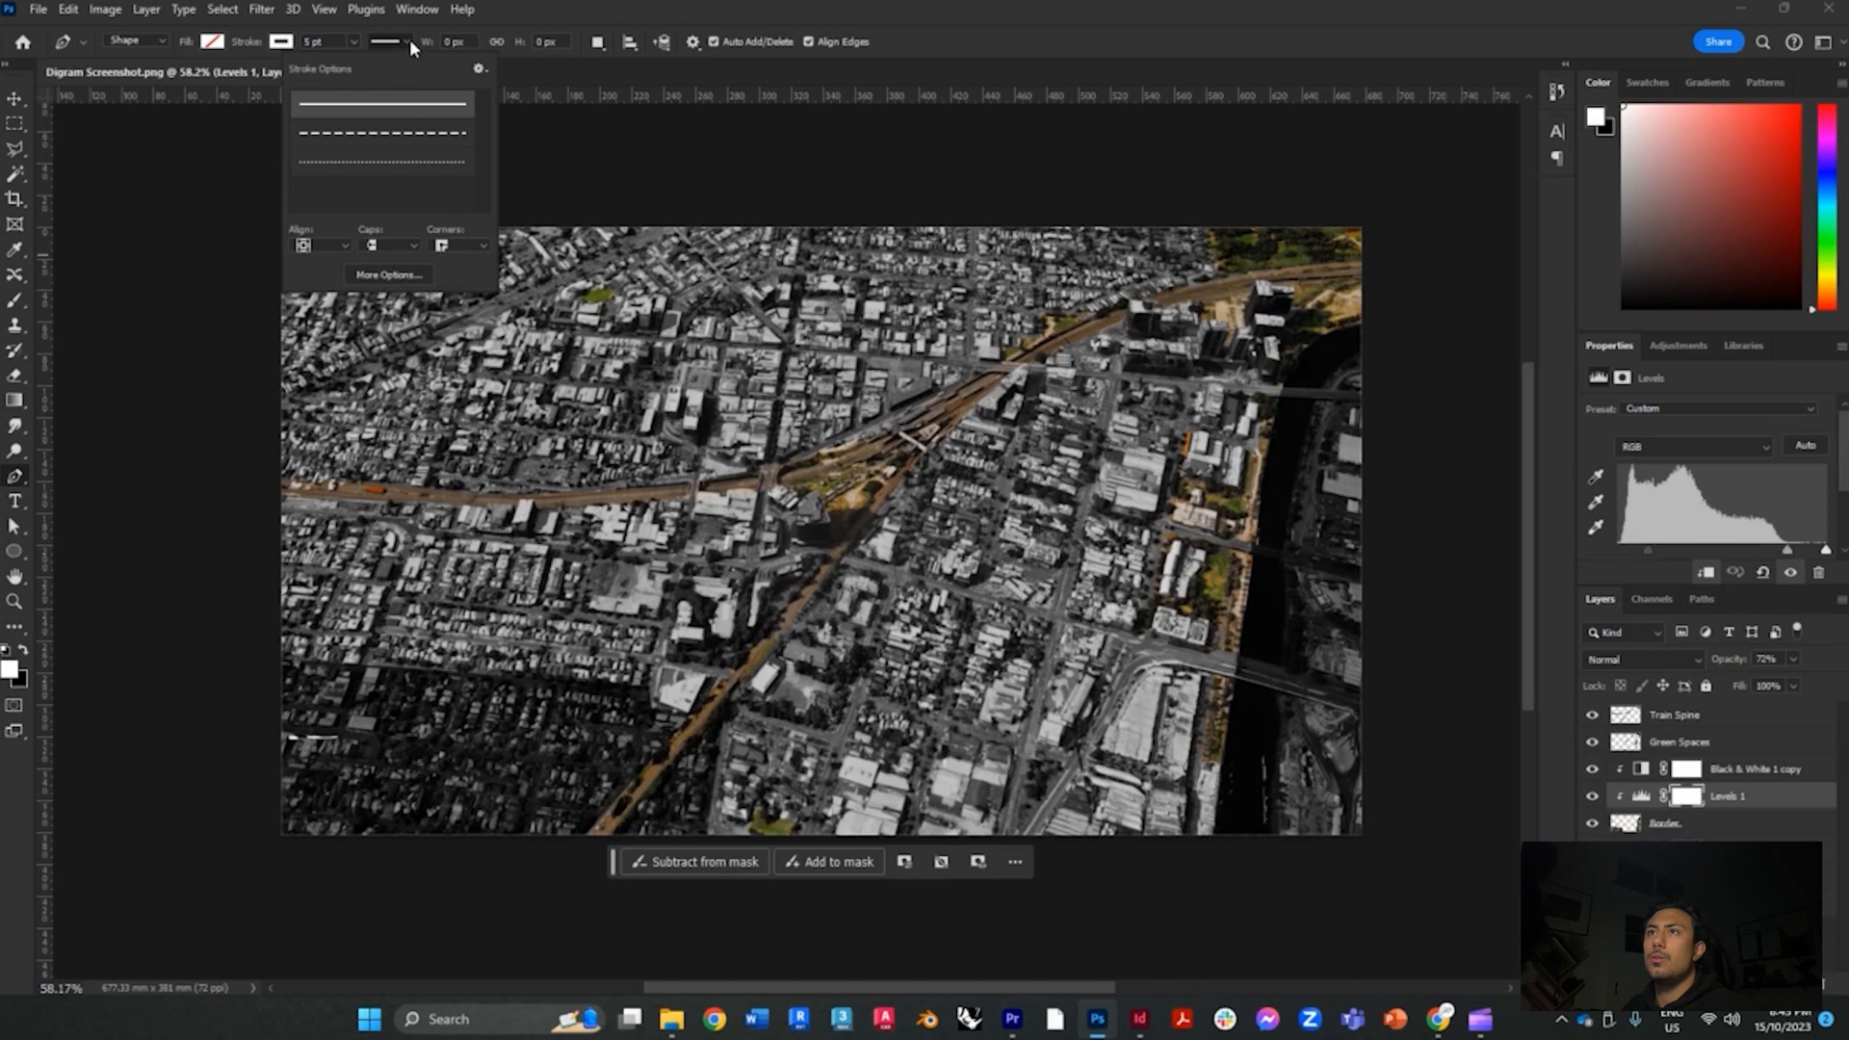
click(380, 141)
click(353, 43)
drag(353, 62, 344, 62)
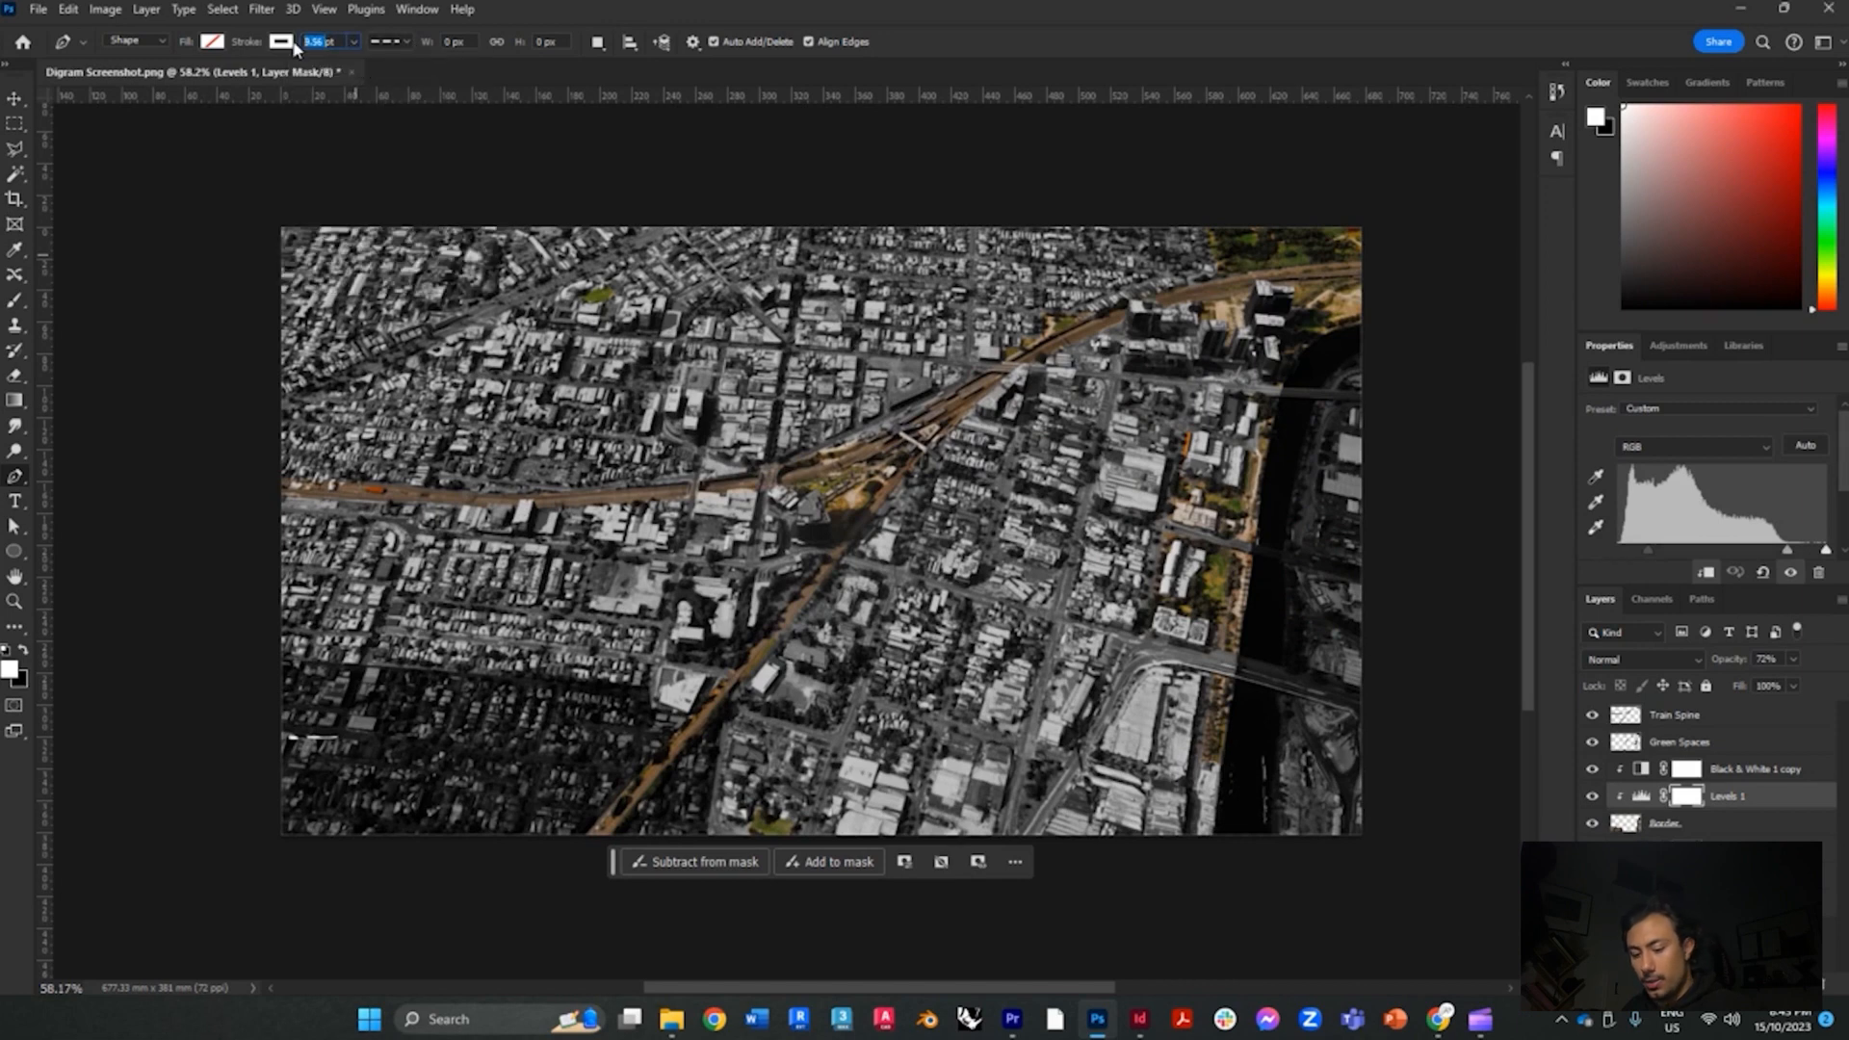
text(10)
key(Return)
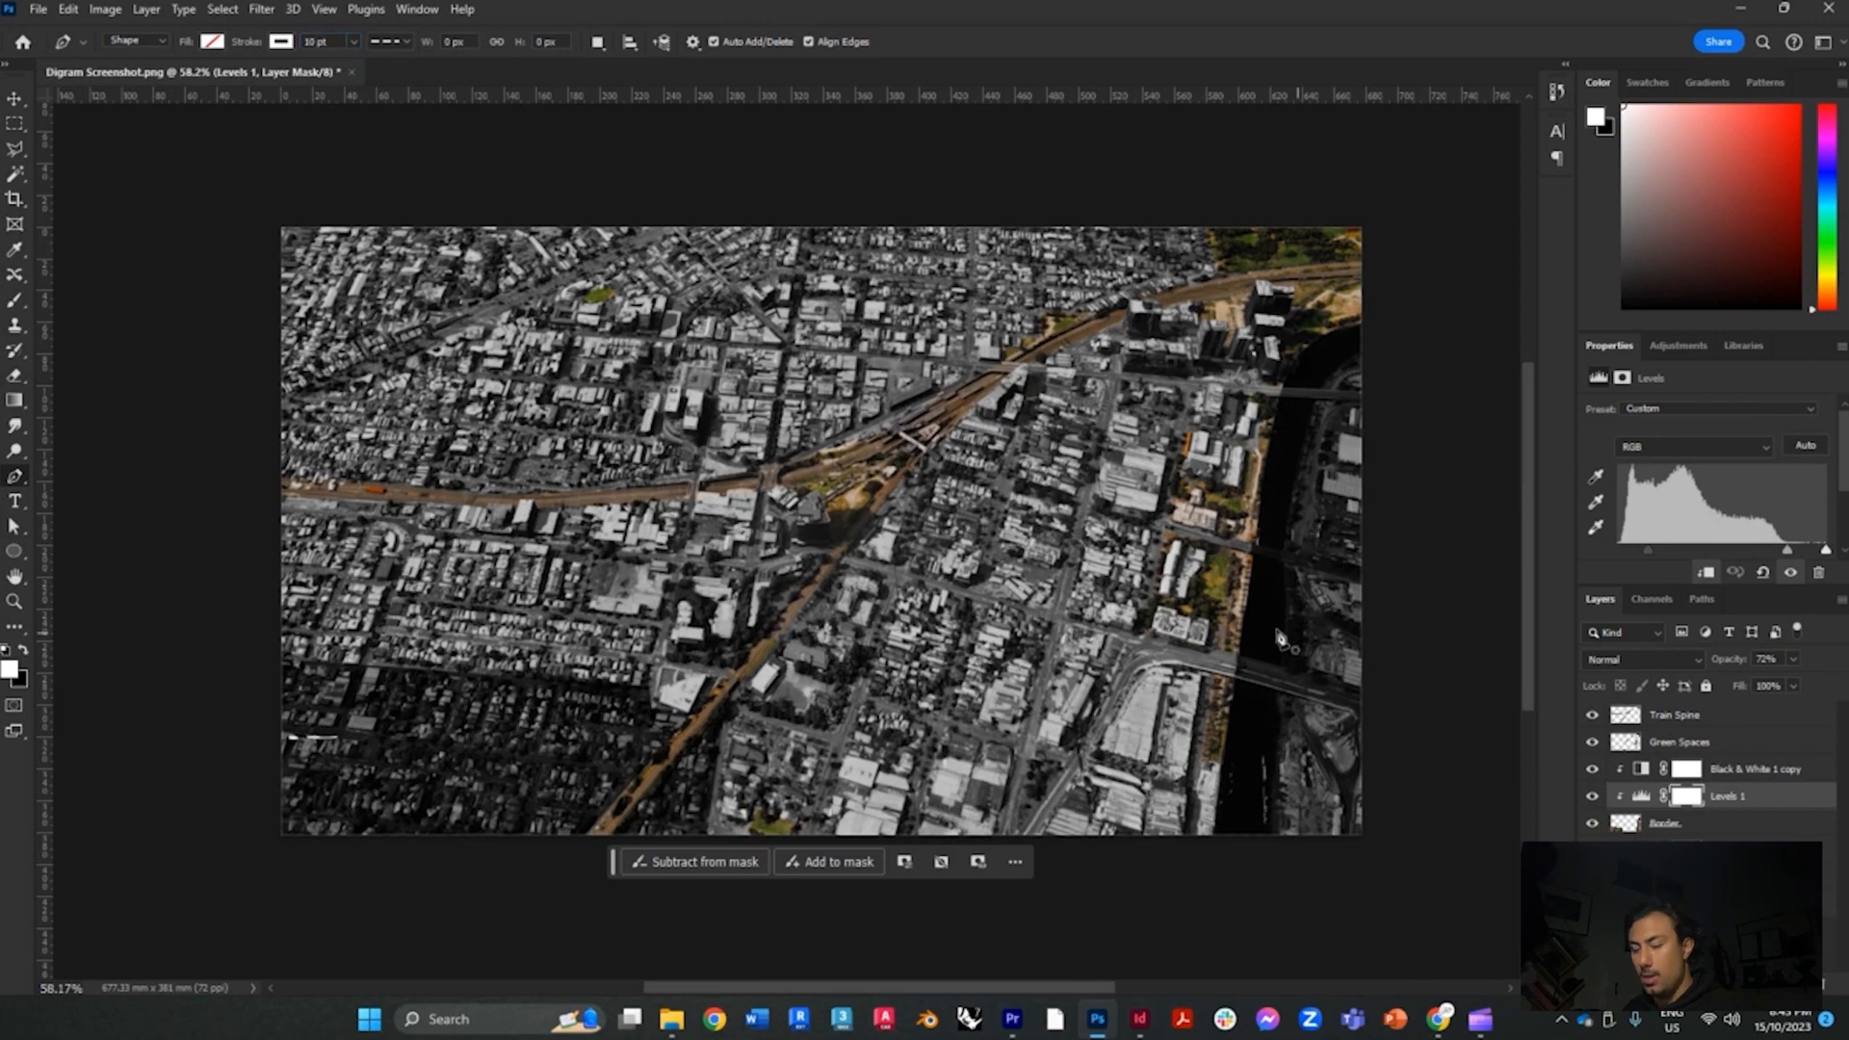
Draw the dashed border with the Pen tool along the river's west bank, from the image's lower edge to its right edge
scroll(1406, 847, up, 2)
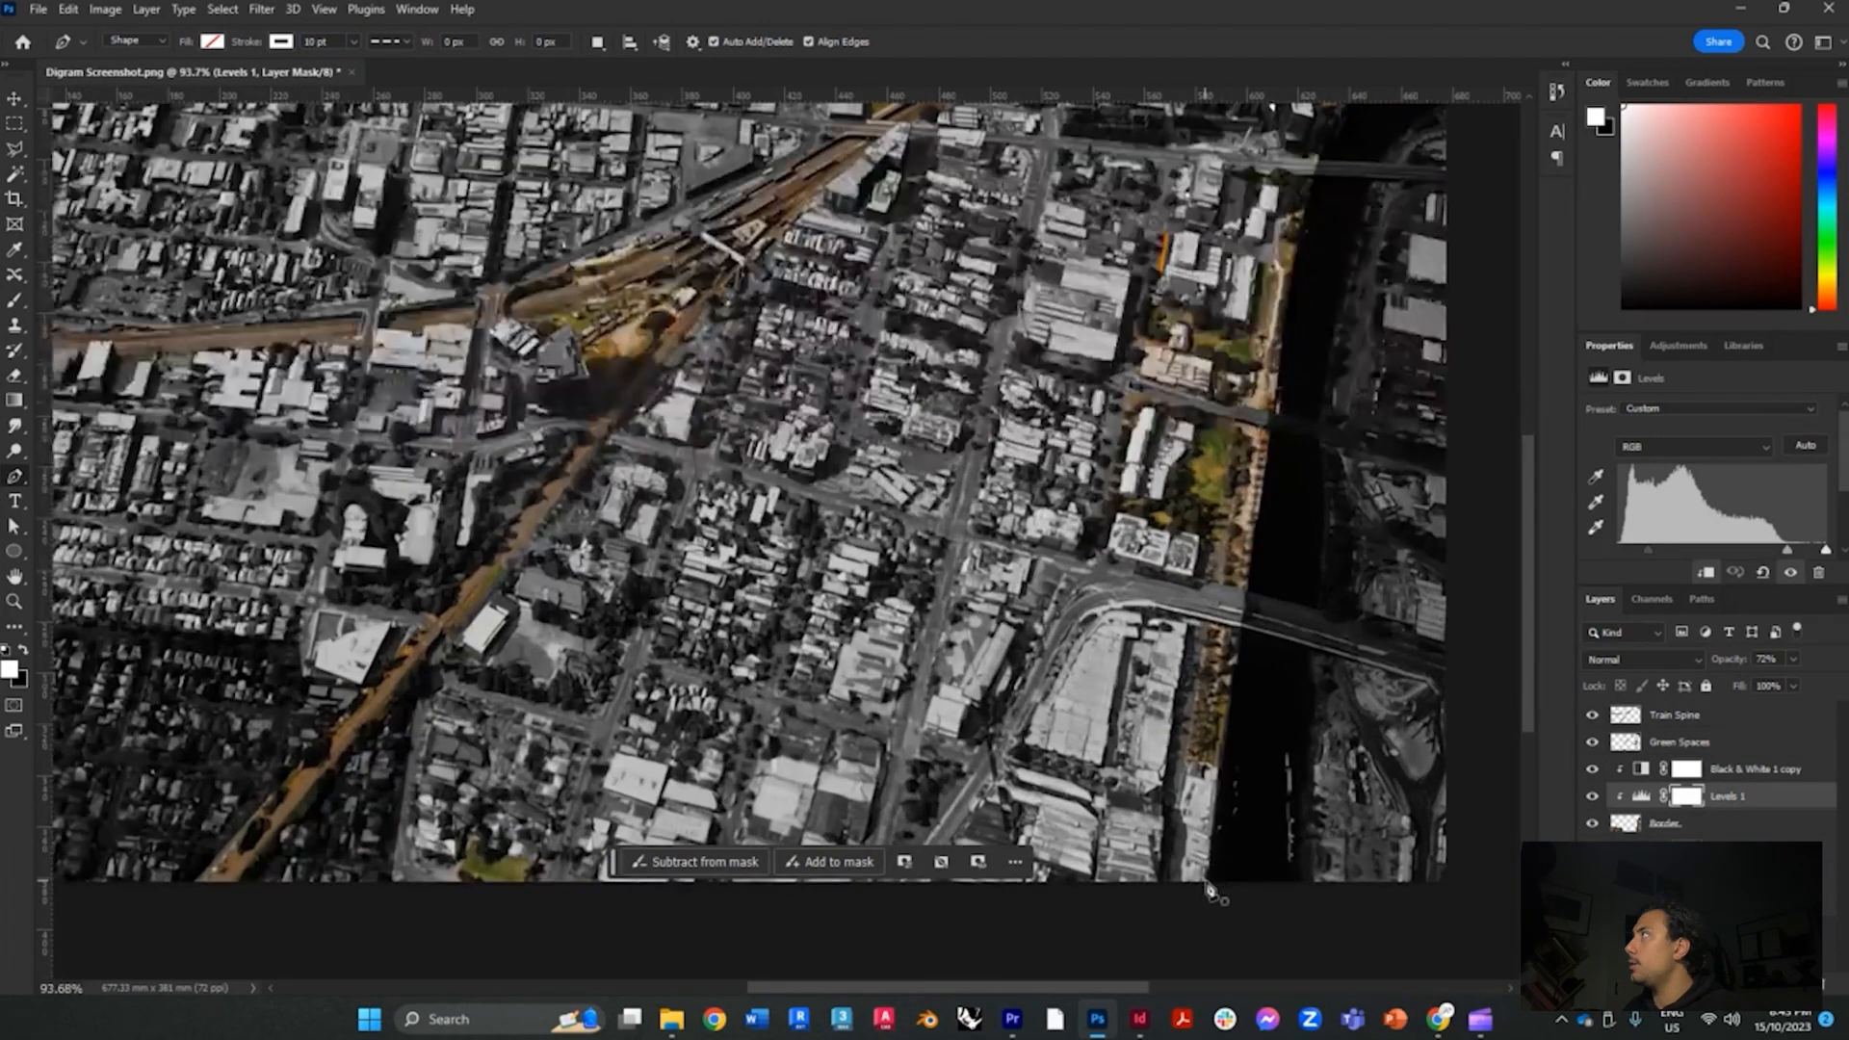
click(1206, 884)
click(1224, 747)
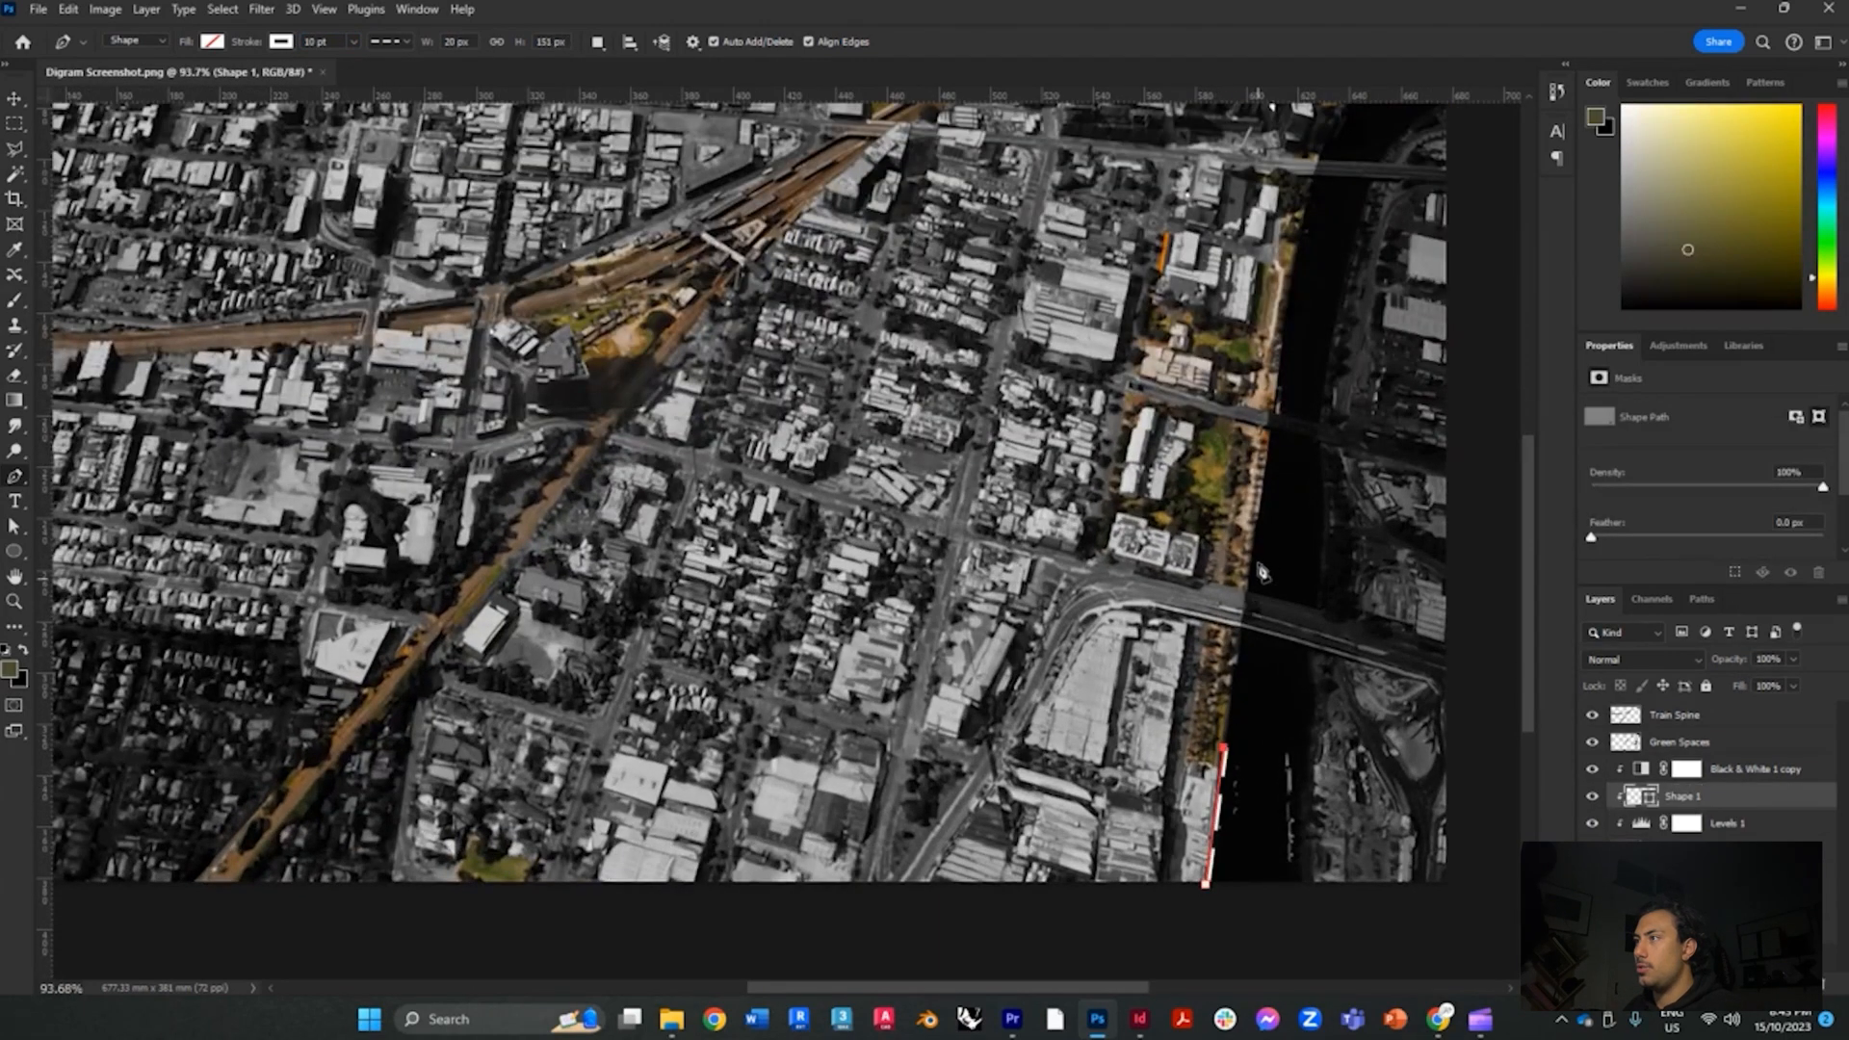
click(1253, 524)
click(1279, 360)
scroll(1279, 359, down, 2)
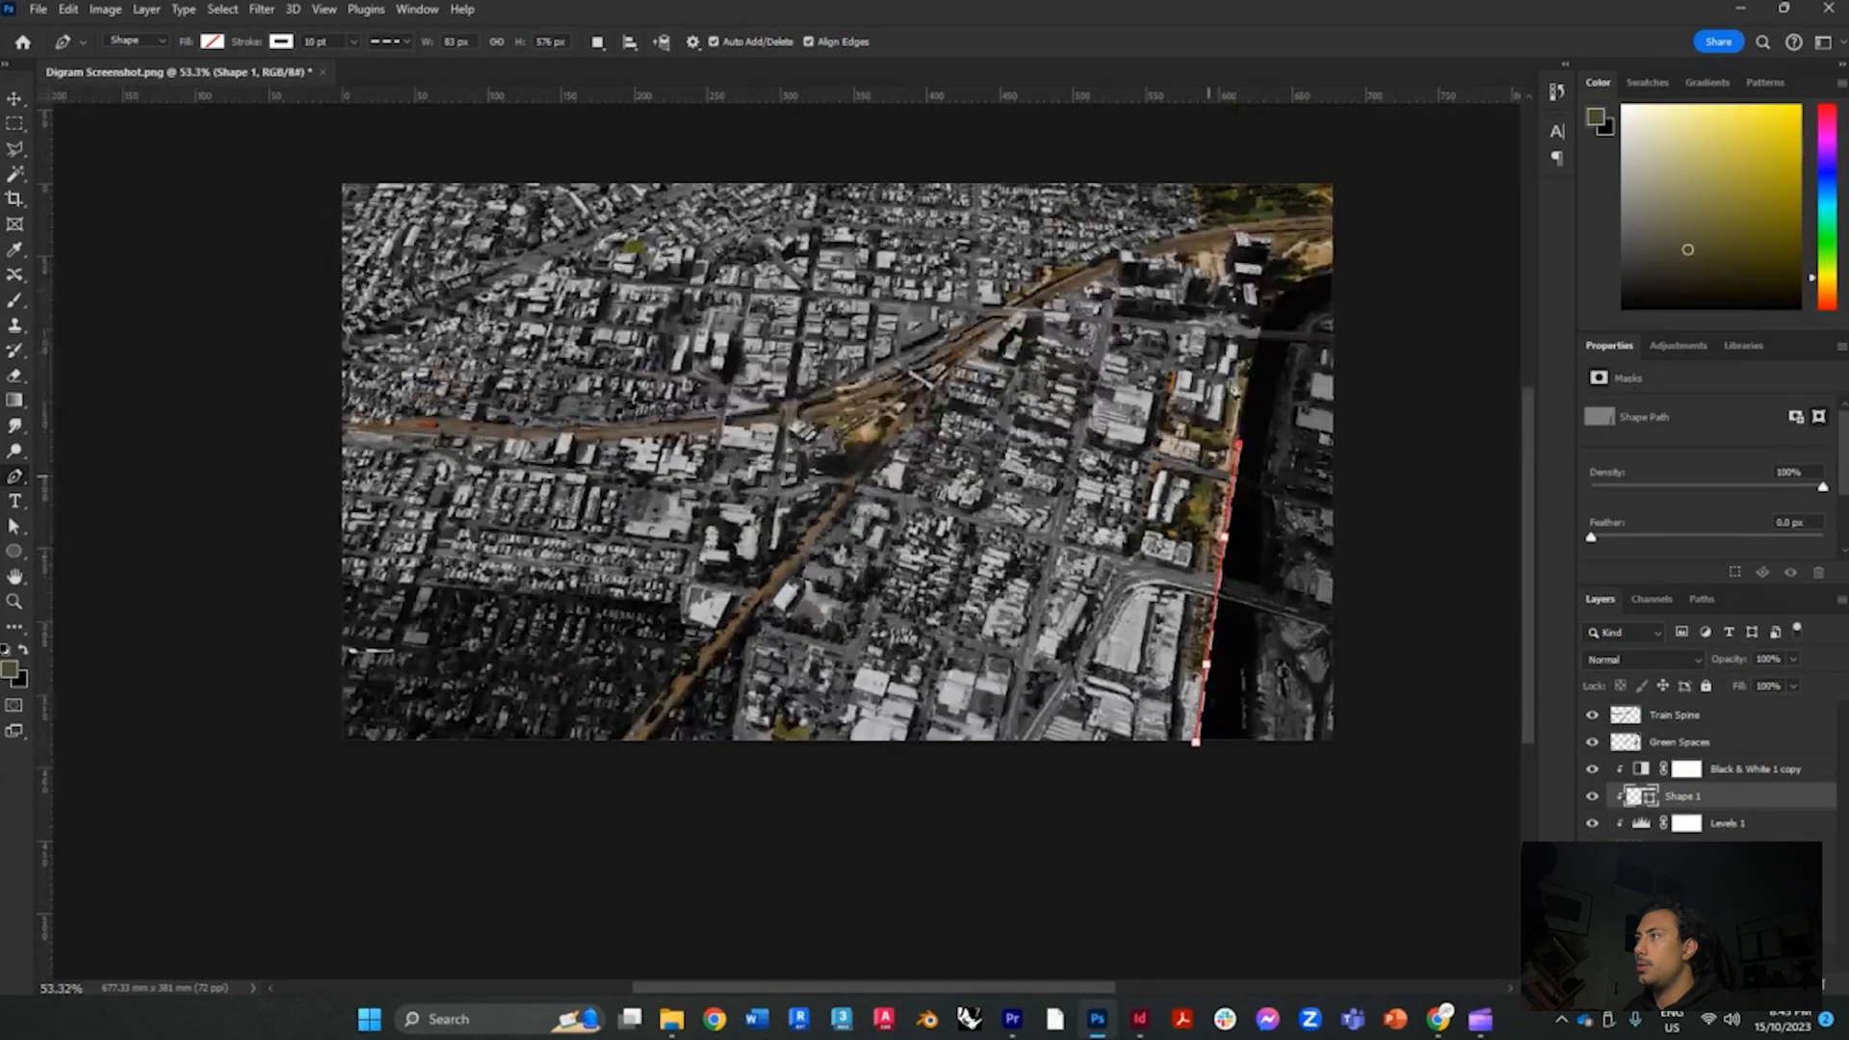
scroll(1250, 321, up, 2)
click(1245, 407)
click(1259, 317)
click(1286, 298)
click(1315, 276)
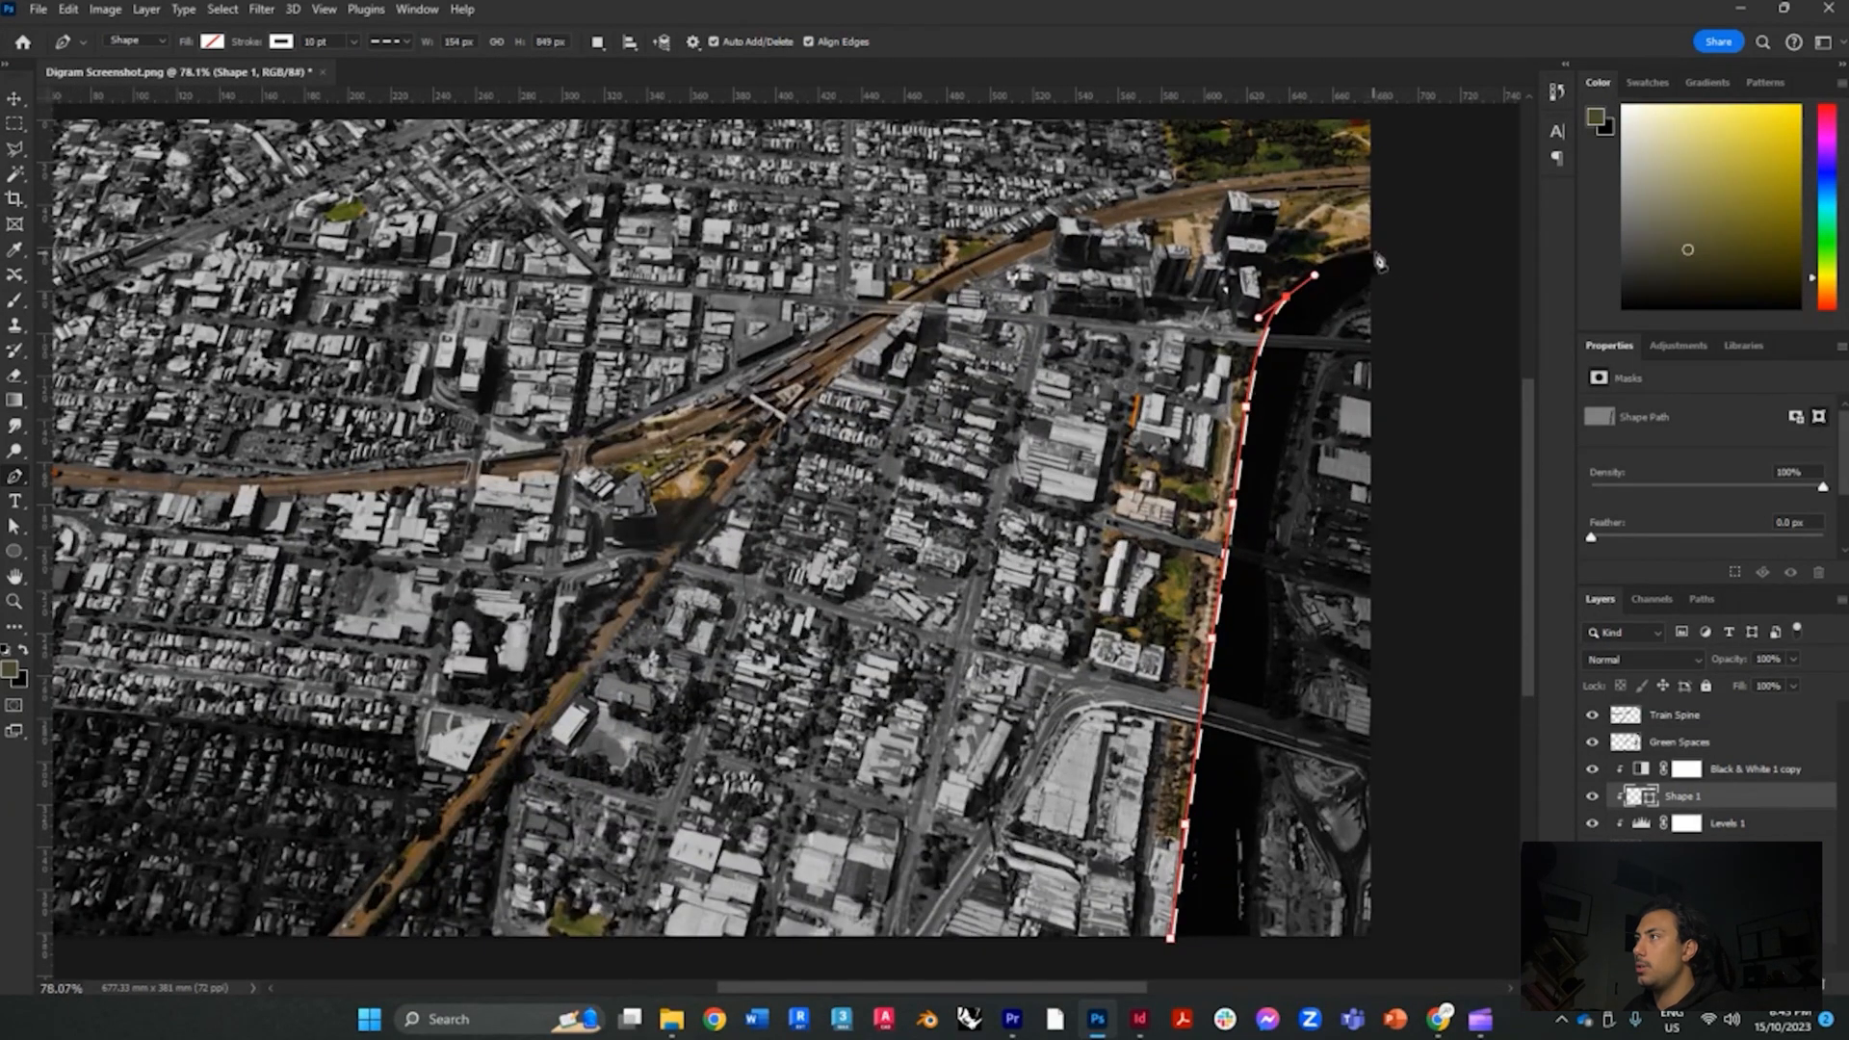
drag(1376, 254, 1439, 246)
Move the Shape 1 layer to the top of the layer stack and add a new layer above it
scroll(1387, 383, down, 5)
scroll(1386, 383, up, 4)
drag(1732, 796, 1732, 705)
key(ctrl+shift+alt+n)
Draw a second dashed border around the darkened southwest area, from below the image up to the railway and across to the left edge
drag(820, 865, 820, 851)
click(852, 619)
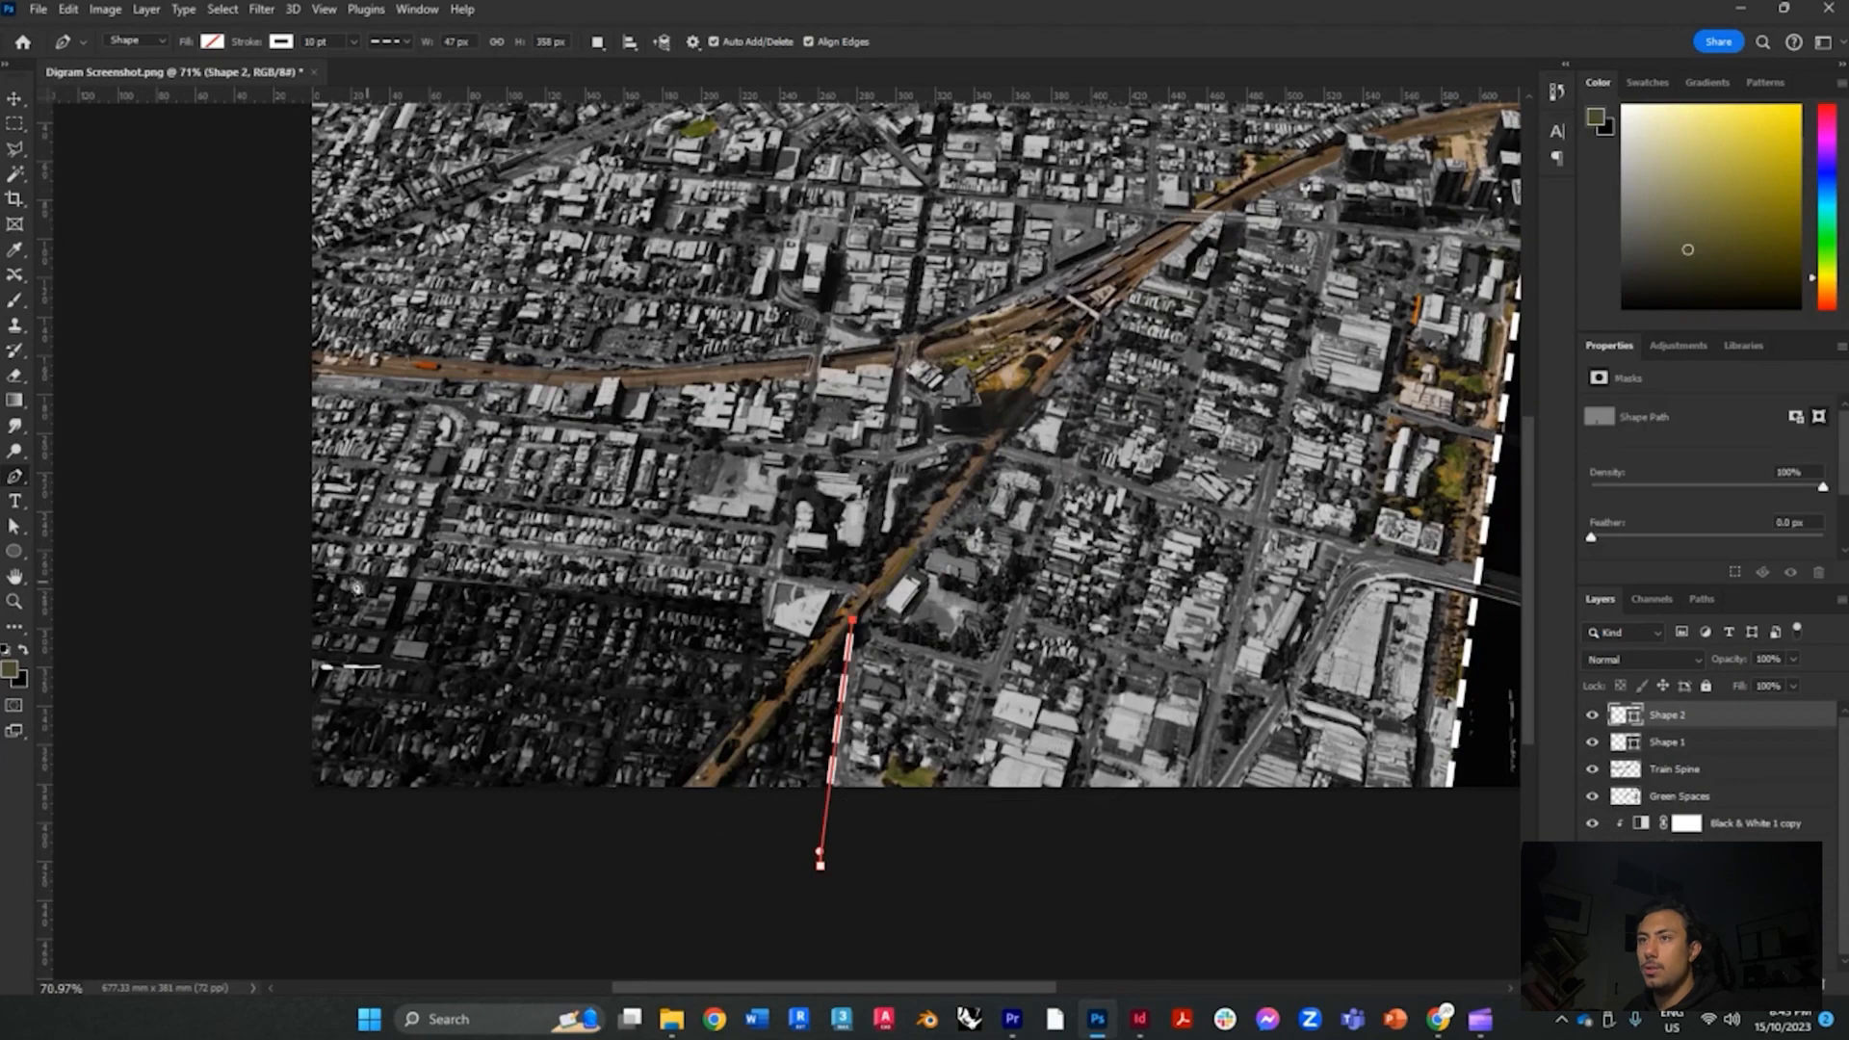
click(304, 574)
scroll(489, 626, down, 5)
scroll(553, 558, up, 2)
click(13, 123)
Erase the part of the Train Spine layer that runs through the darkened area beyond the dashed border
click(1679, 771)
key(e)
scroll(647, 737, up, 4)
drag(578, 737, 688, 570)
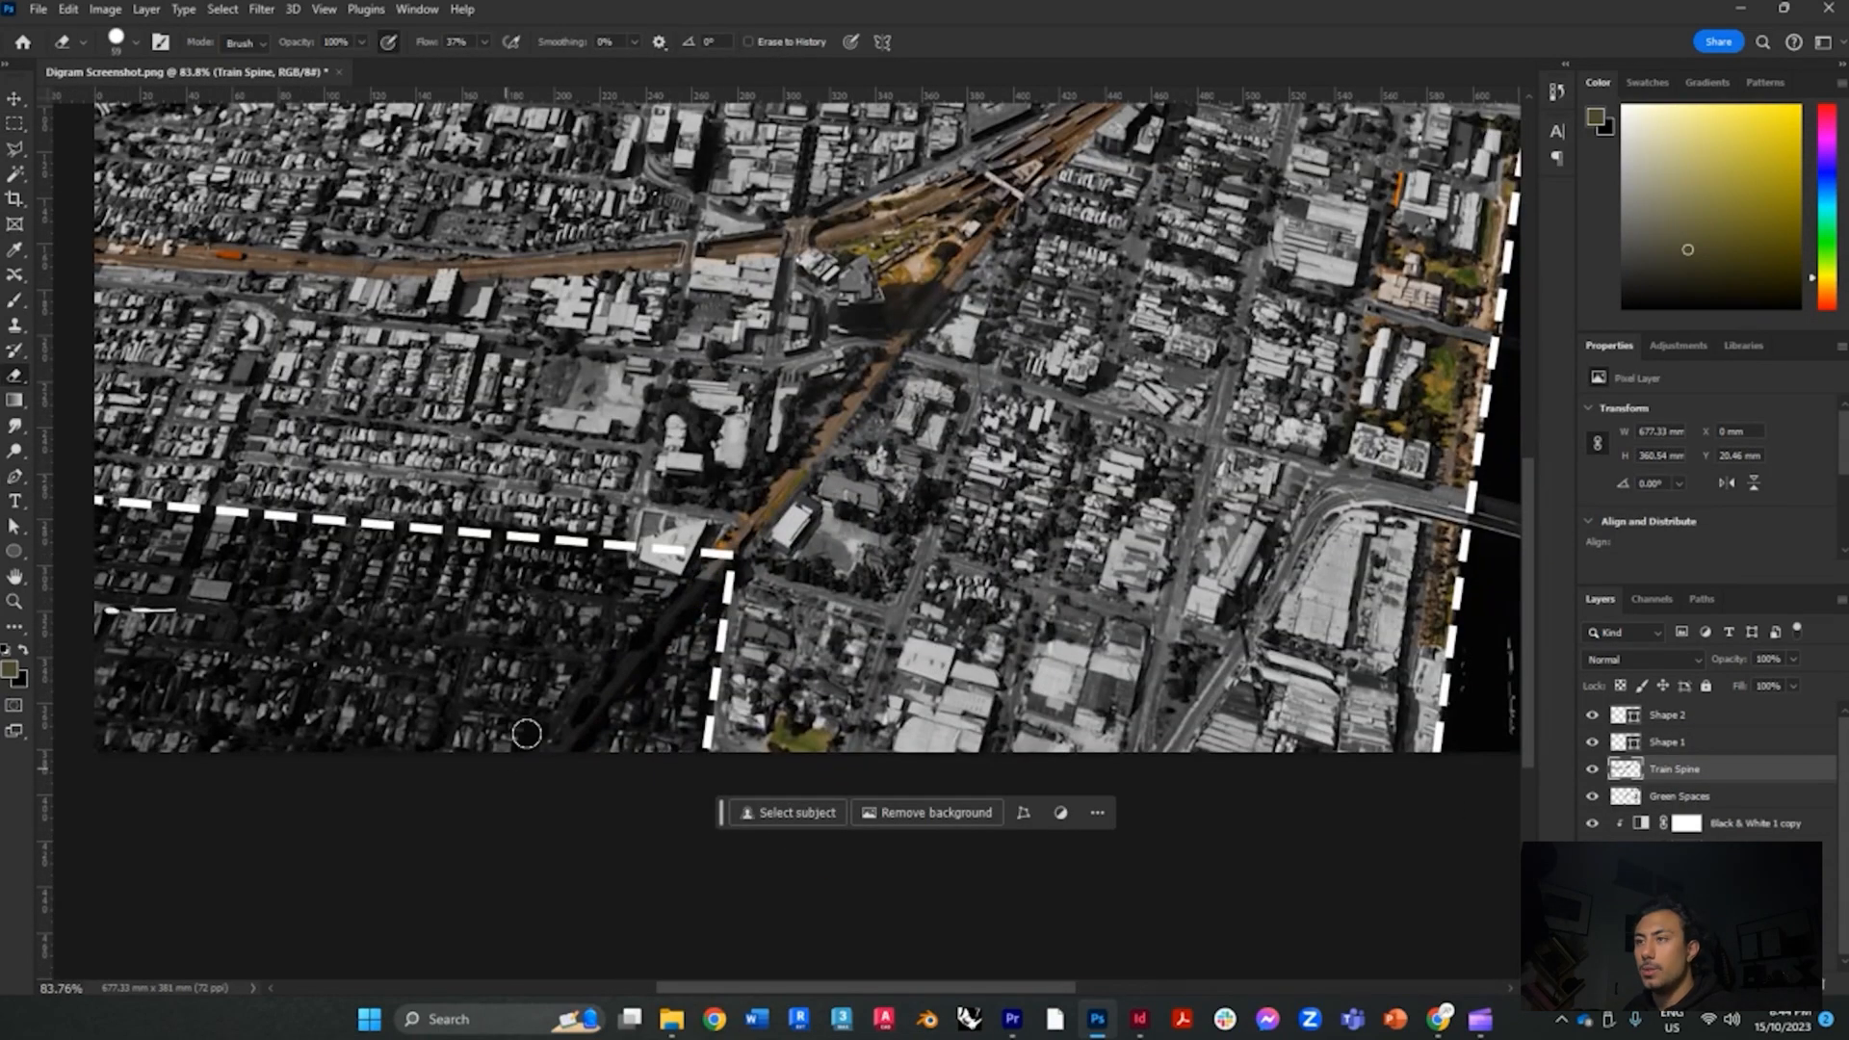
scroll(982, 379, down, 3)
scroll(1156, 562, up, 1)
scroll(844, 562, up, 2)
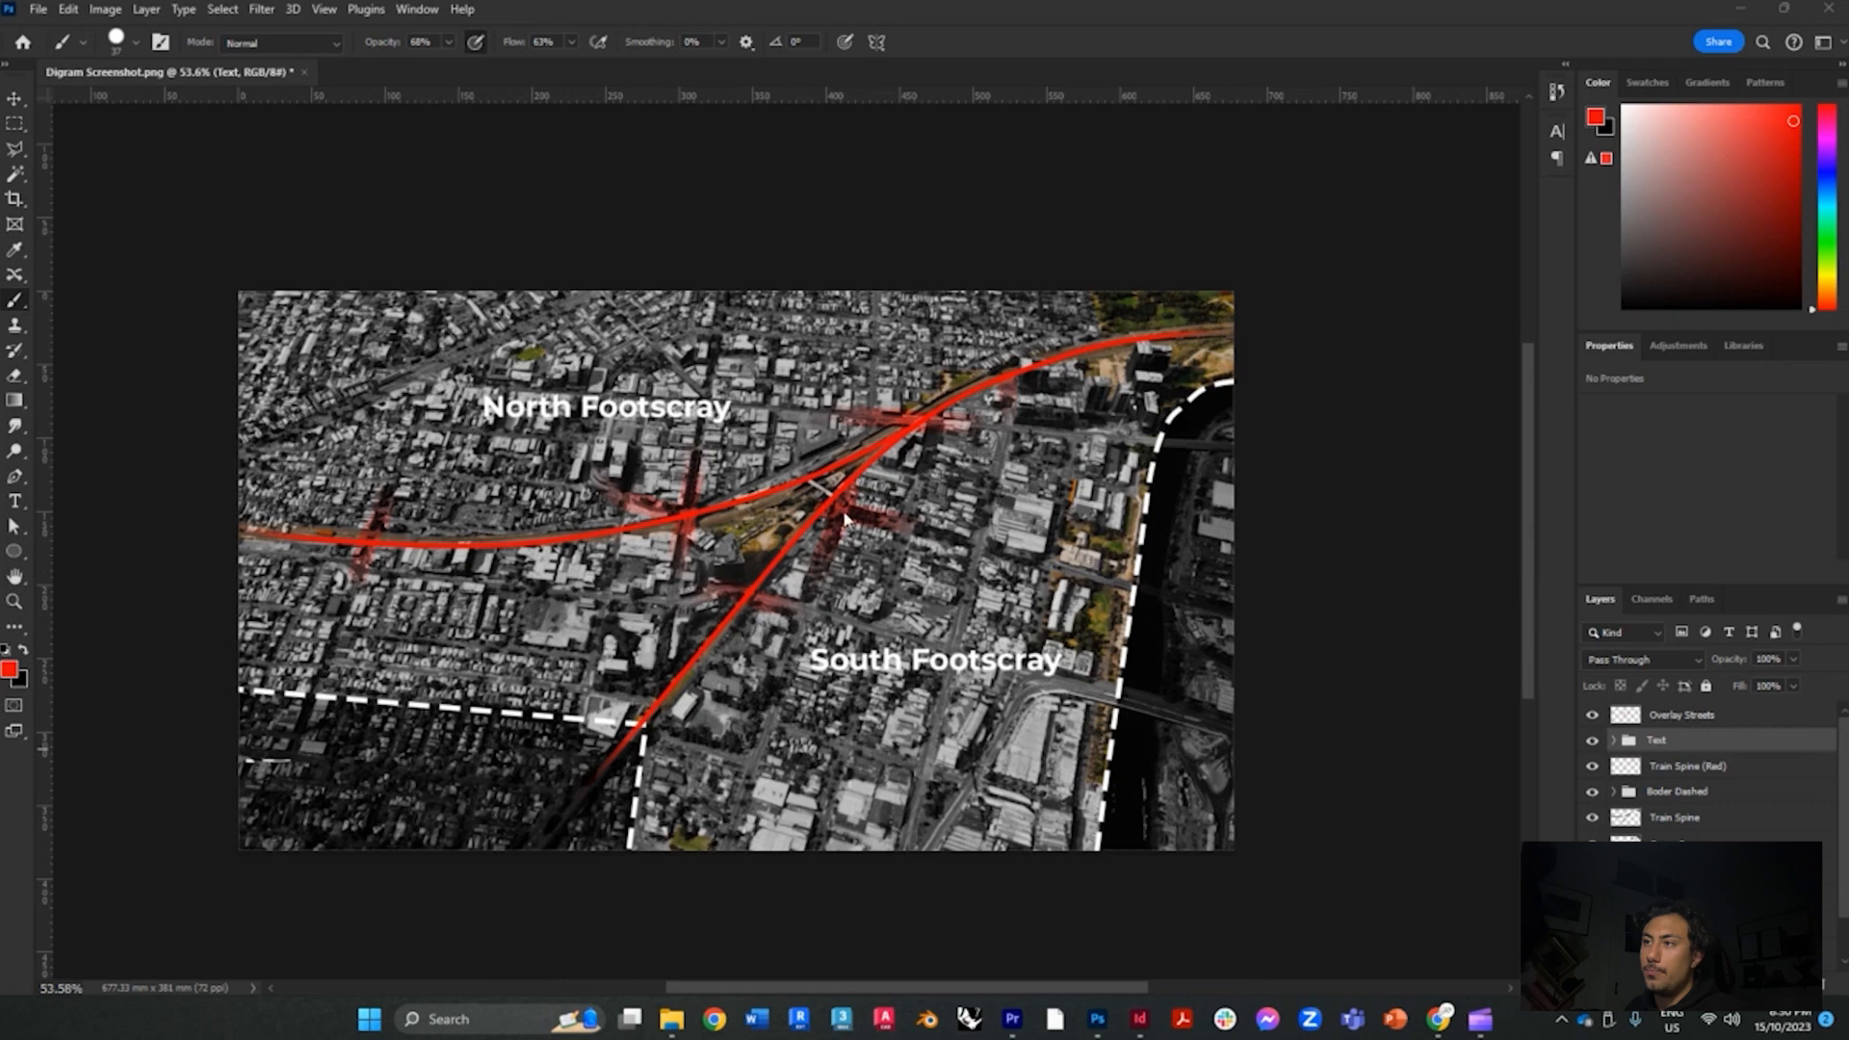
Toggle the Text group's visibility off and on to compare the diagram with and without its labels
click(1592, 742)
click(1592, 742)
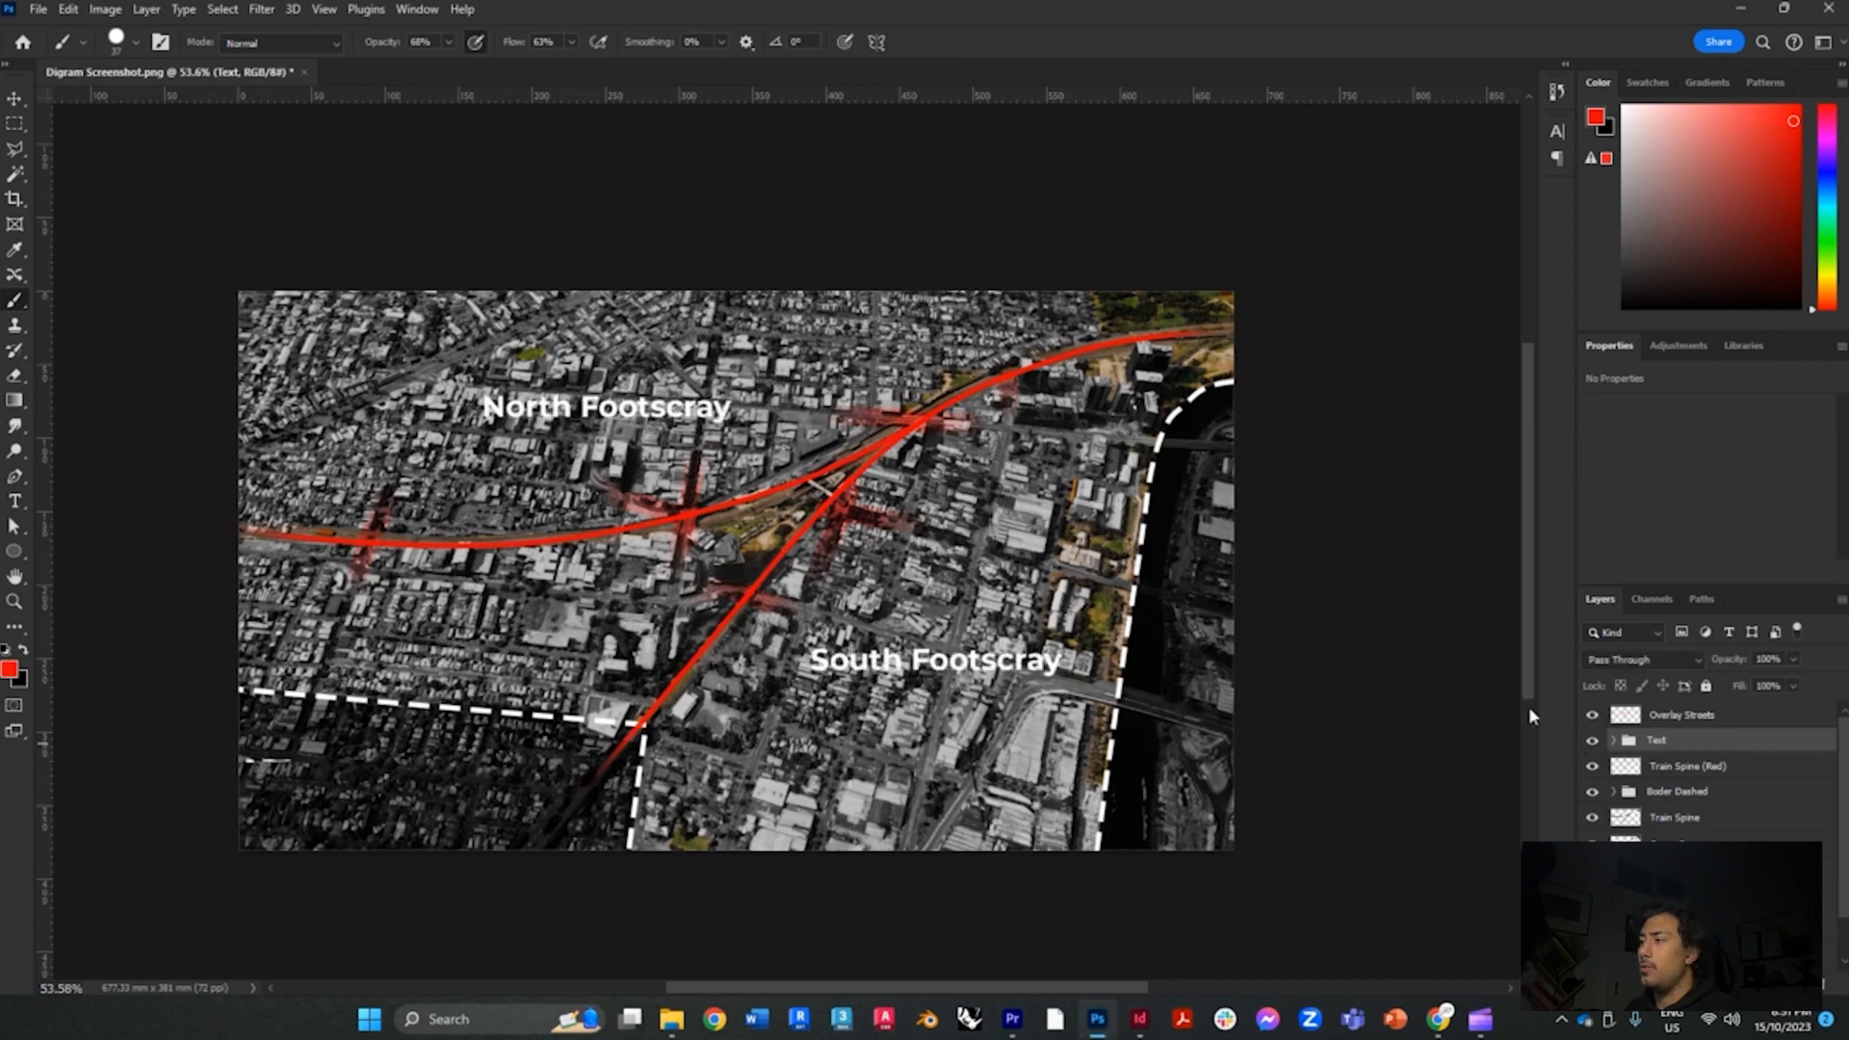
Add a drop shadow with 11% spread and 24 px size to the South Footscray text layer in the Text group
click(1614, 741)
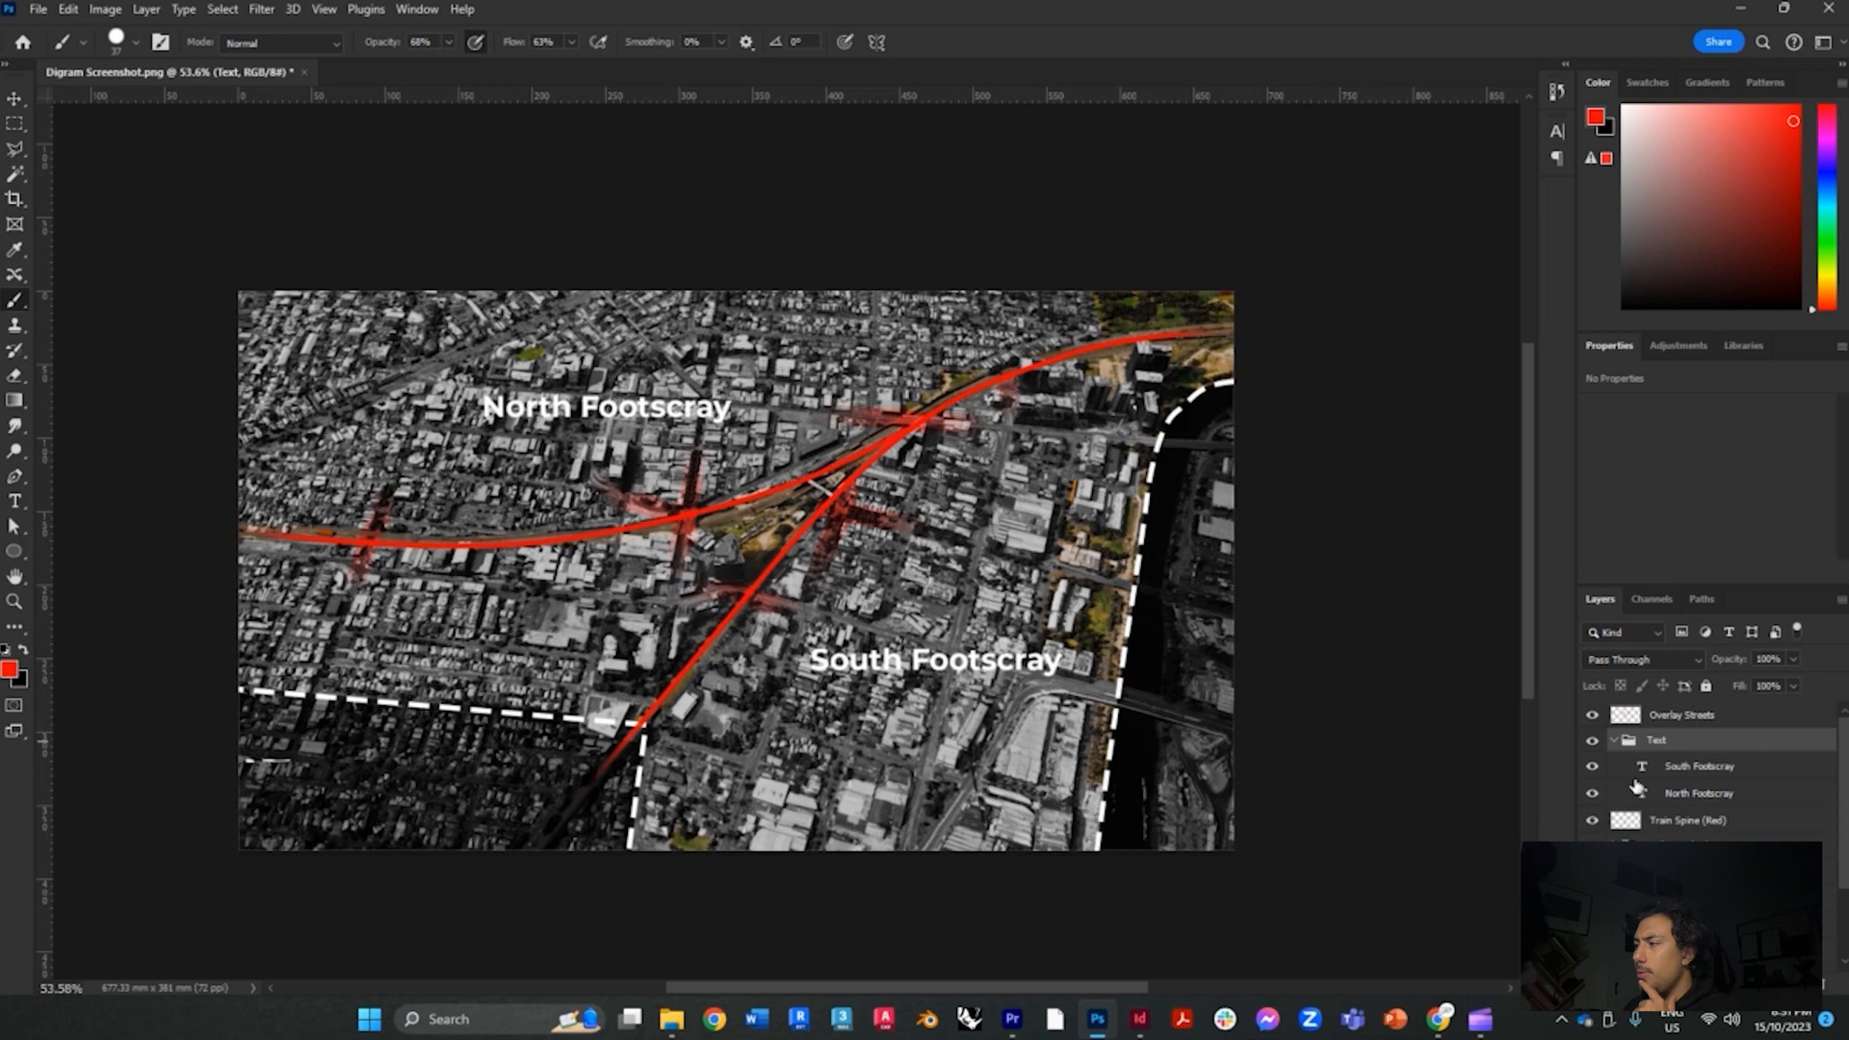
click(1687, 770)
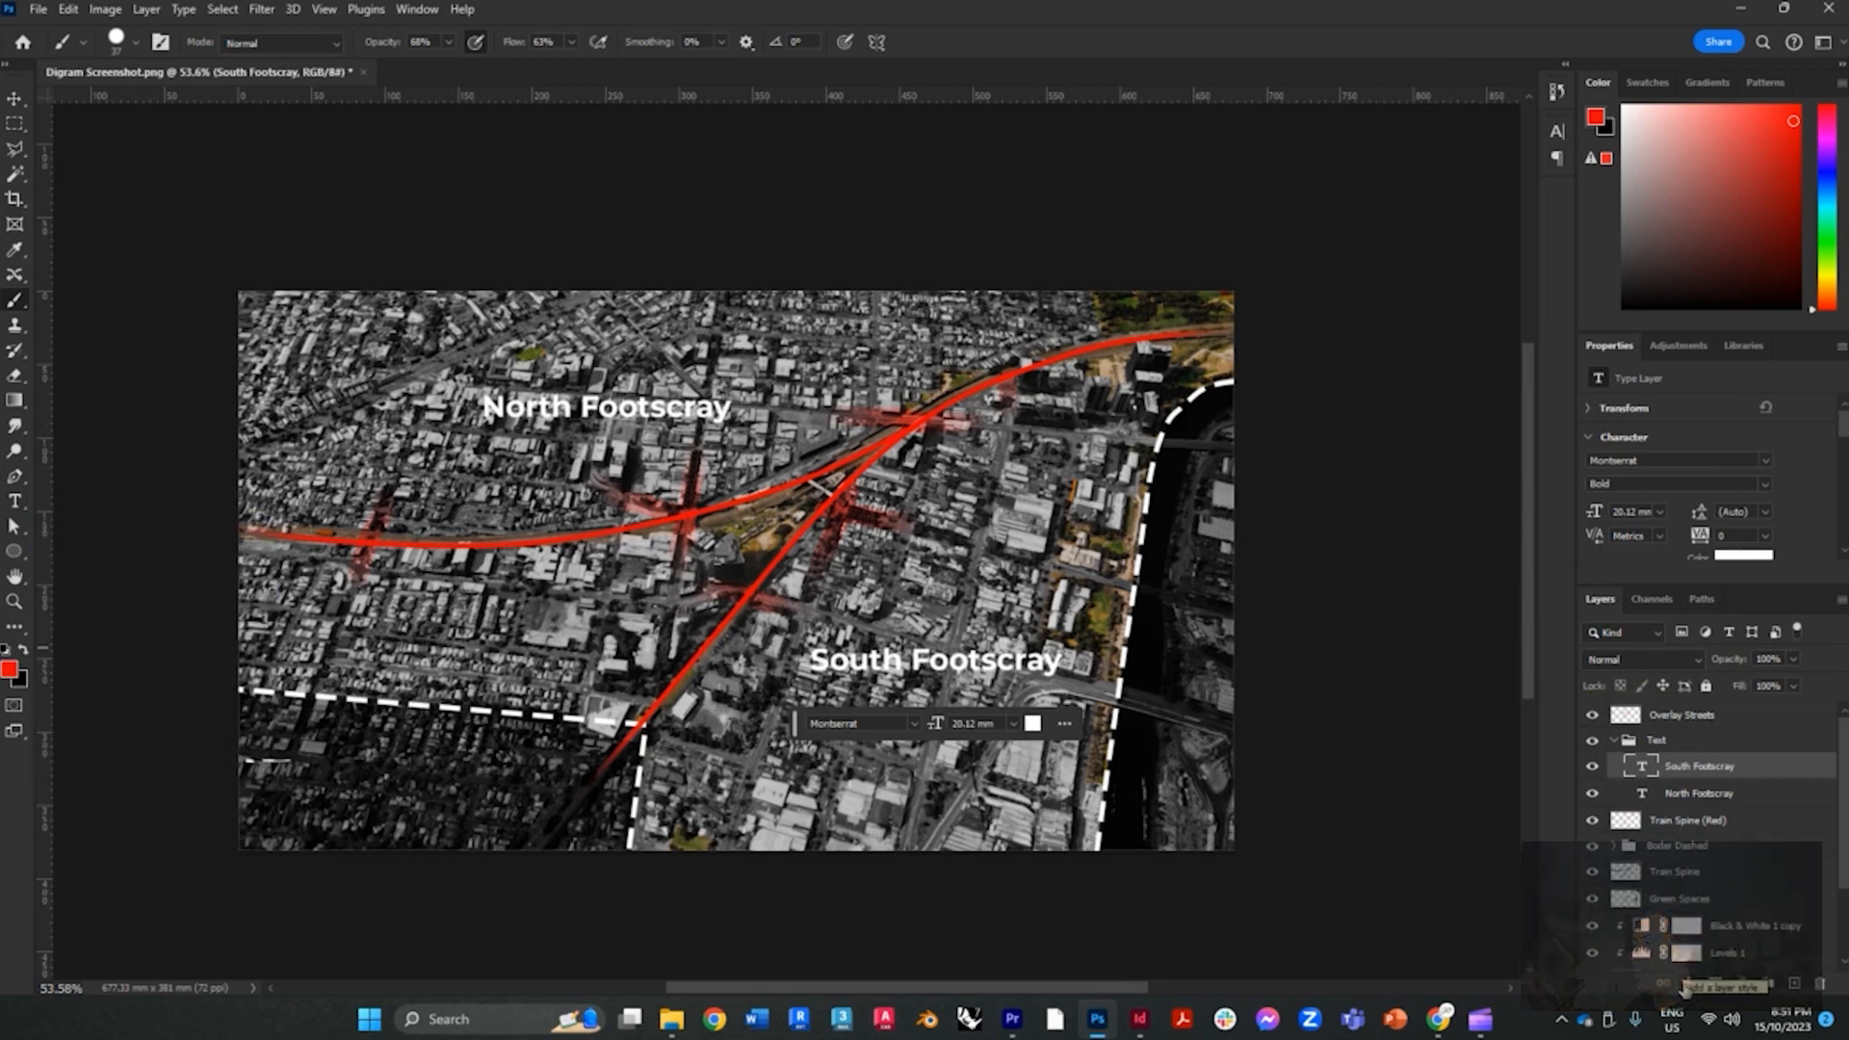
click(1685, 984)
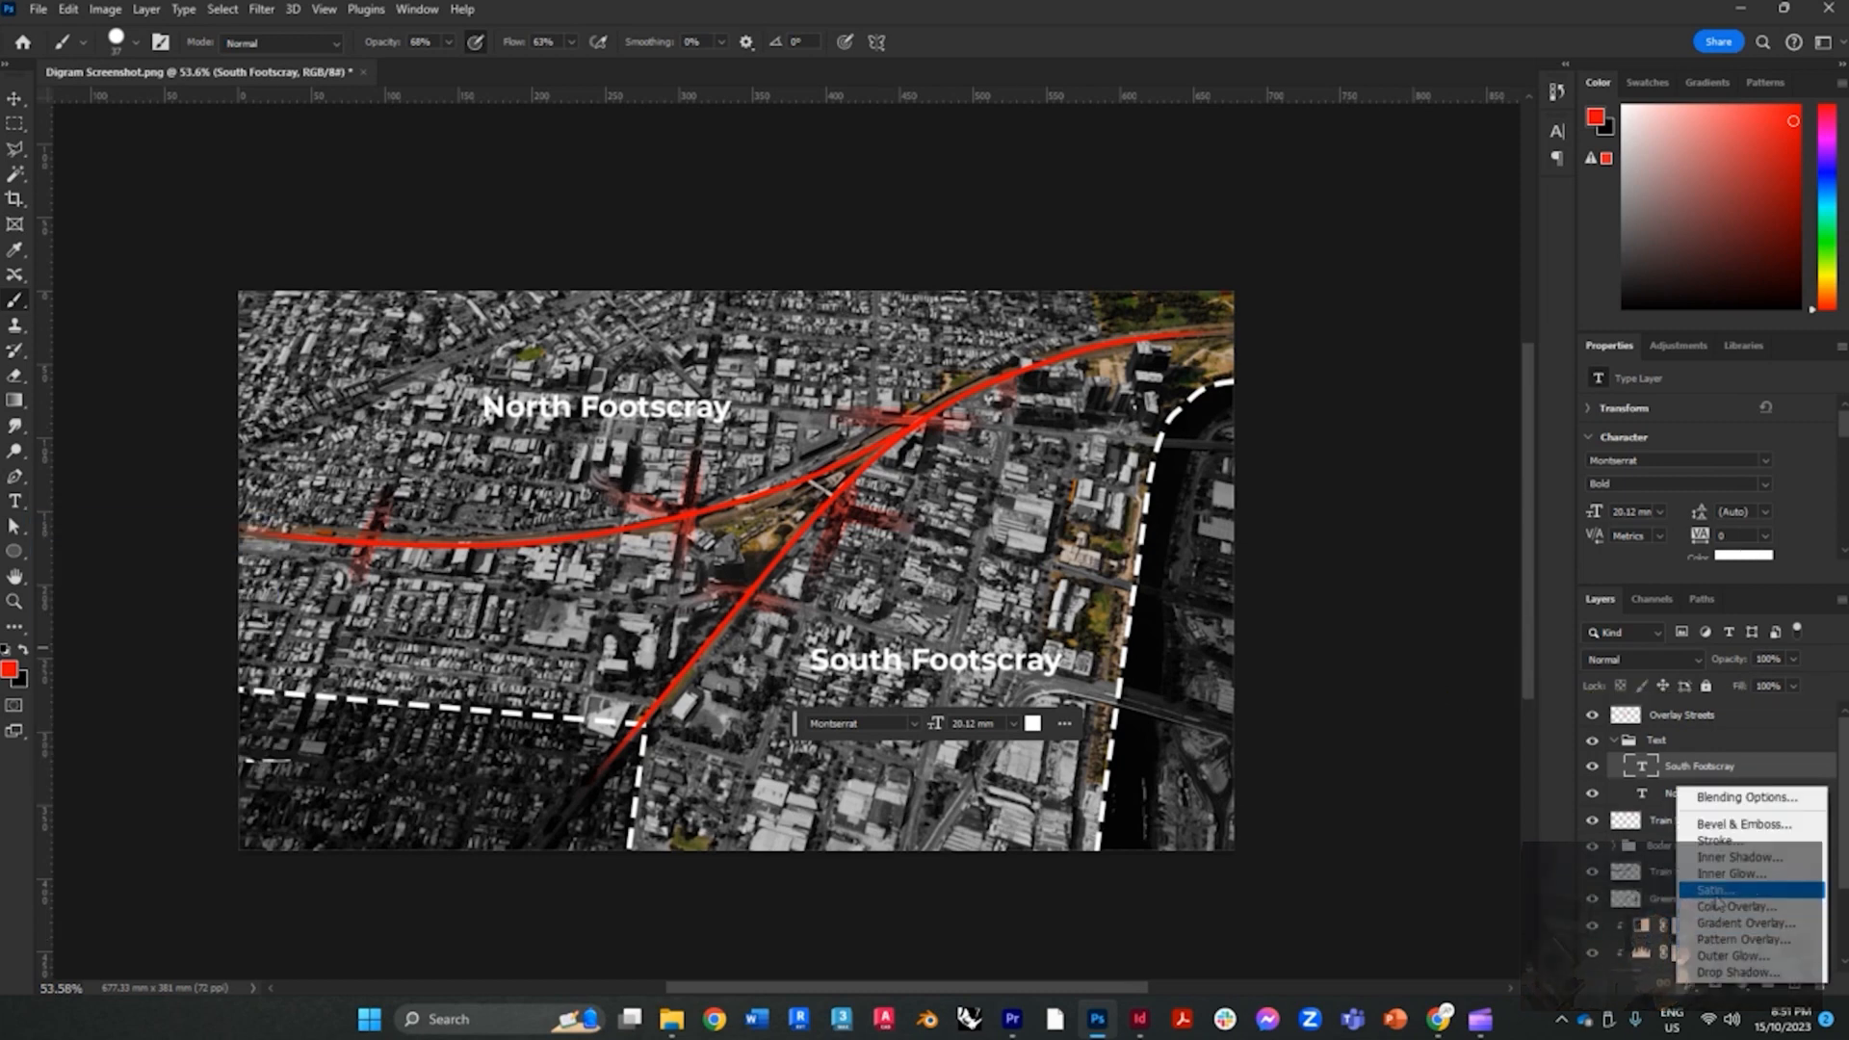
click(1735, 963)
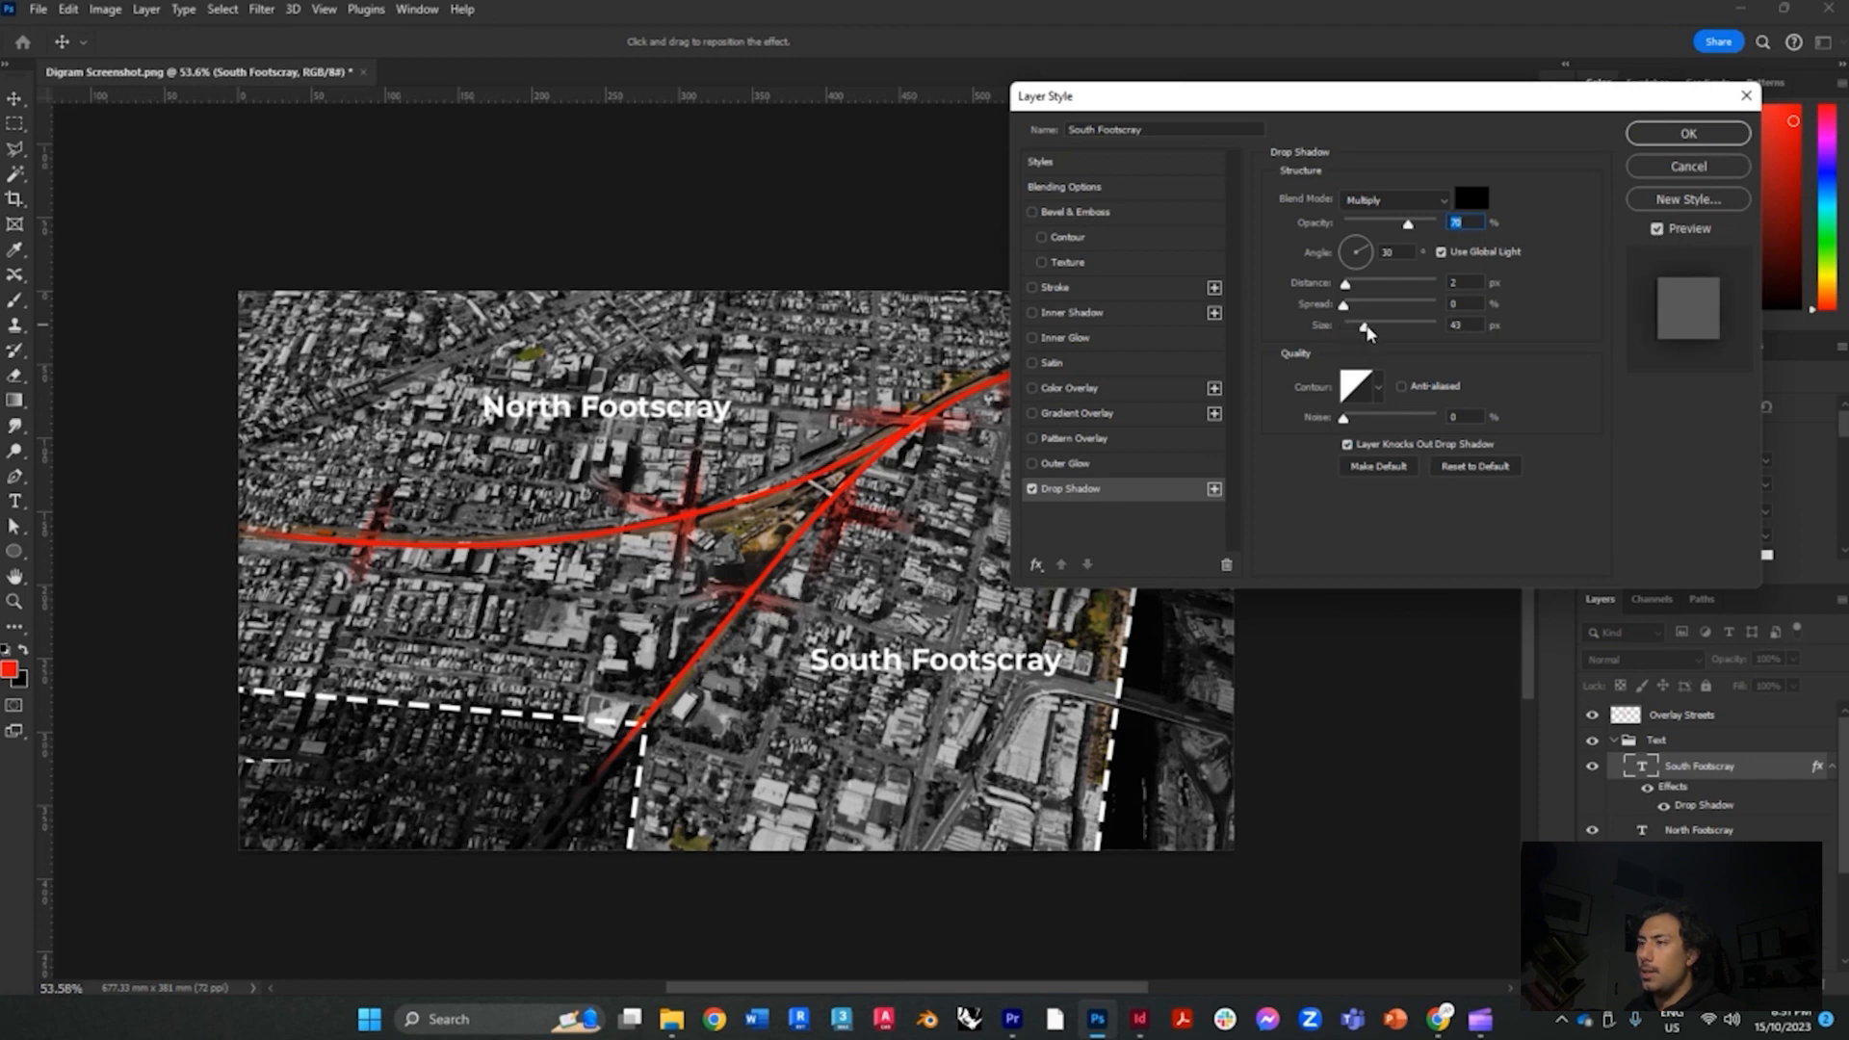
drag(1362, 327, 1358, 309)
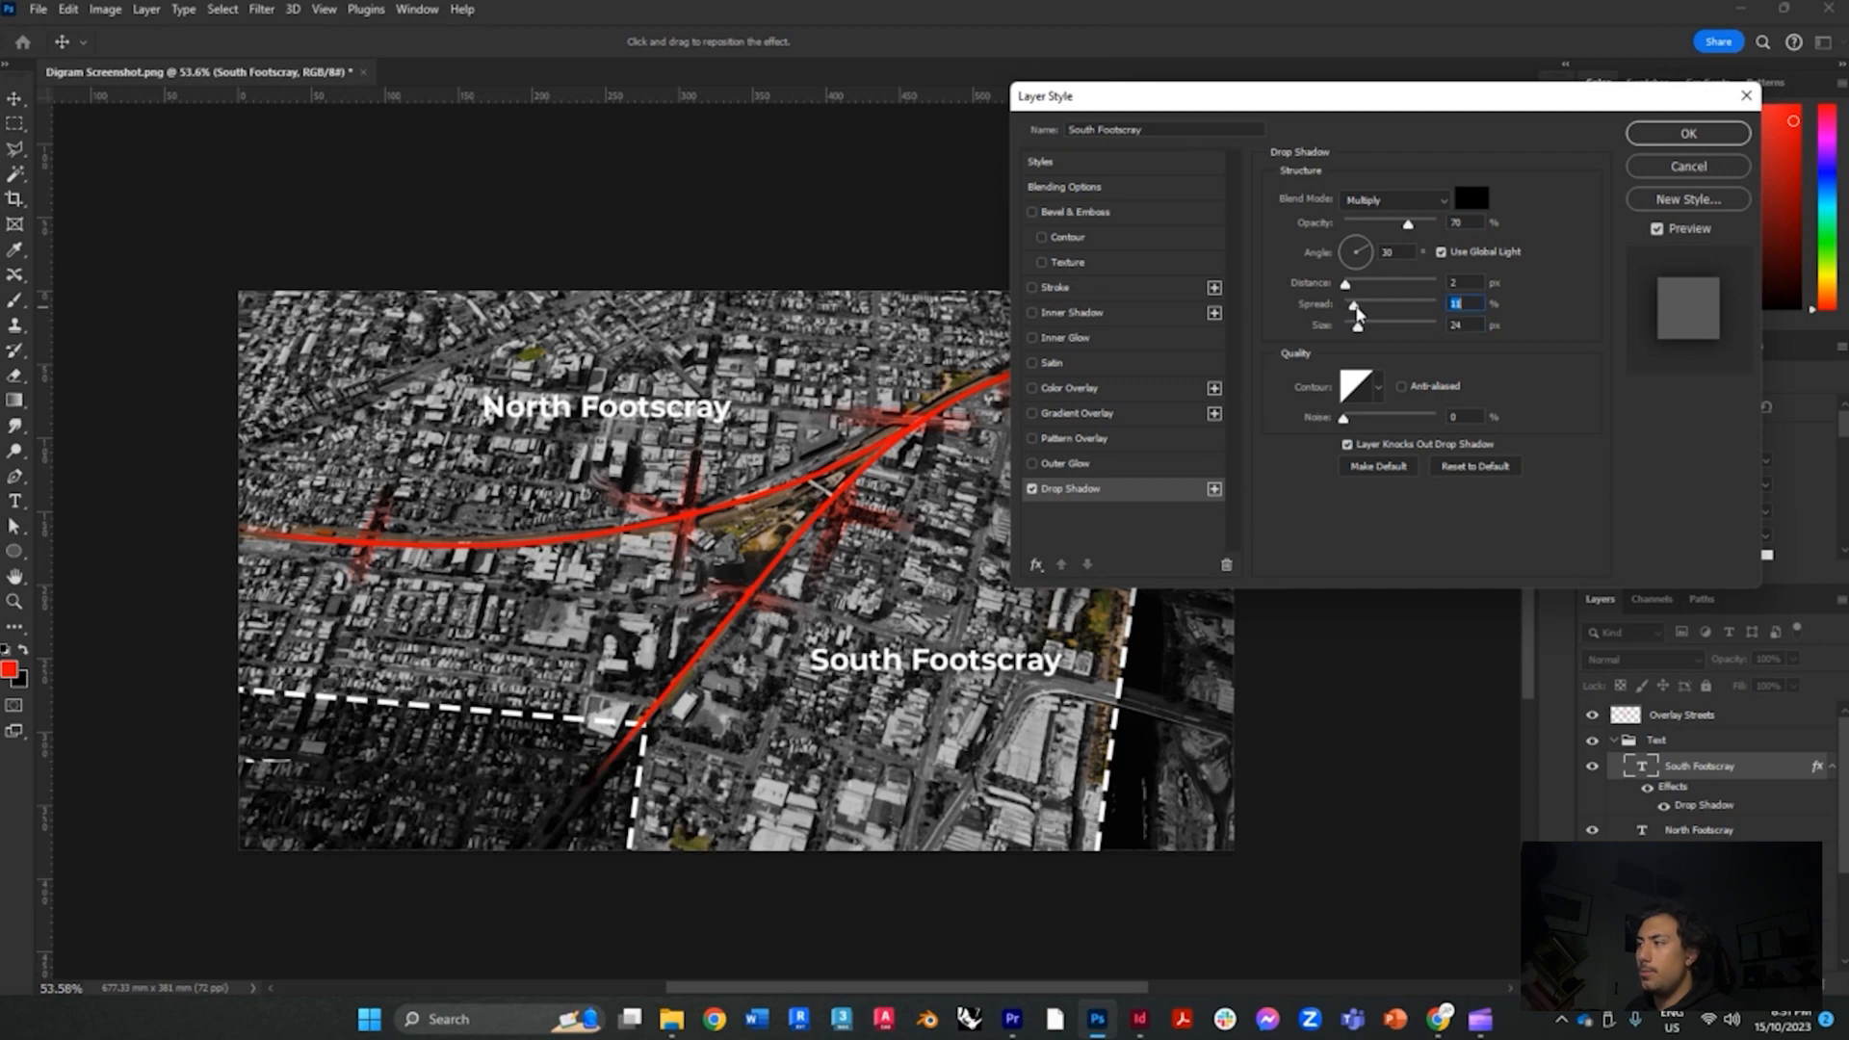
click(1667, 140)
Apply a drop shadow with the same 11% spread and 24 px size to the North Footscray text layer
click(1700, 830)
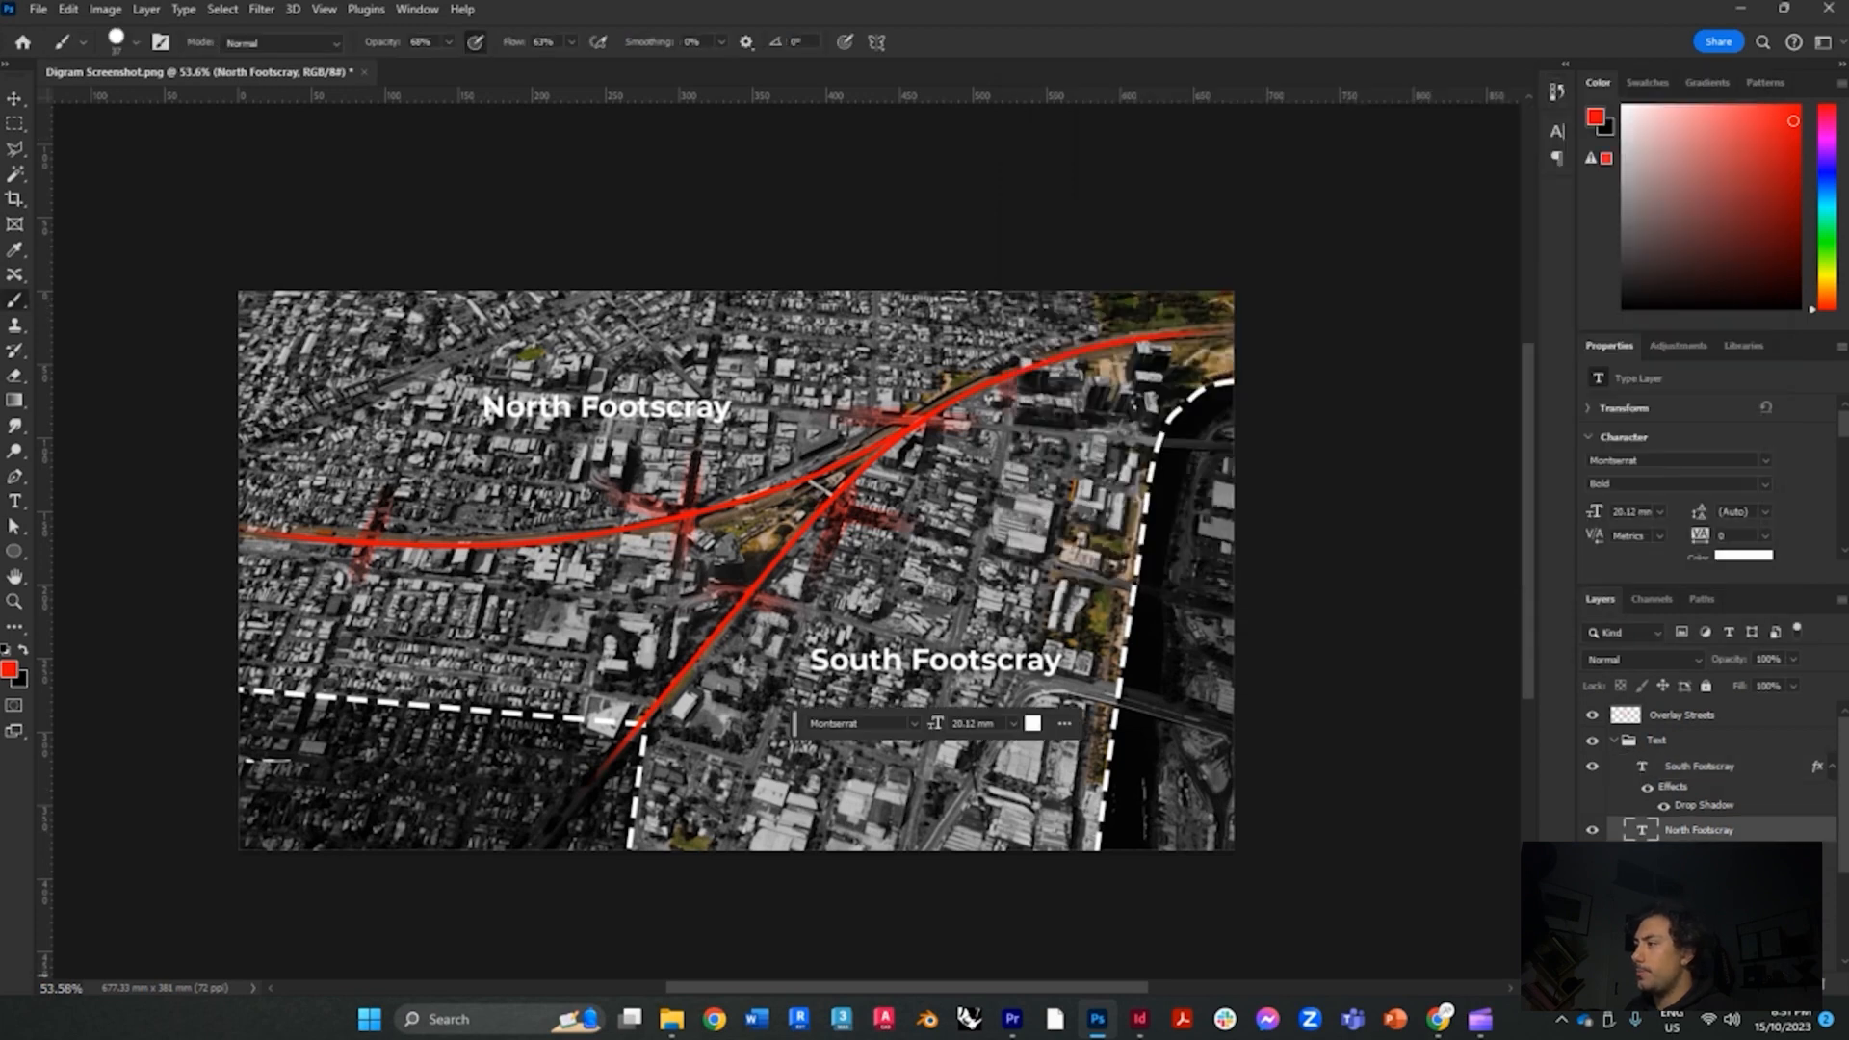
click(1685, 984)
click(1734, 973)
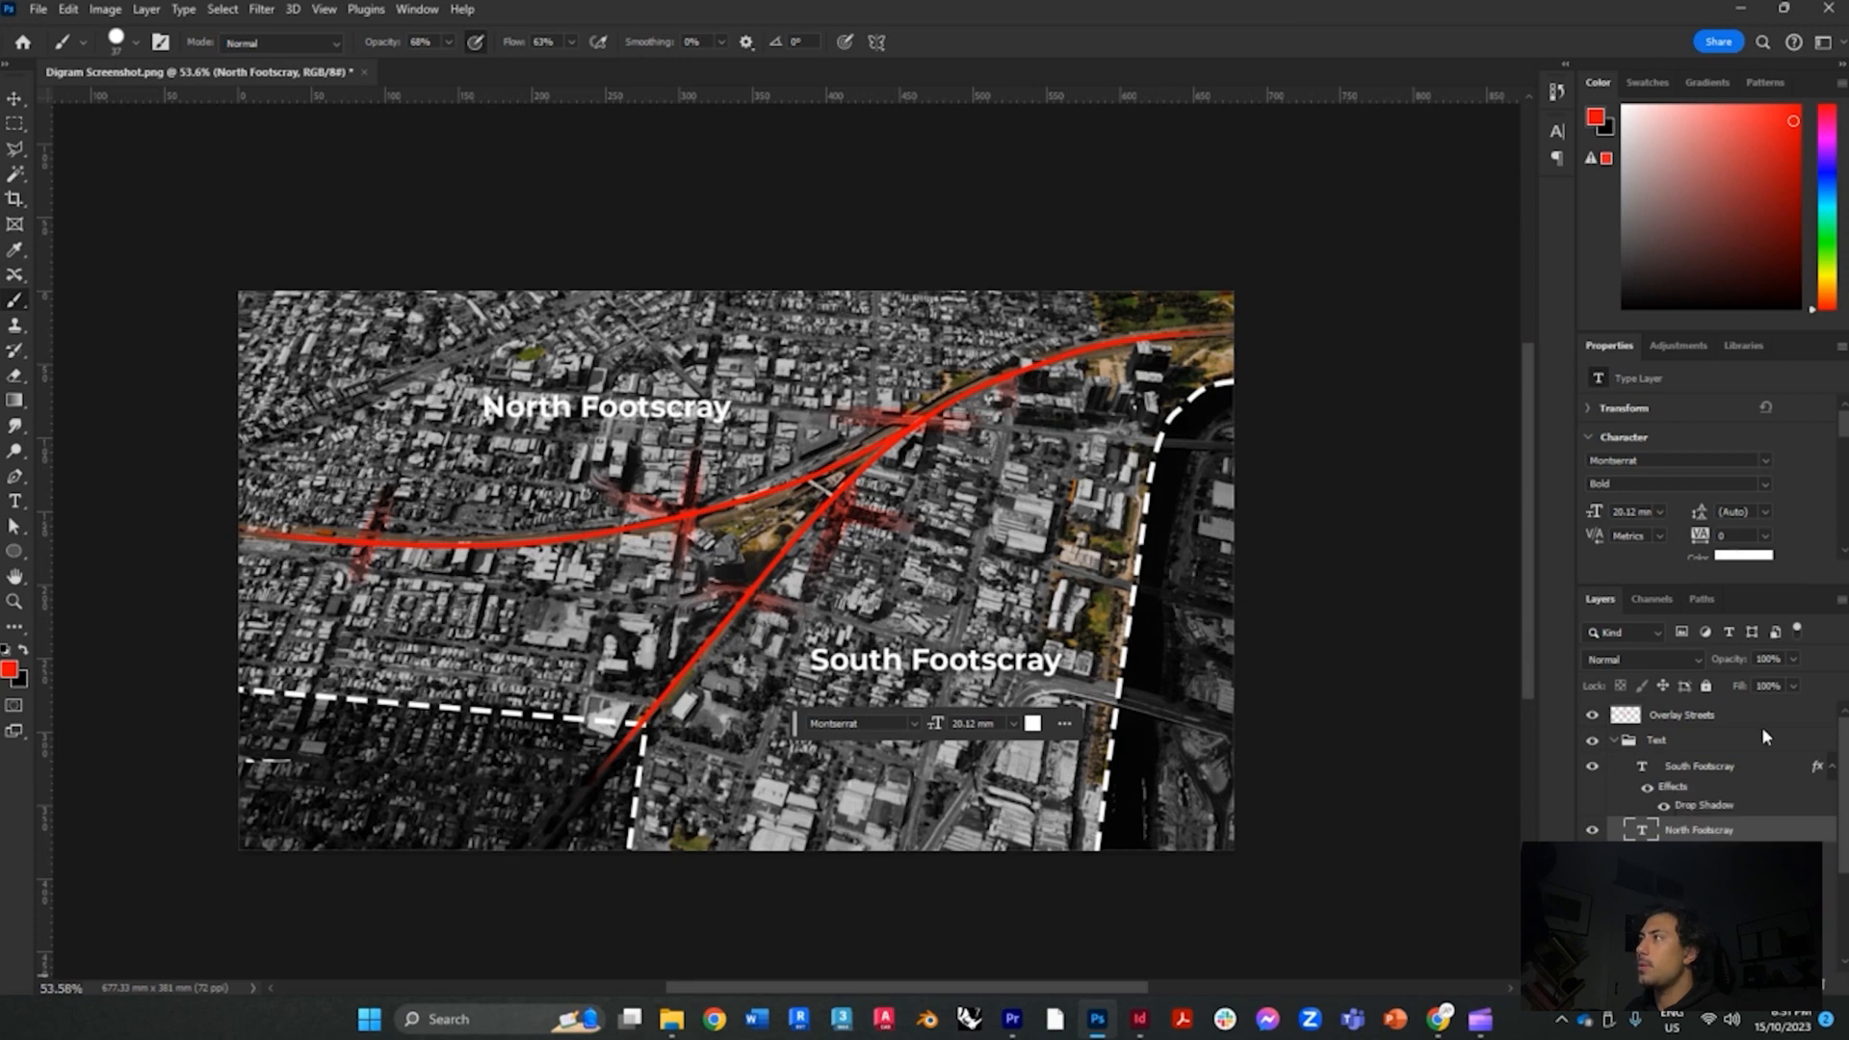
click(1687, 134)
key(b)
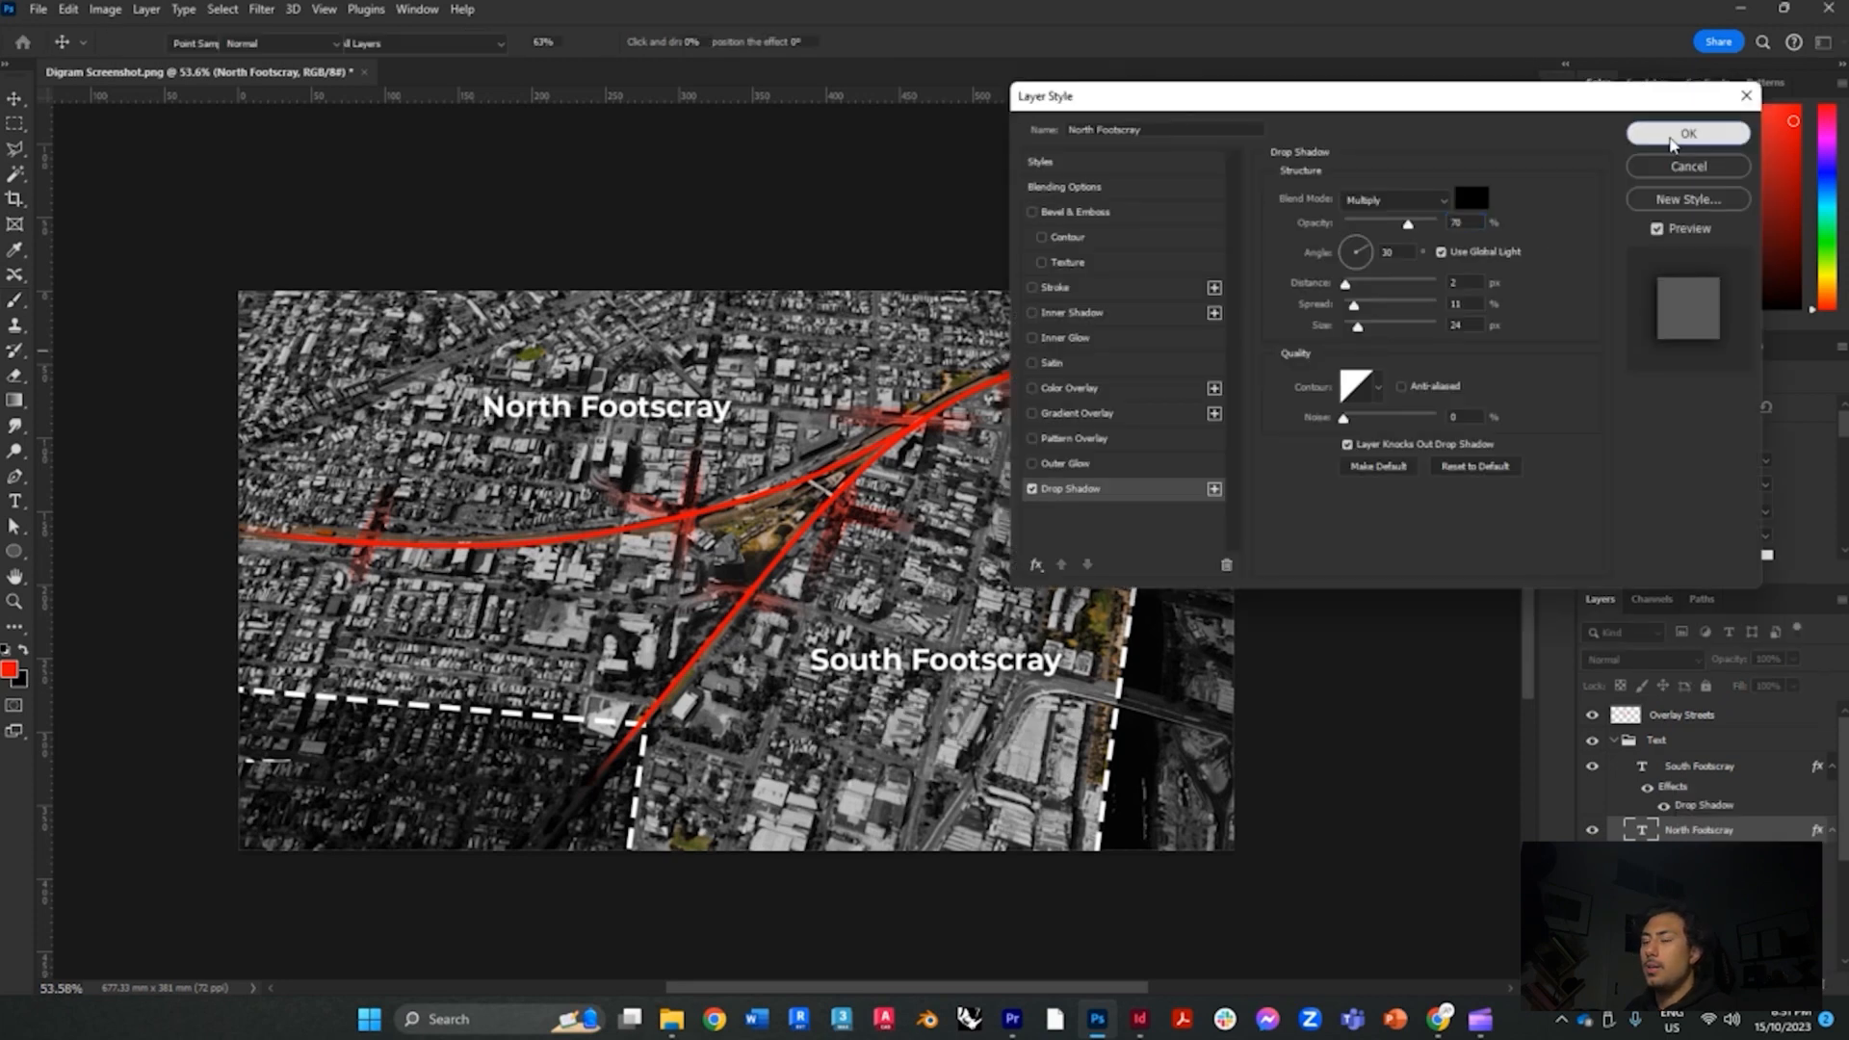
key(ctrl+shift+alt+n)
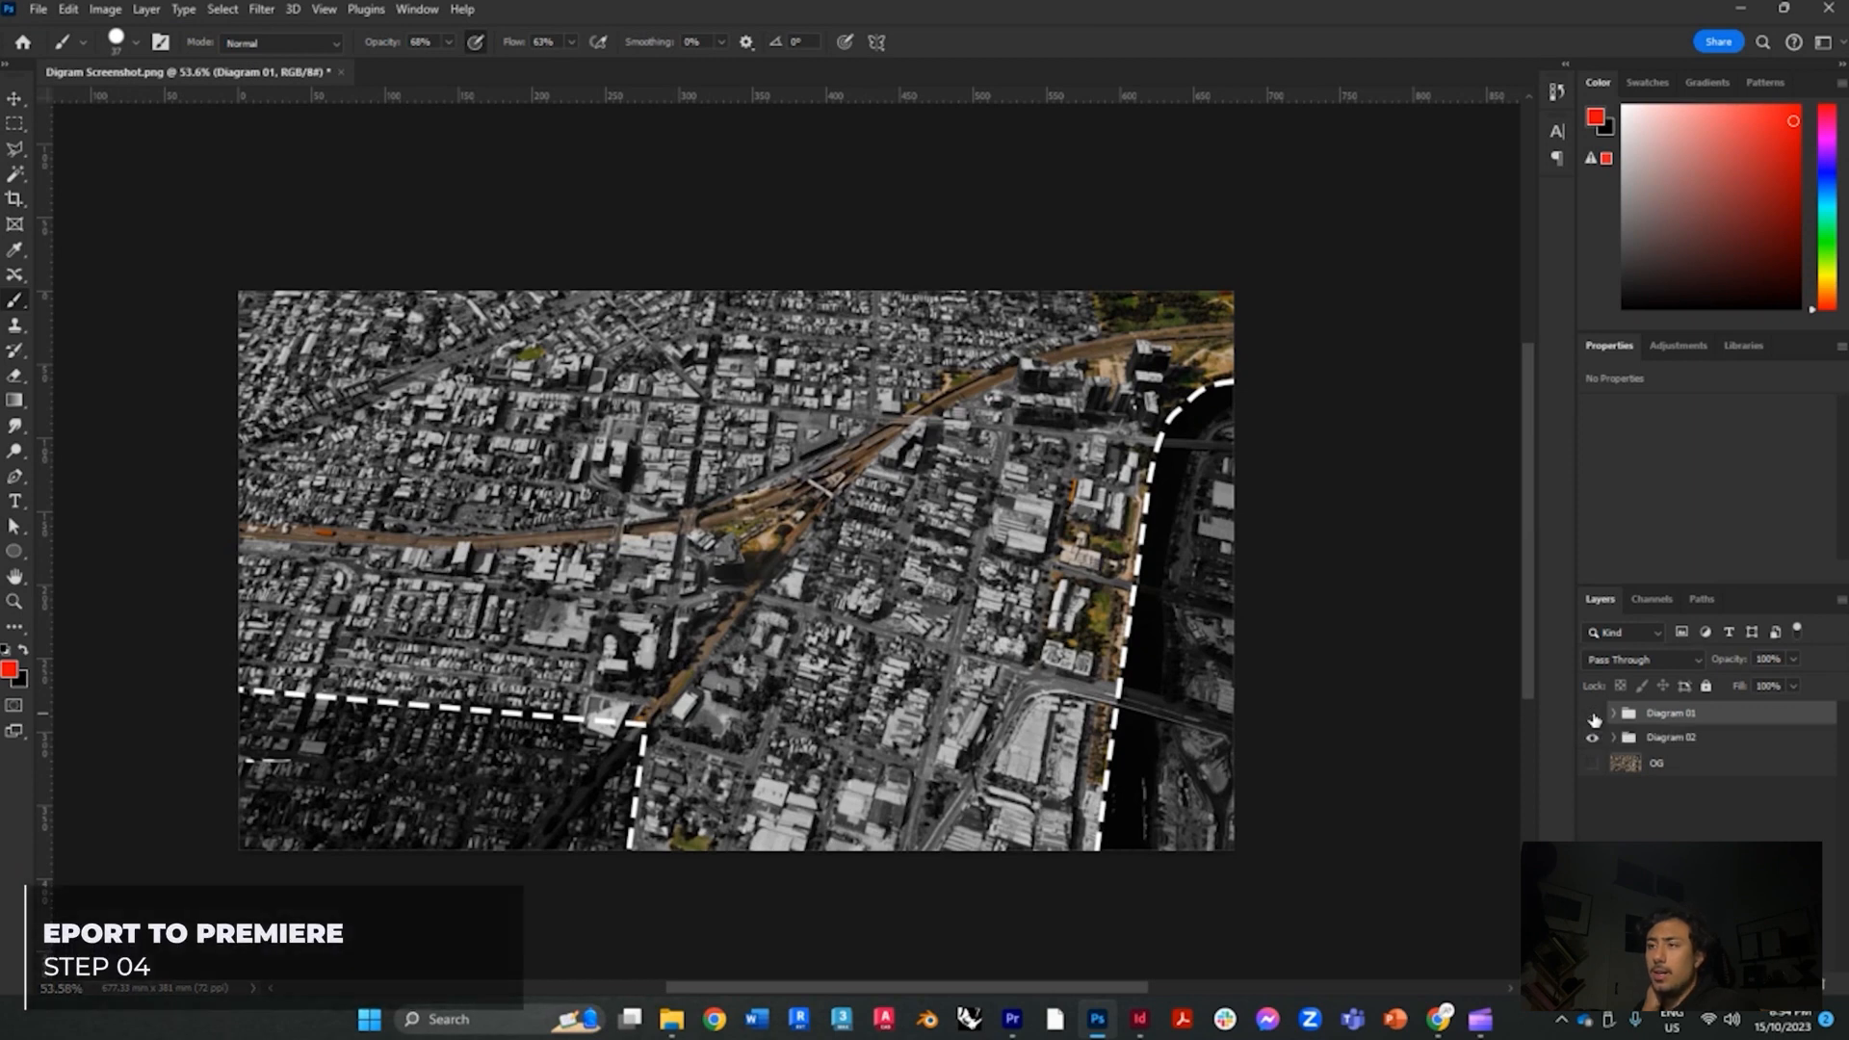
Toggle the Diagram 01 group to compare both diagrams, and export the Diagram 01 view as a 1920 × 1080 px JPG
click(1592, 715)
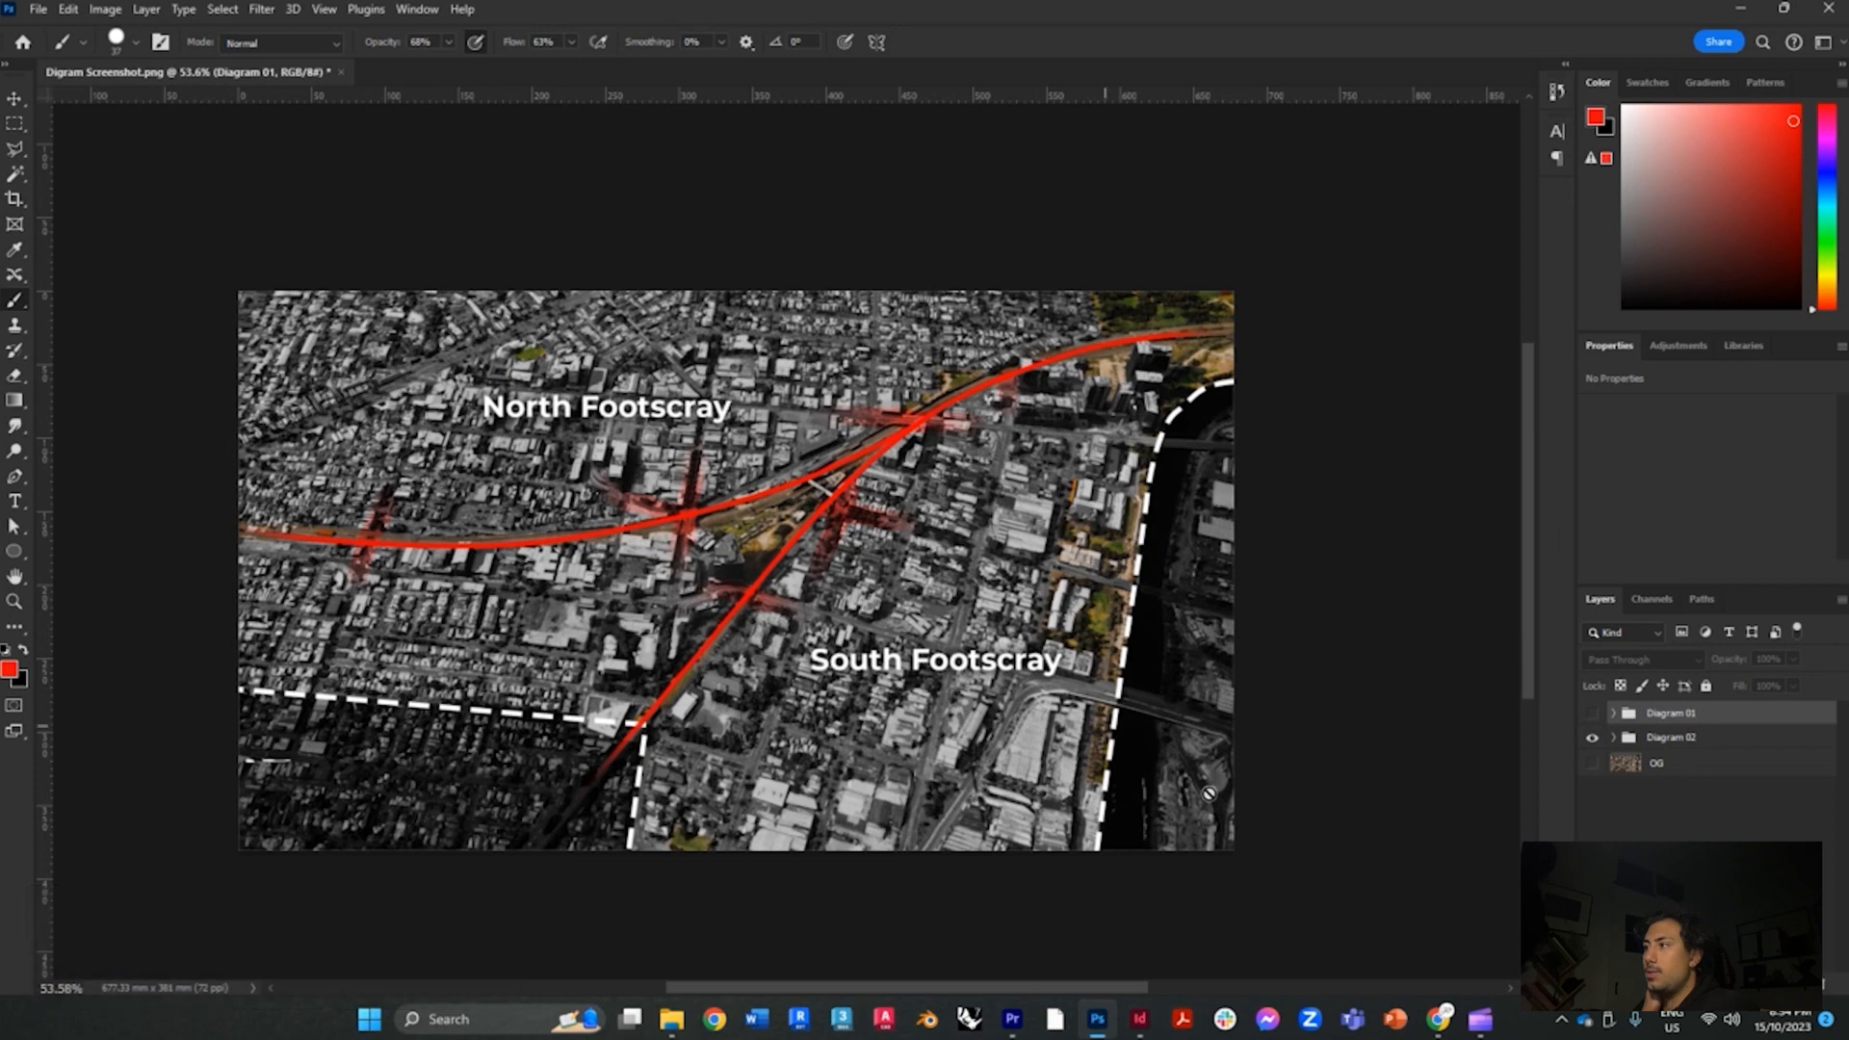
click(1593, 715)
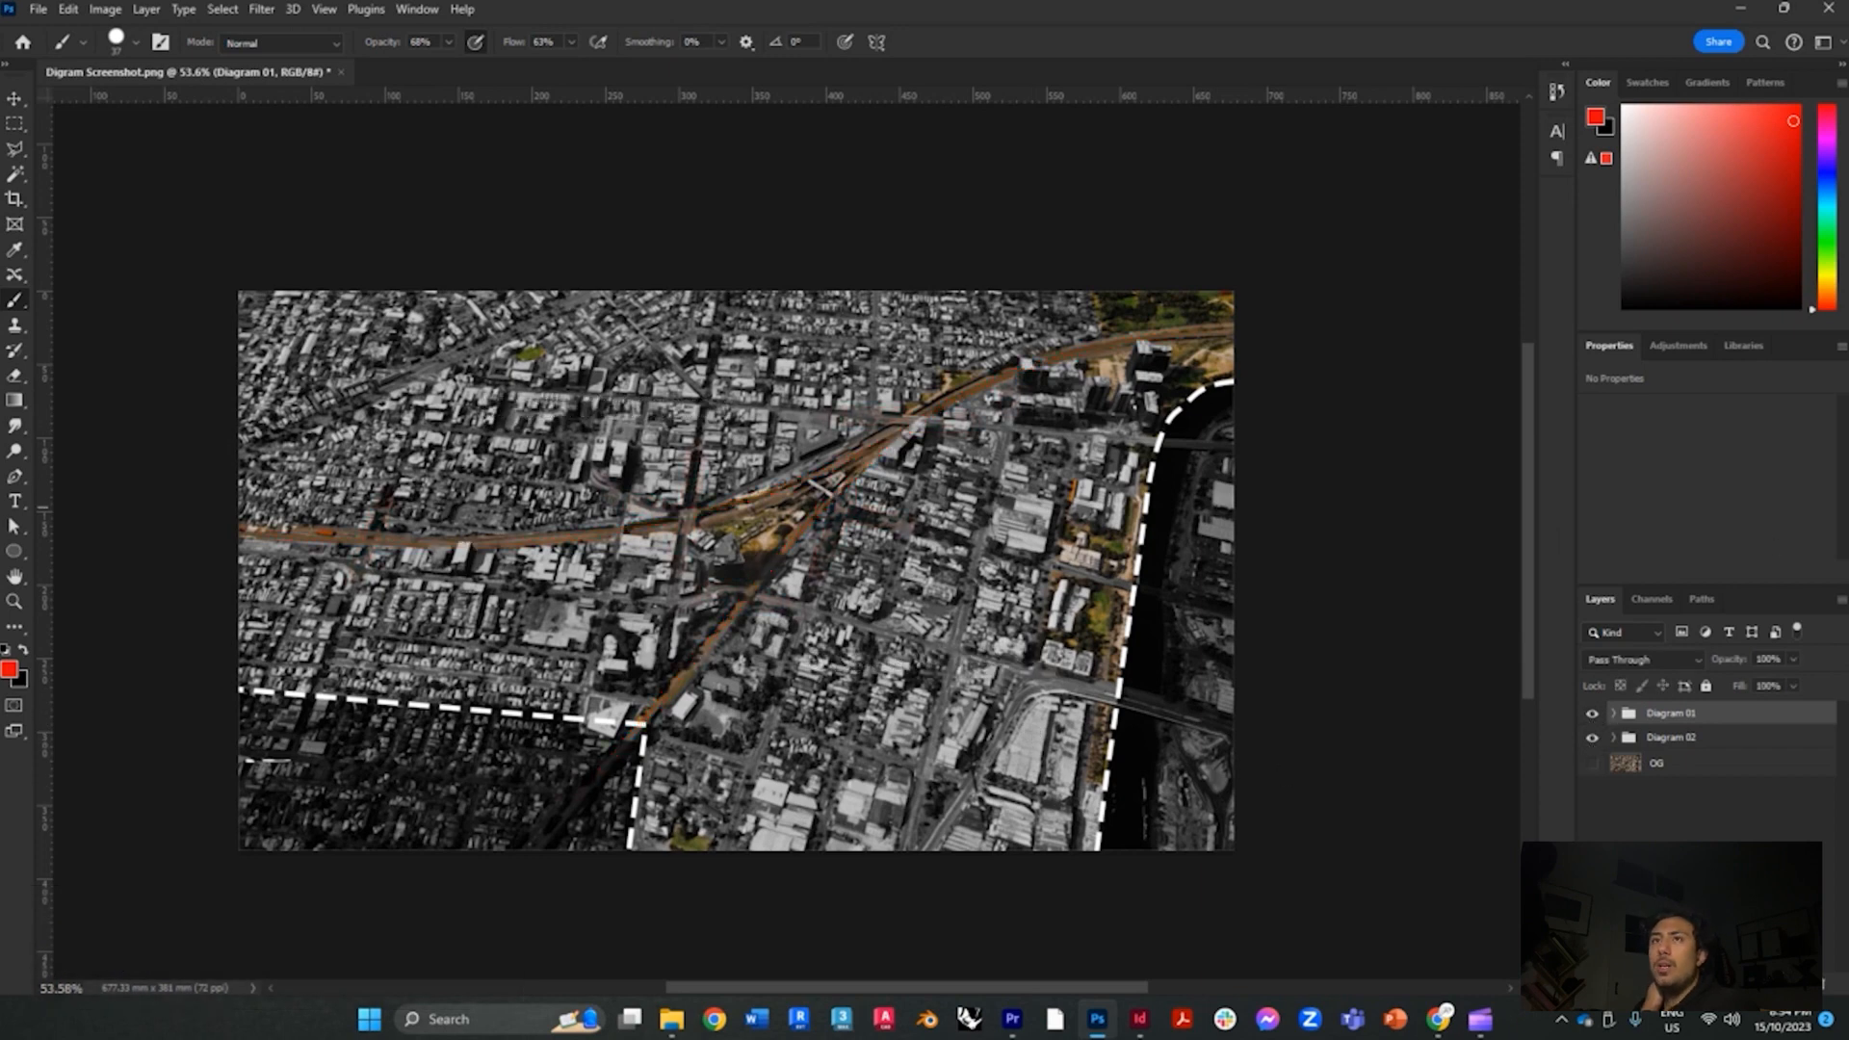
click(39, 11)
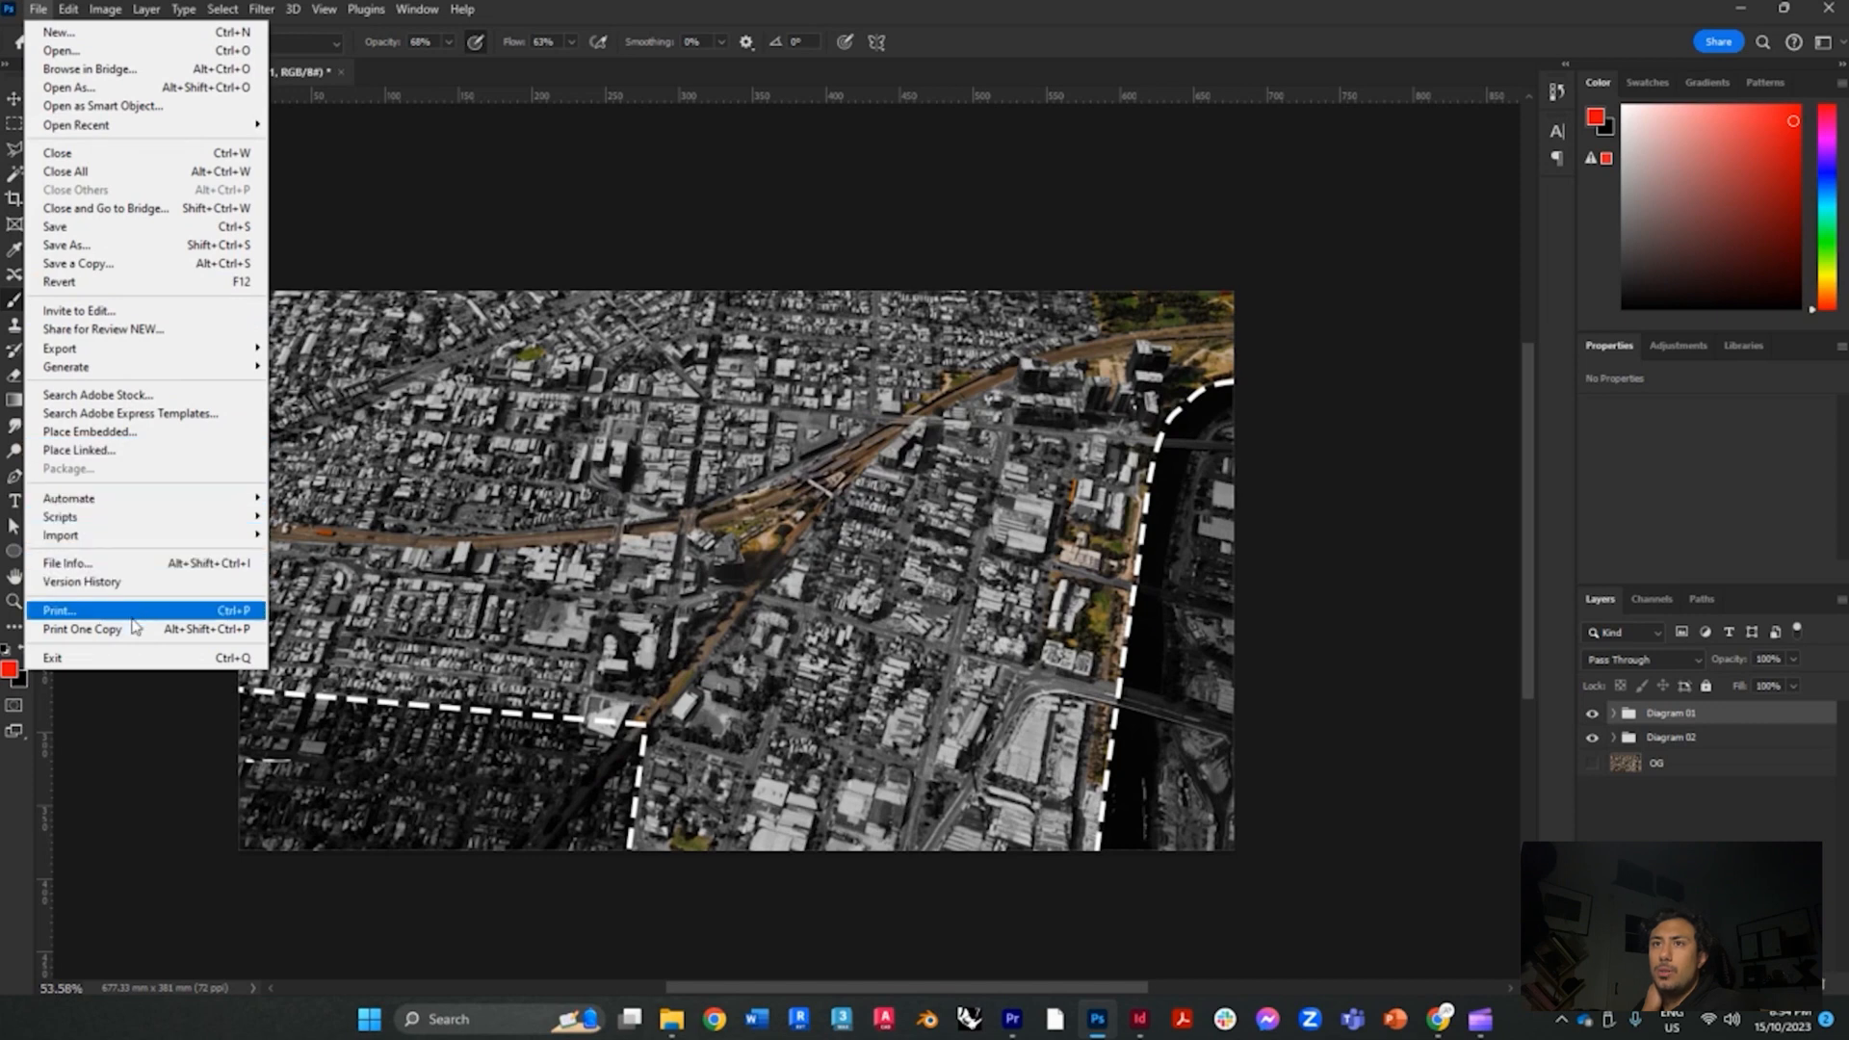
mouse_move(108, 358)
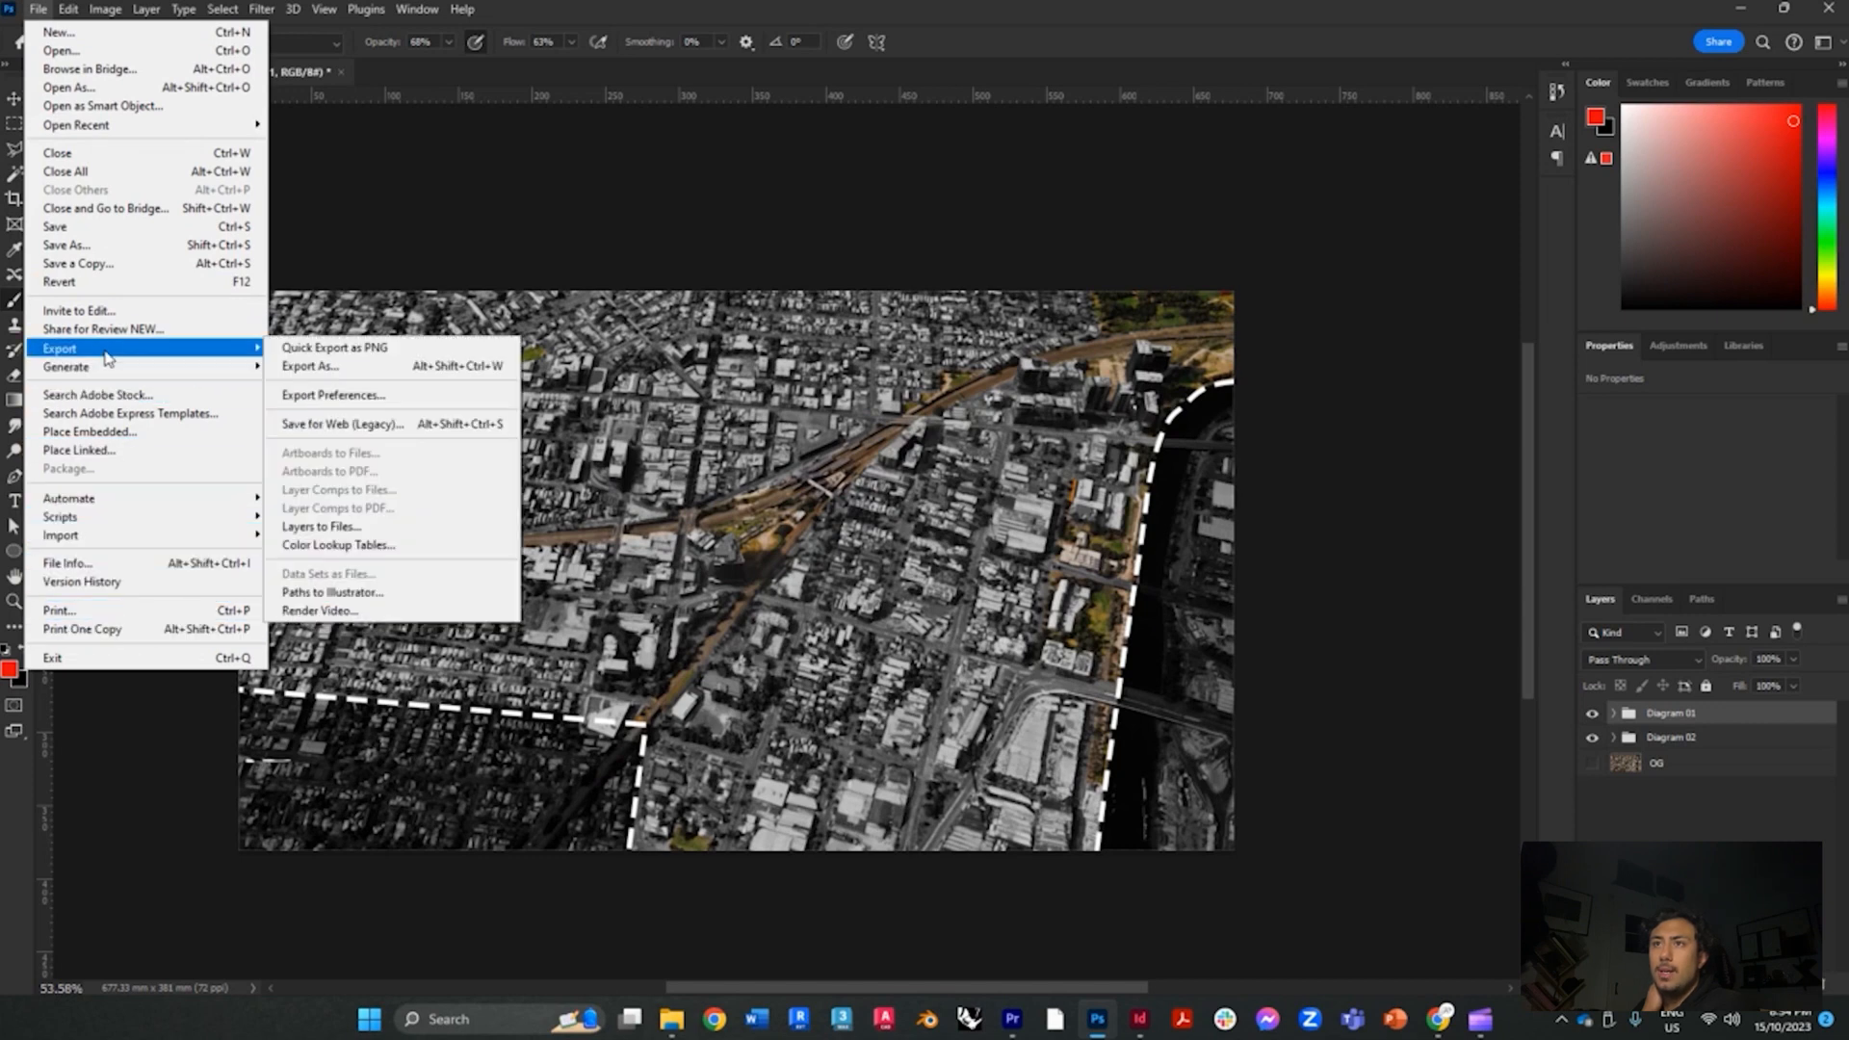
click(306, 367)
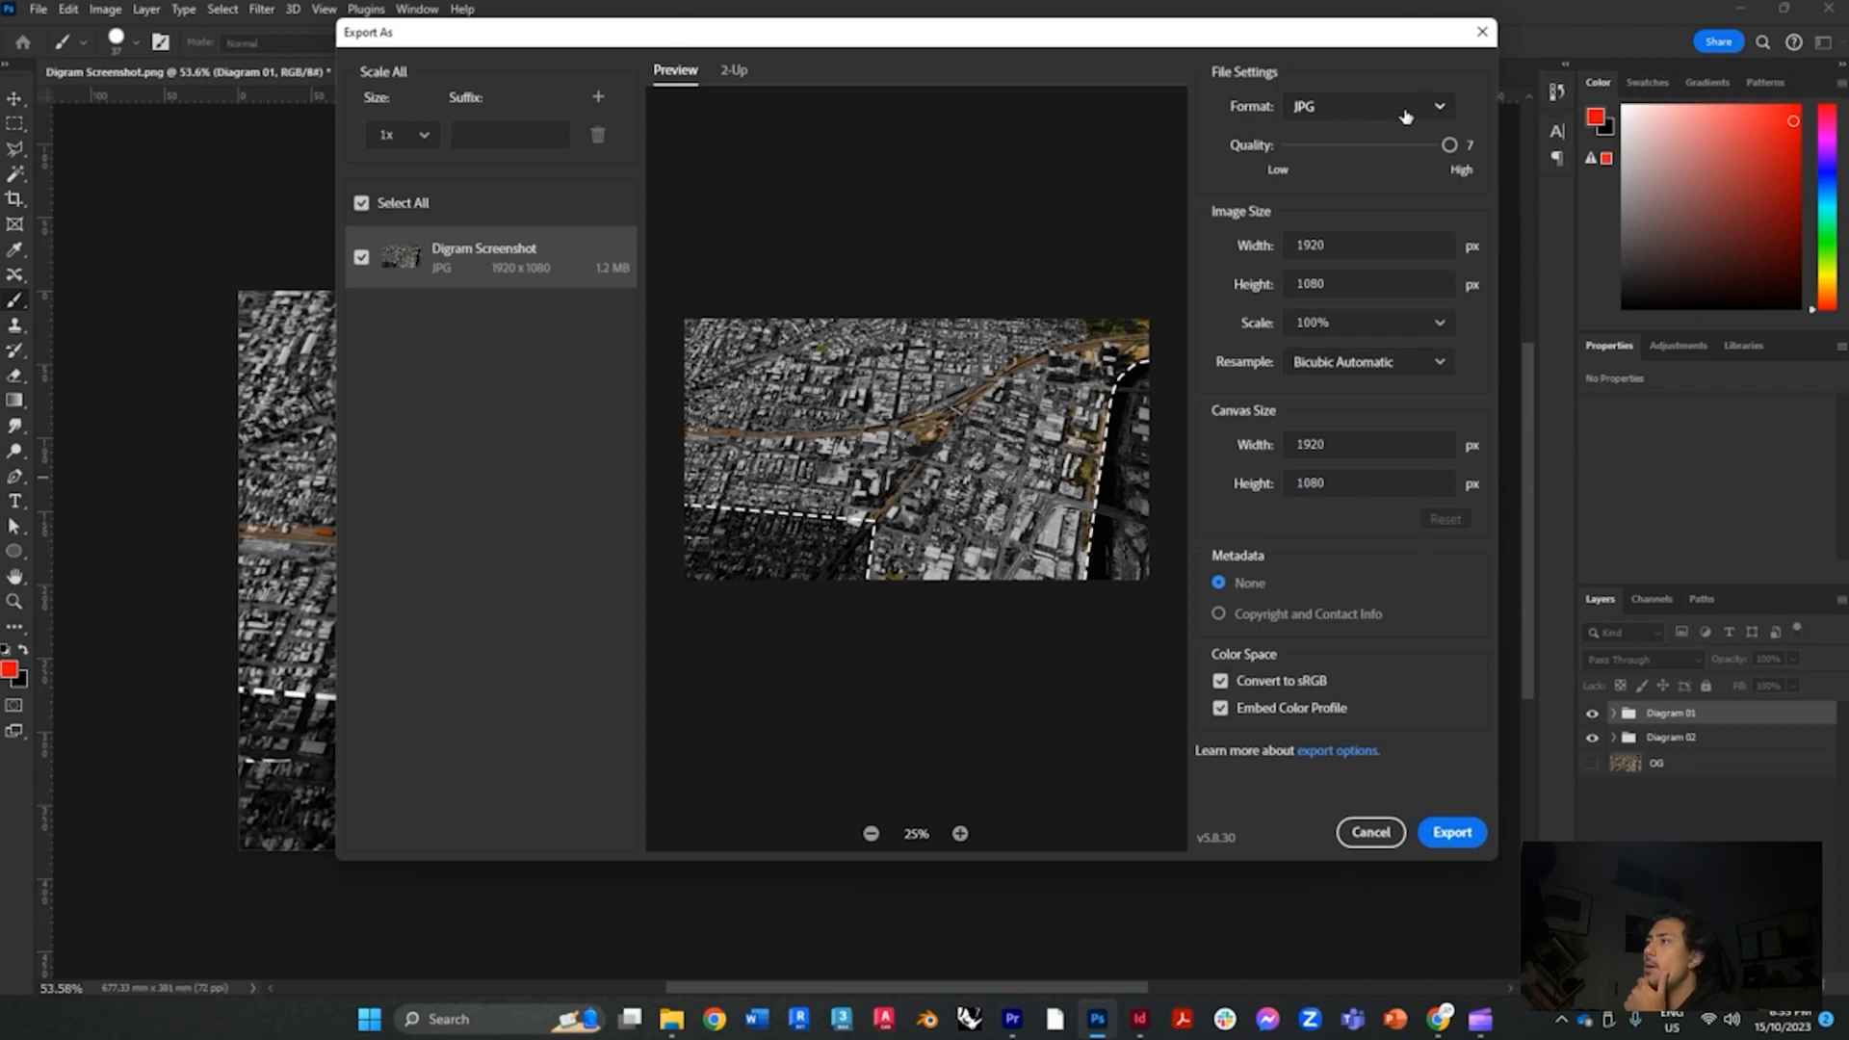
click(1450, 832)
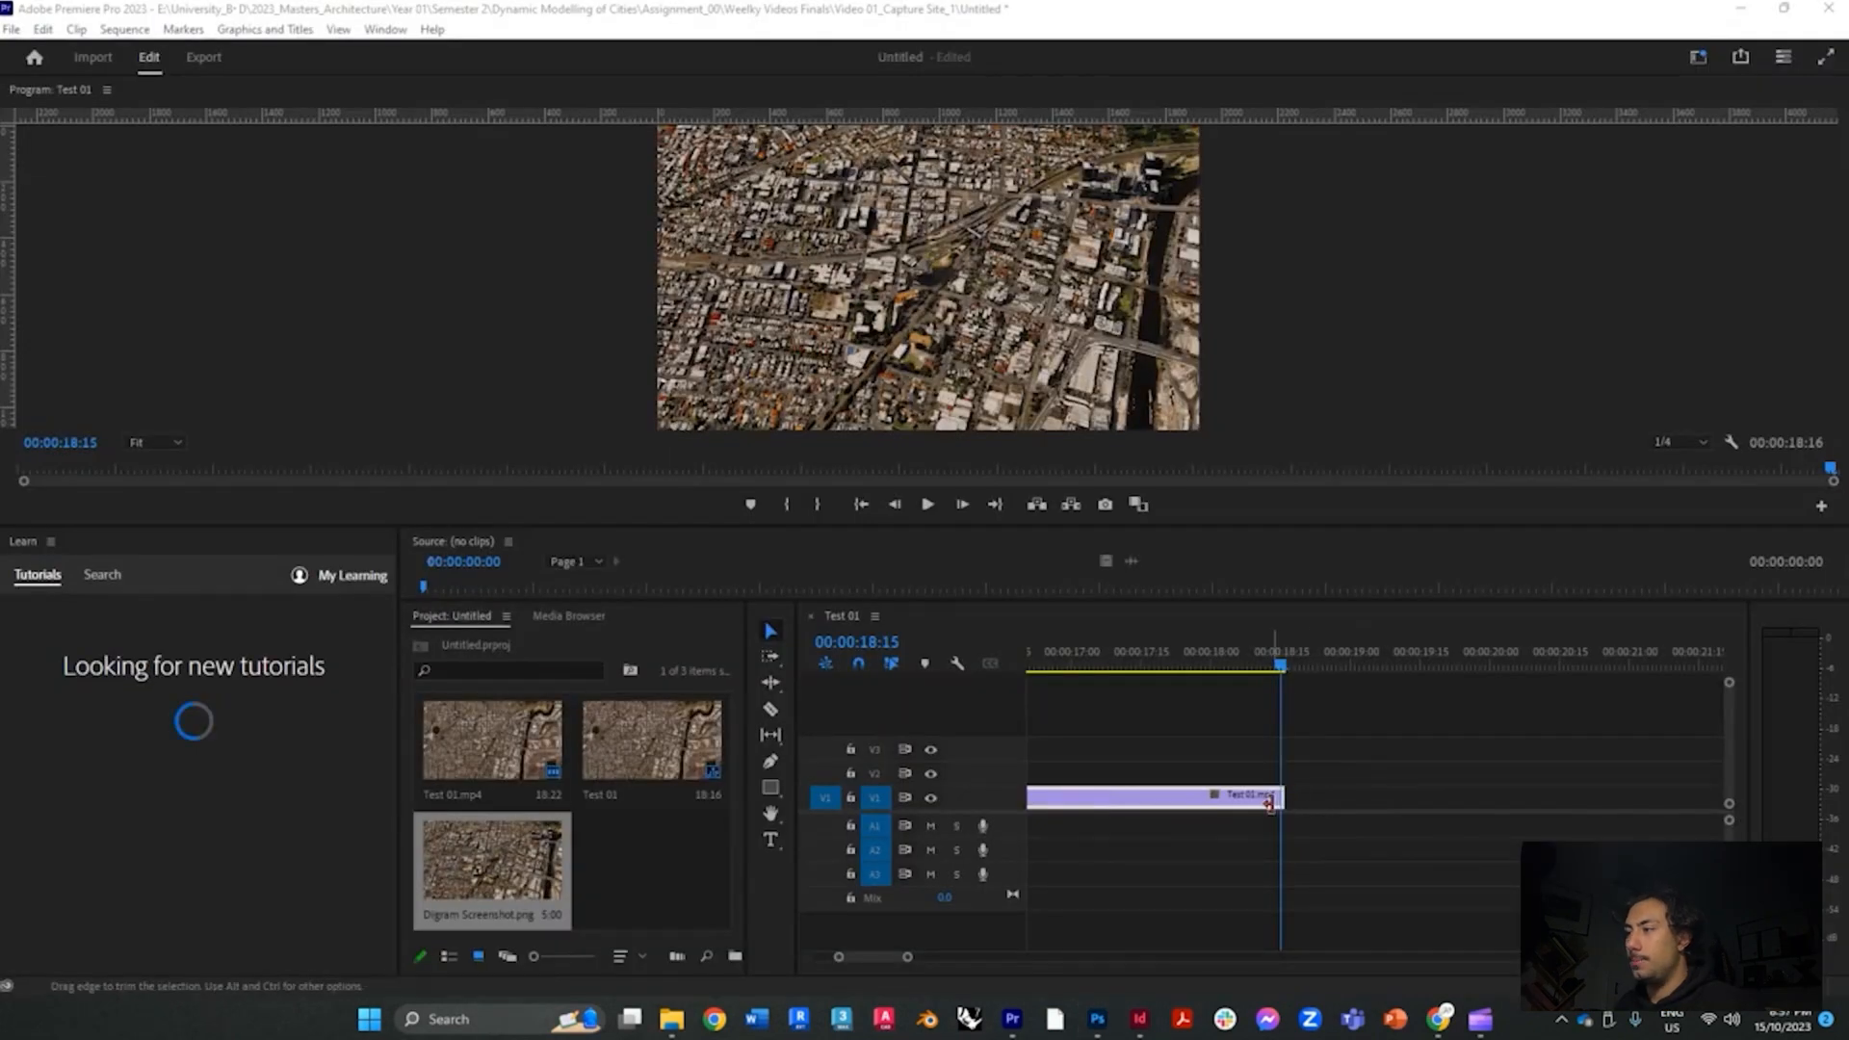
In Premiere Pro, trim the end of the Test 01.mp4 clip to 00:00:18:15 and import Test_Diagram 01.jpg and Test_Diagram 02.jpg into the project
drag(1280, 795, 1279, 795)
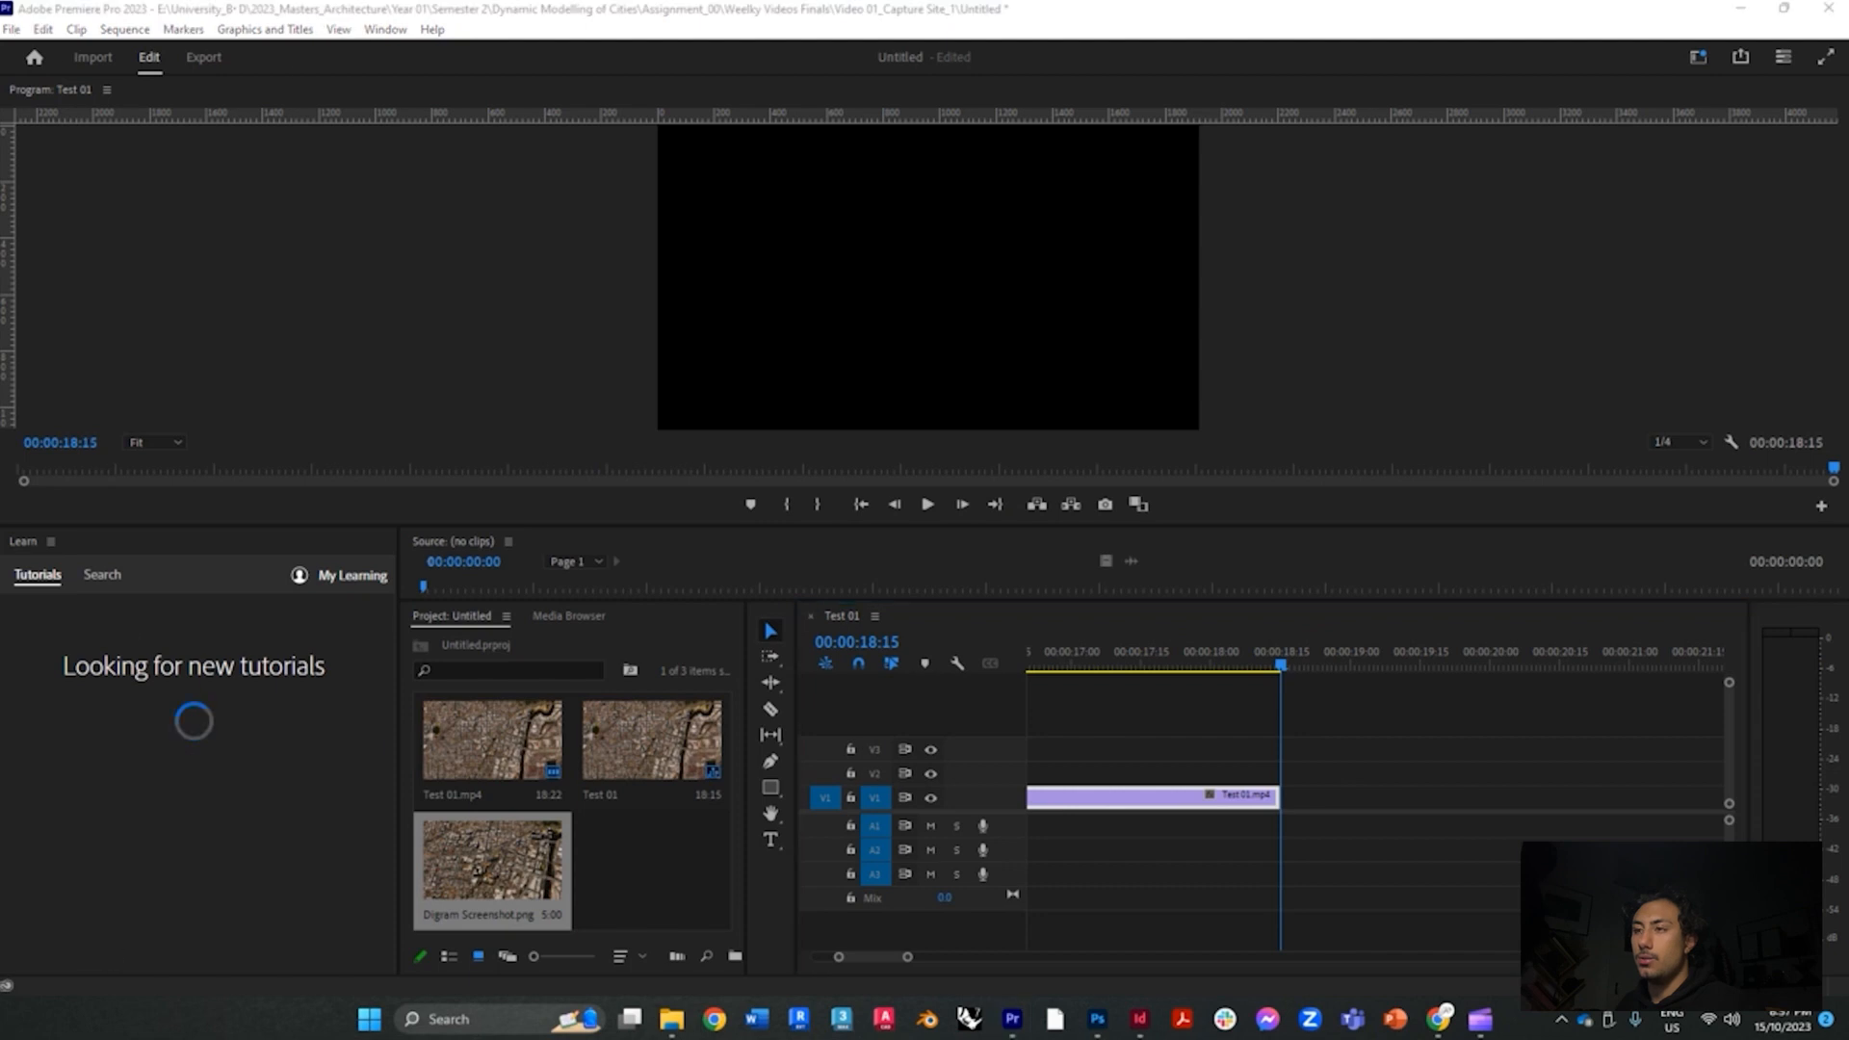
drag(718, 626, 640, 843)
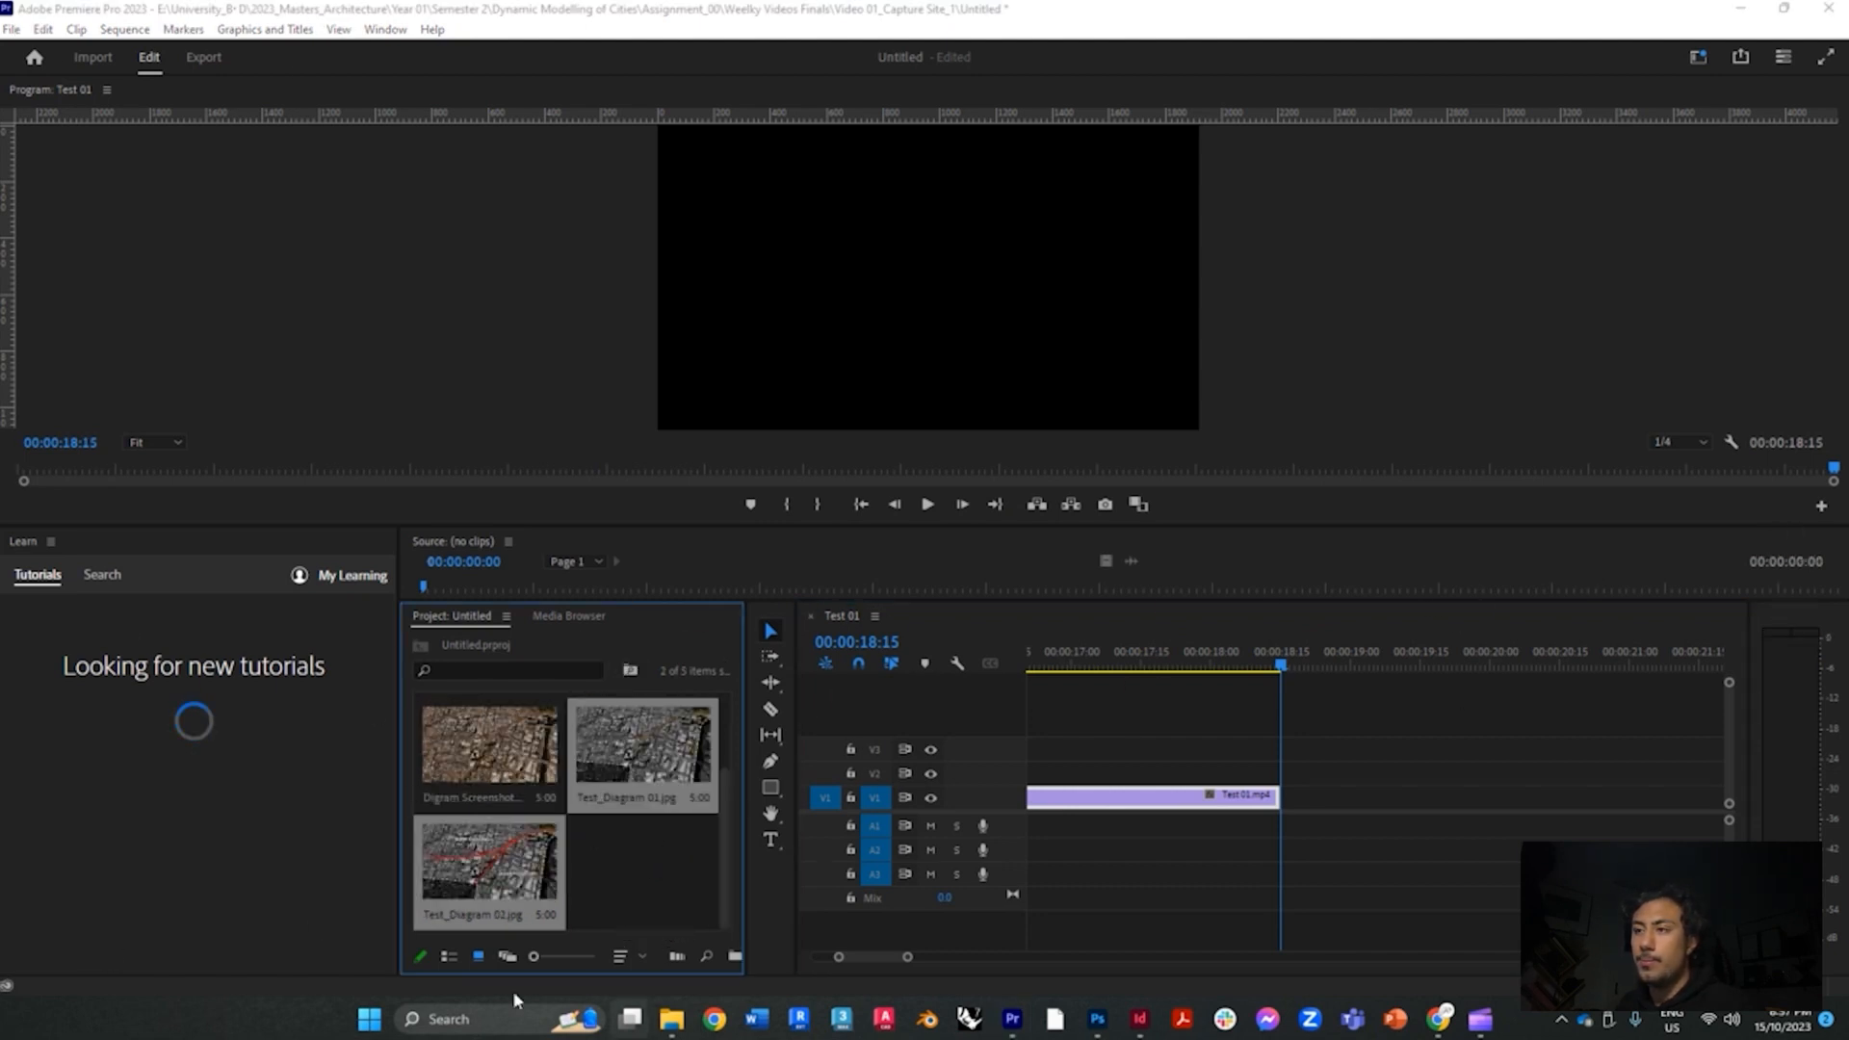
click(610, 875)
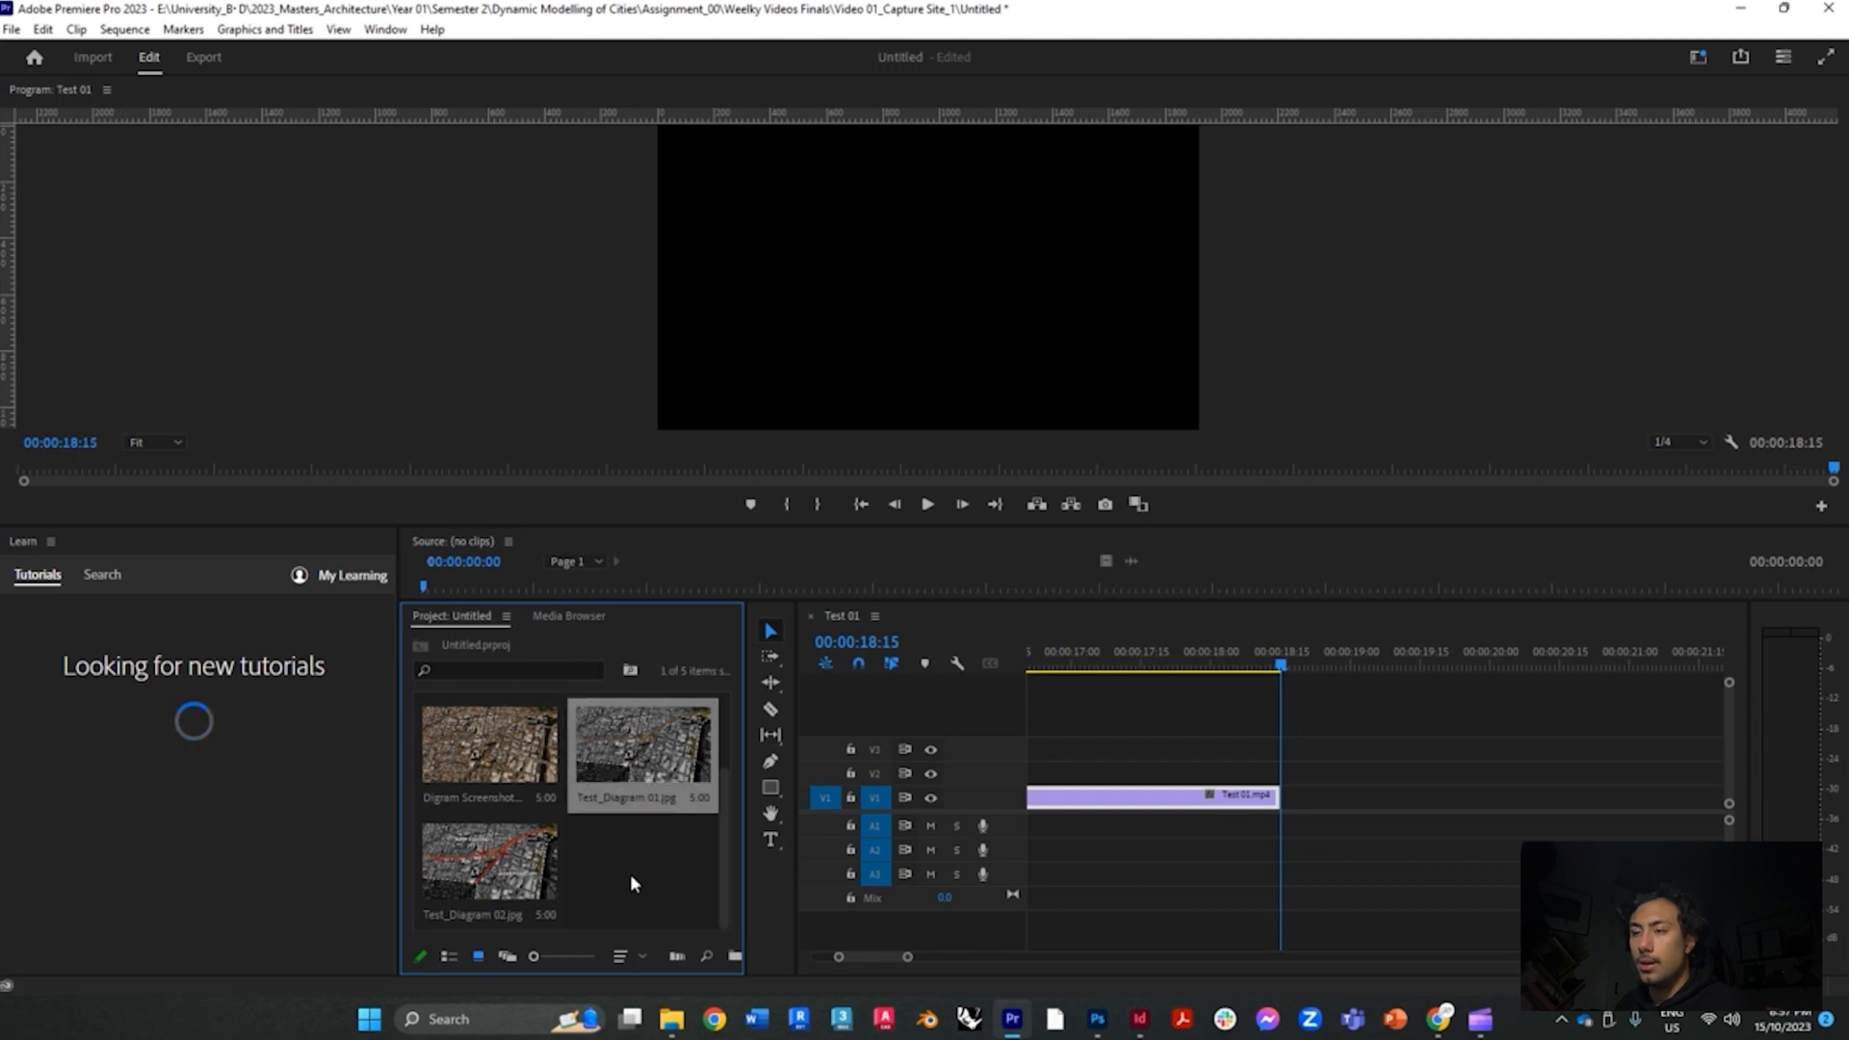
click(484, 746)
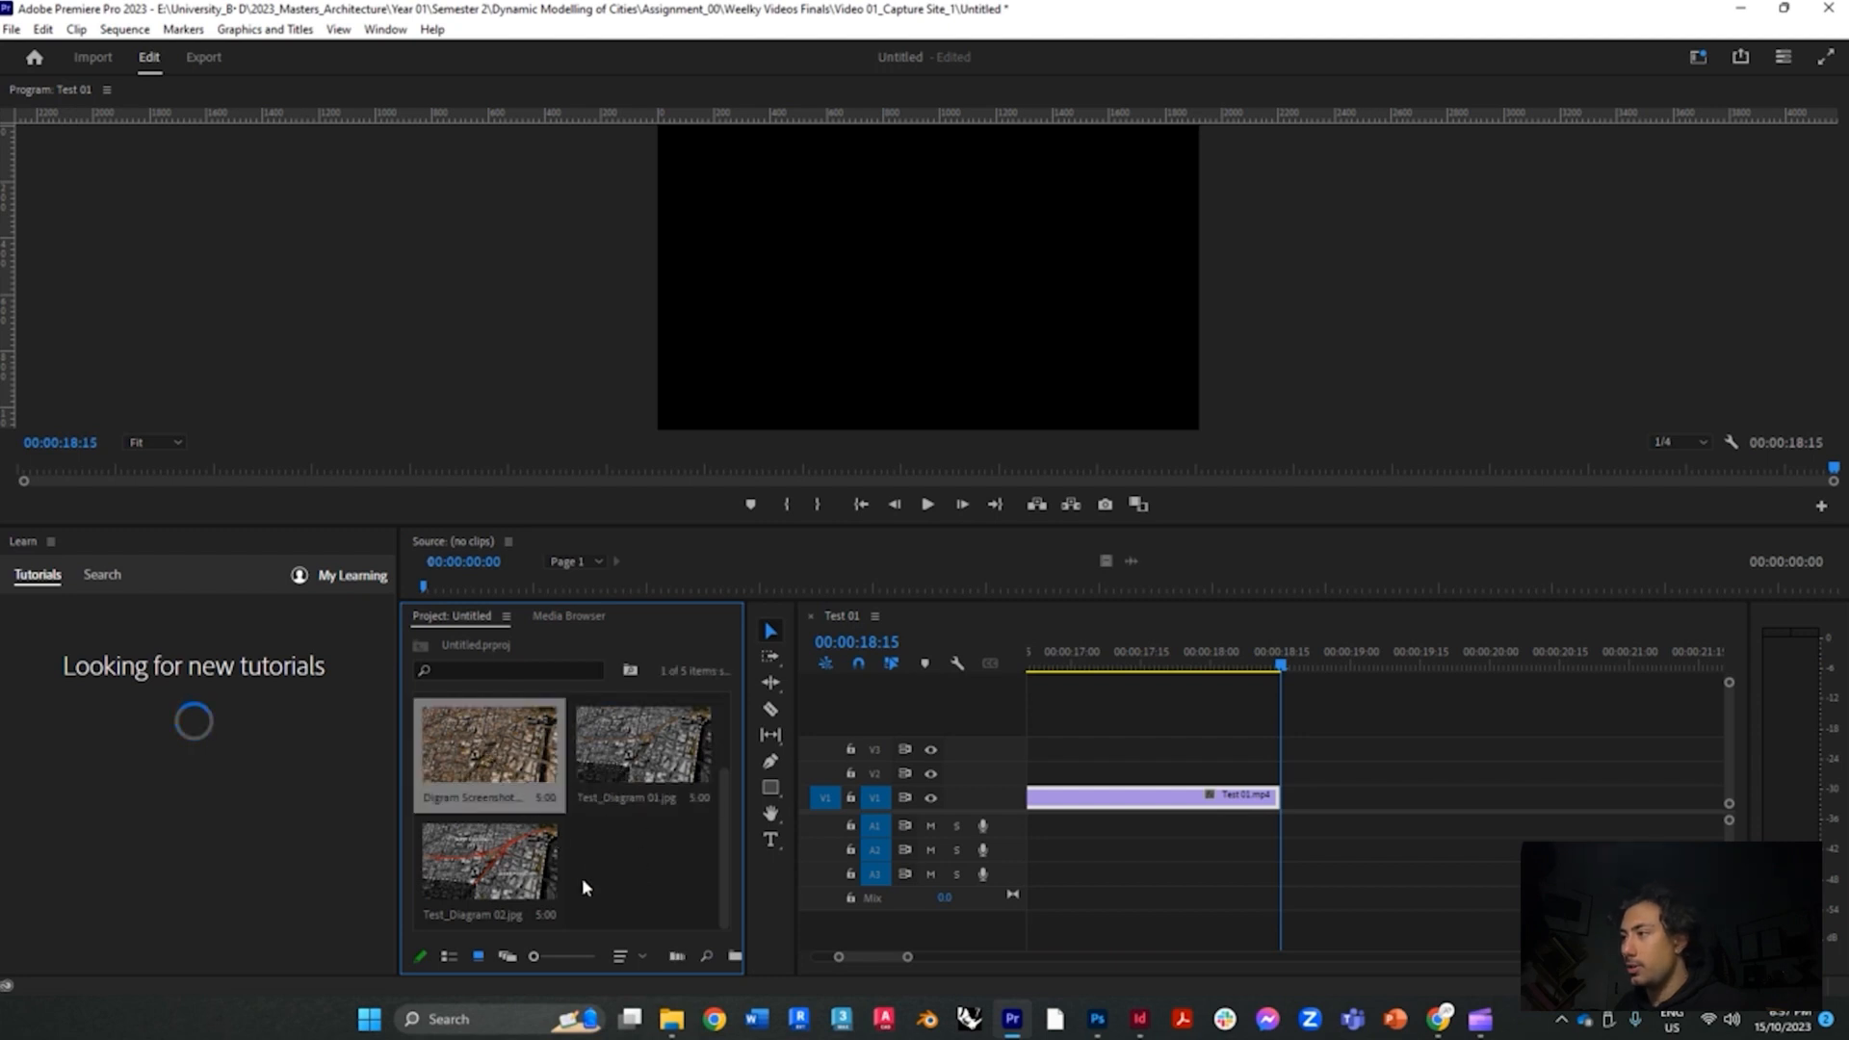
Place Digram Screenshot.png directly after the Test 01.mp4 clip on V1 and play back across the cut
drag(485, 760, 1288, 799)
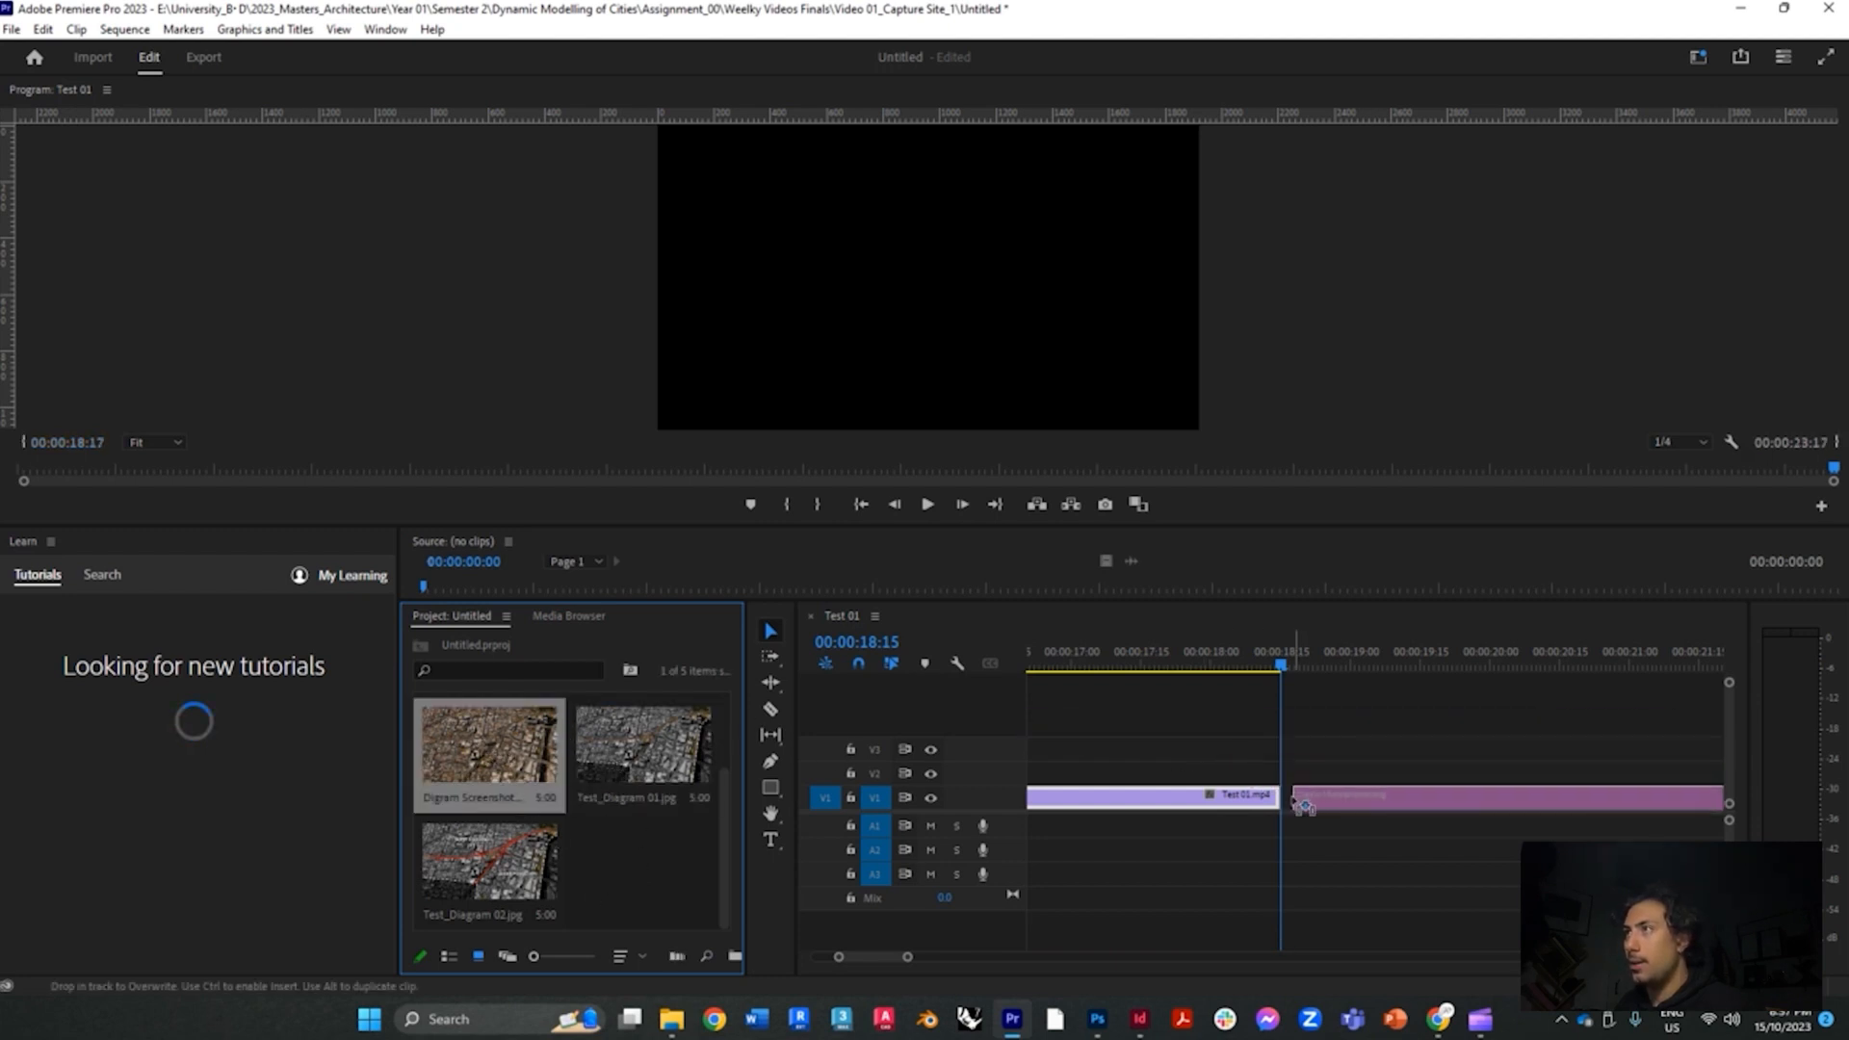
drag(1281, 675, 1264, 707)
key(space)
key(space)
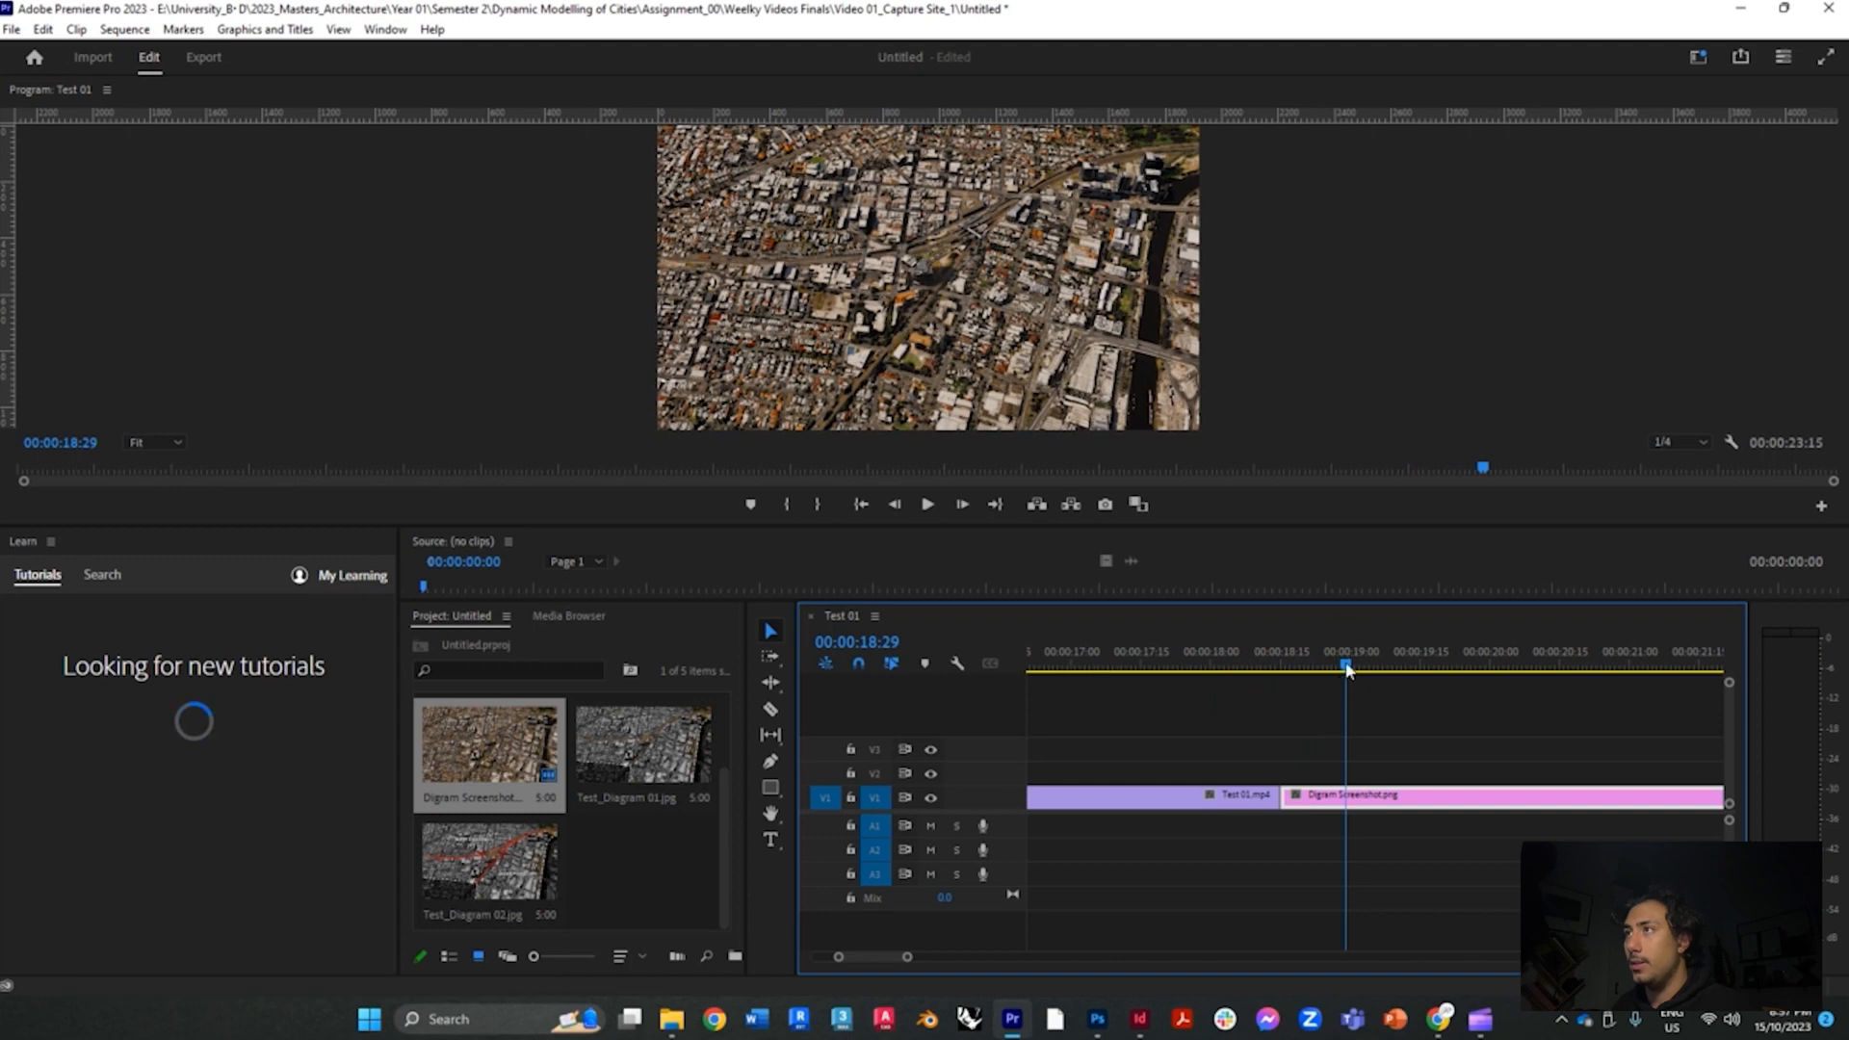
click(1257, 665)
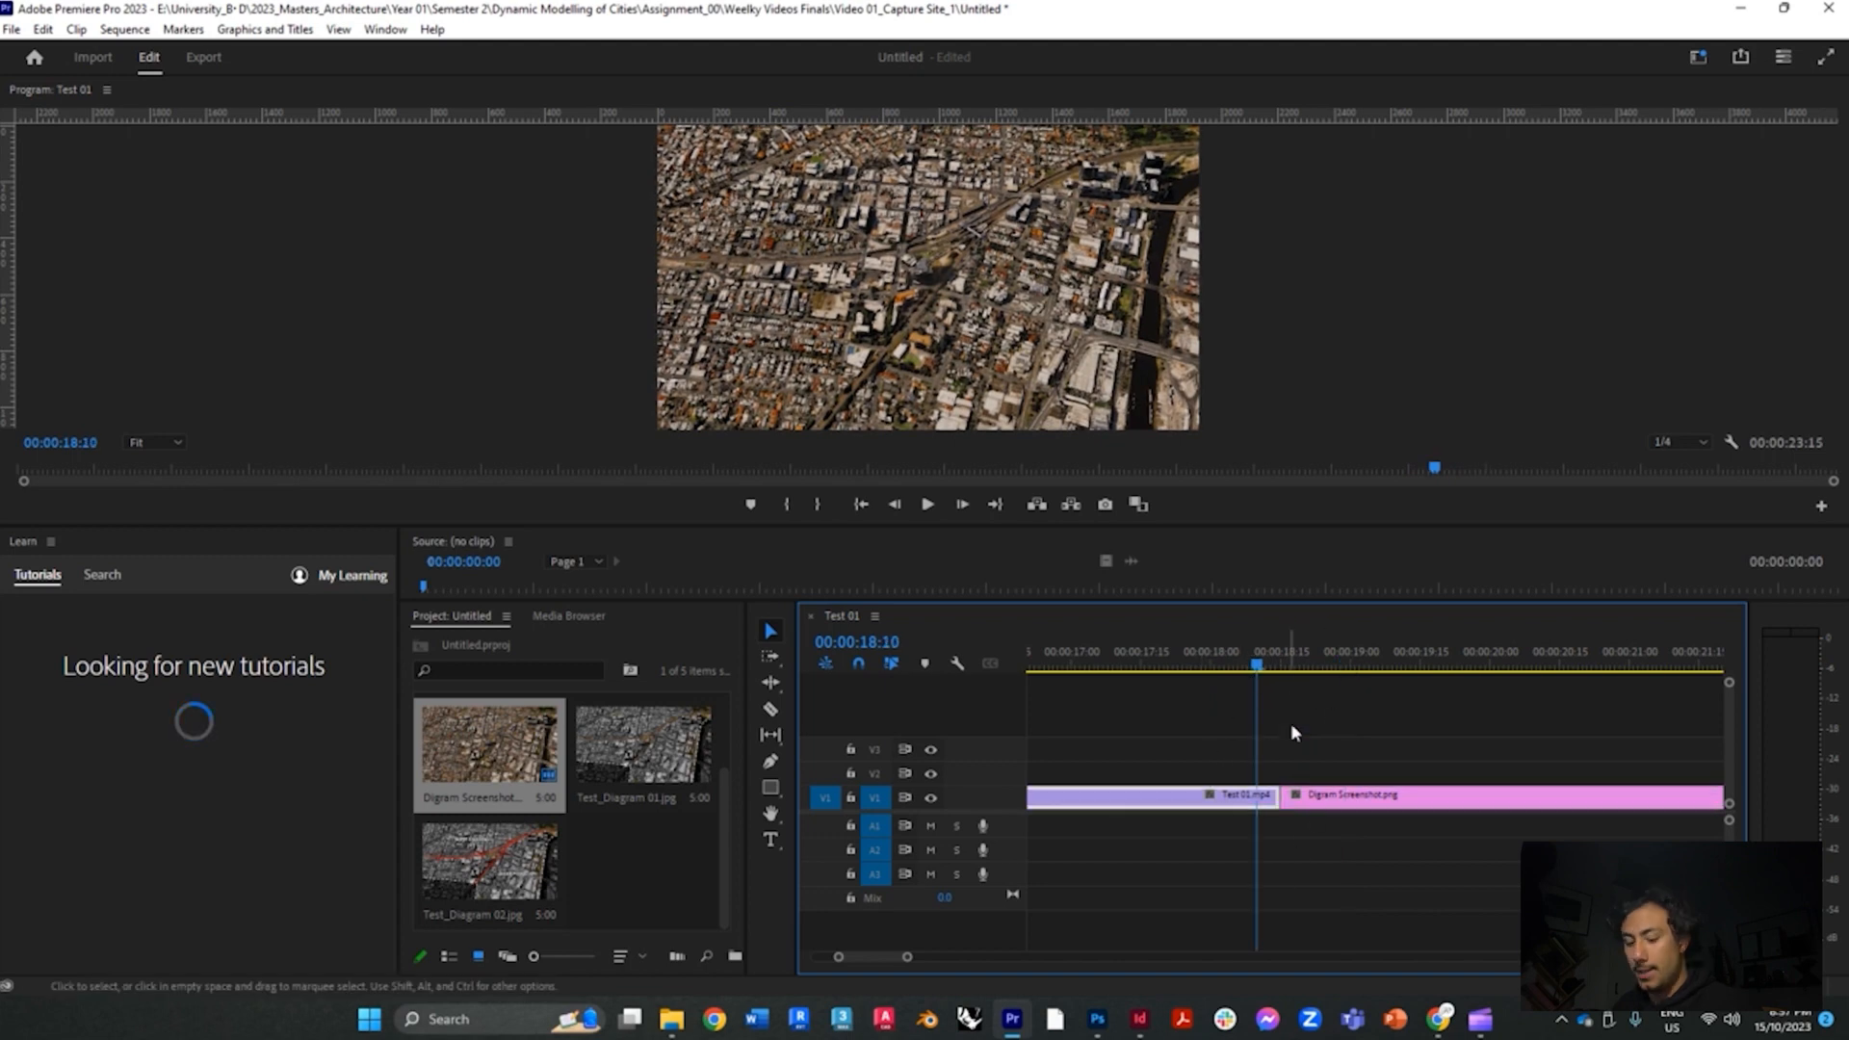
key(space)
click(1336, 665)
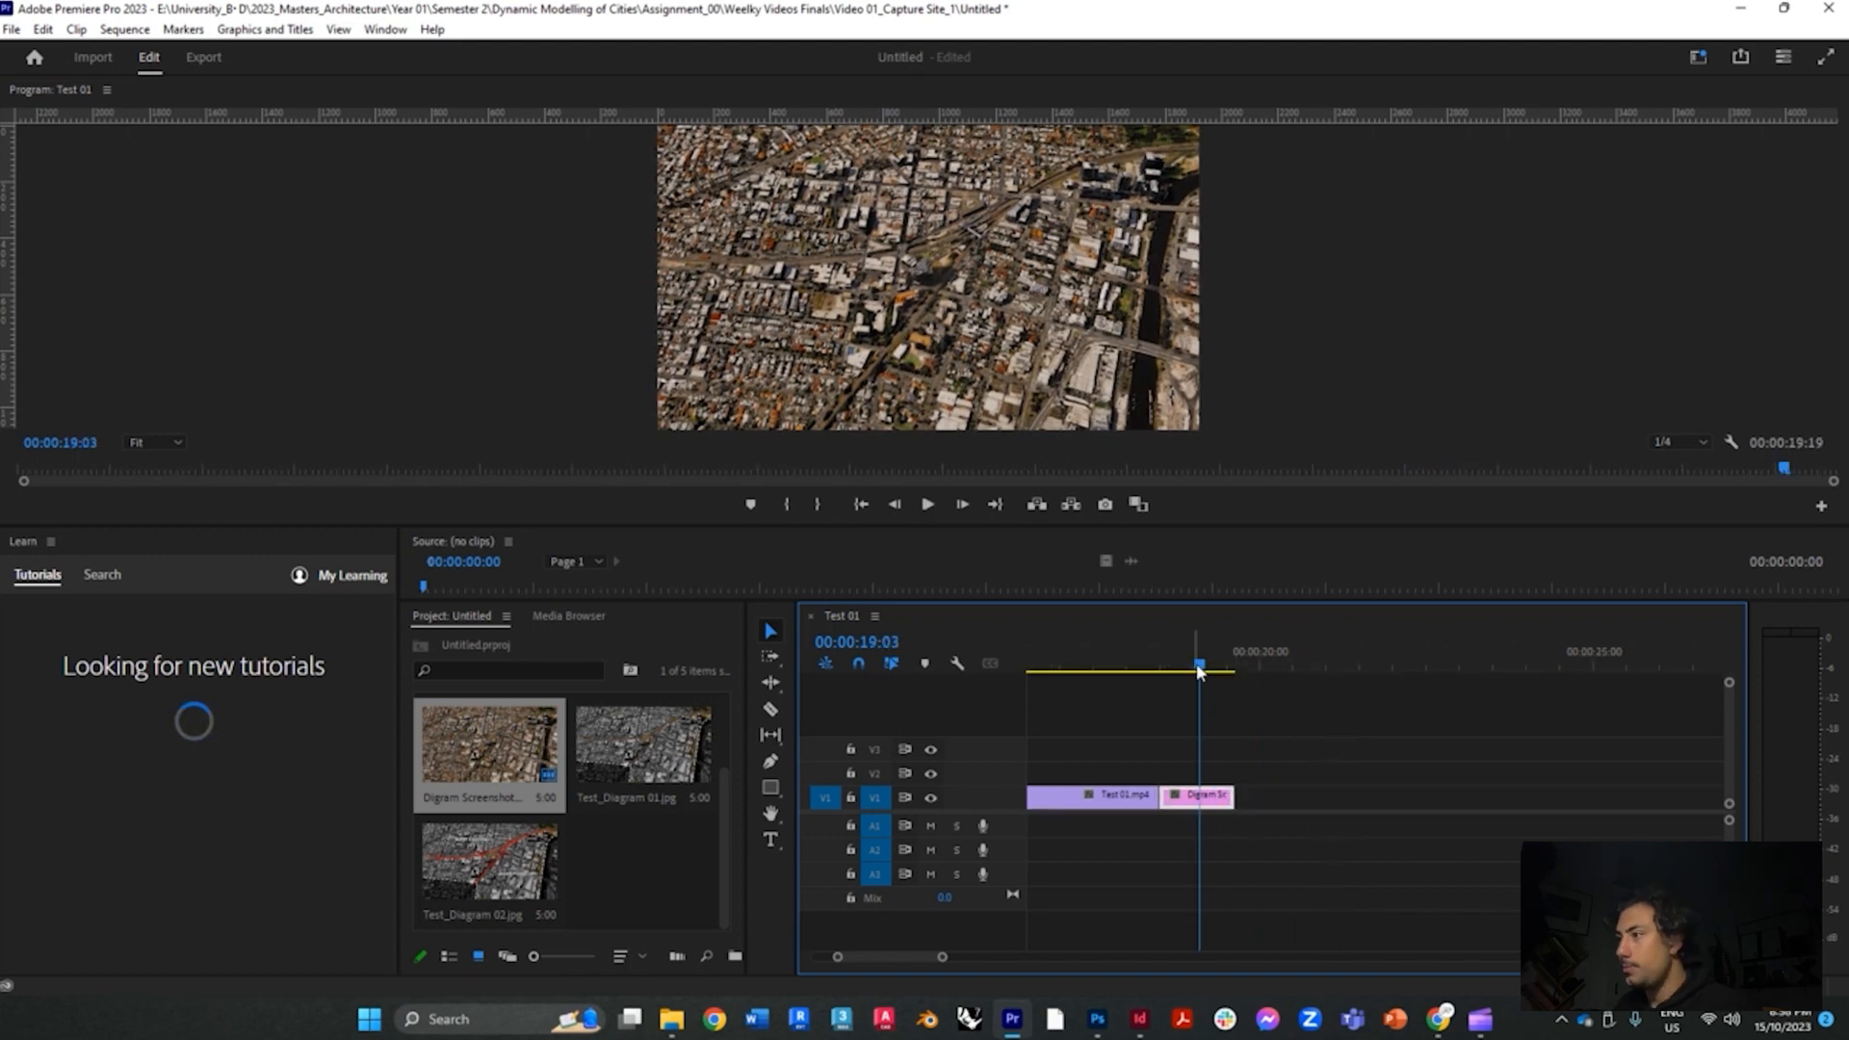
Paste a copy of the Digram Screenshot.png clip directly after the original on V1 and replace it with Test_Diagram 01.jpg from the bin
mouse_move(1197, 664)
mouse_down()
mouse_move(1243, 674)
mouse_move(1224, 675)
mouse_up()
key(ctrl+v)
drag(1295, 797, 1285, 819)
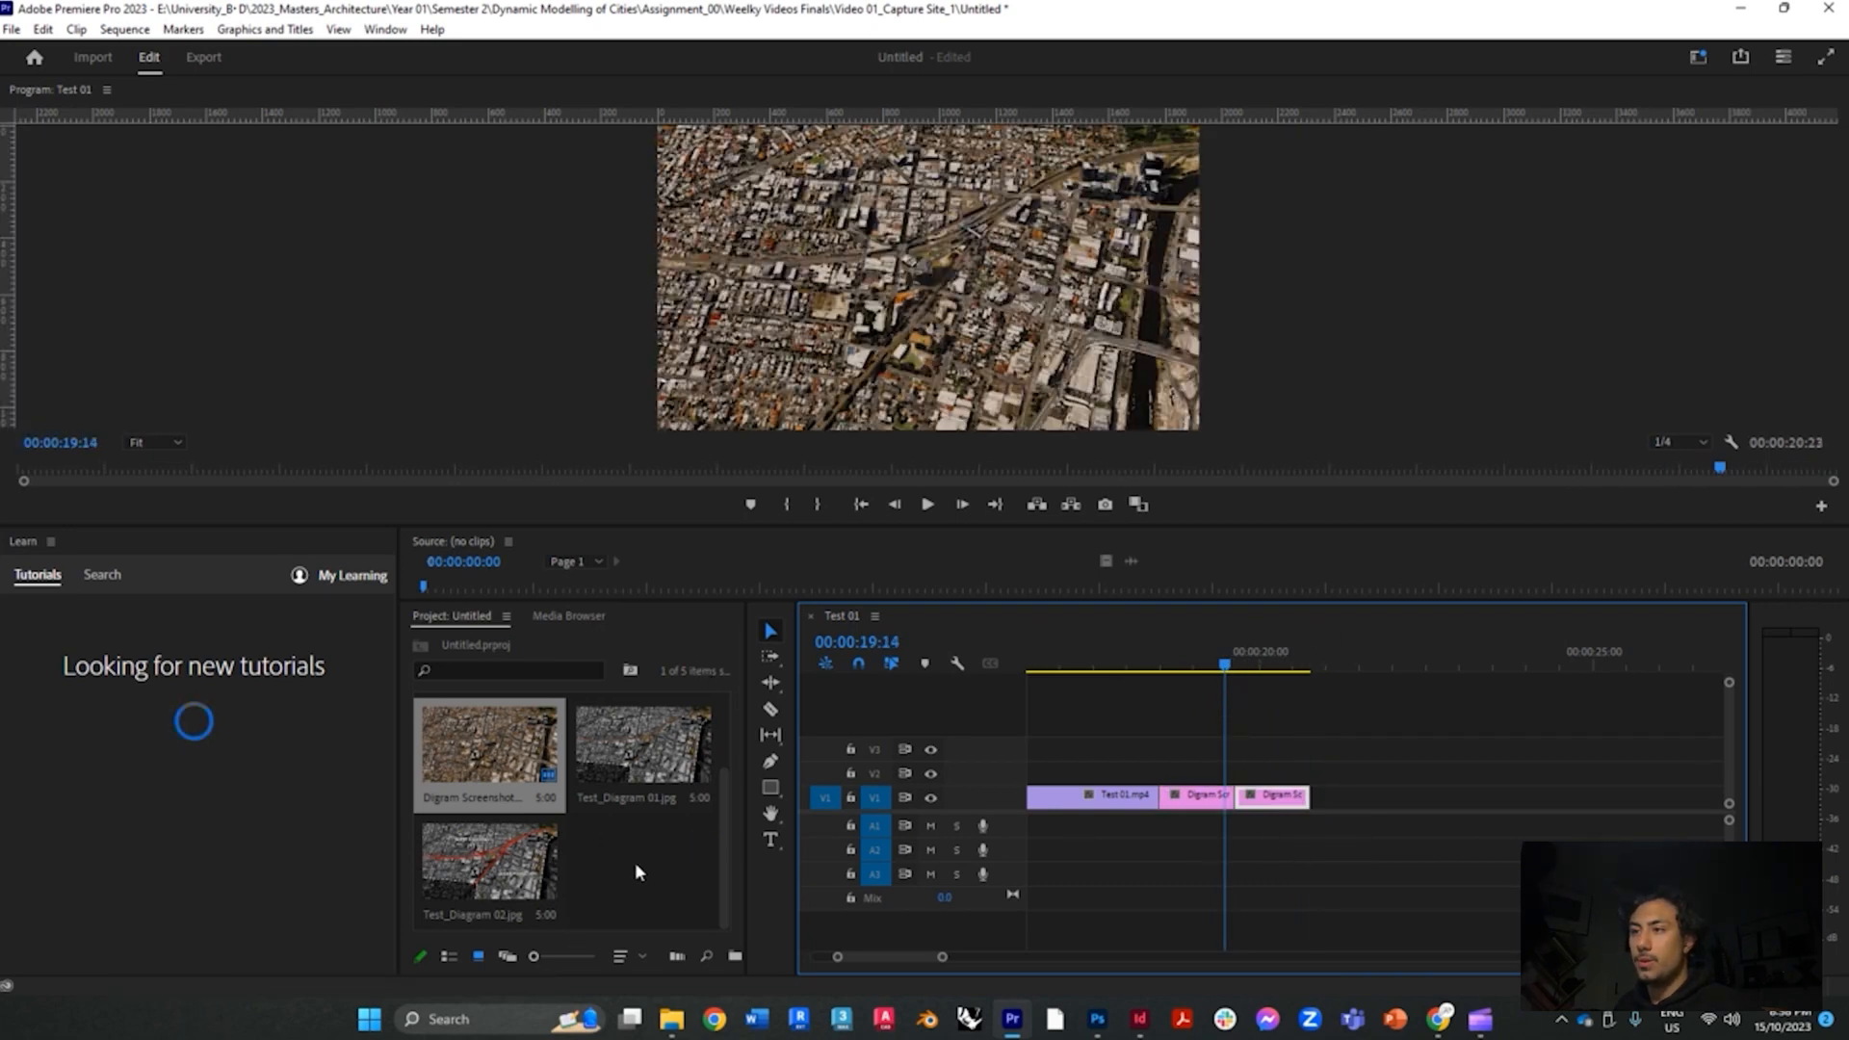
click(648, 768)
click(525, 872)
click(633, 782)
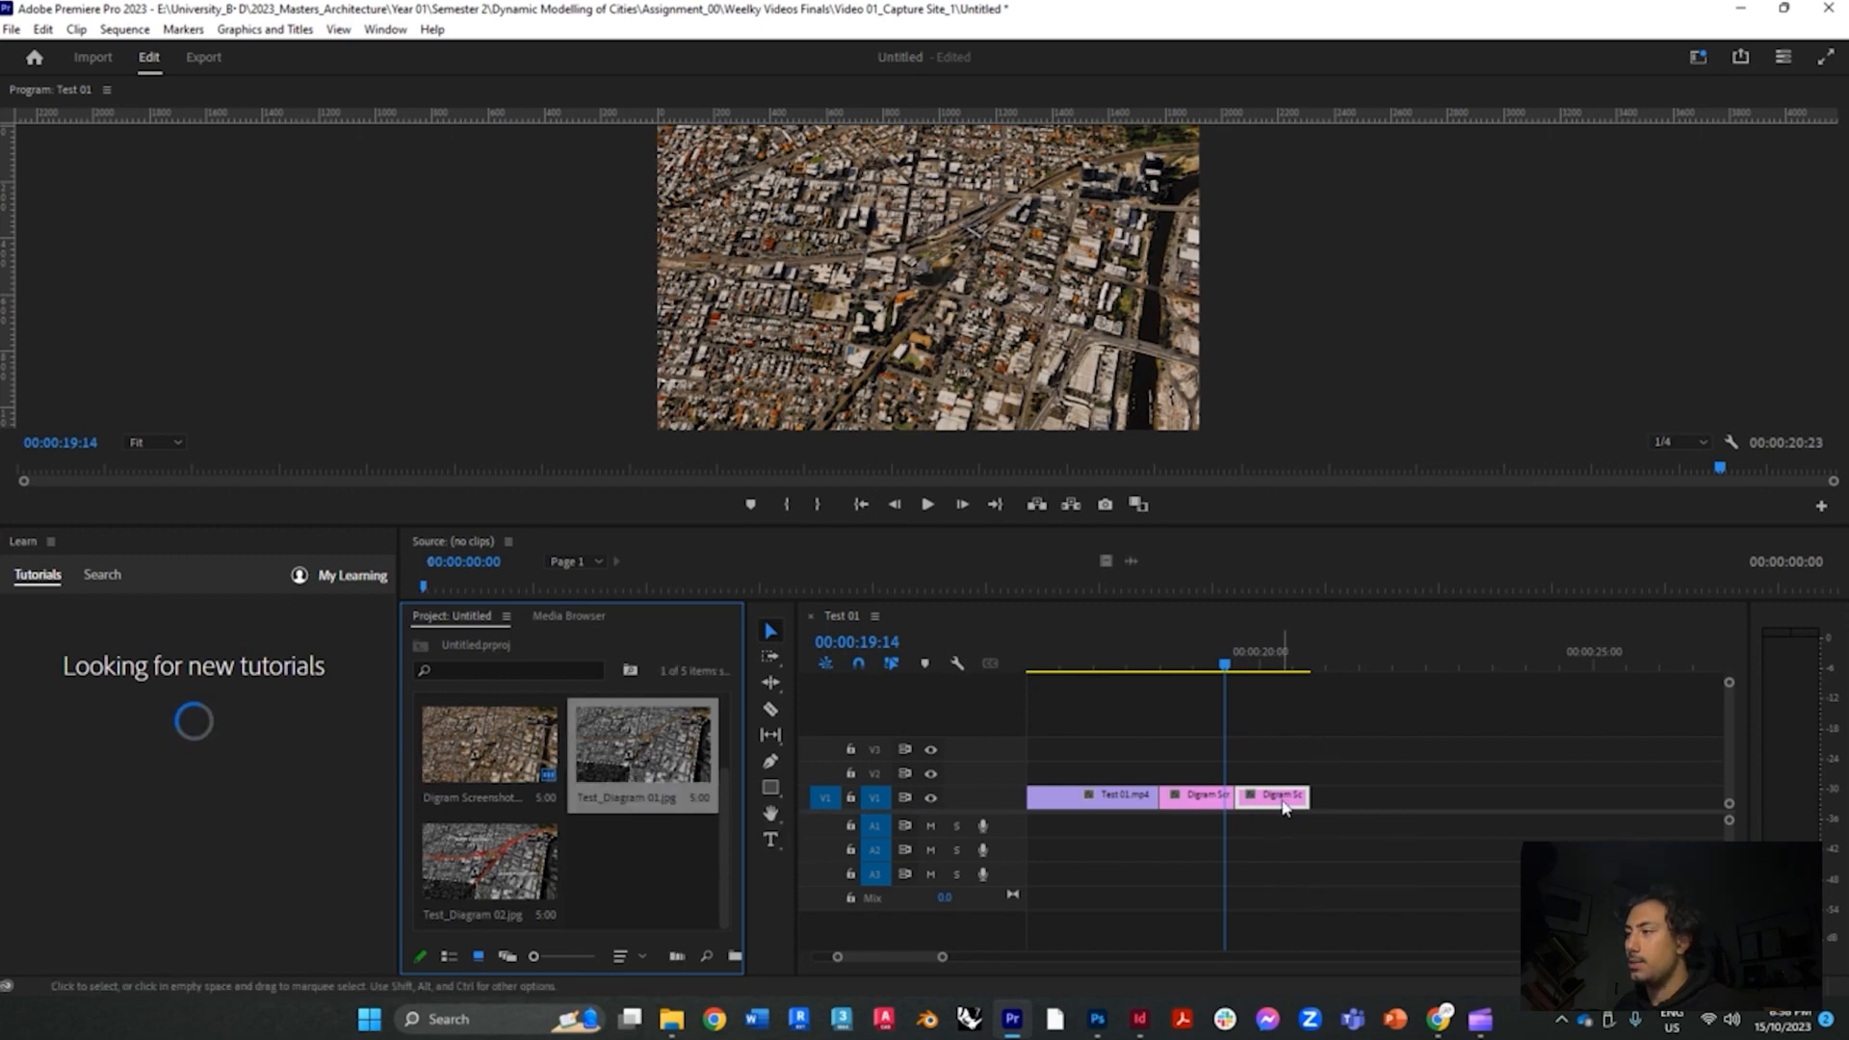
right_click(1280, 802)
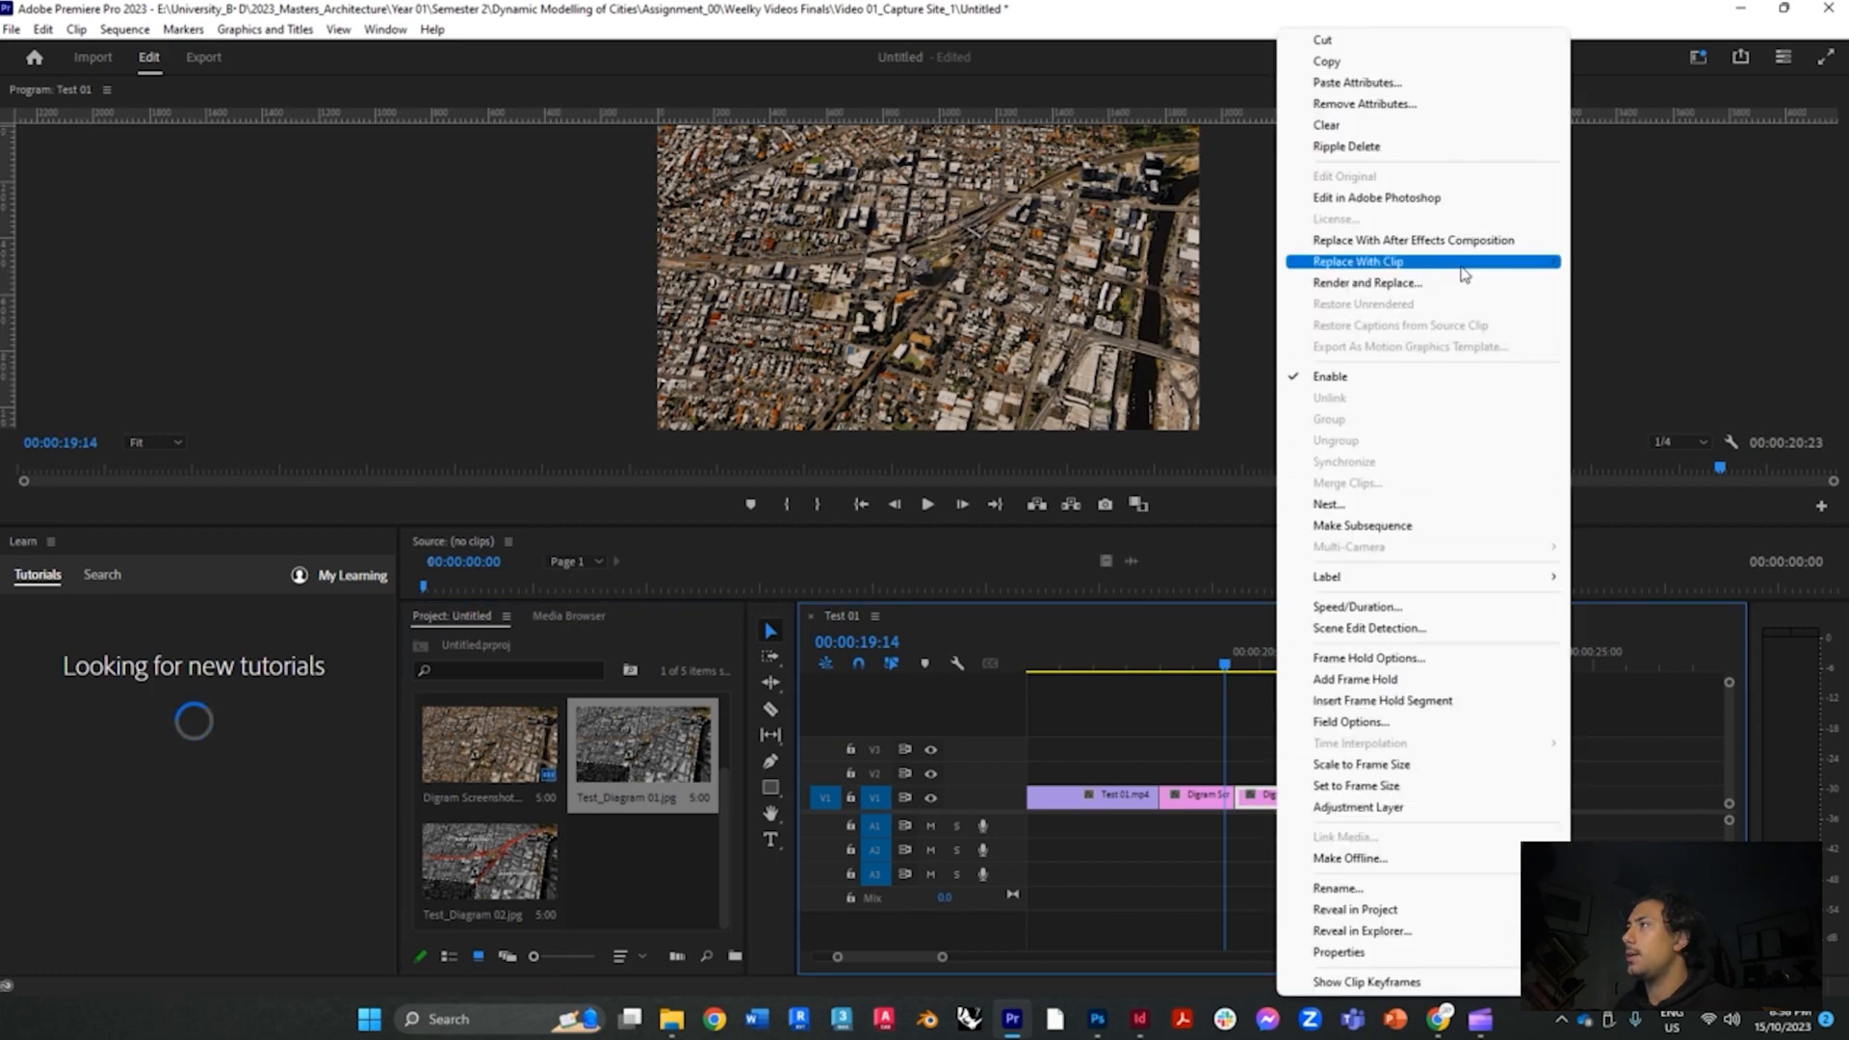
mouse_move(1465, 273)
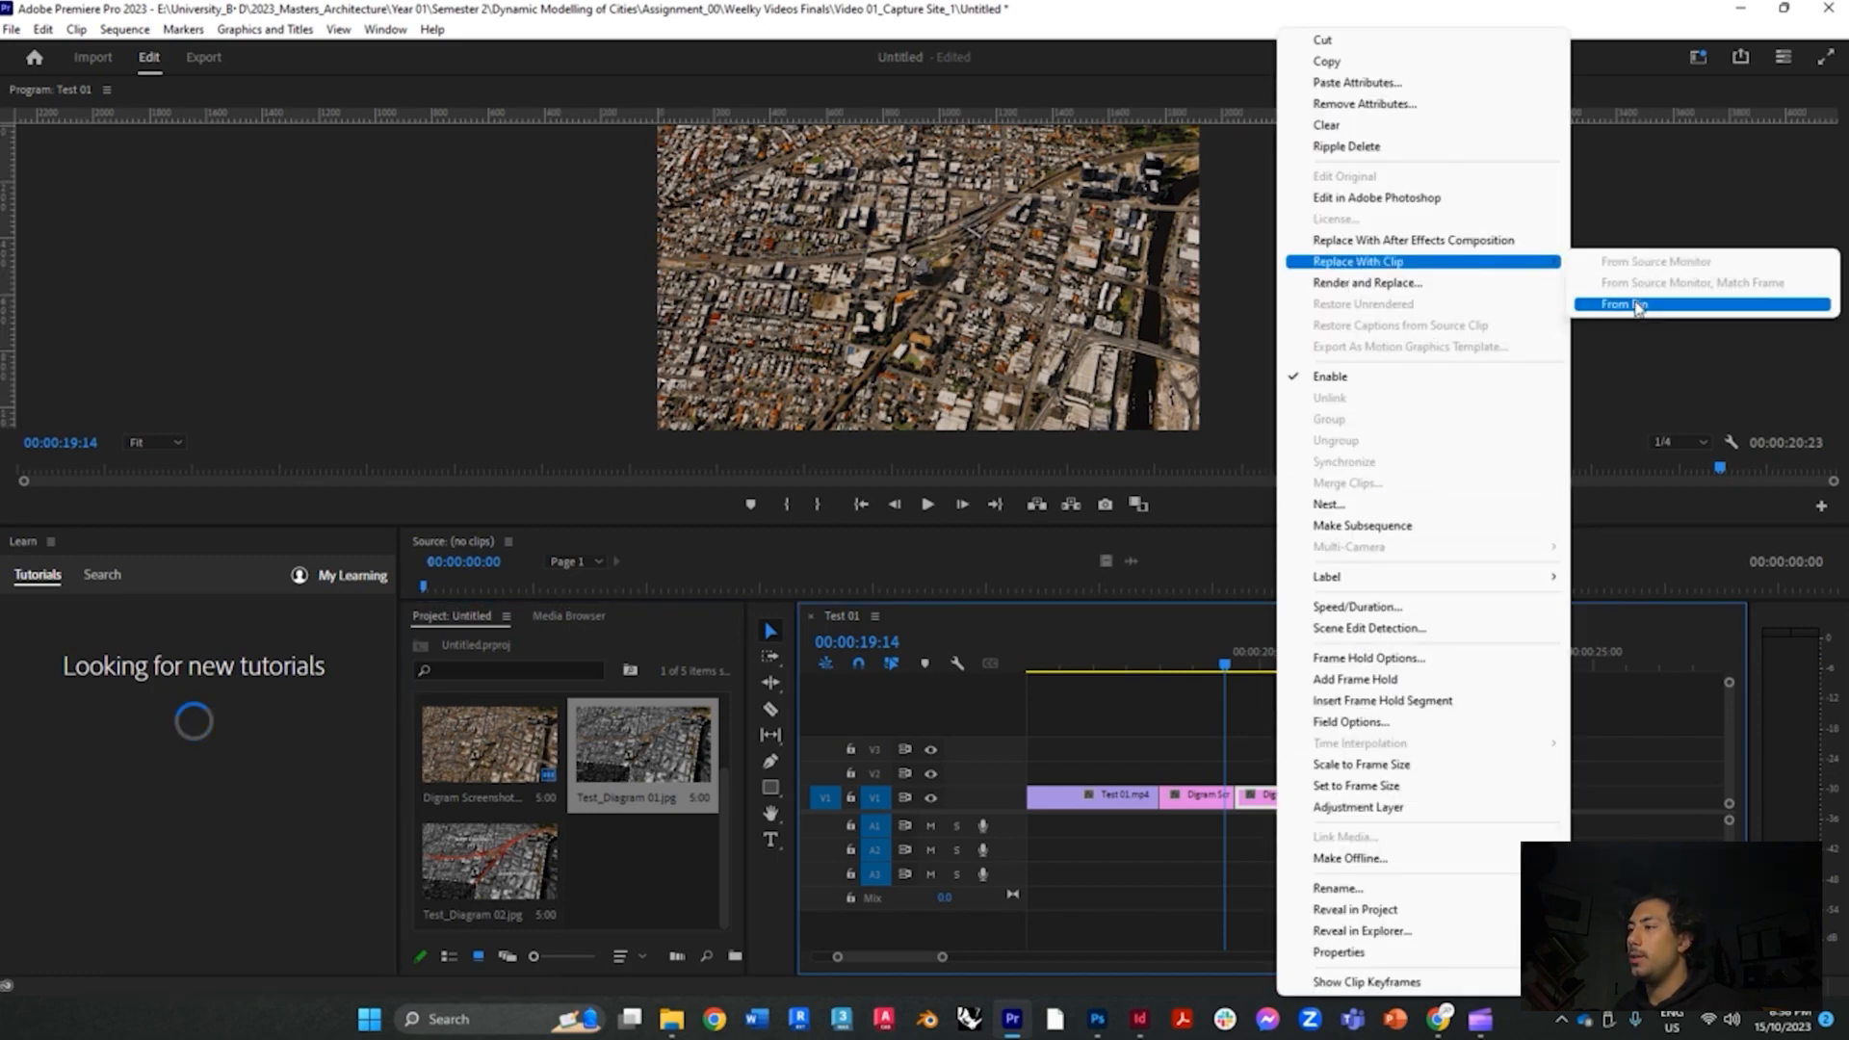
click(1636, 305)
Duplicate the Test_Diagram 01.jpg clip after itself on V1 and replace the copy with Test_Diagram 02.jpg from the bin
drag(1240, 673, 1316, 693)
key(ctrl+c)
key(ctrl+v)
click(1333, 664)
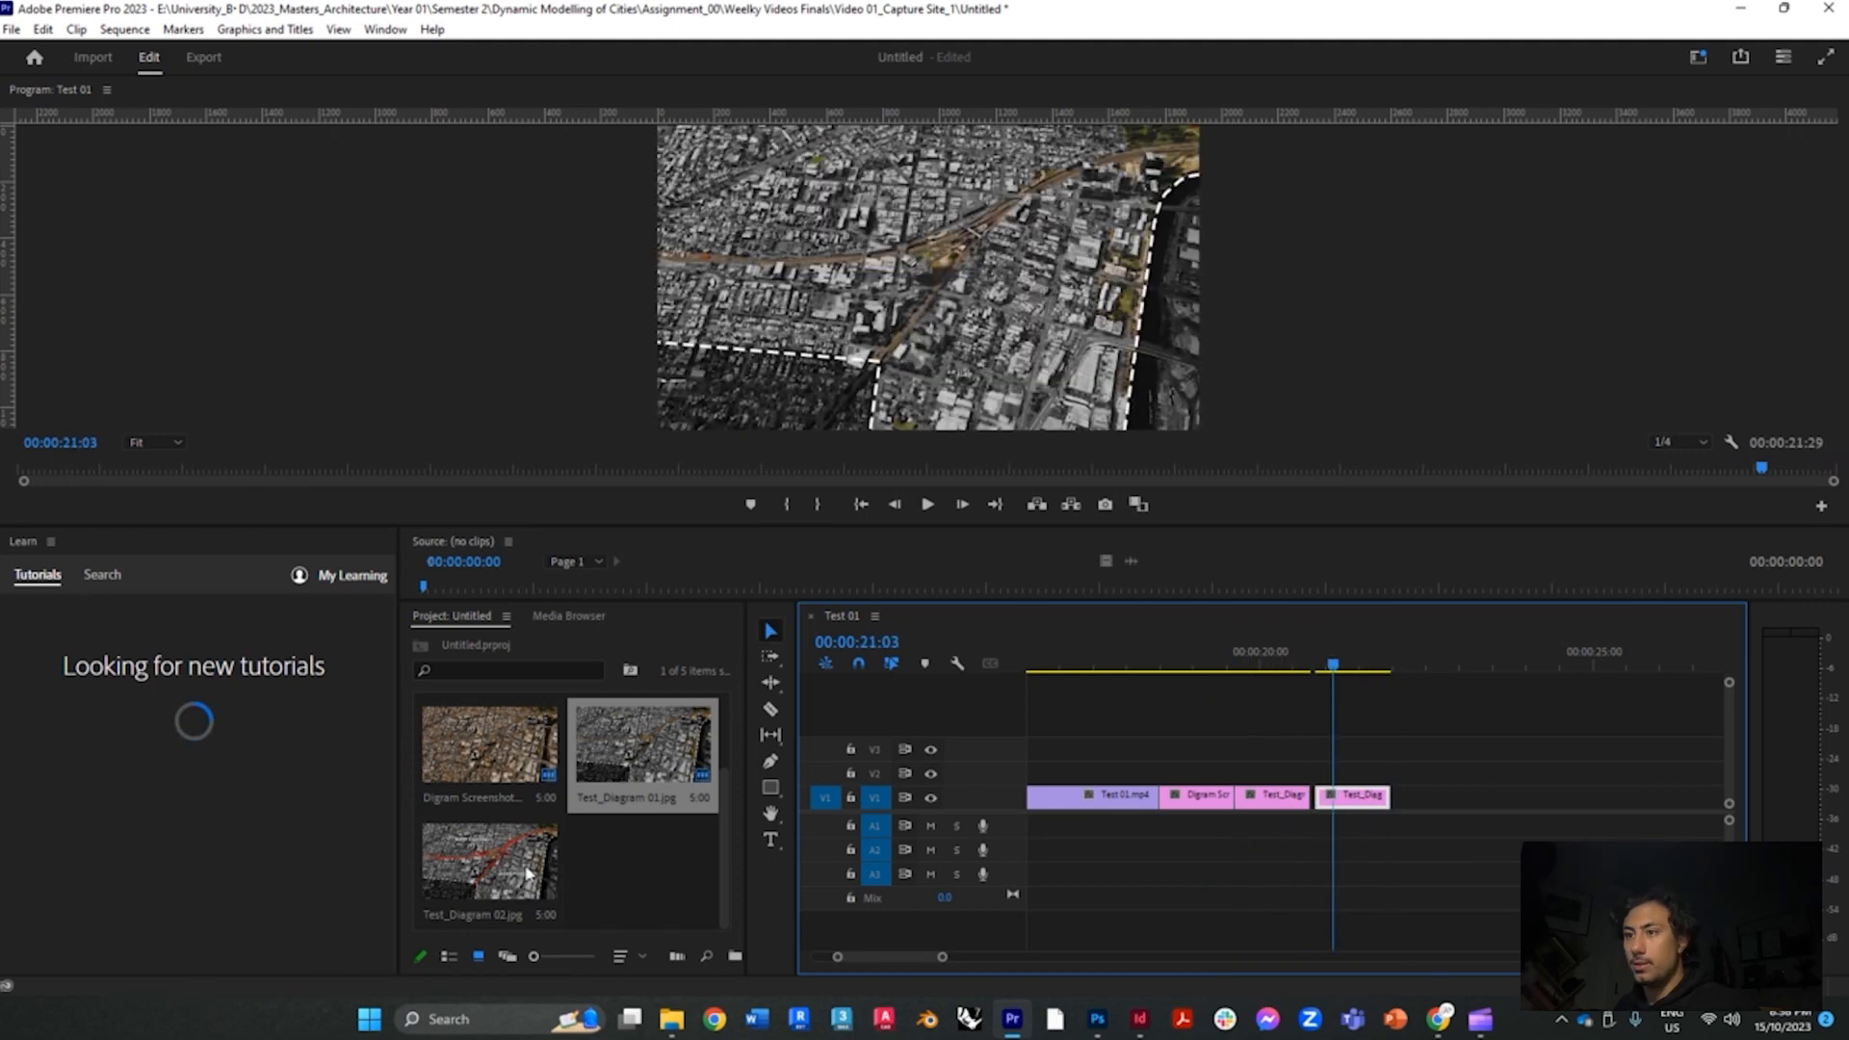
click(528, 872)
right_click(1352, 796)
mouse_move(1445, 283)
click(1136, 304)
Move the Test_Diagram 01.jpg clip up to V2 and extend its end so it overlaps both neighbouring stills on V1
click(1187, 665)
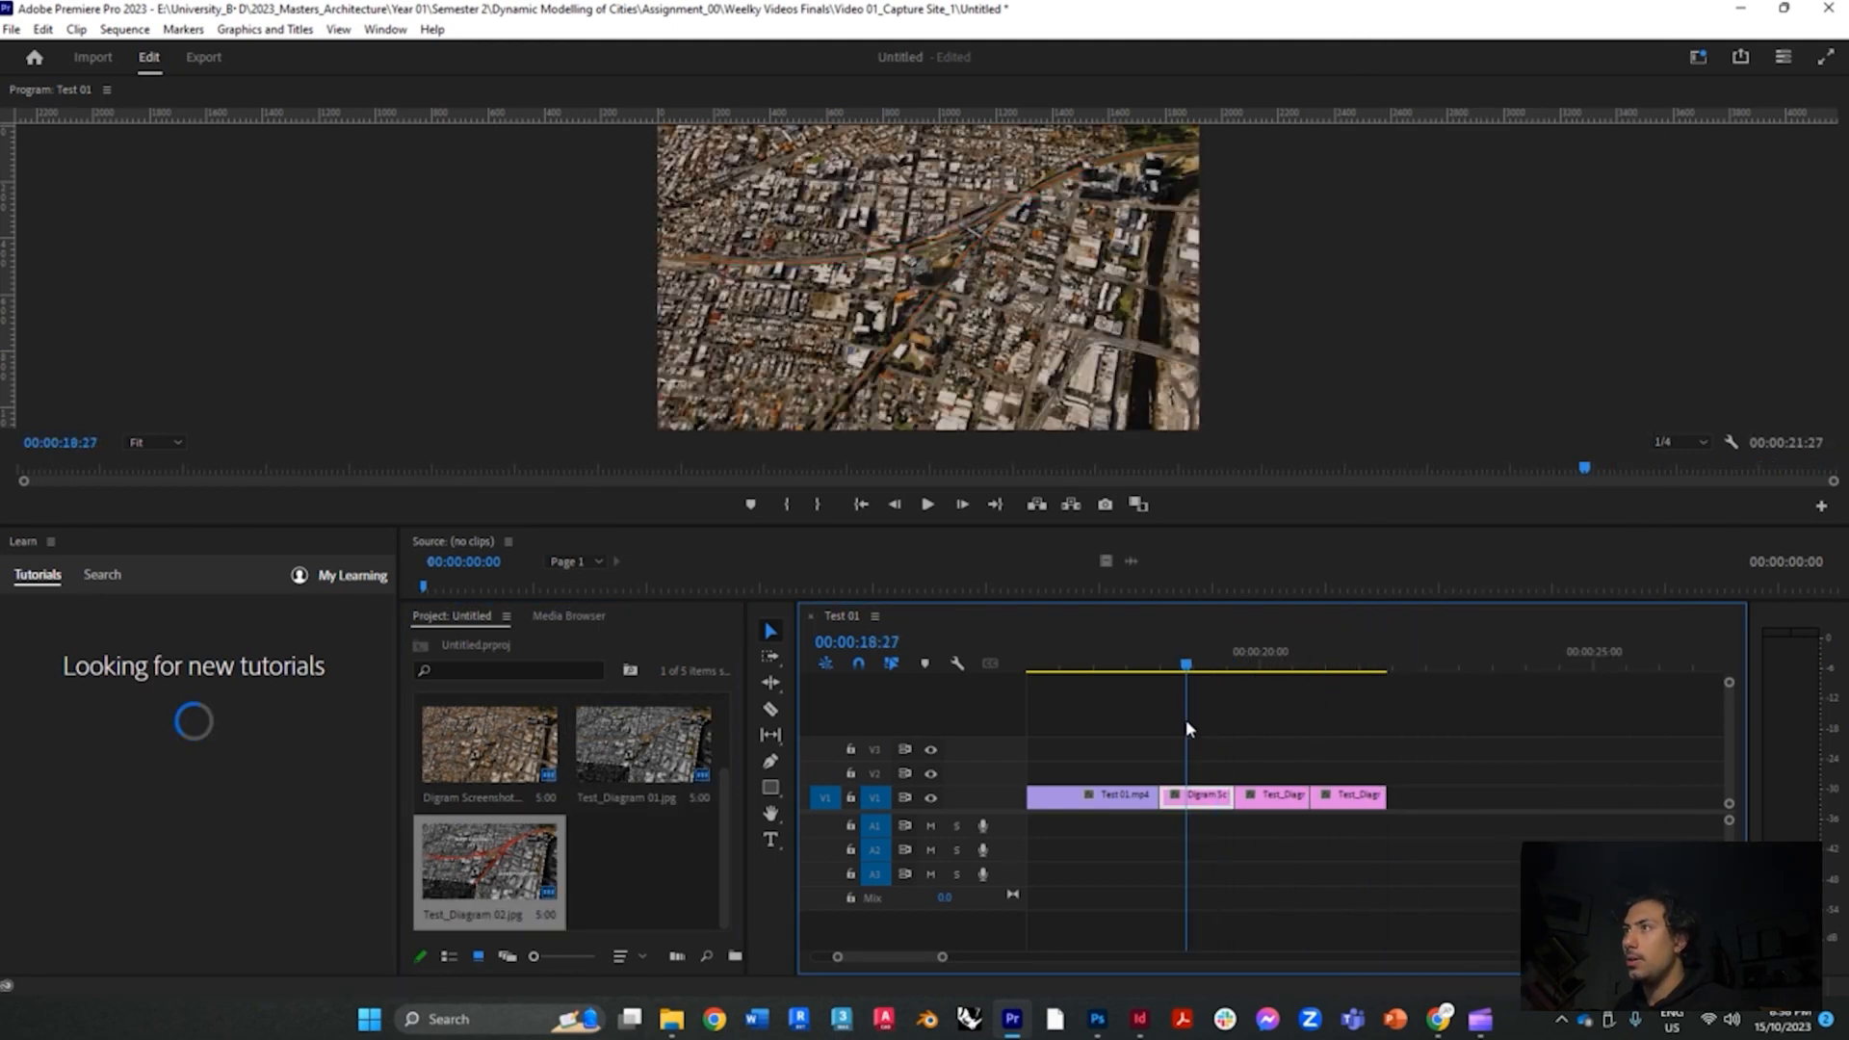
drag(1186, 729, 1280, 743)
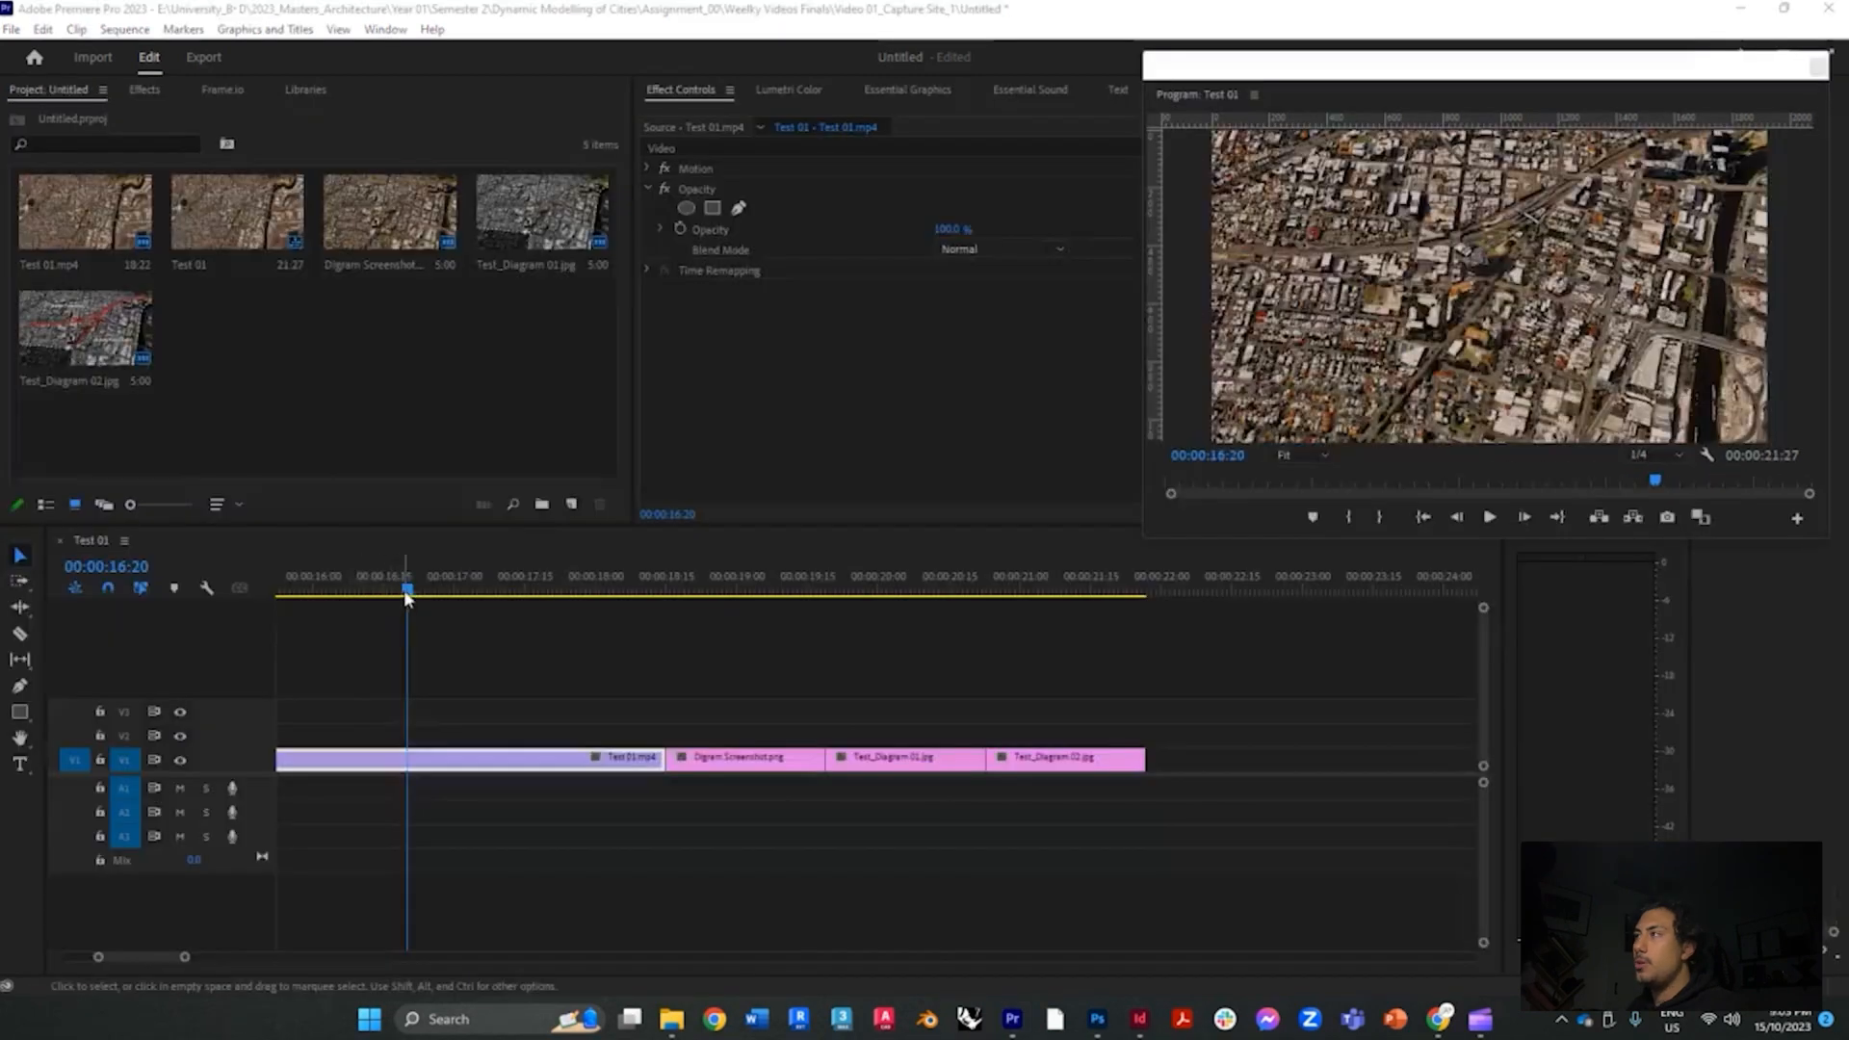
drag(402, 590, 901, 647)
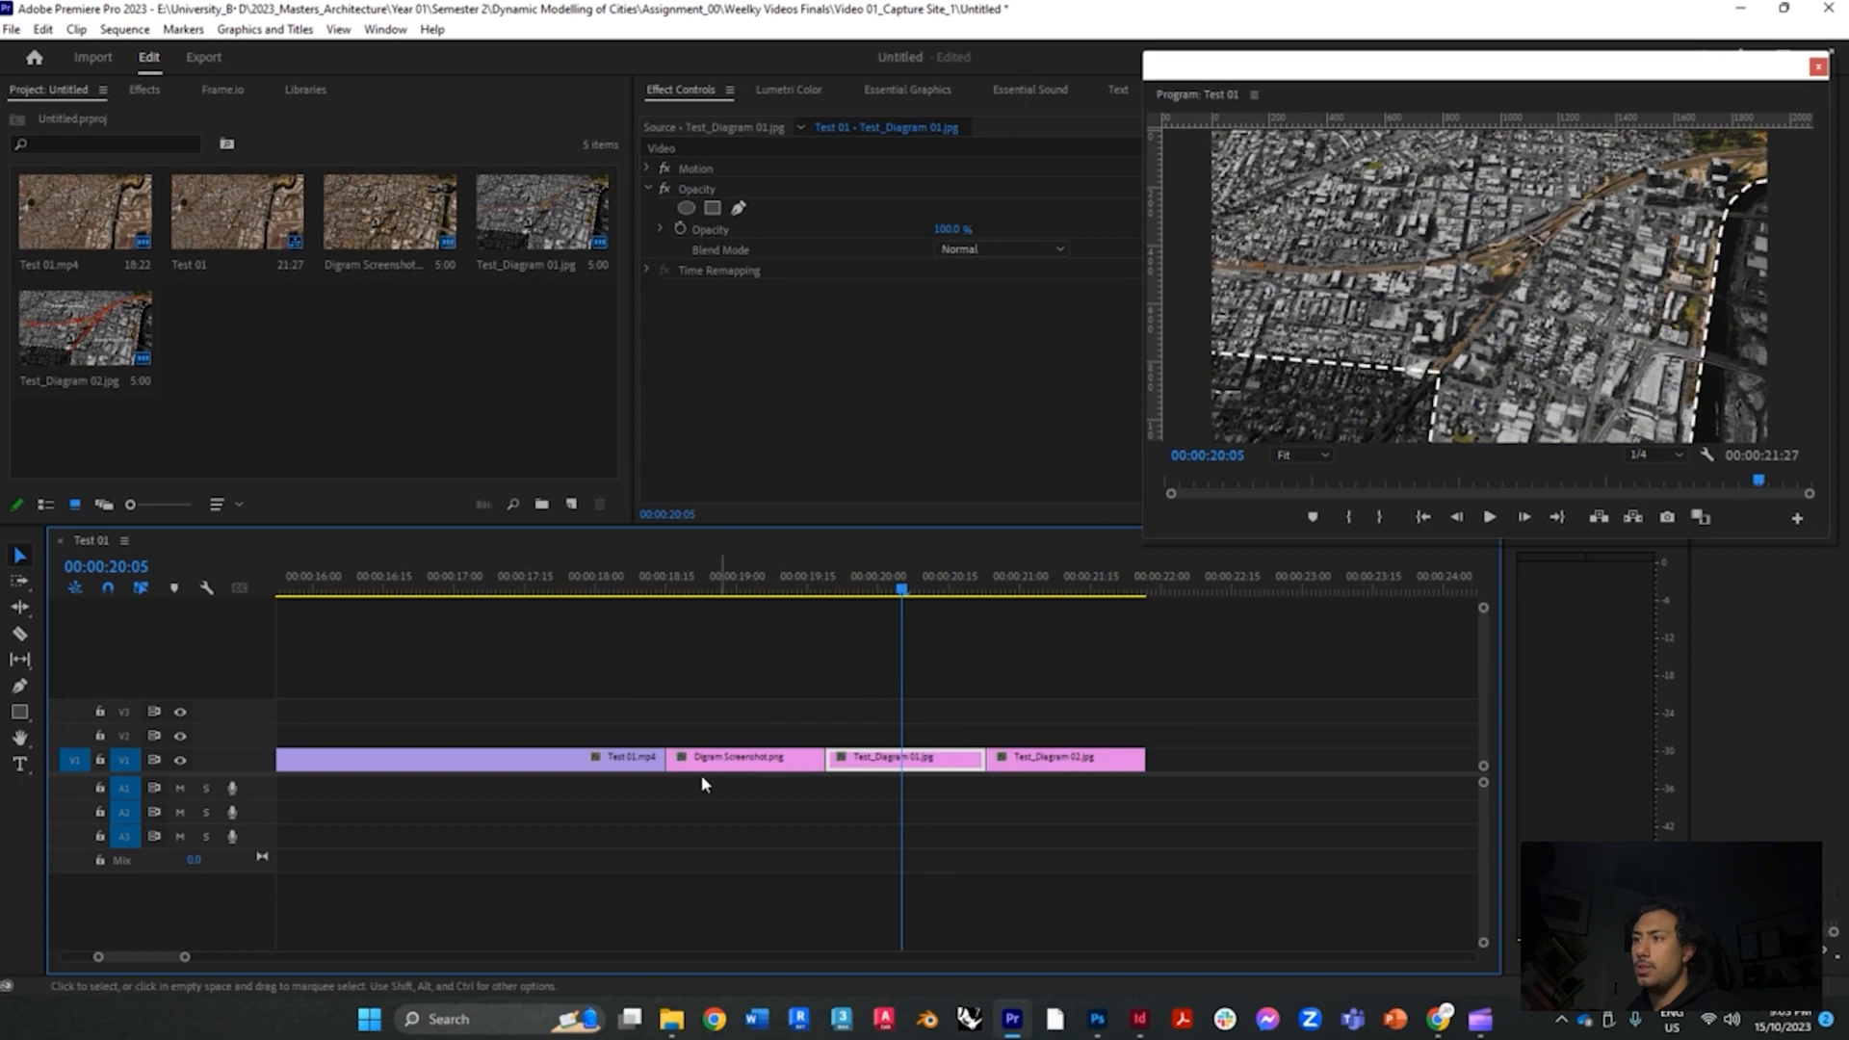
drag(879, 763, 803, 736)
drag(982, 736, 1003, 736)
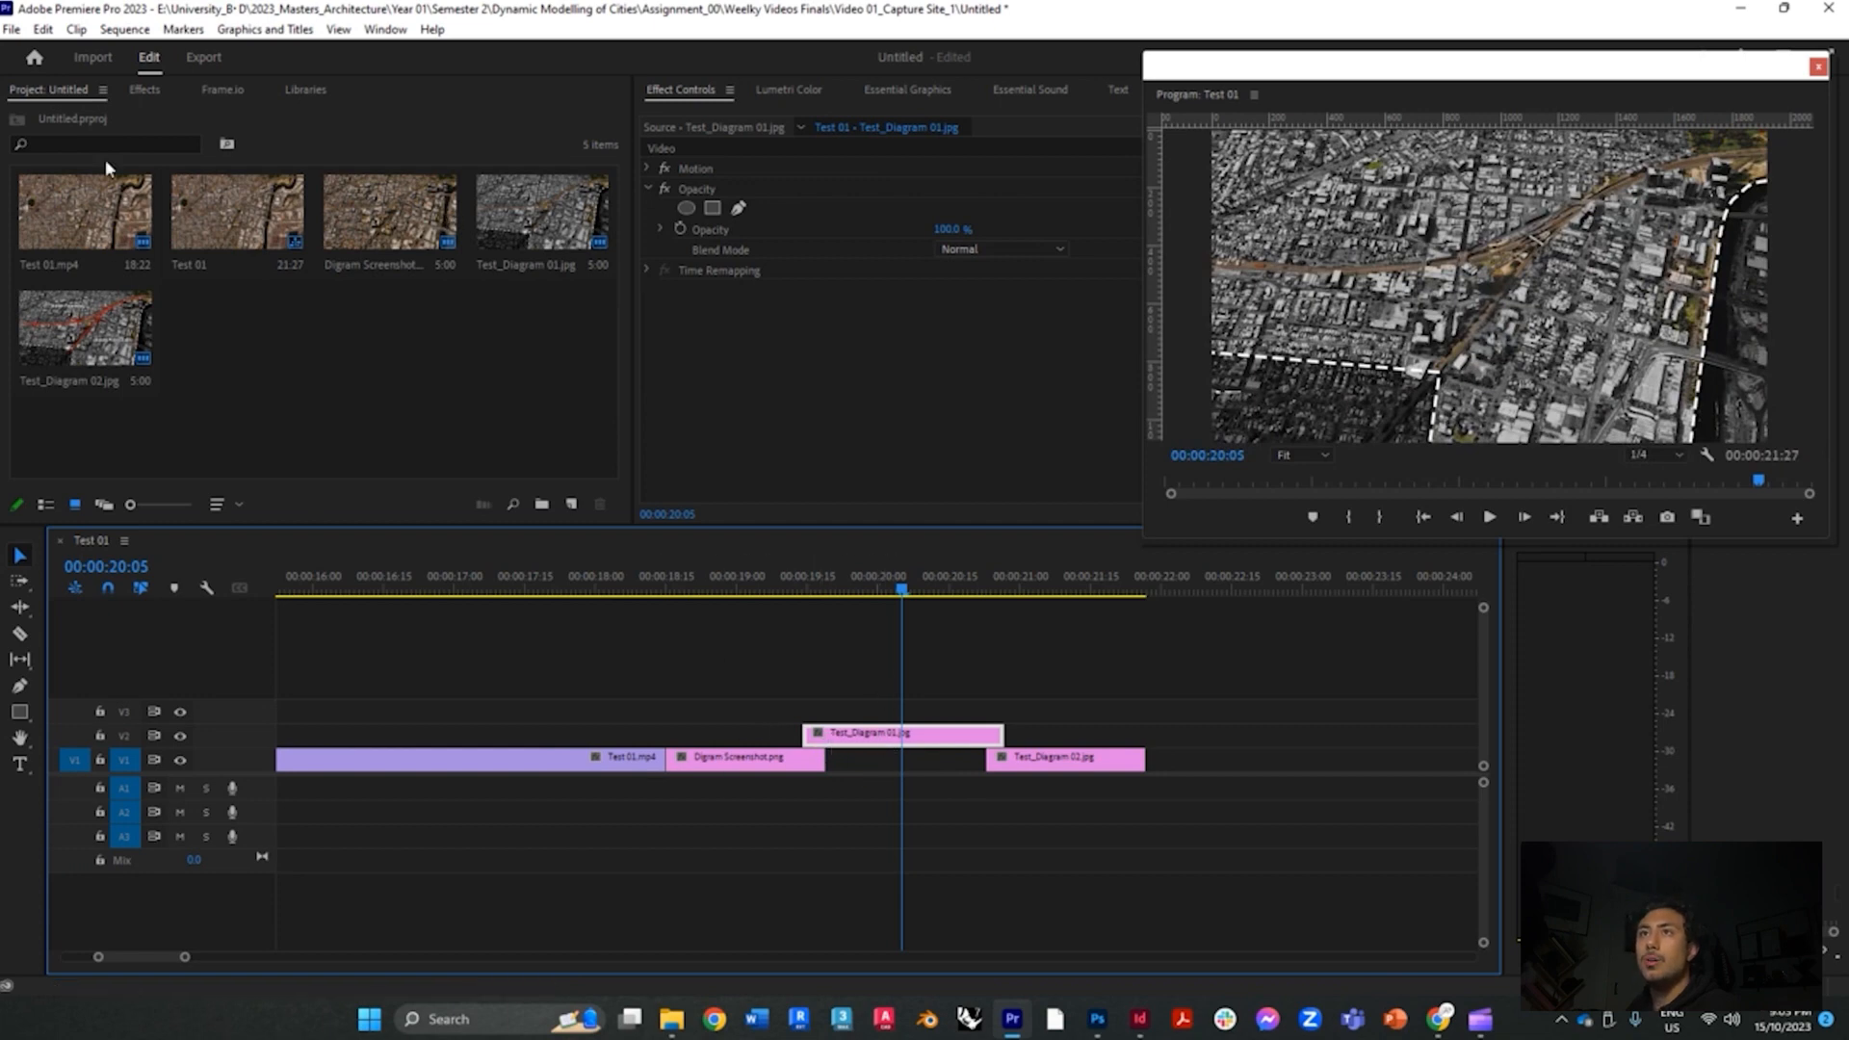
Apply a Cross Dissolve video transition to the start of the Test_Diagram 01.jpg clip on V2
click(142, 90)
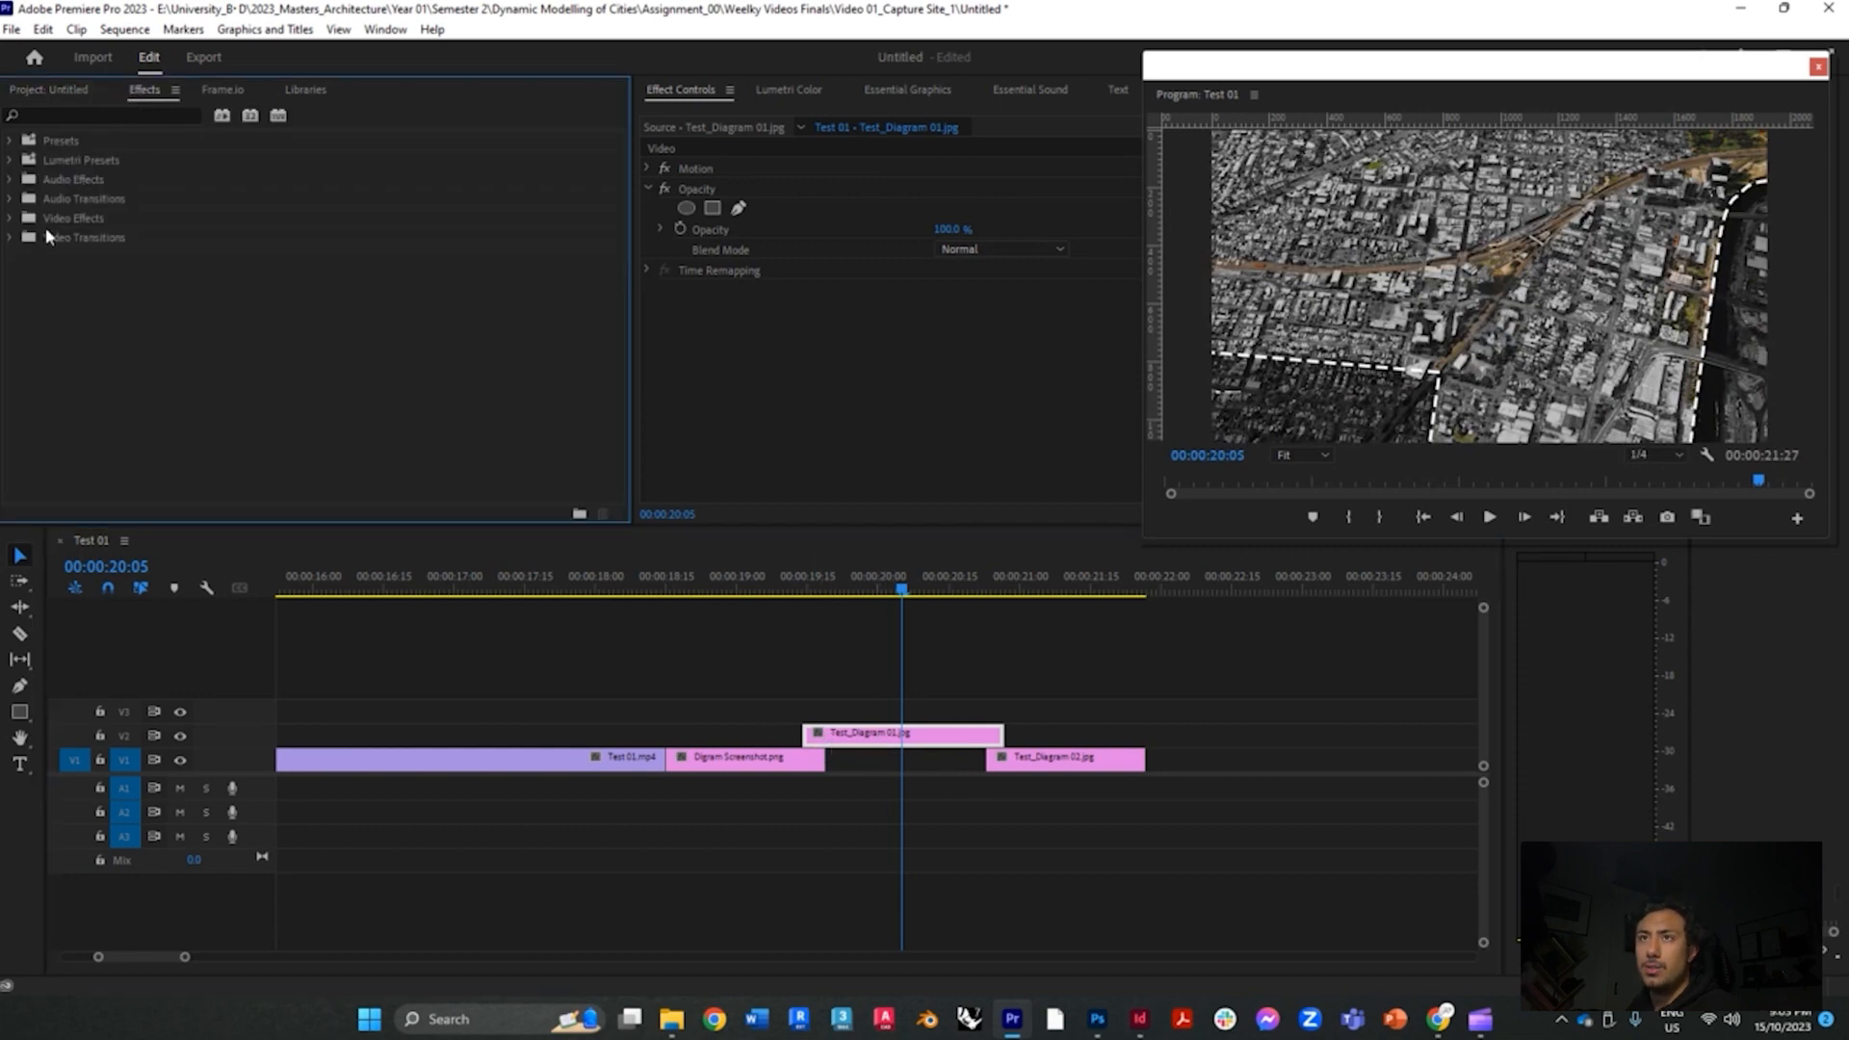
click(11, 237)
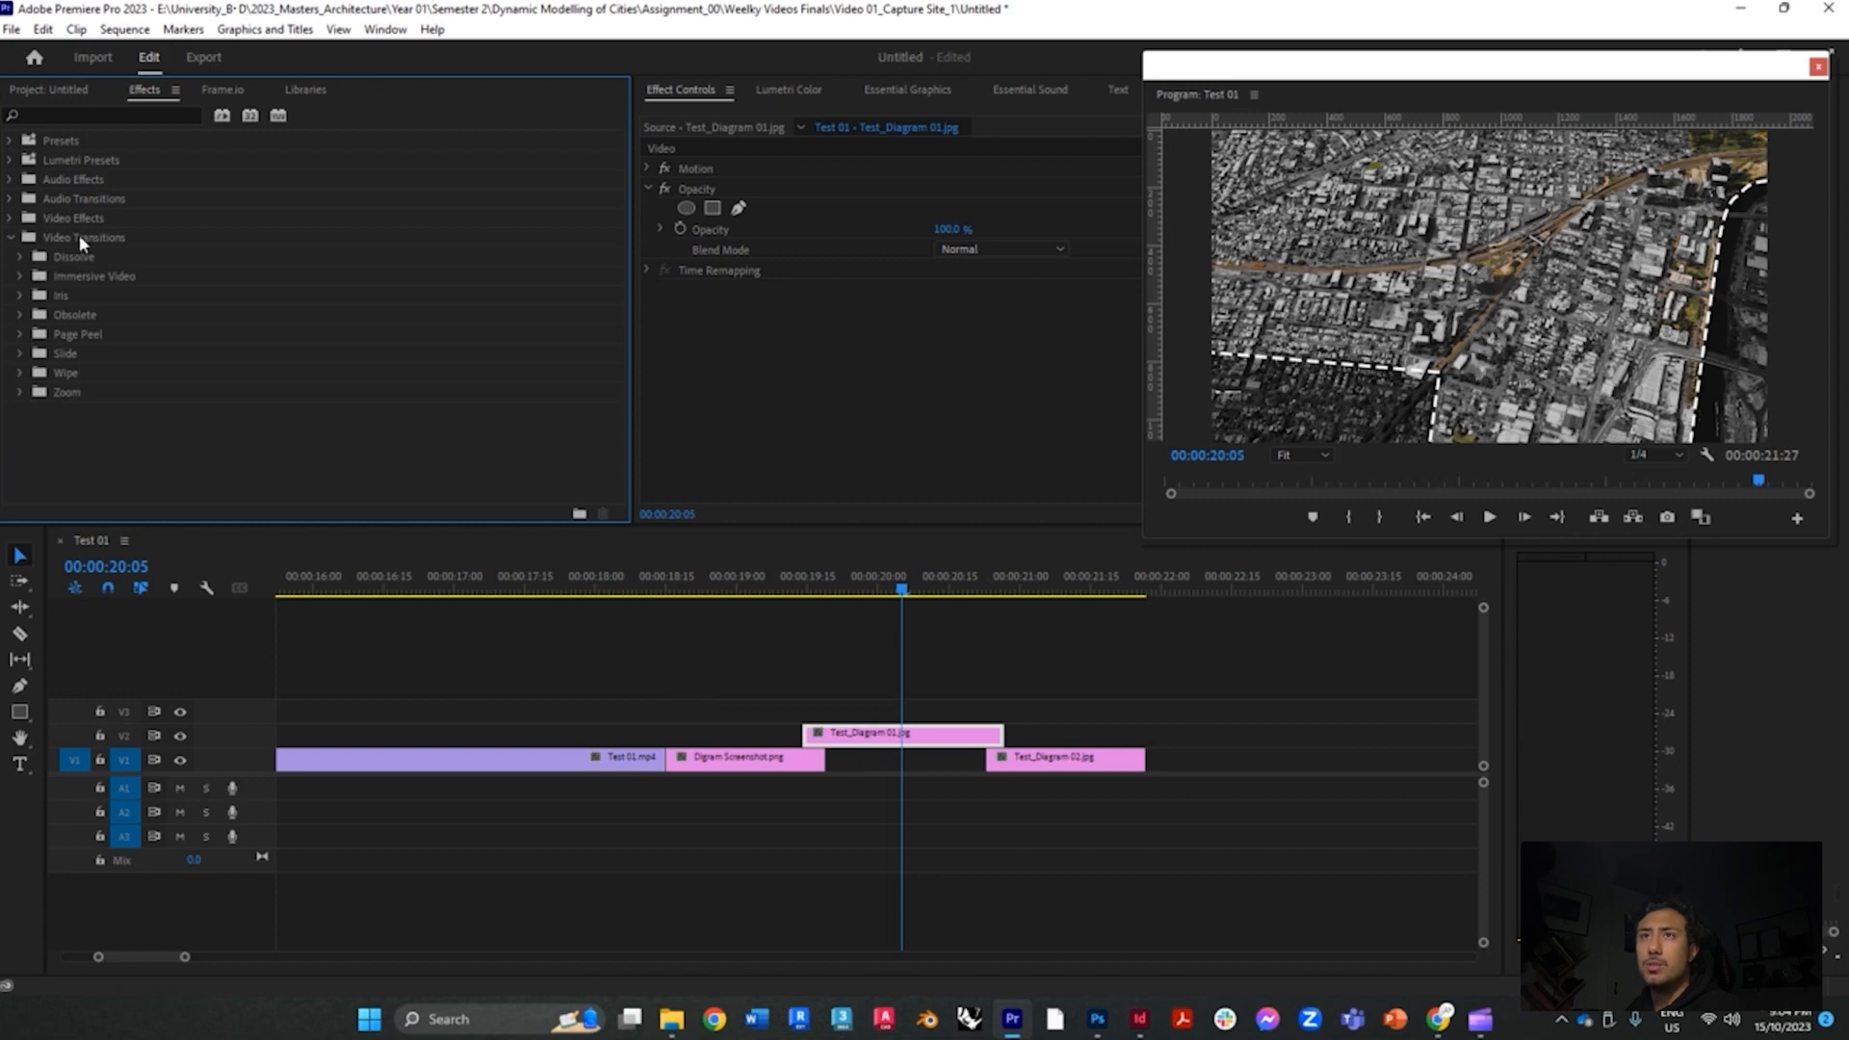
click(20, 258)
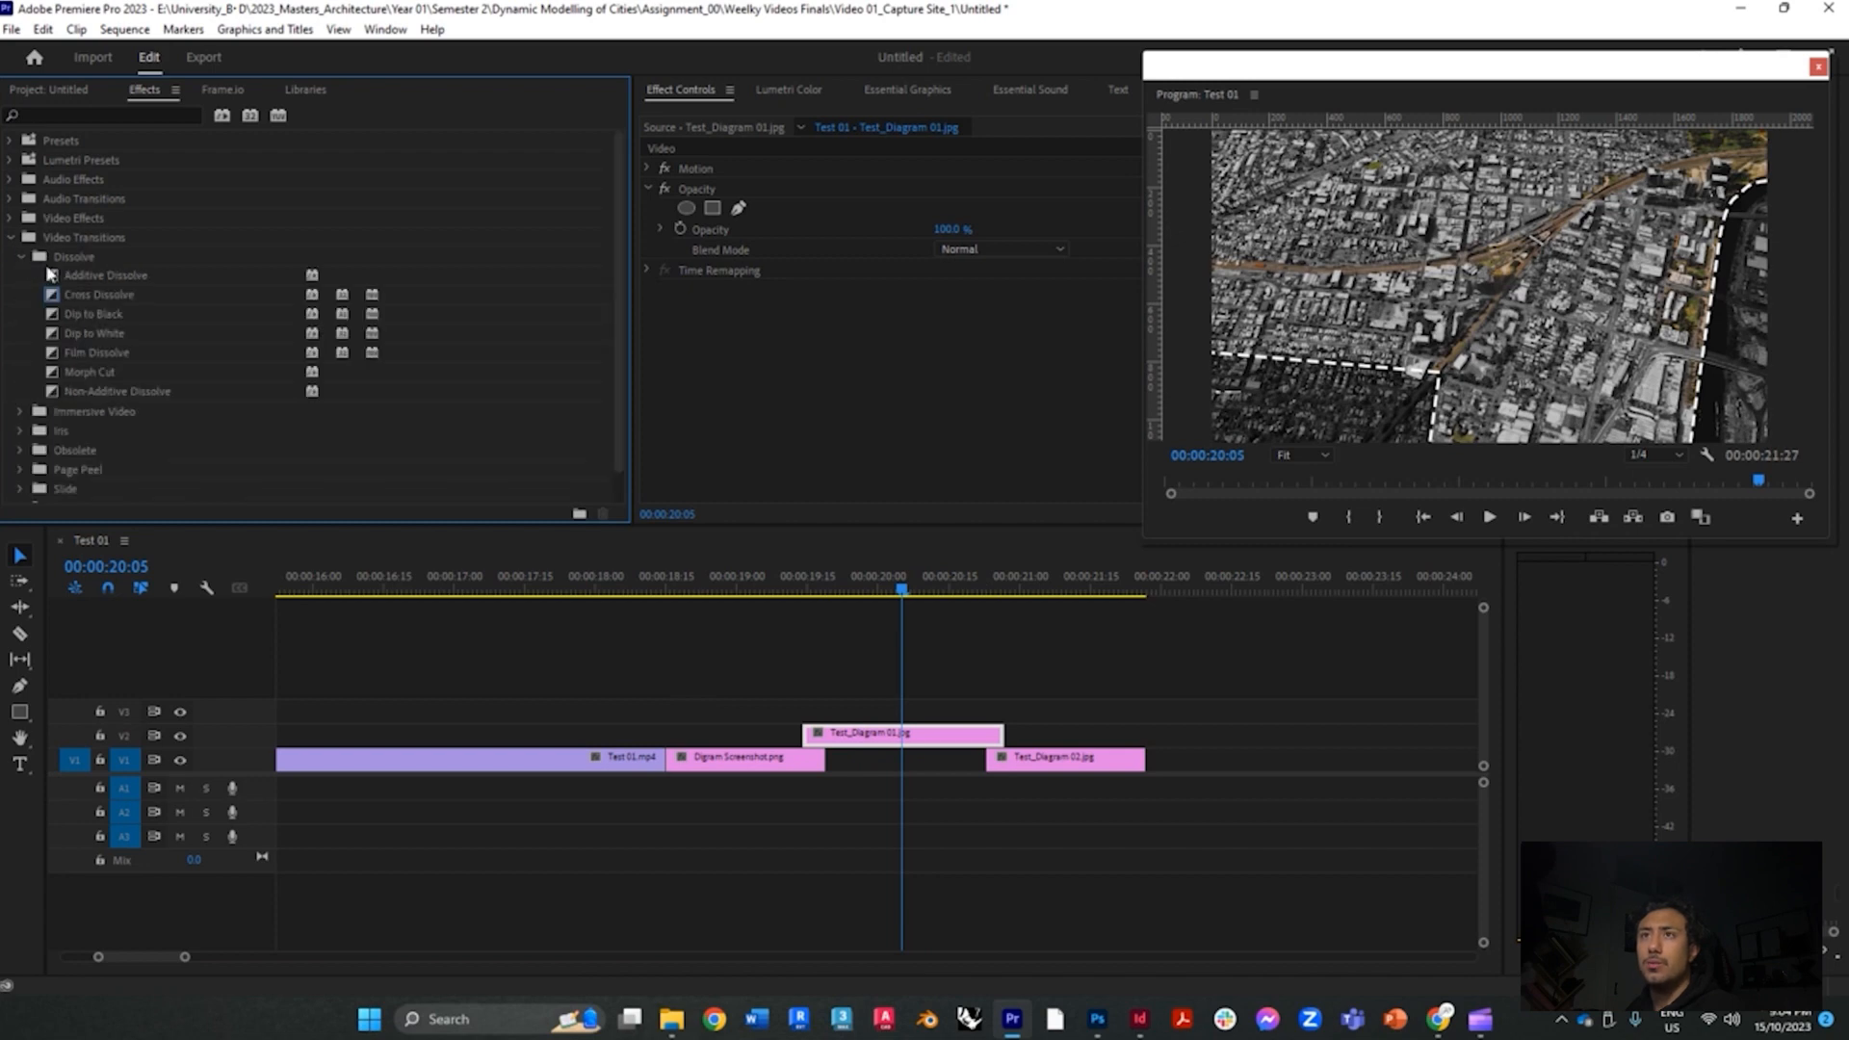
click(89, 297)
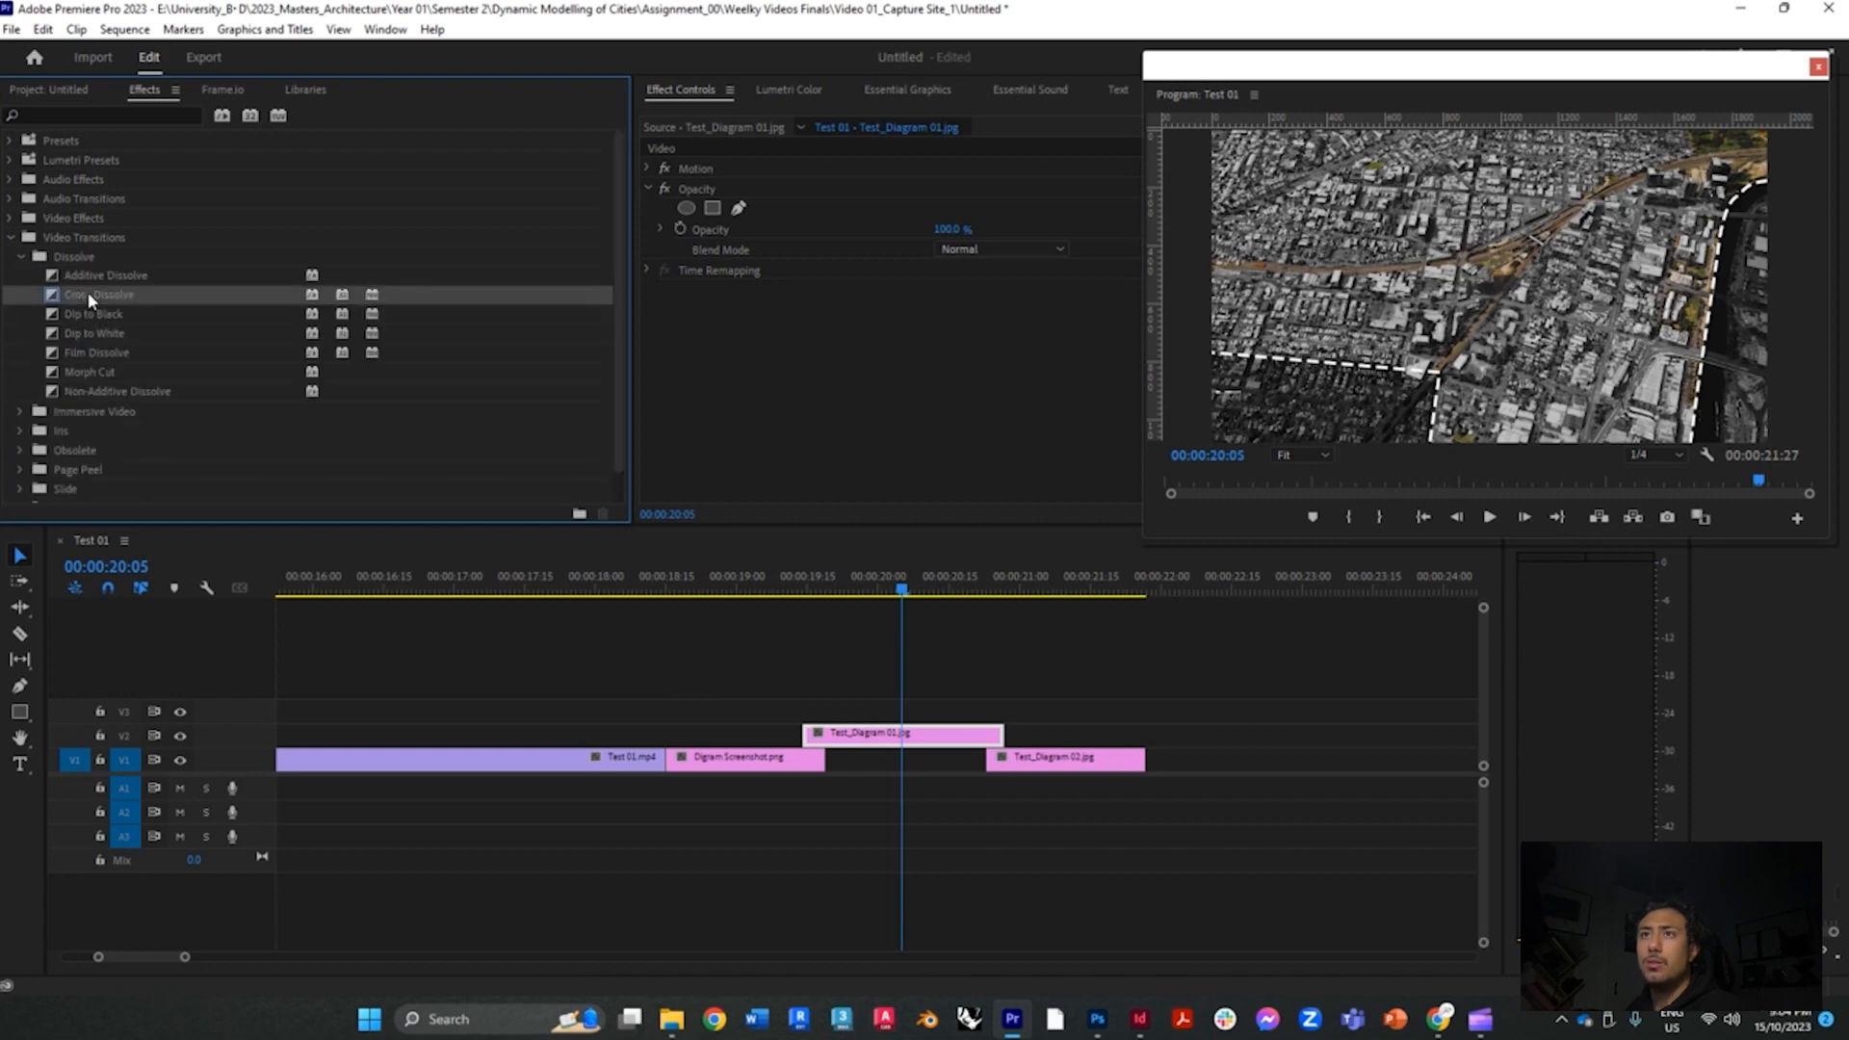
drag(100, 299, 829, 737)
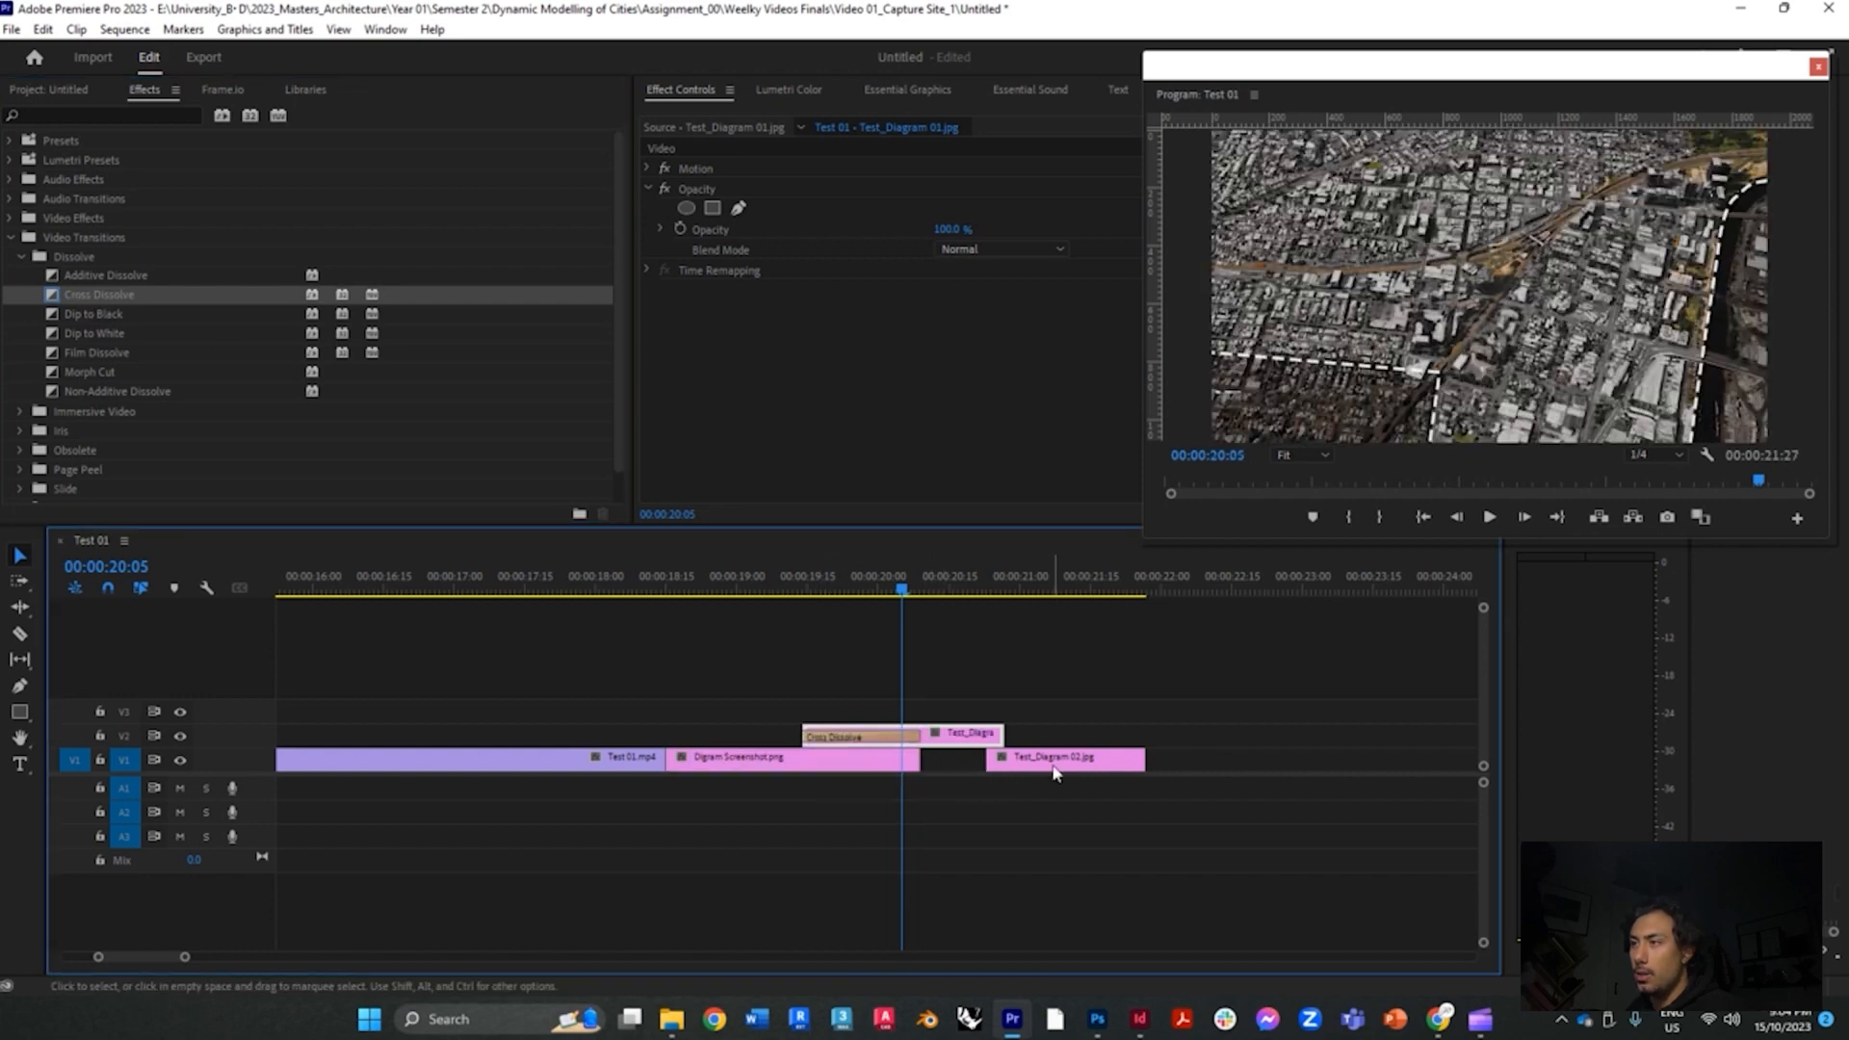
Shift Test_Diagram 01.jpg and Test_Diagram 02.jpg later together and extend the start of Test_Diagram 01.jpg back over the Digram Screenshot.png clip
drag(1056, 773, 1240, 773)
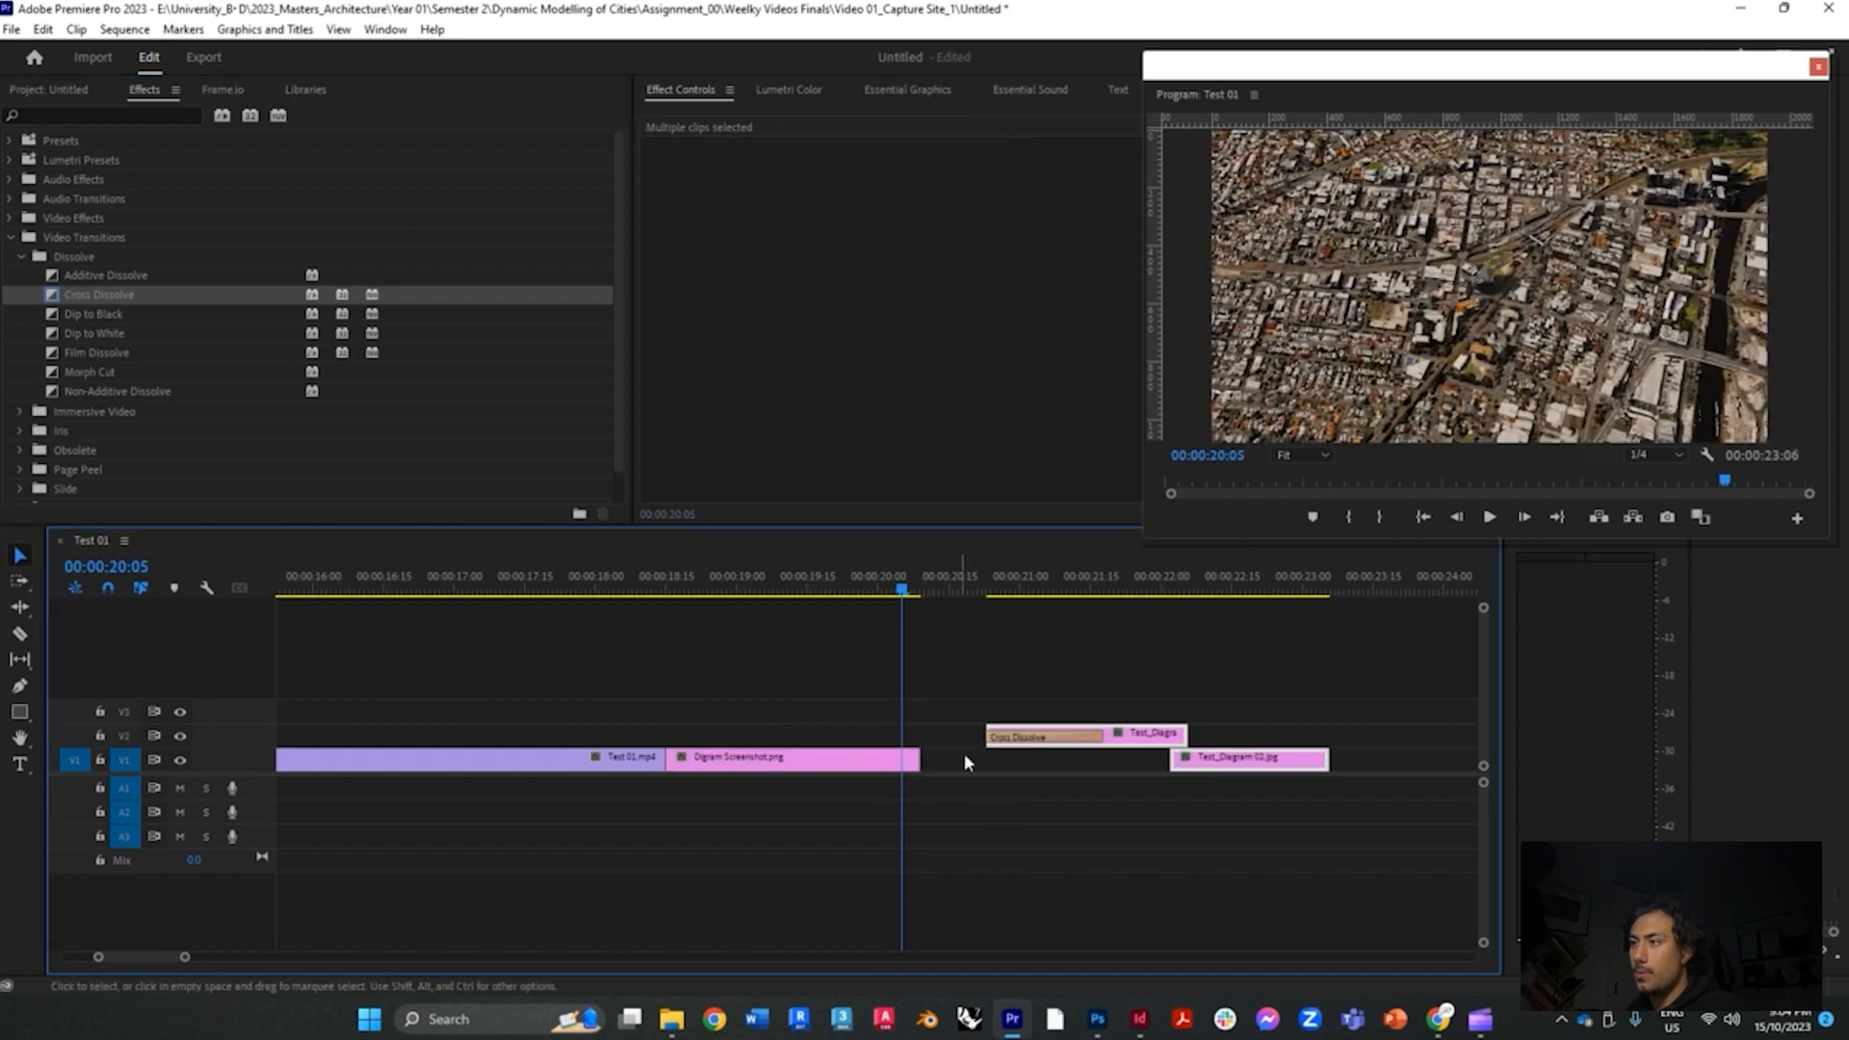
drag(987, 734, 821, 733)
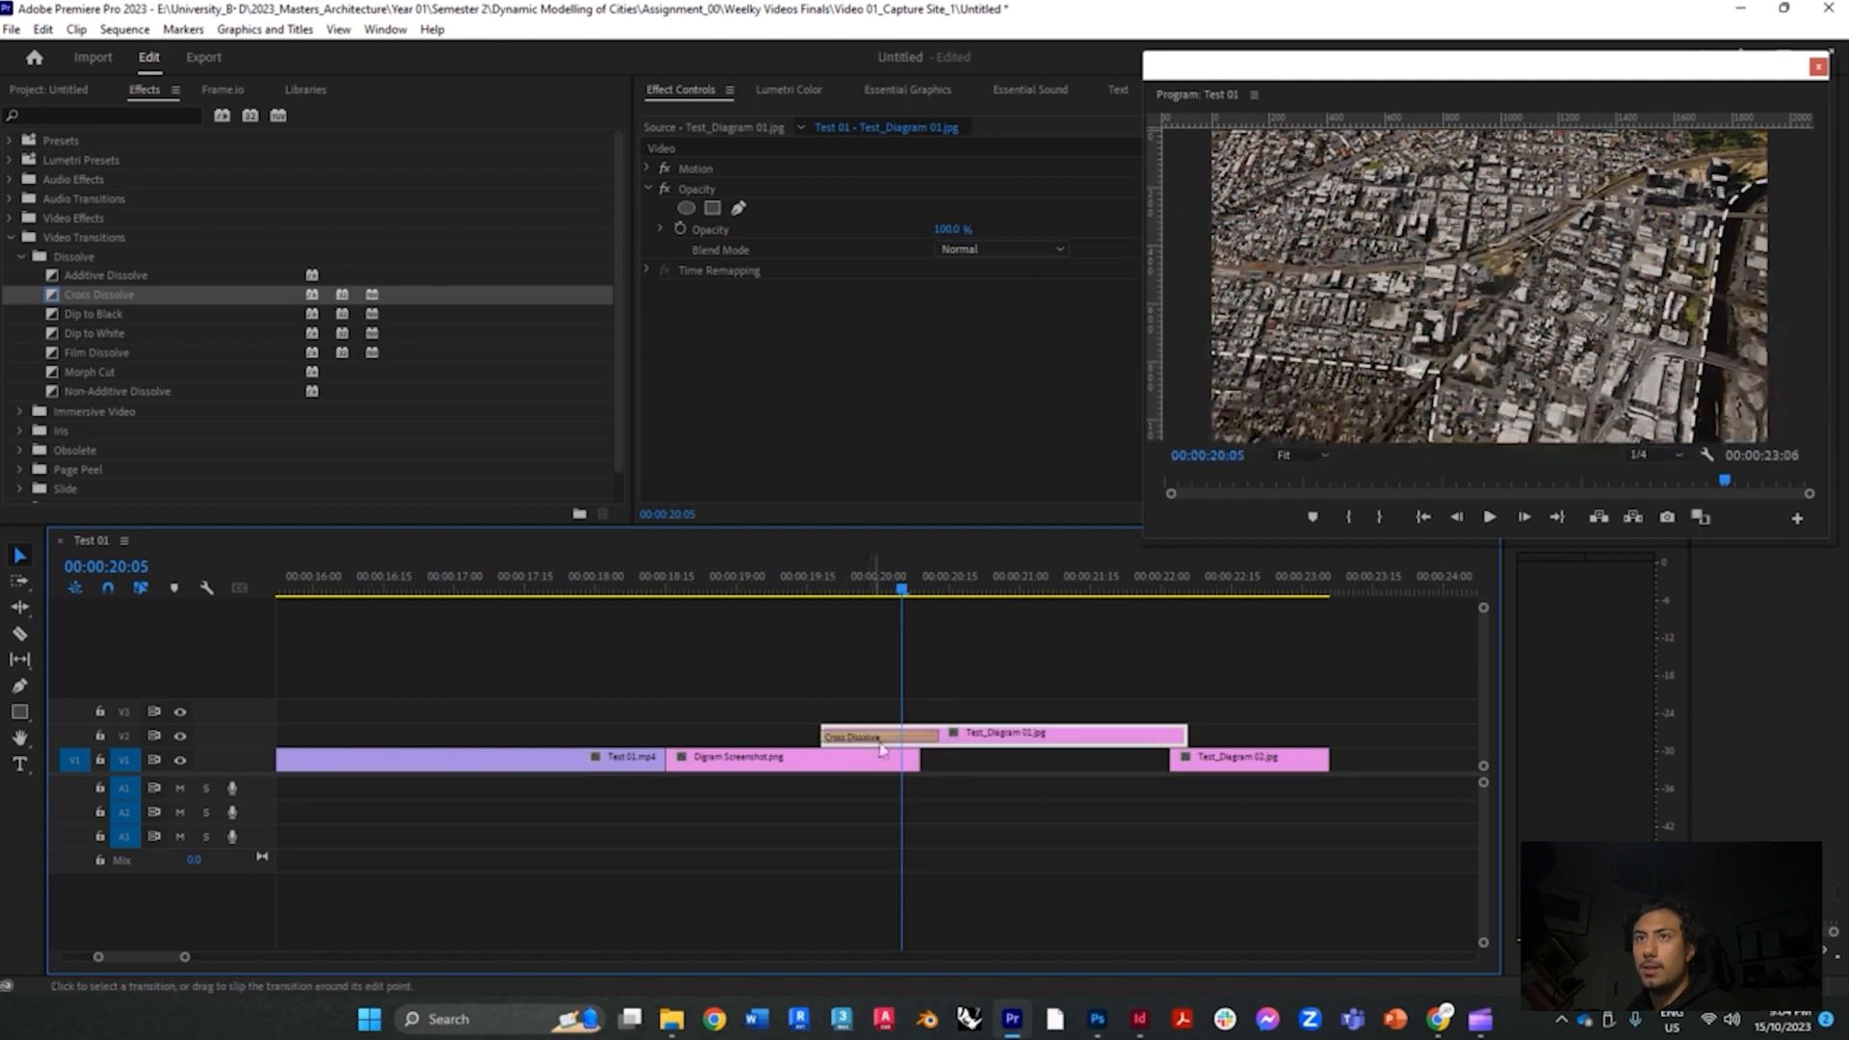
Add a Cross Dissolve to the end of Test_Diagram 01.jpg and lengthen Test_Diagram 02.jpg and Digram Screenshot.png on V1 to span both dissolves
click(89, 294)
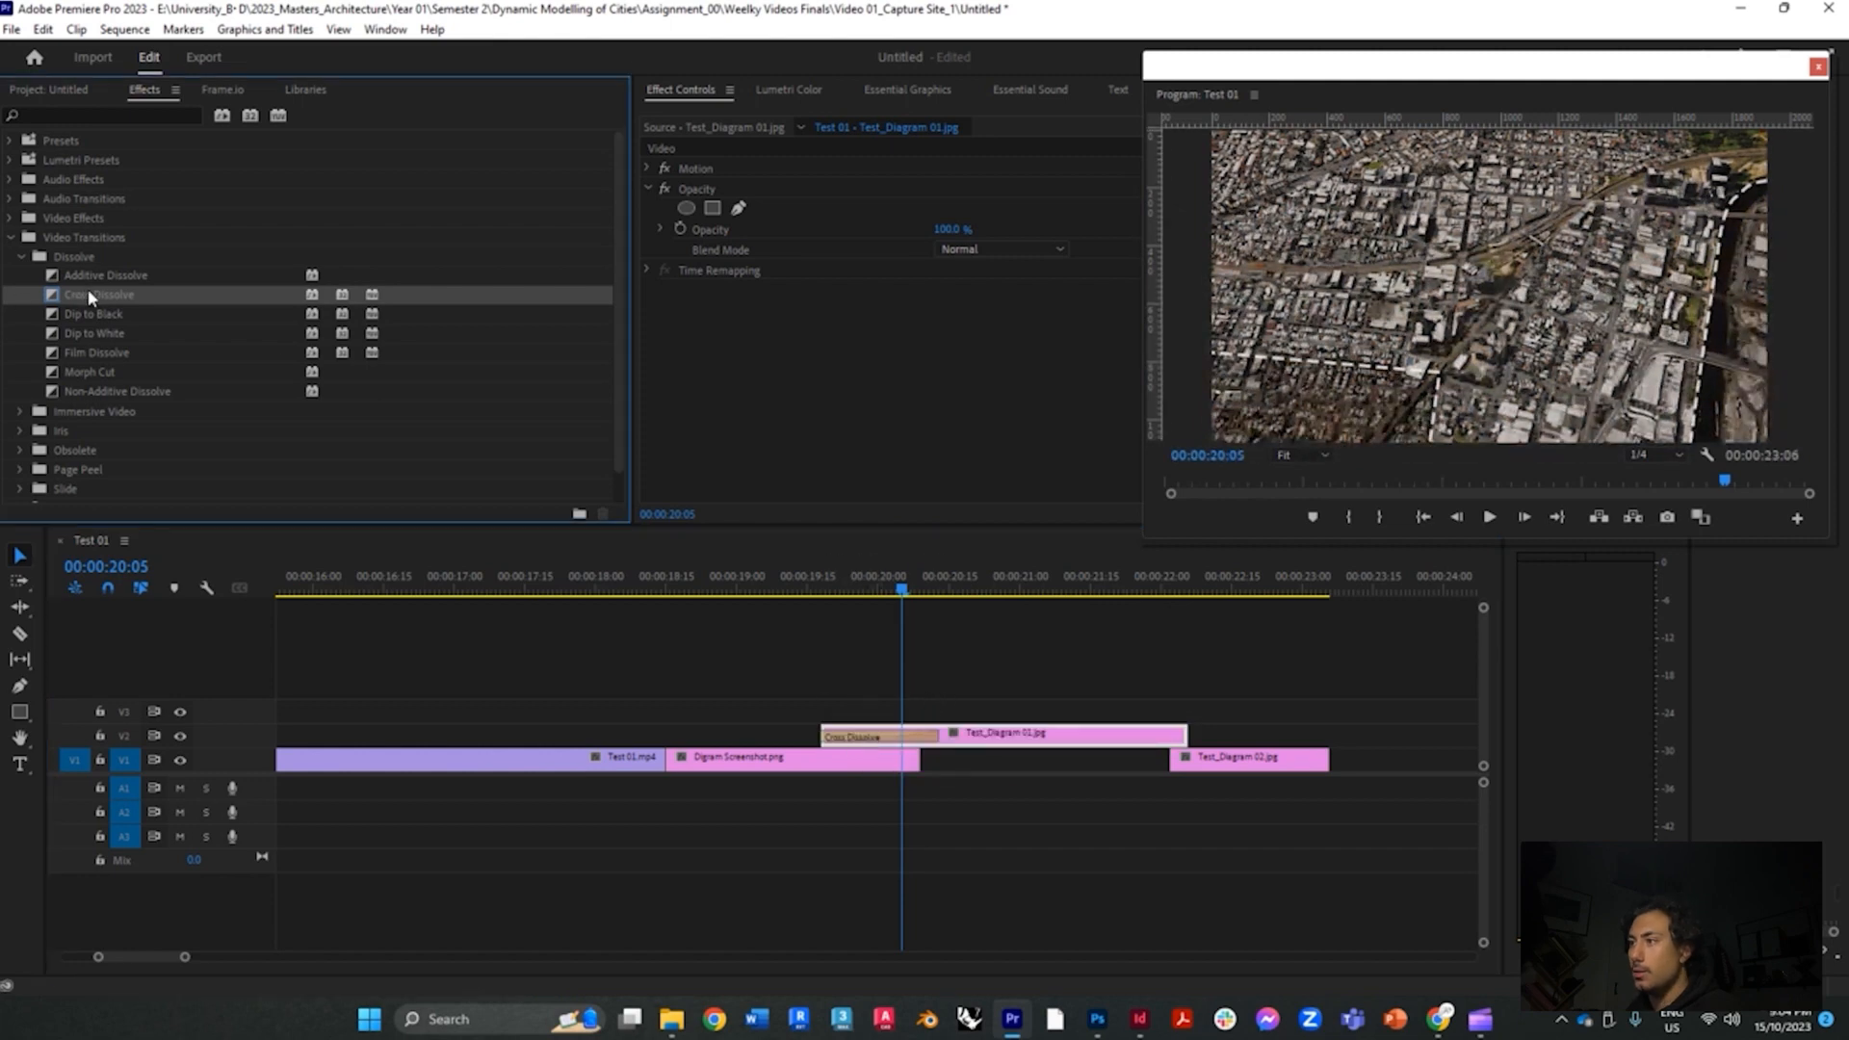
drag(88, 295, 1069, 761)
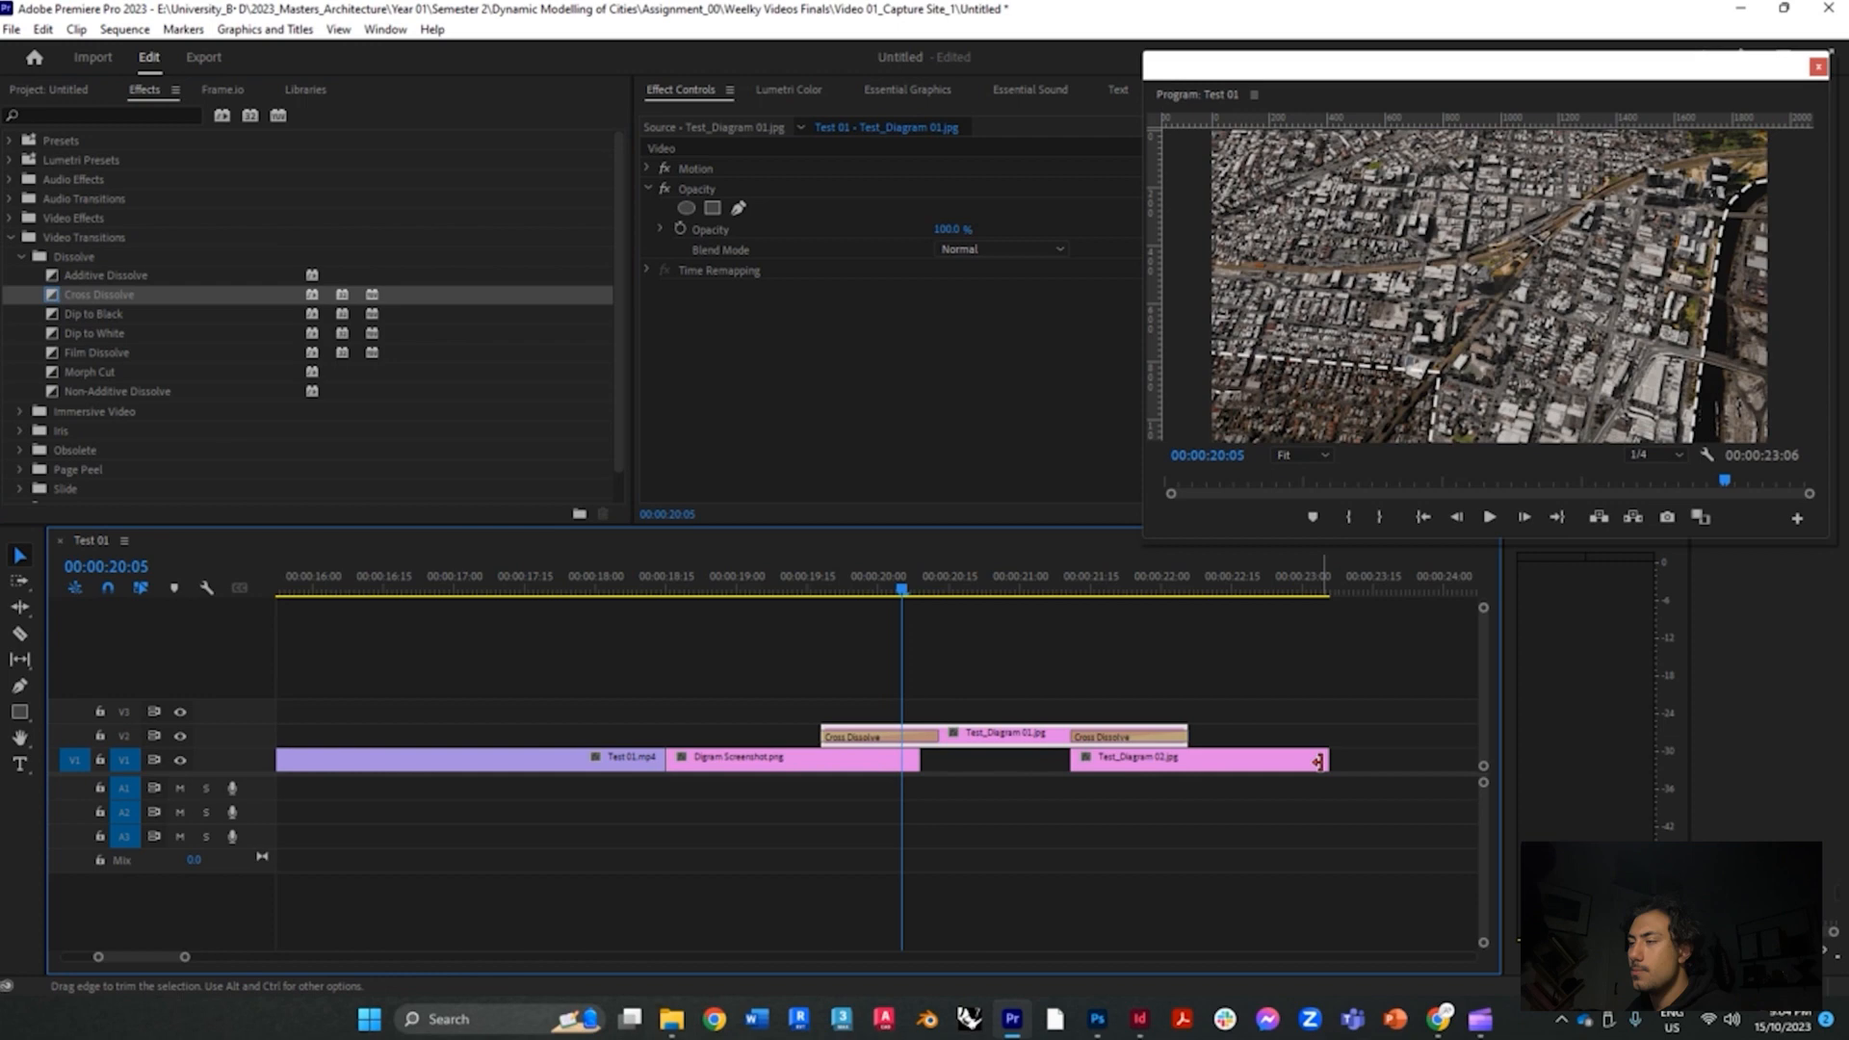
drag(1325, 760, 1432, 760)
drag(918, 760, 937, 760)
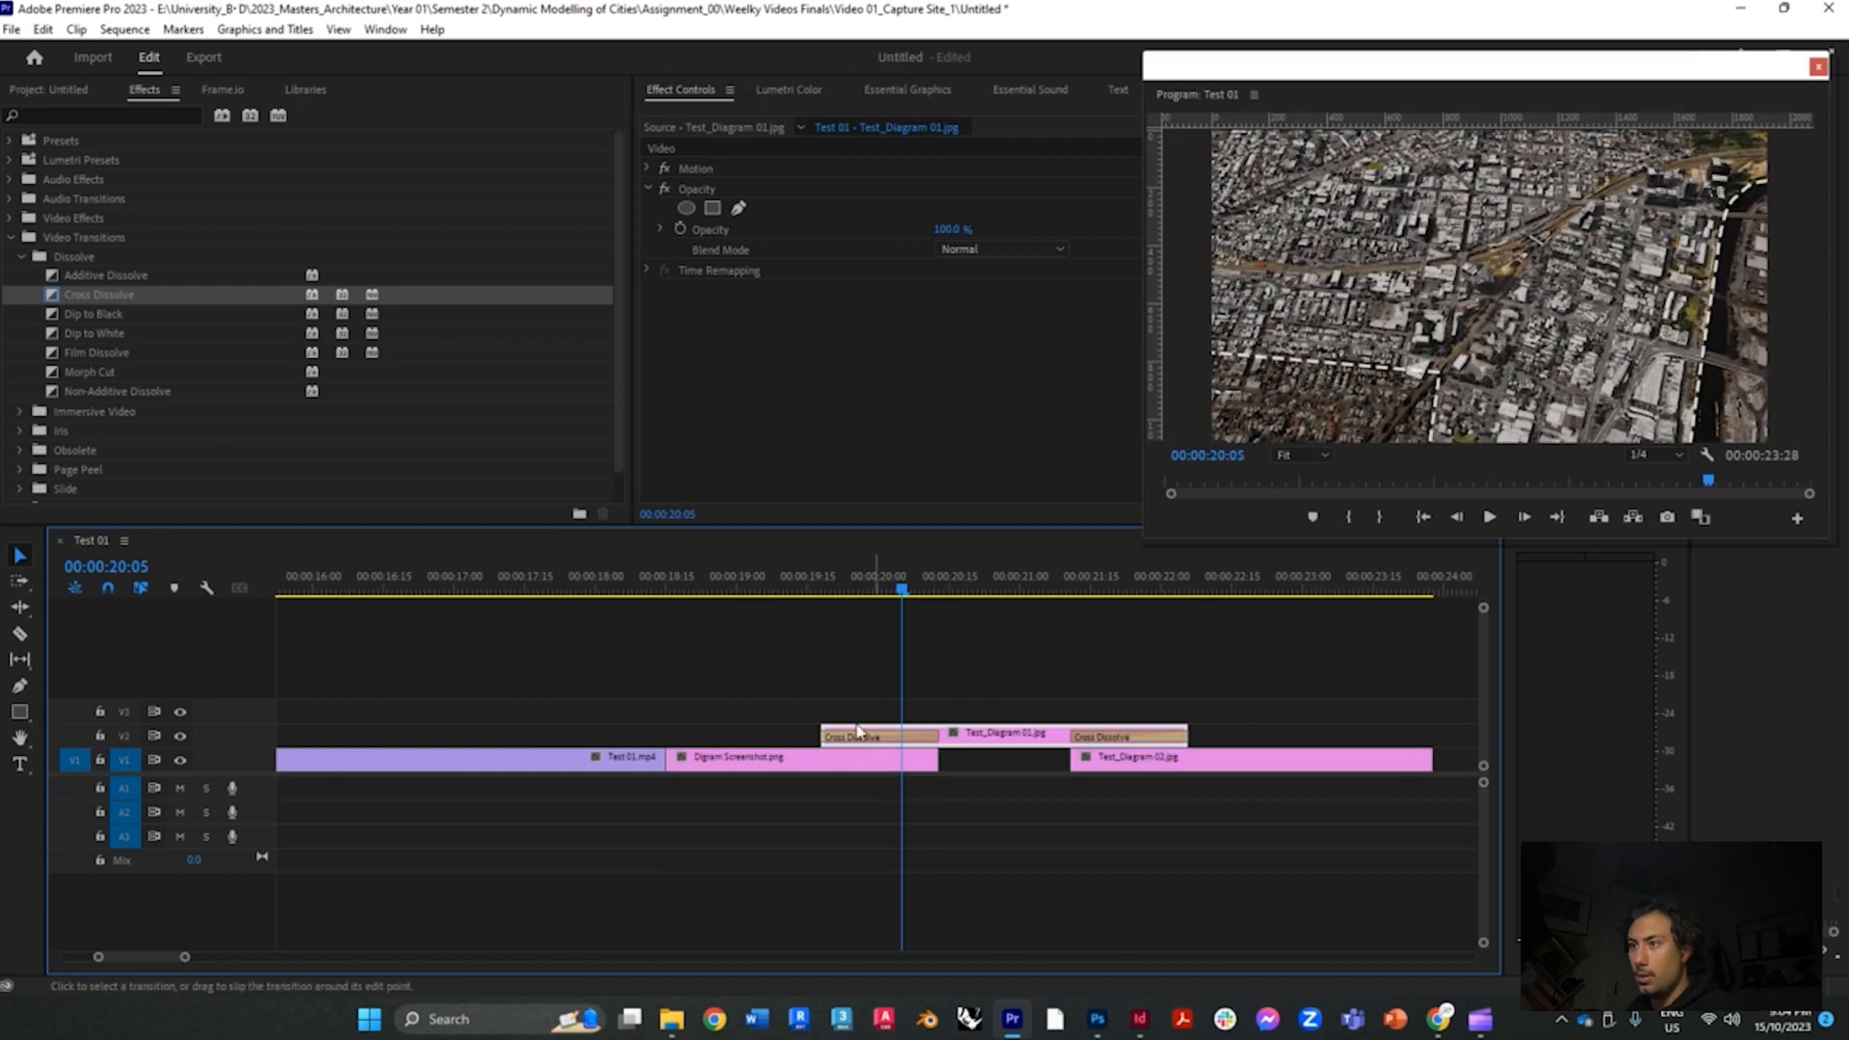
Copy Digram Screenshot.png to V2 with a Cross Dissolve at its start, overlapping the end of Test_Diagram 02.jpg
scroll(737, 725, down, 2)
drag(734, 763, 1232, 737)
drag(65, 295, 1194, 742)
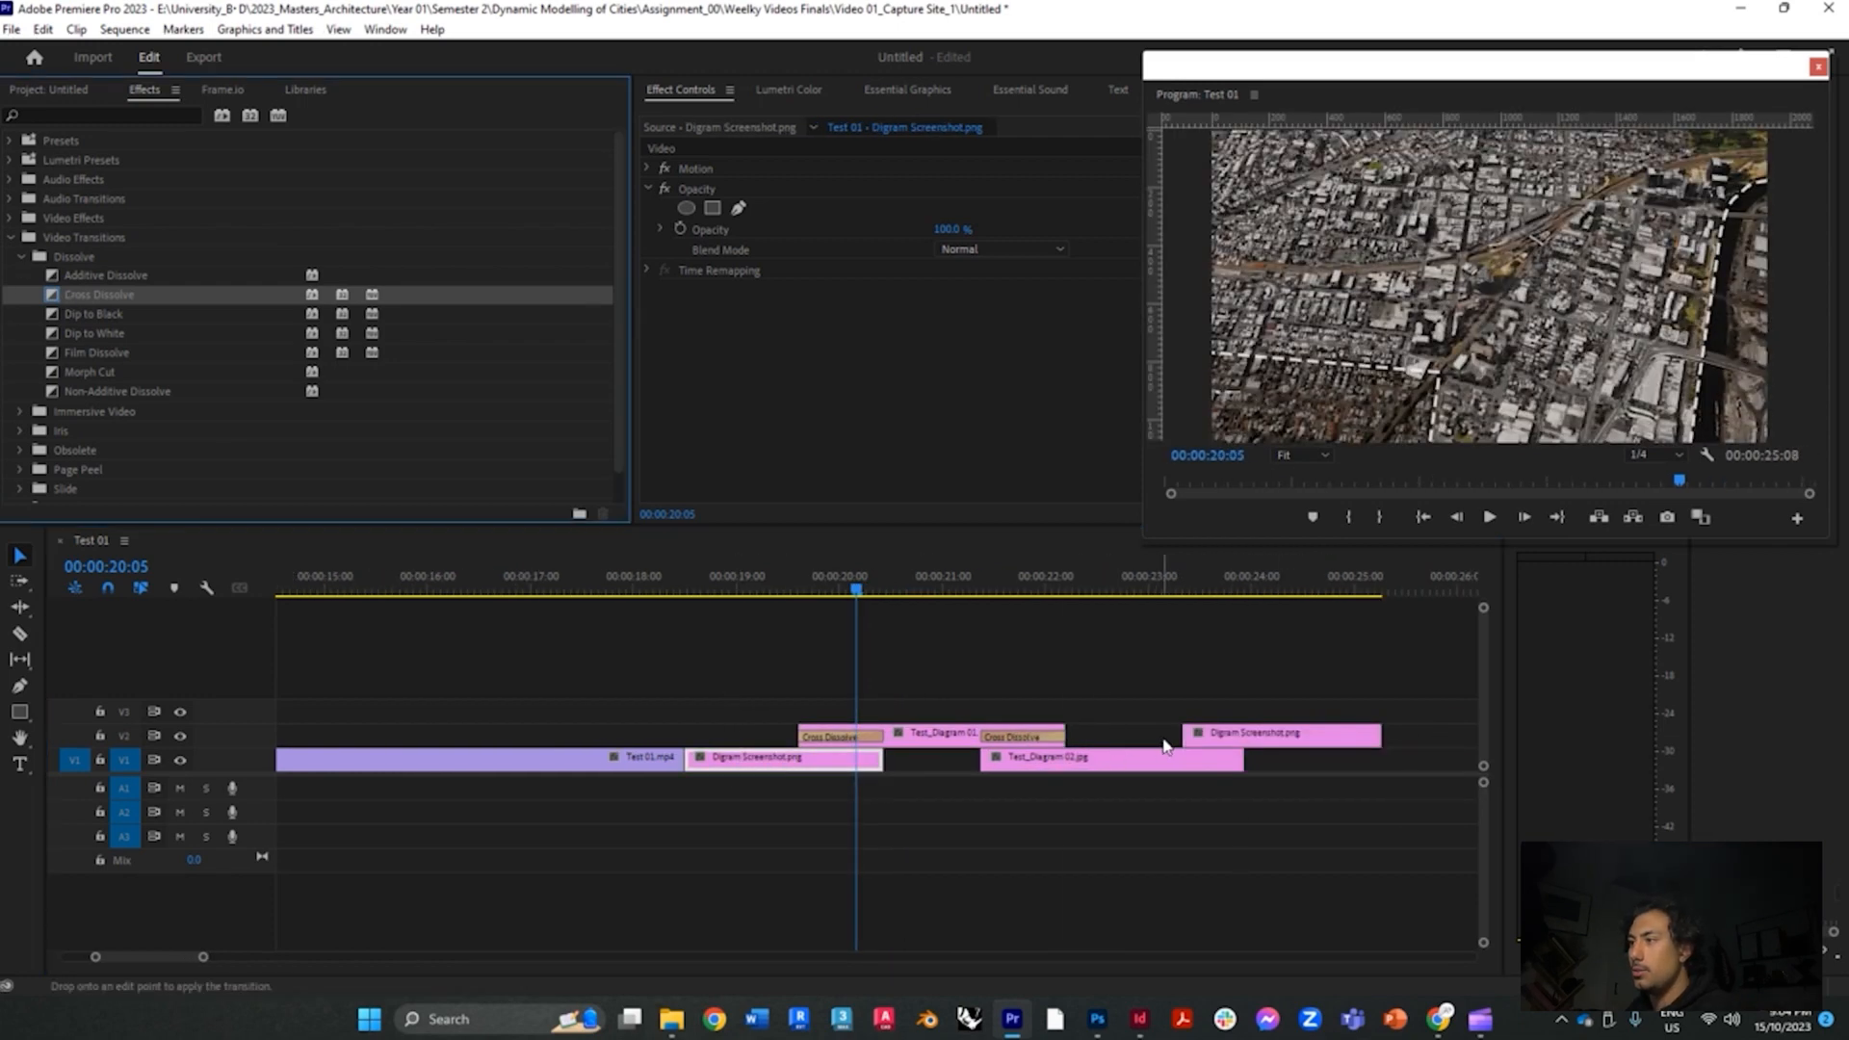
mouse_move(1315, 751)
mouse_down()
mouse_move(1281, 749)
mouse_move(1296, 742)
mouse_up()
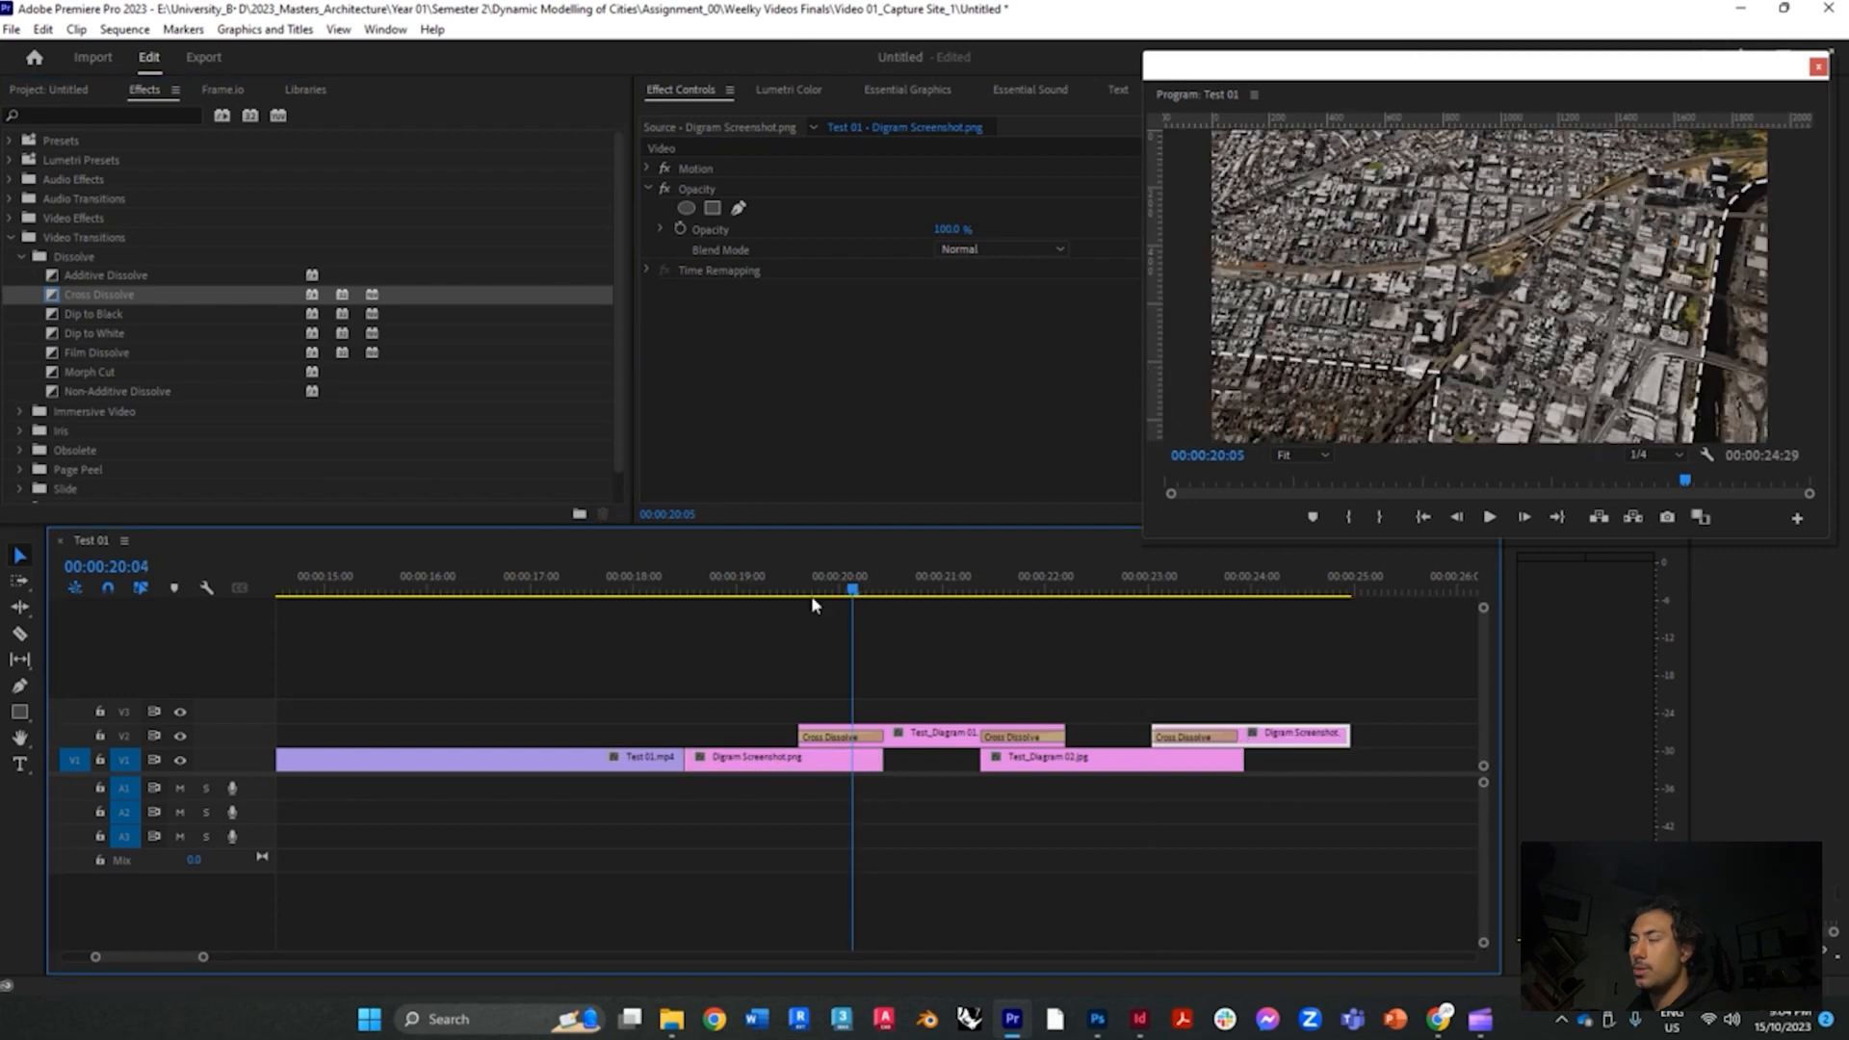
Play back the sequence from just before the end of Test 01.mp4 to review the dissolves between the stills
click(662, 583)
key(space)
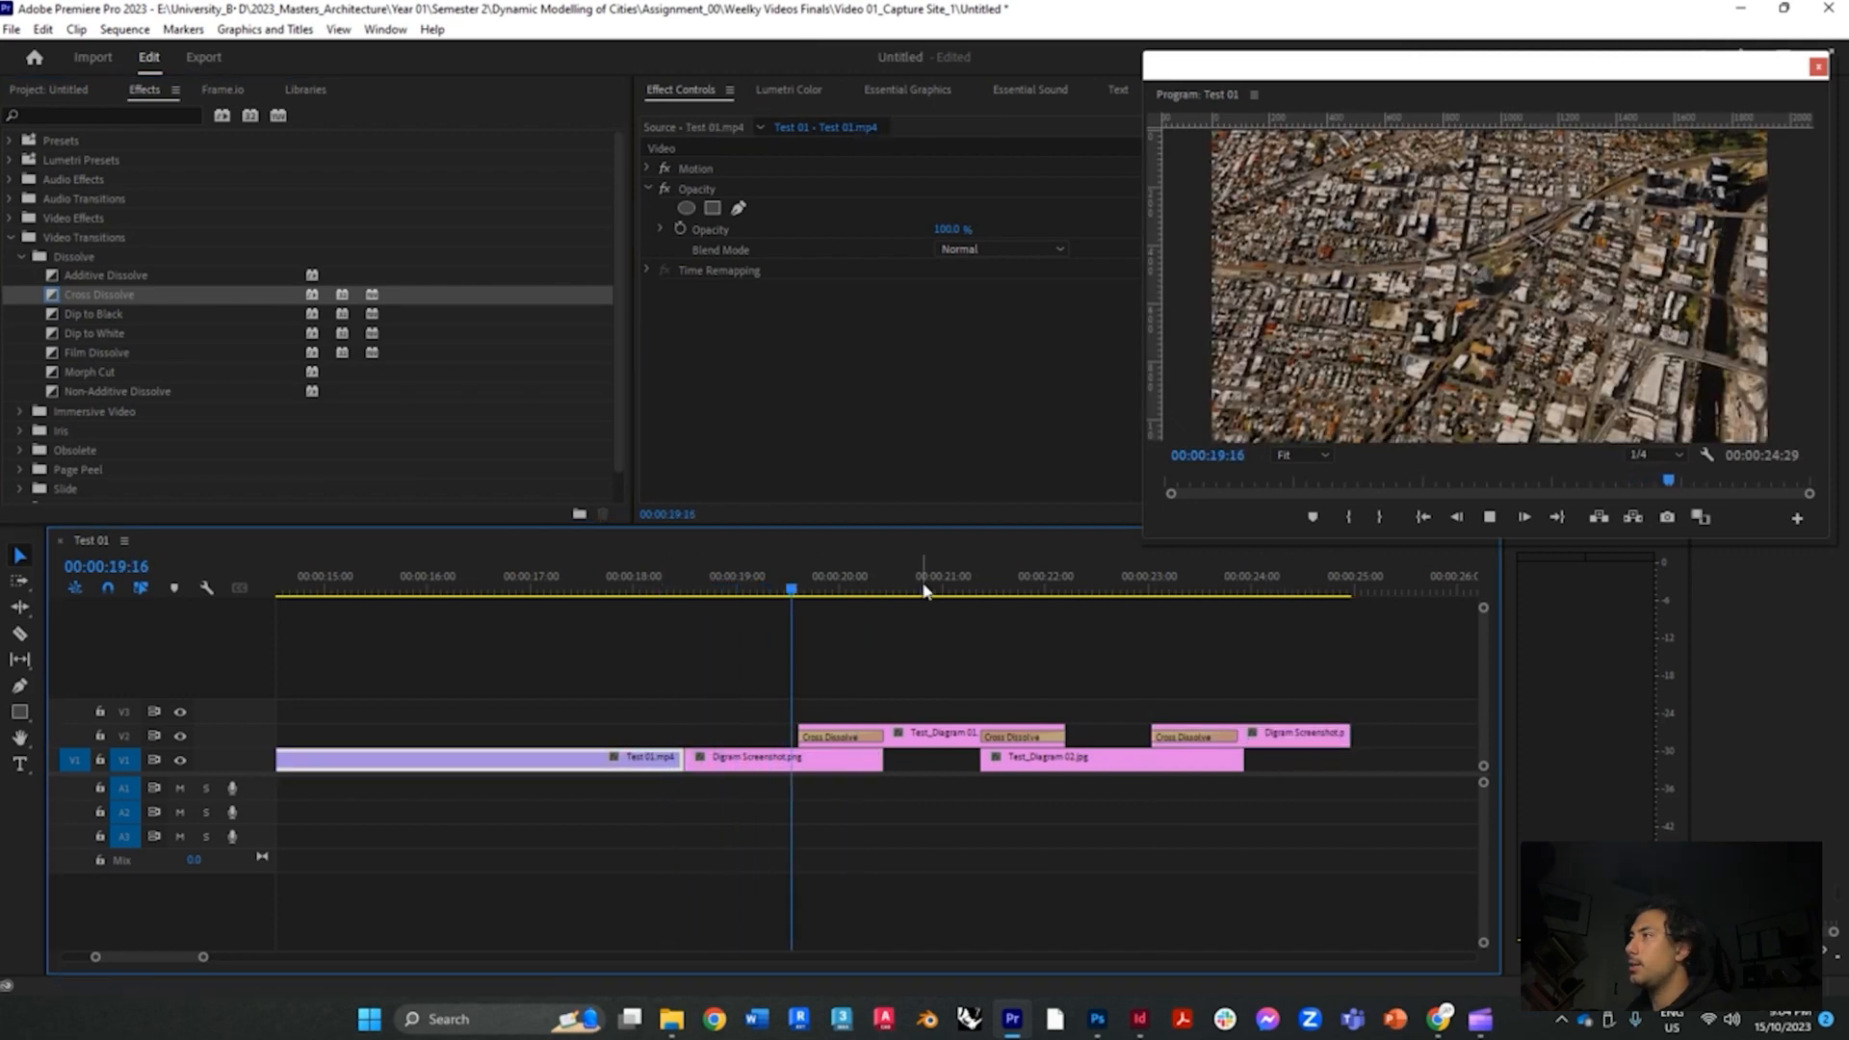